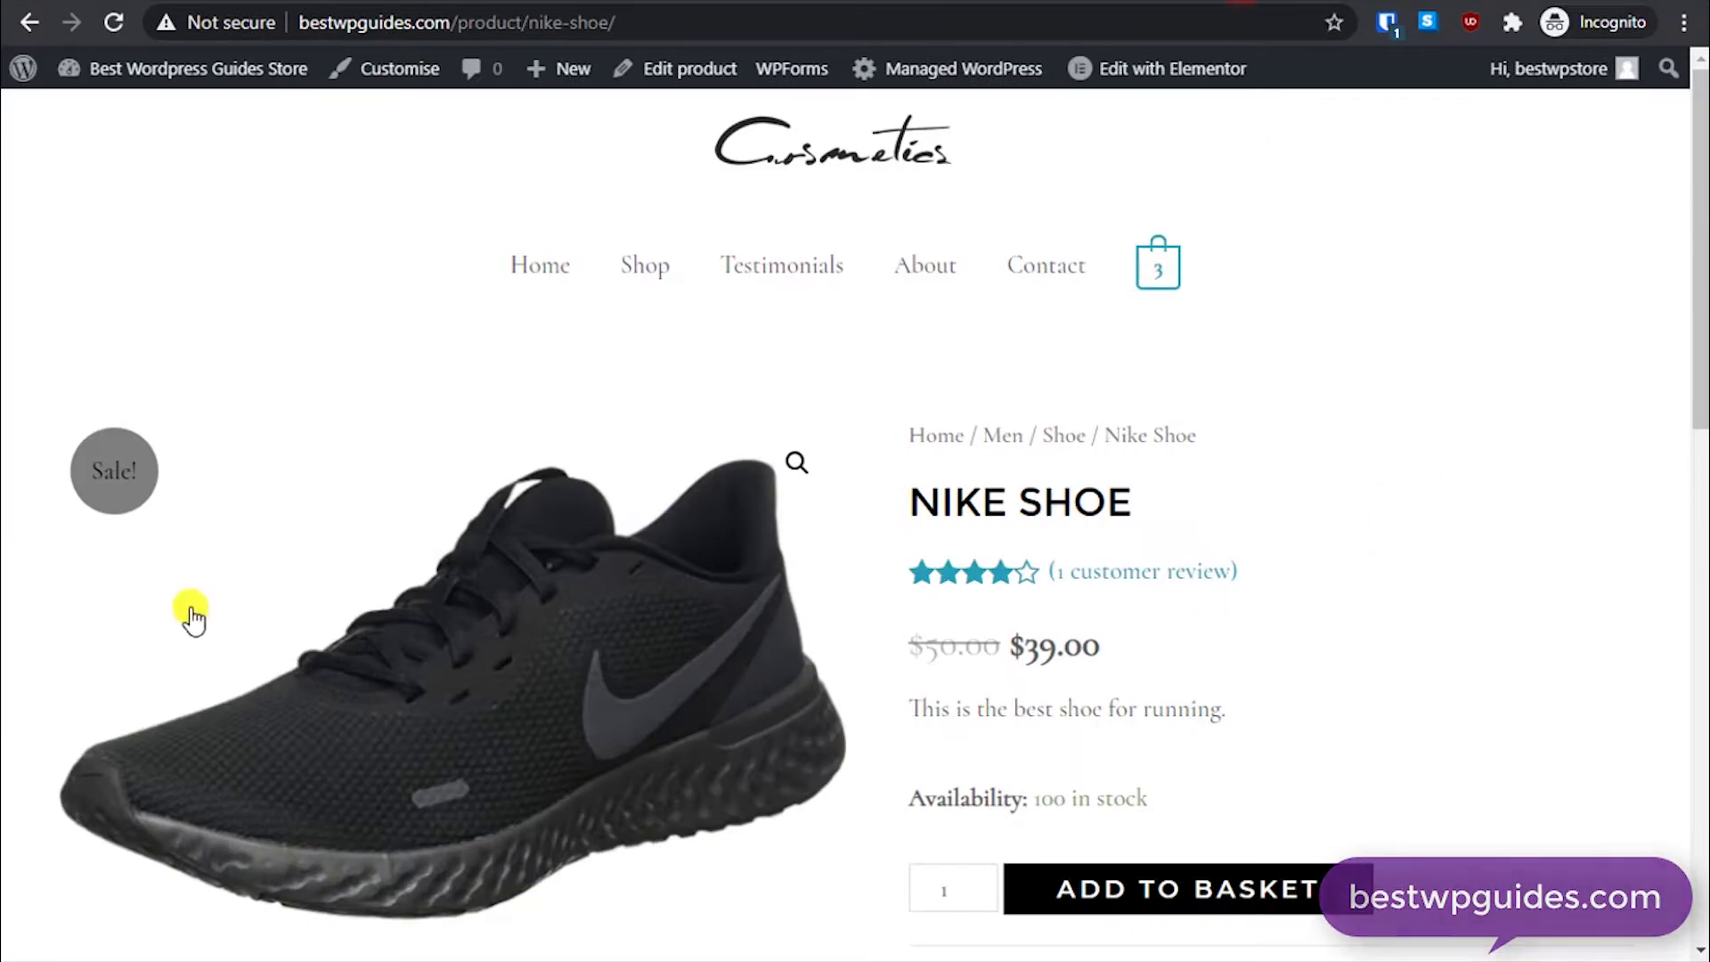
scroll(545, 679, down, 2)
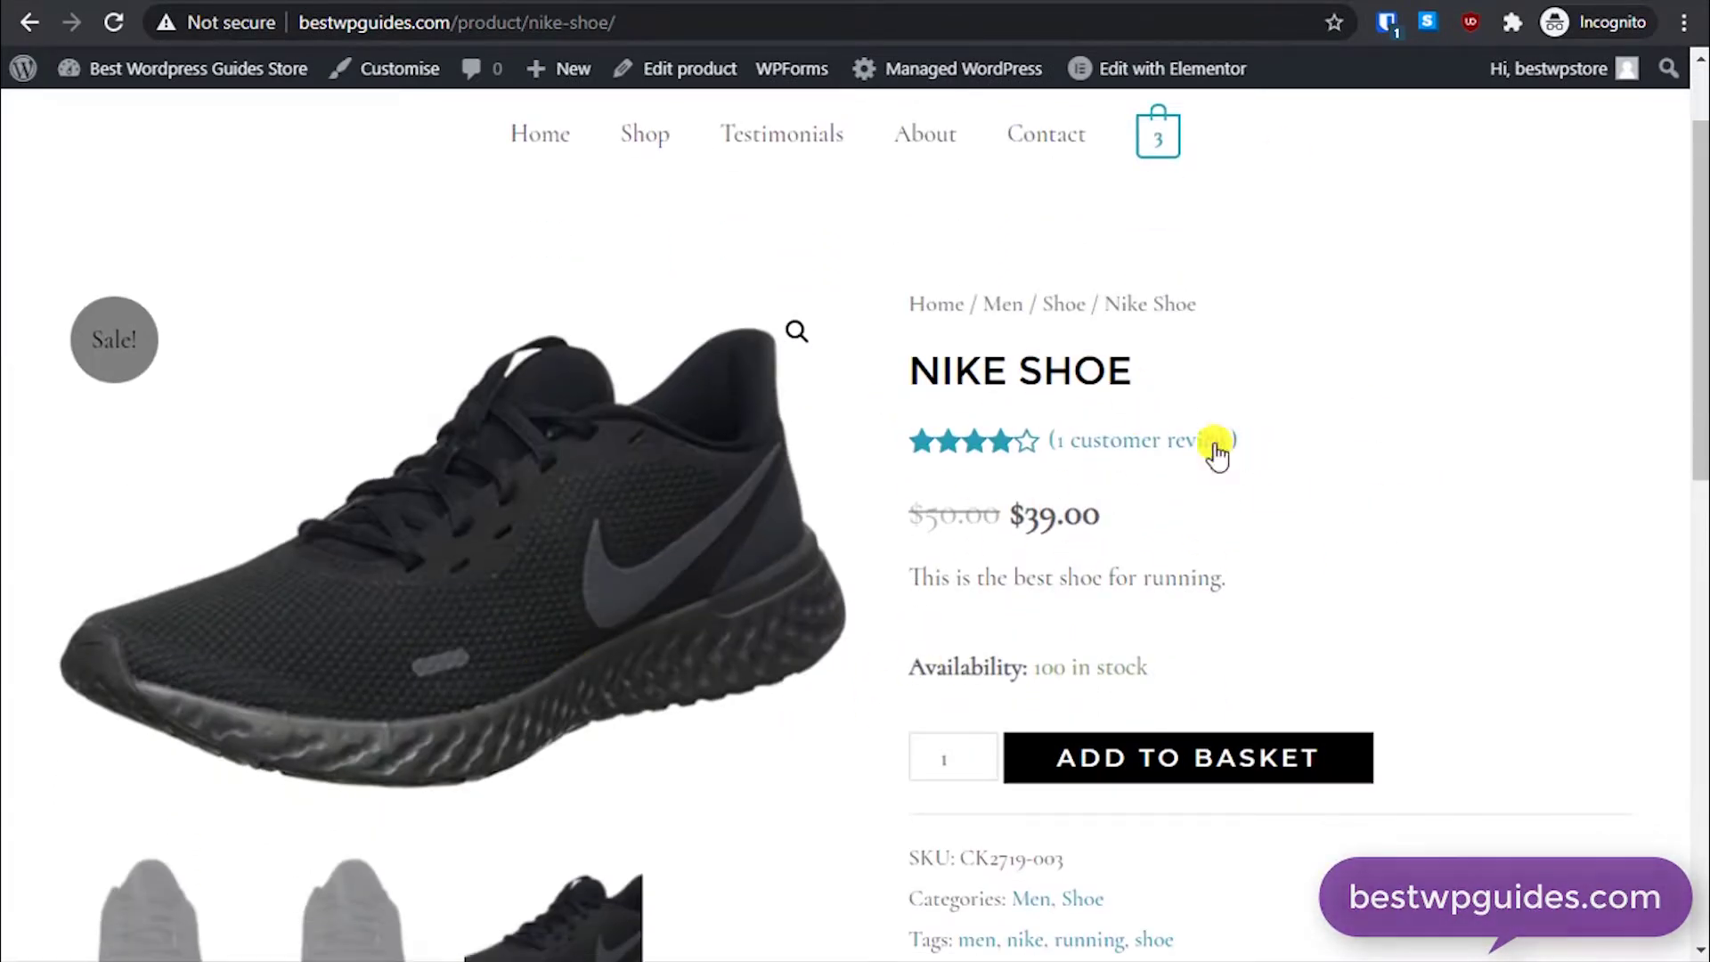
scroll(717, 450, down, 2)
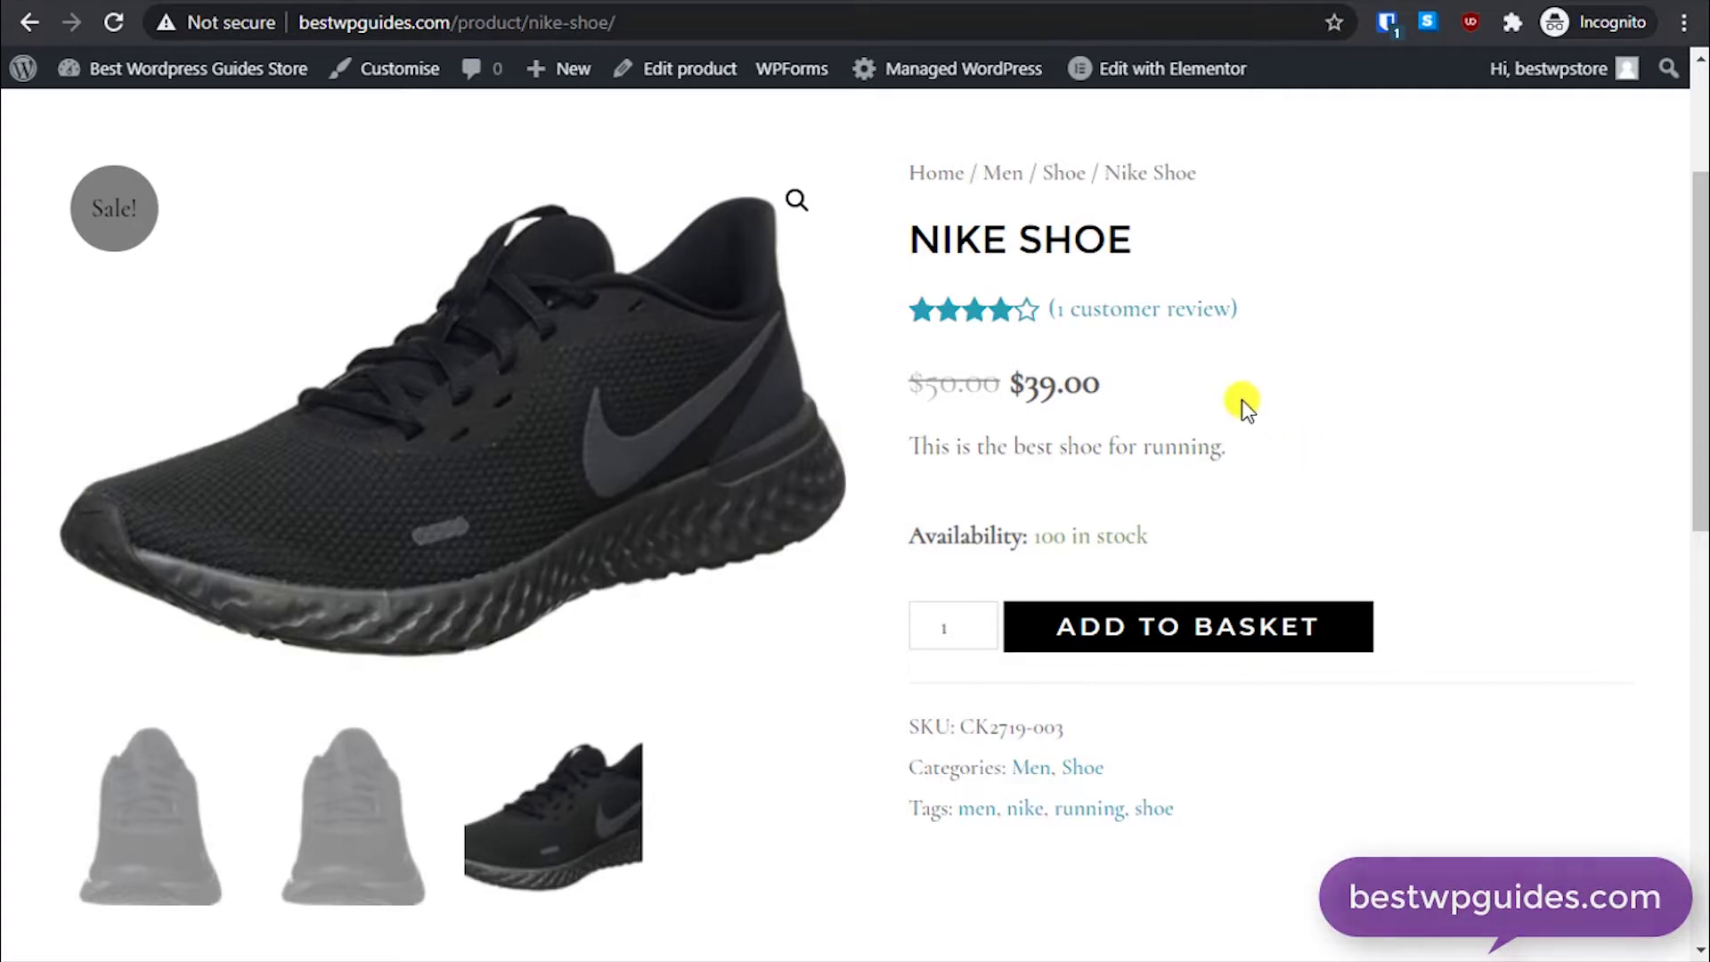
scroll(1334, 478, up, 1)
scroll(1335, 478, down, 1)
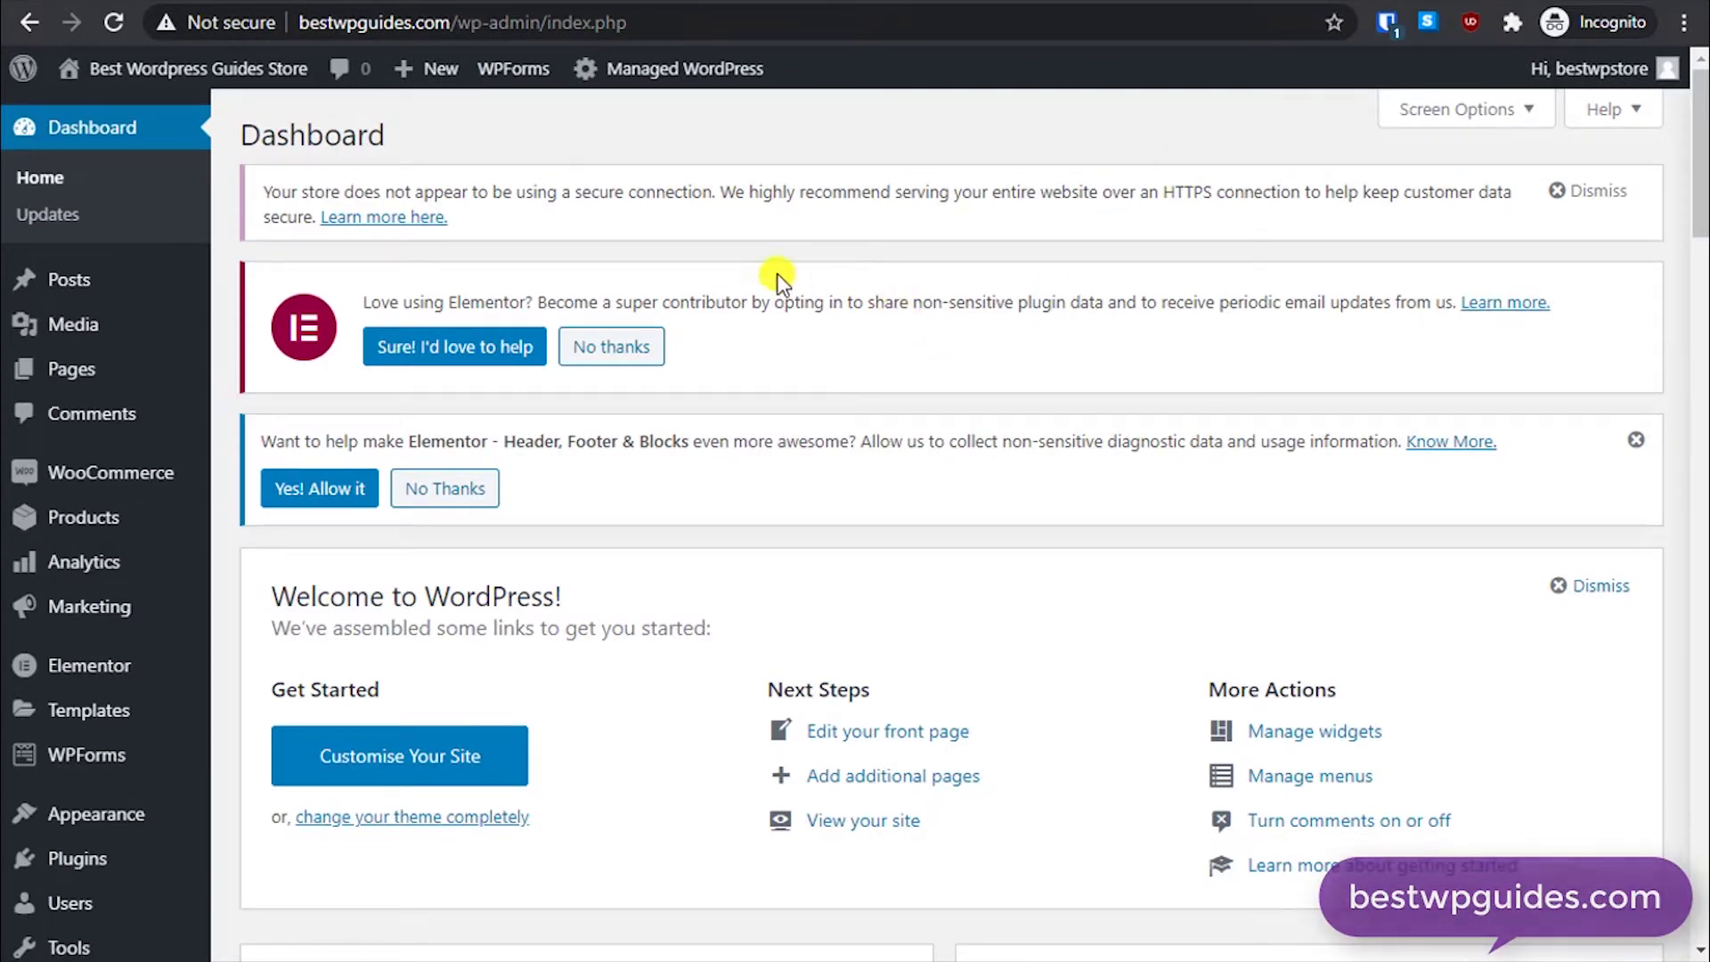
Step: Start a new product in the store's WordPress admin area
mouse_move(111, 515)
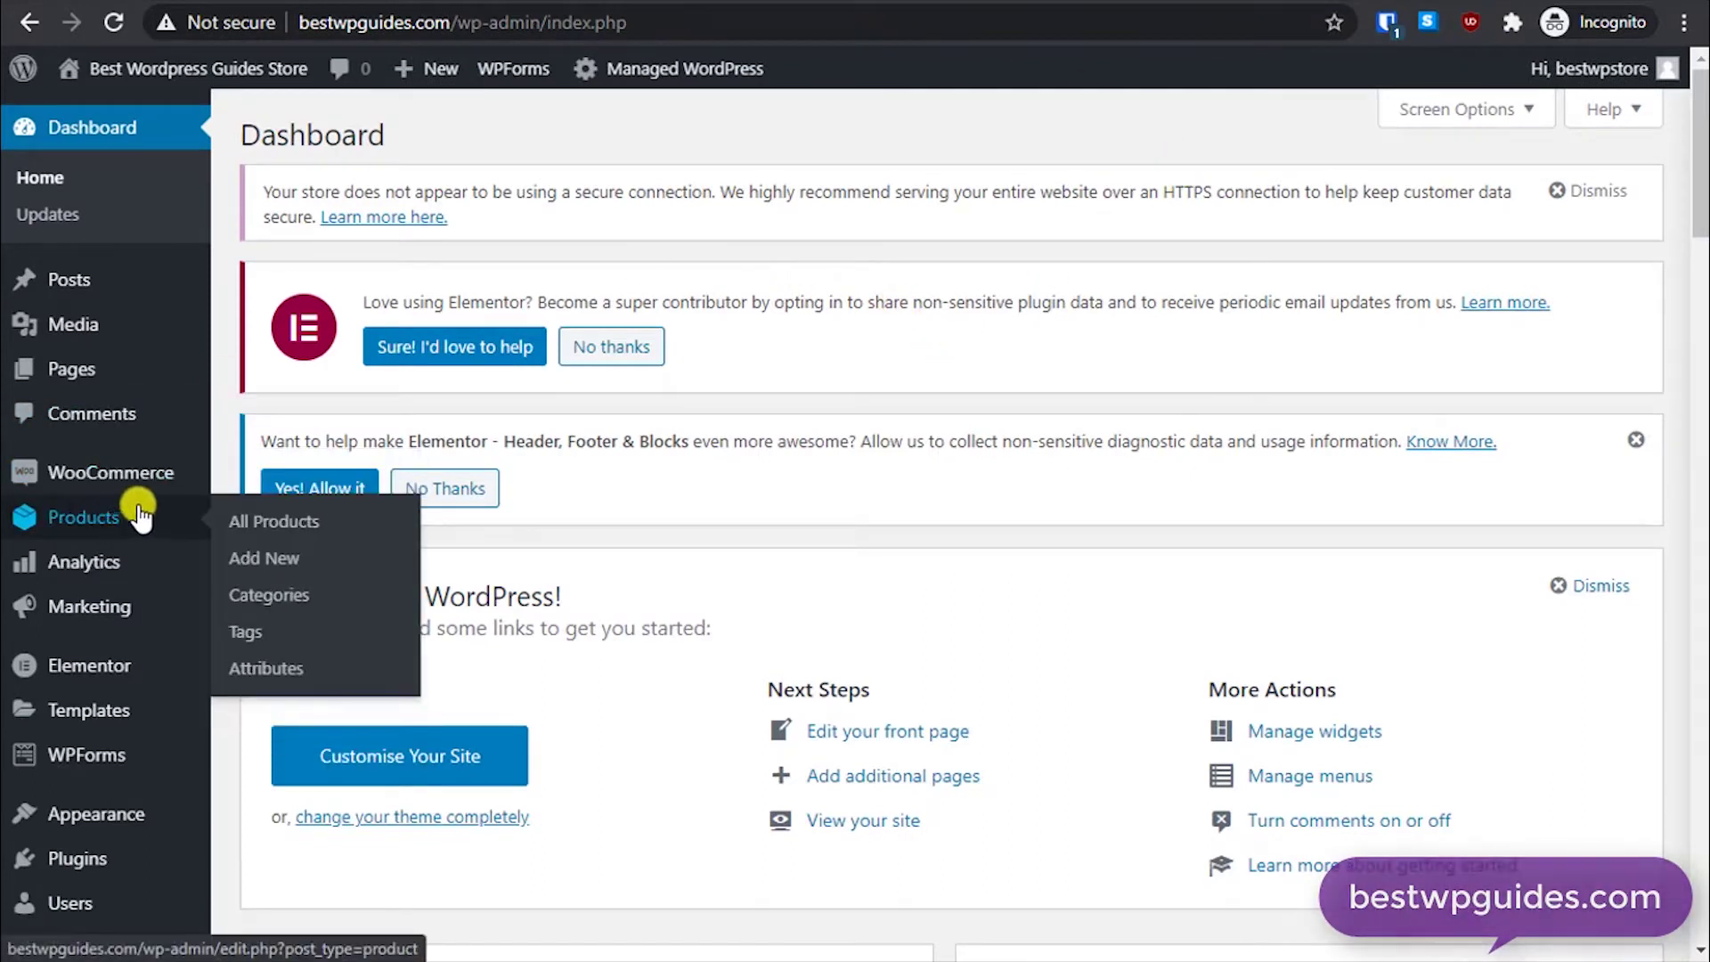
mouse_move(427, 84)
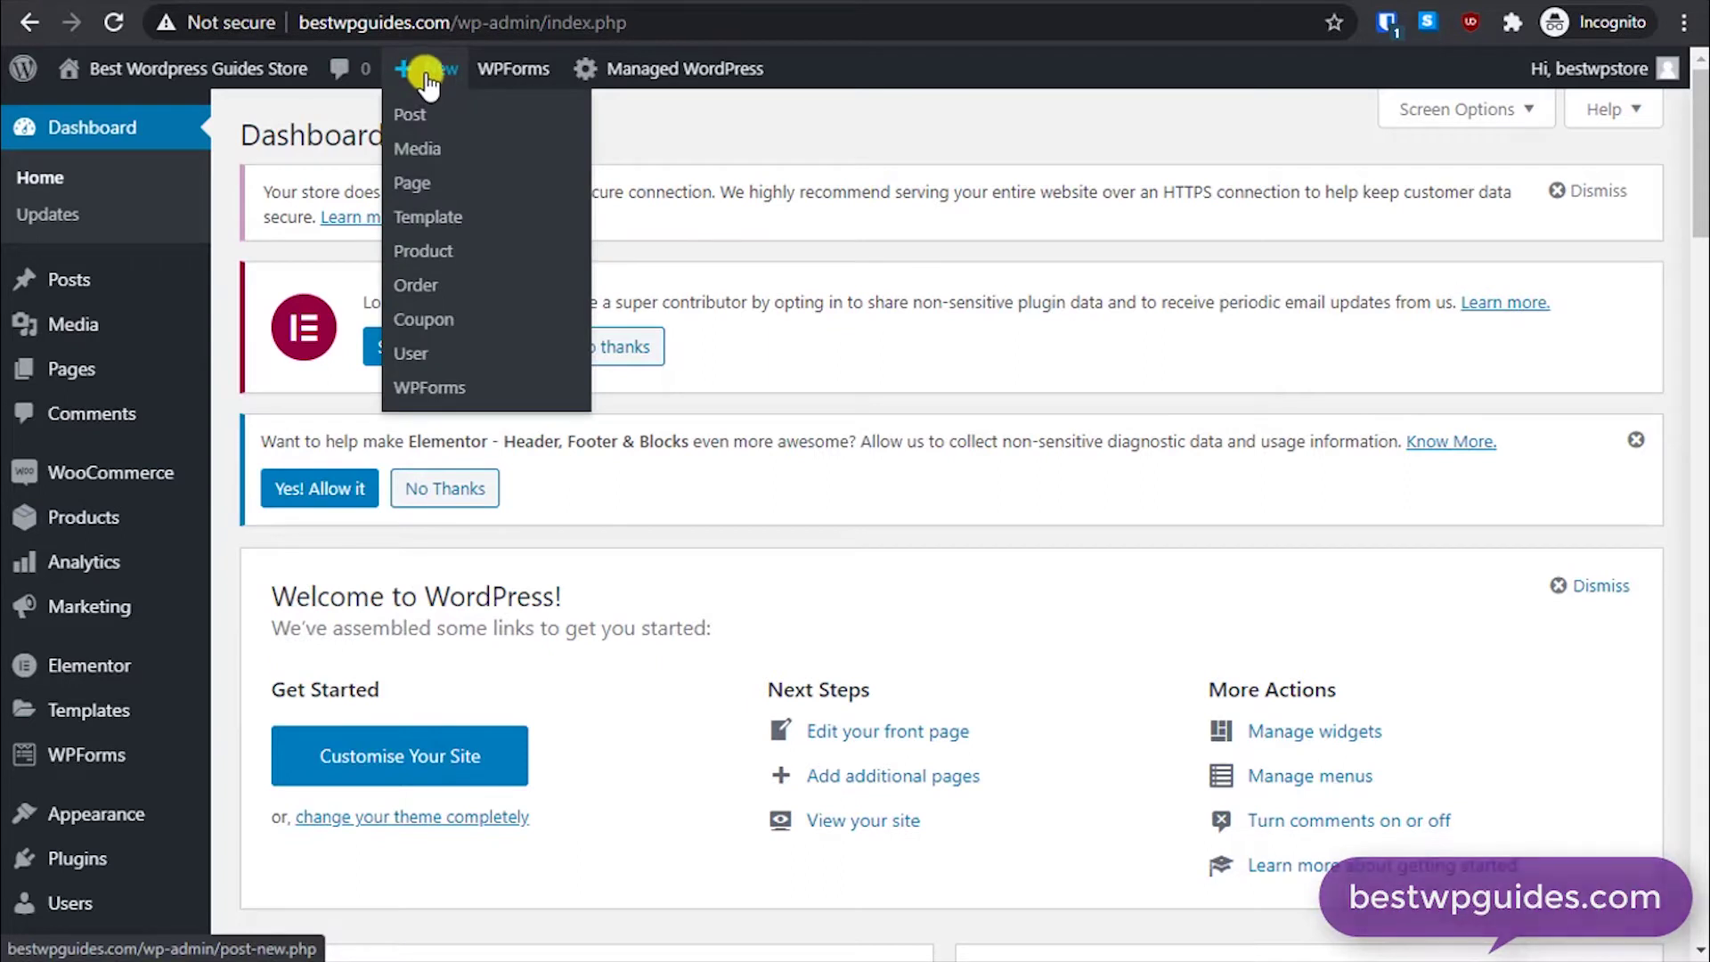
click(416, 252)
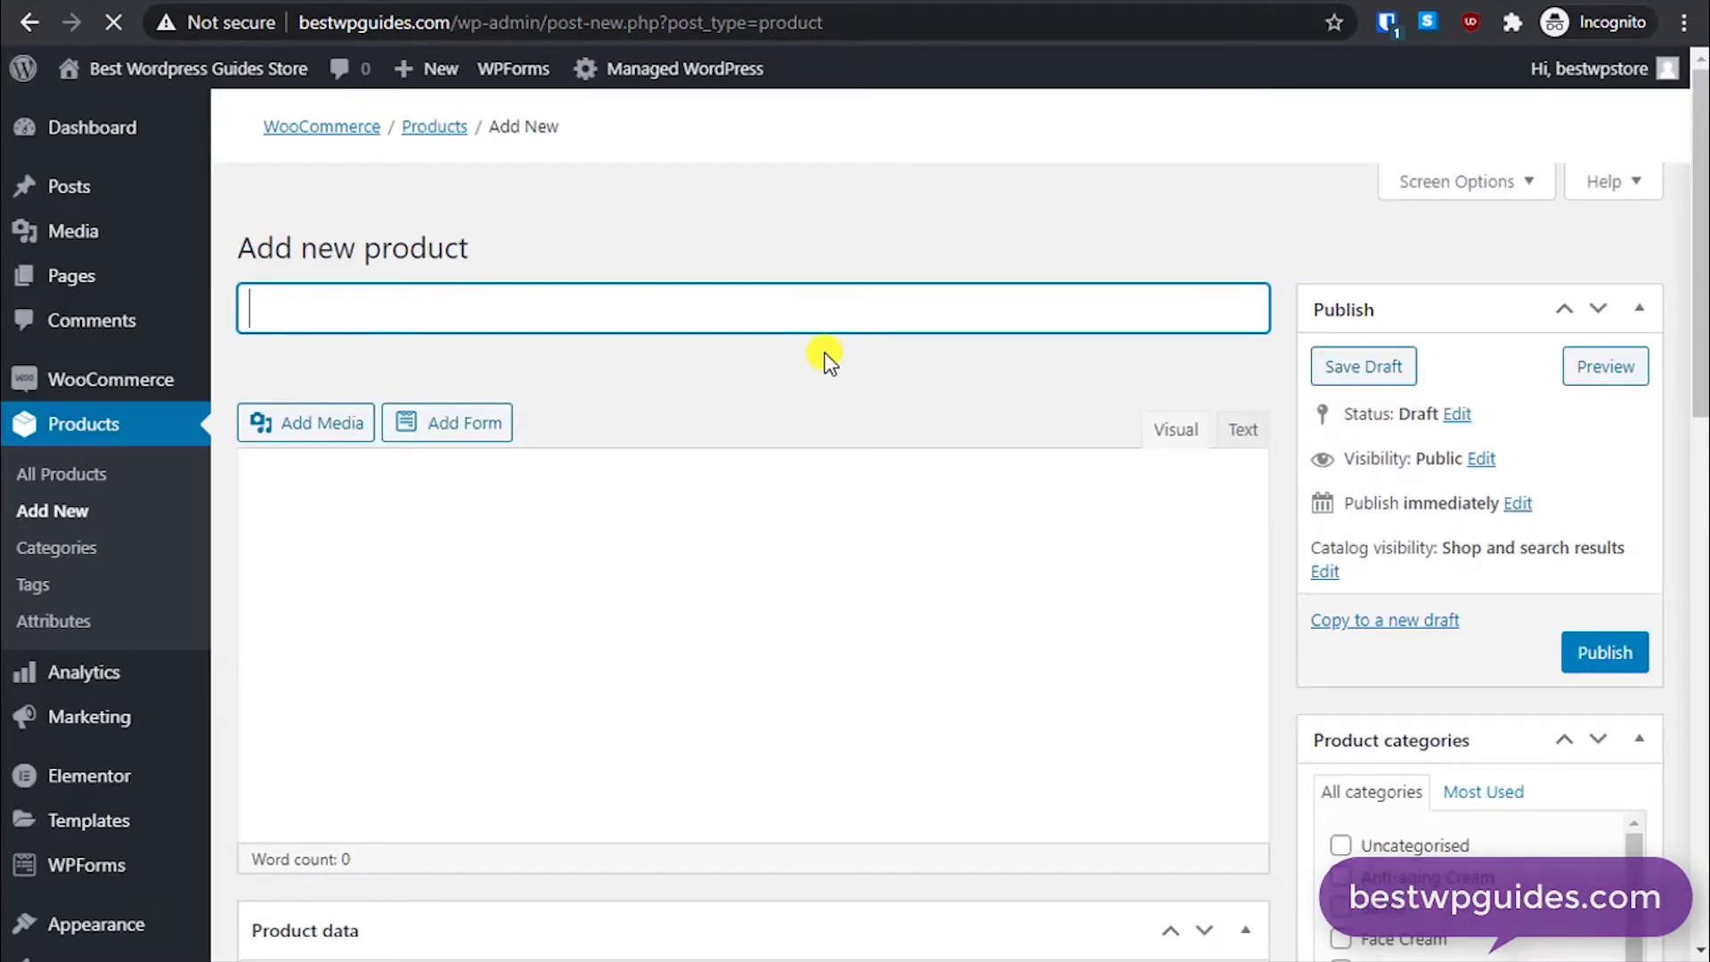
scroll(763, 631, down, 3)
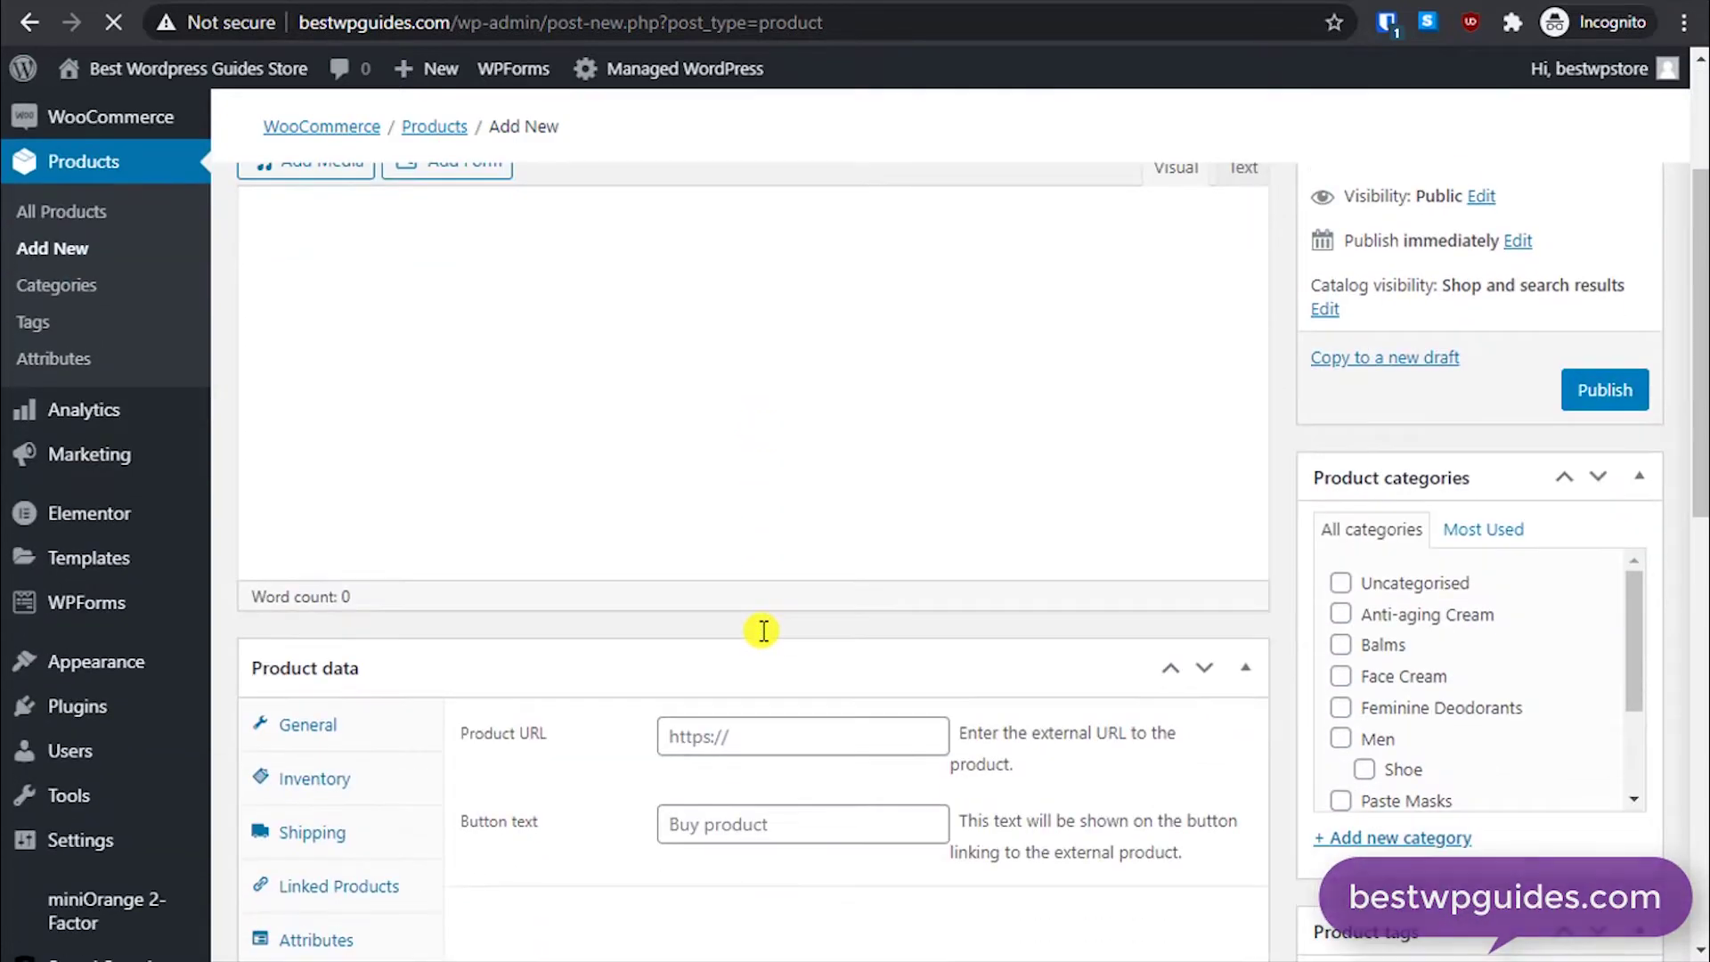
scroll(763, 631, up, 3)
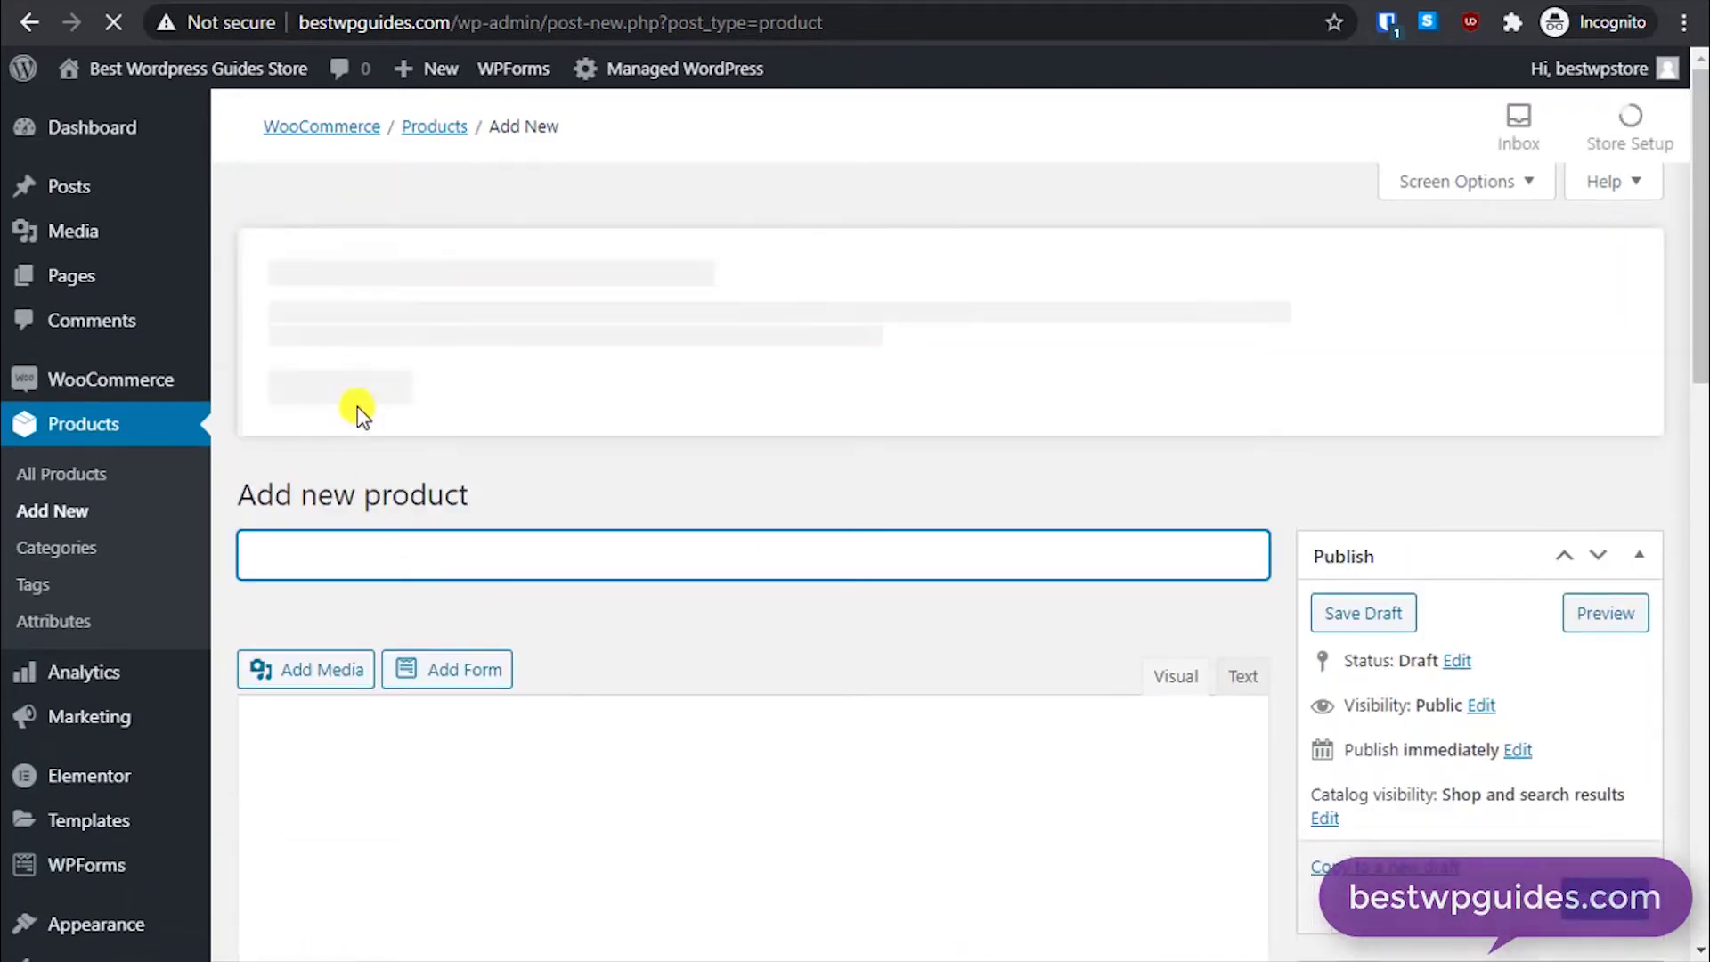
Step: Name the new product "Nike - Running Shoes"
scroll(509, 490, down, 2)
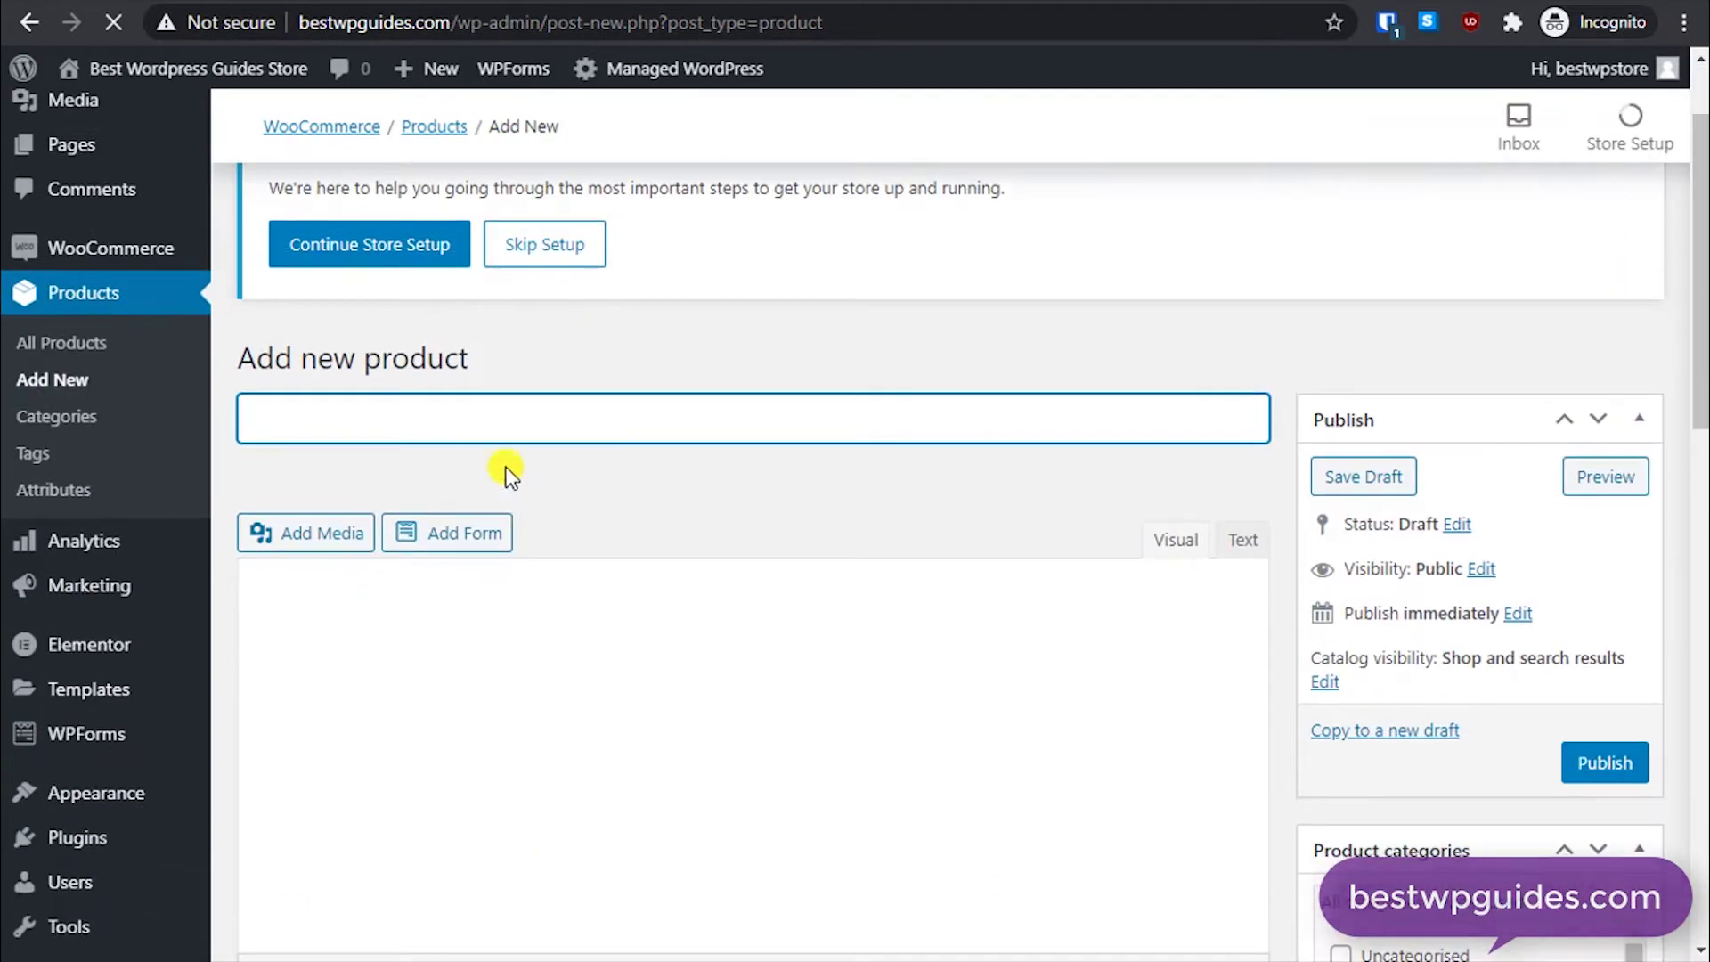
click(496, 410)
scroll(975, 610, down, 5)
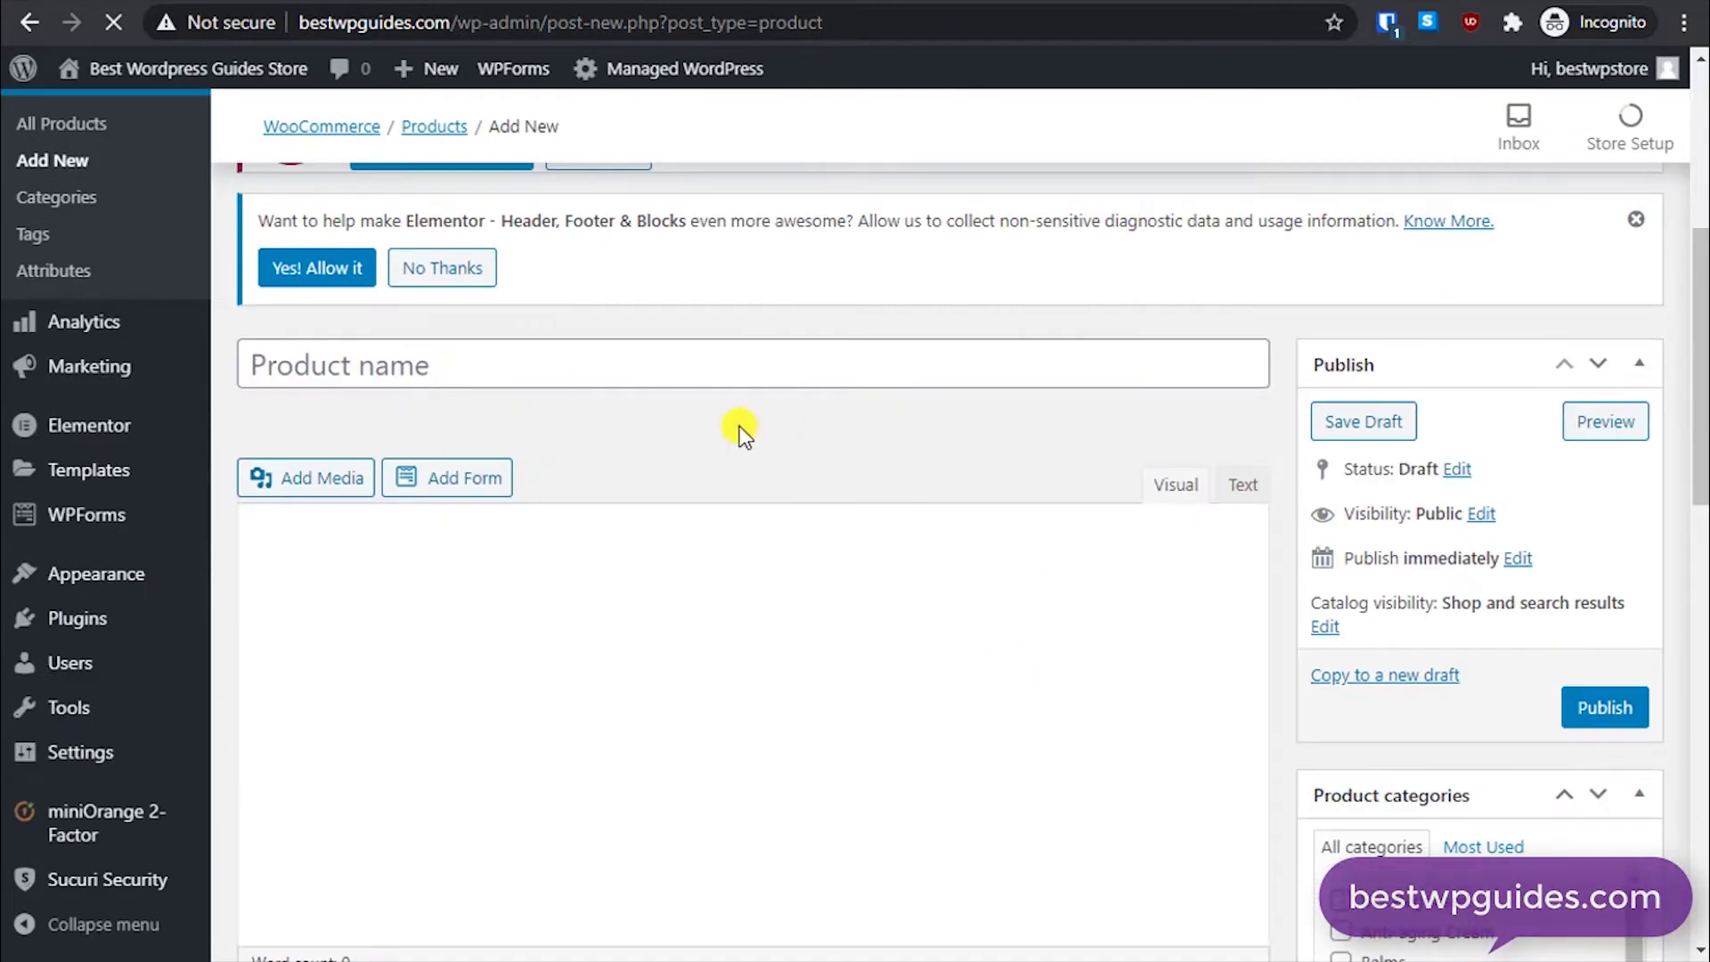
click(687, 365)
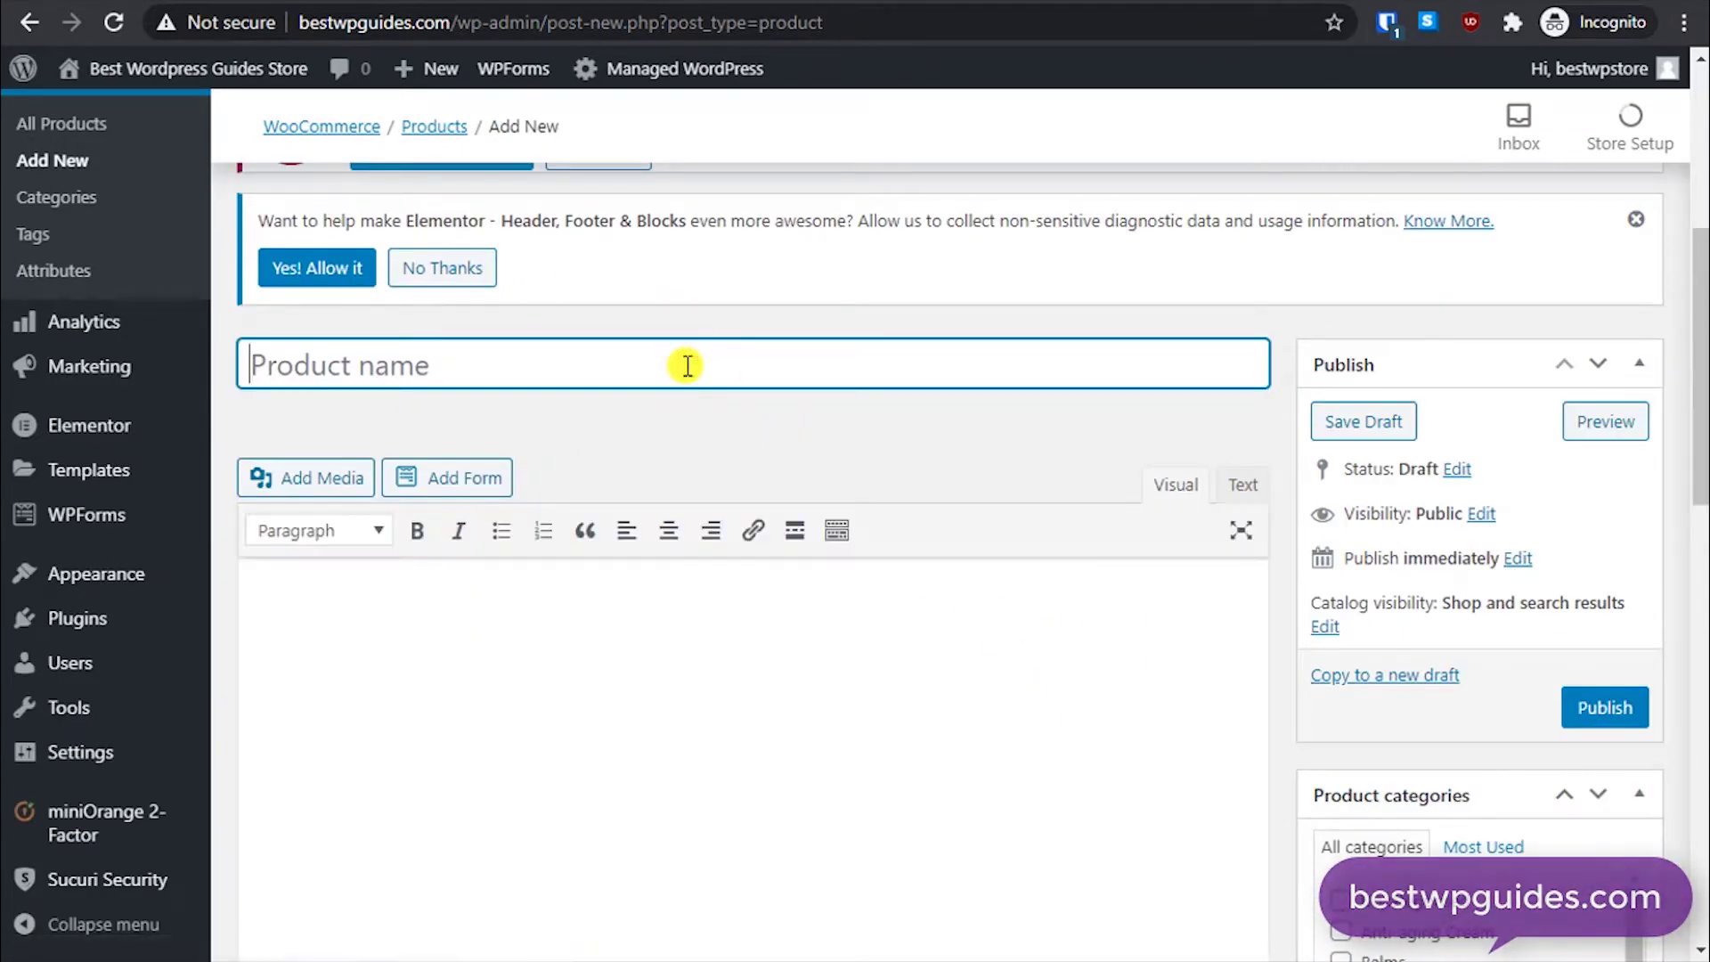
text(Ru)
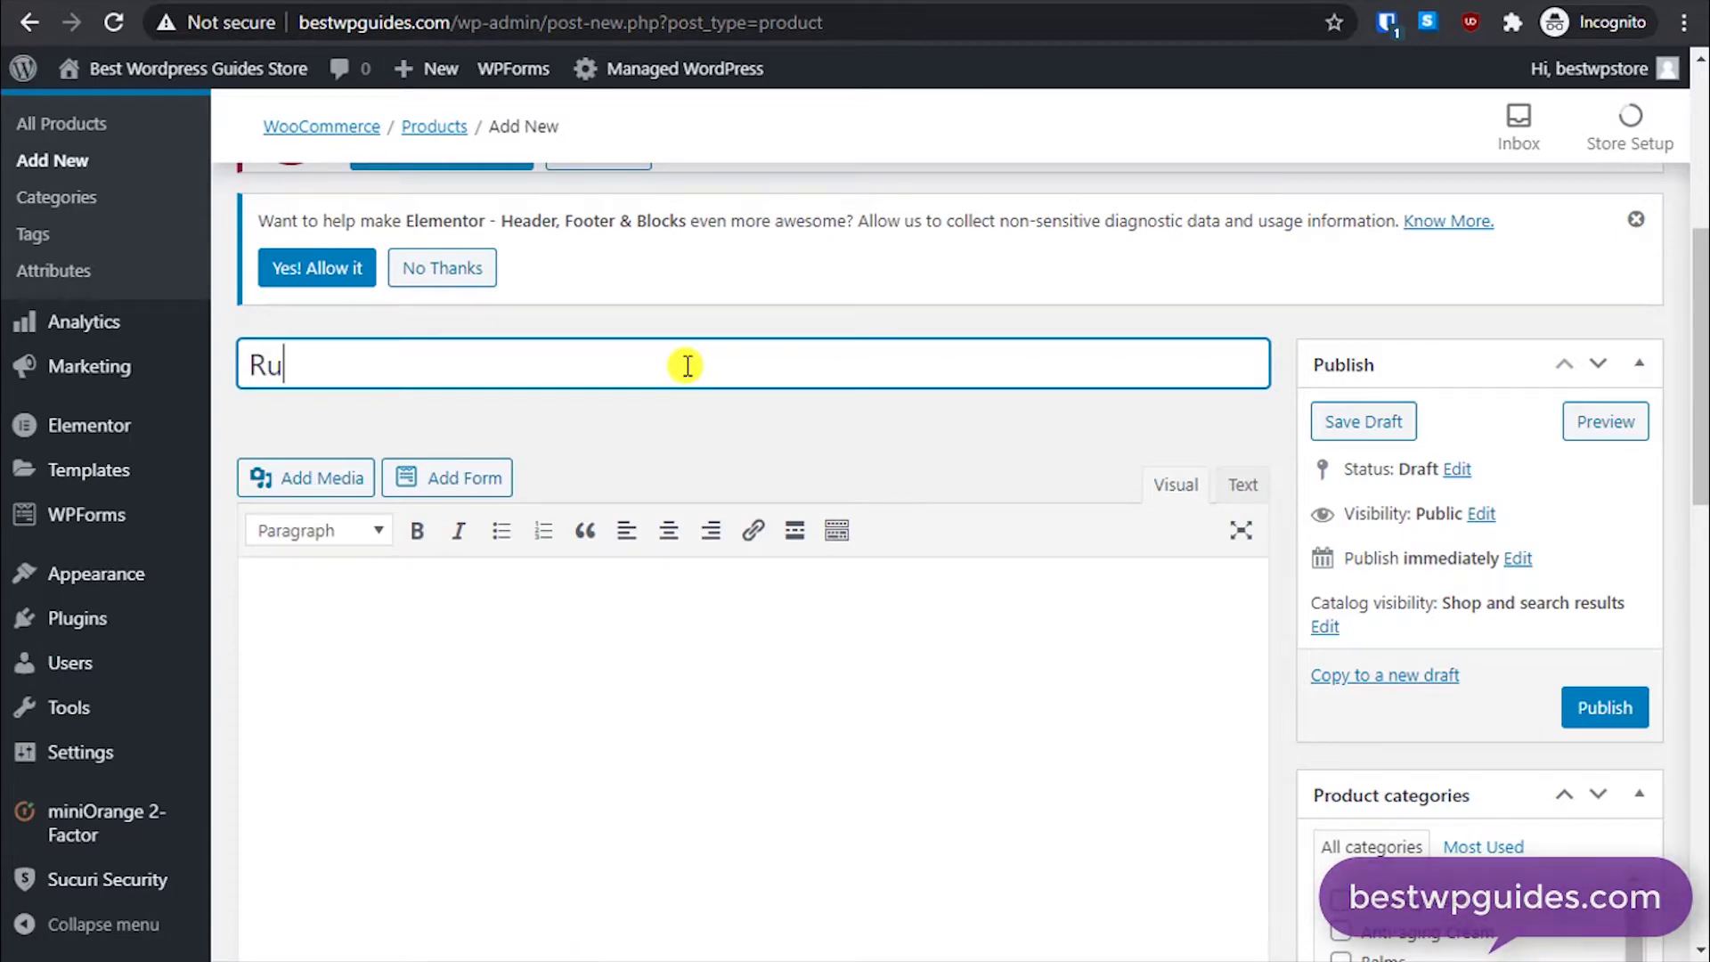
text(nning Sho)
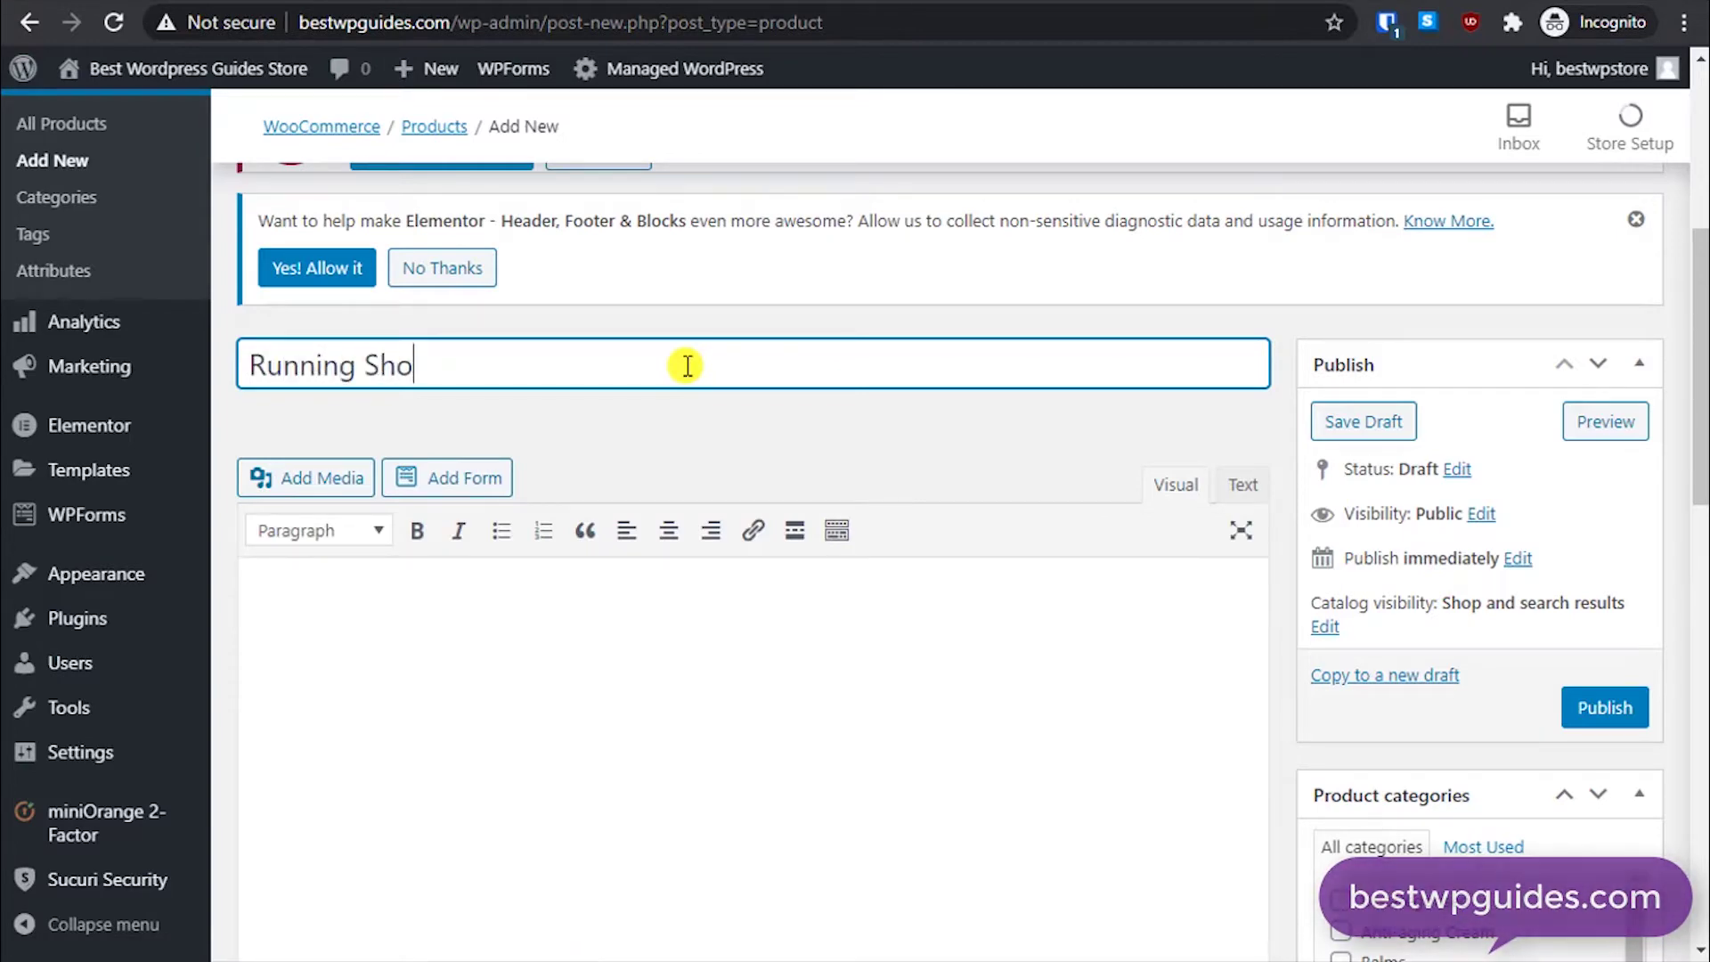
text(es)
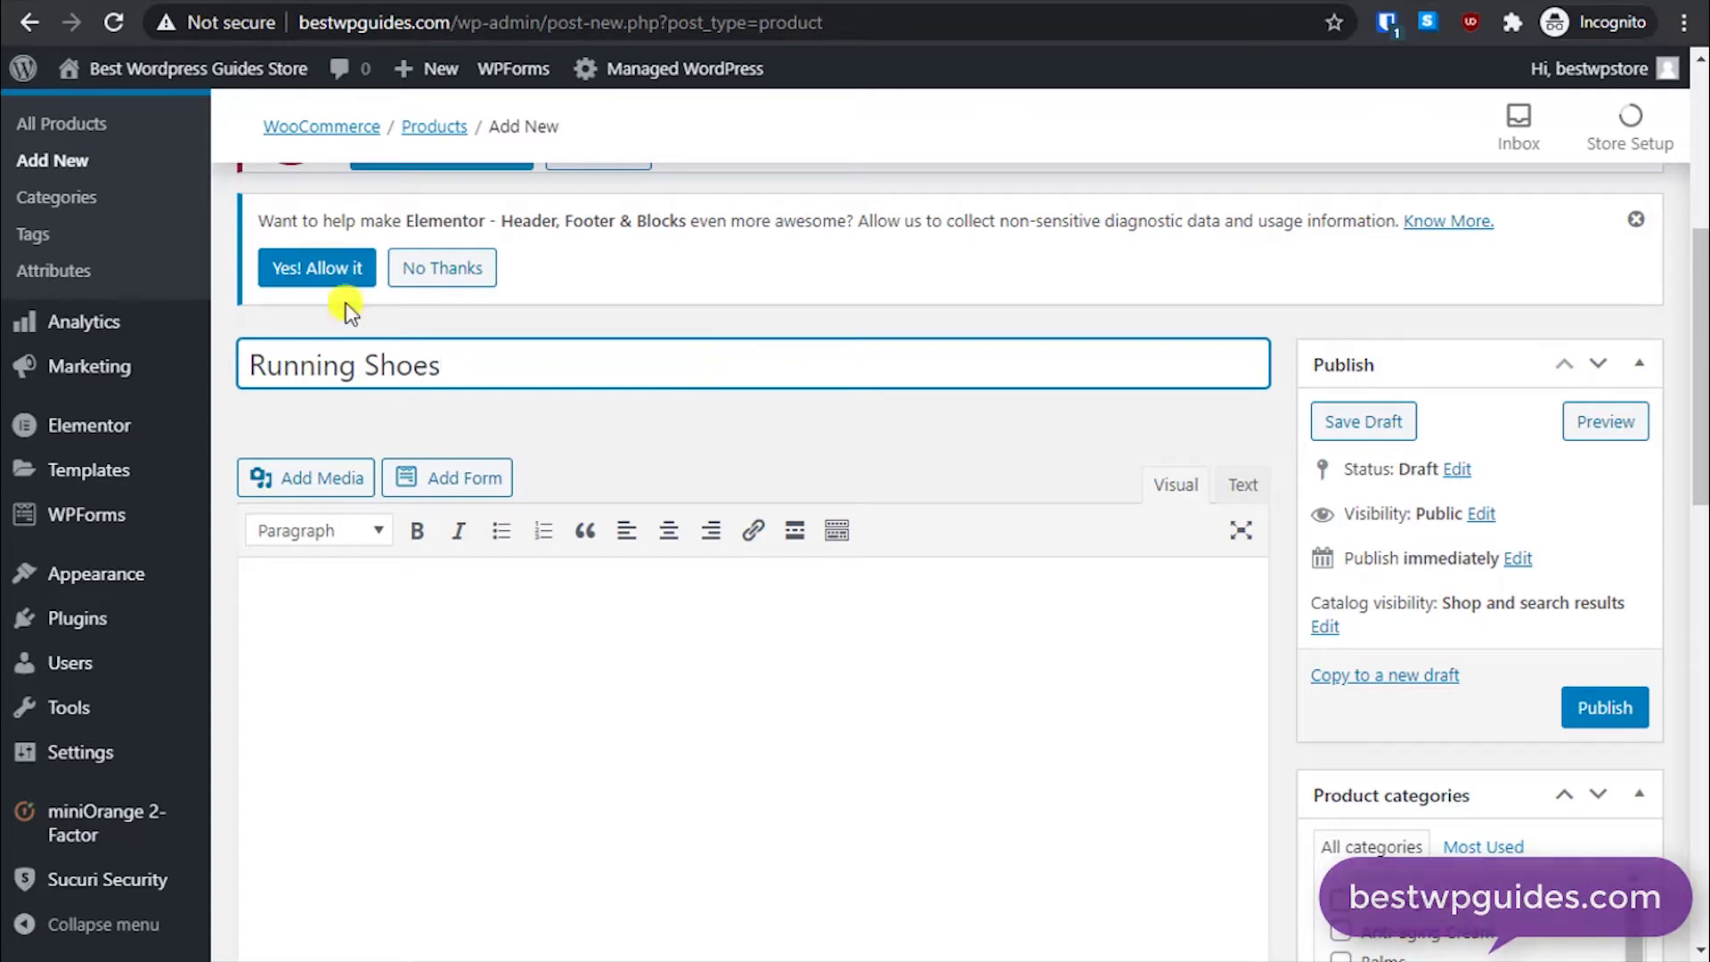
scroll(704, 506, down, 1)
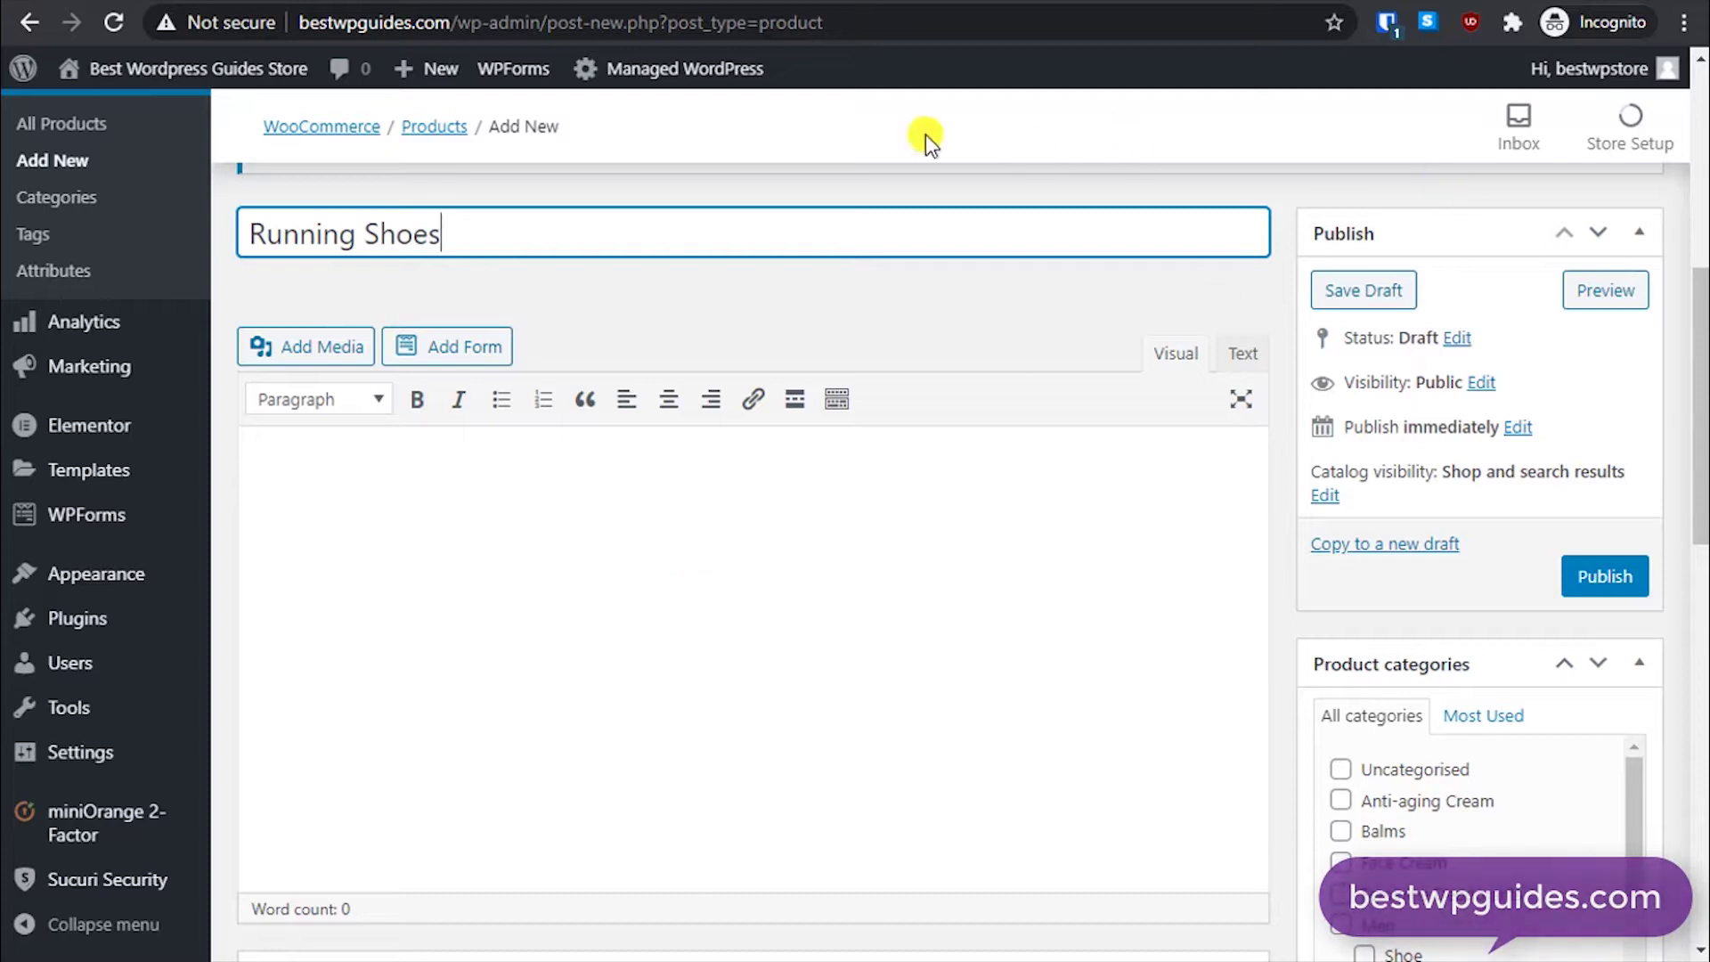
click(245, 233)
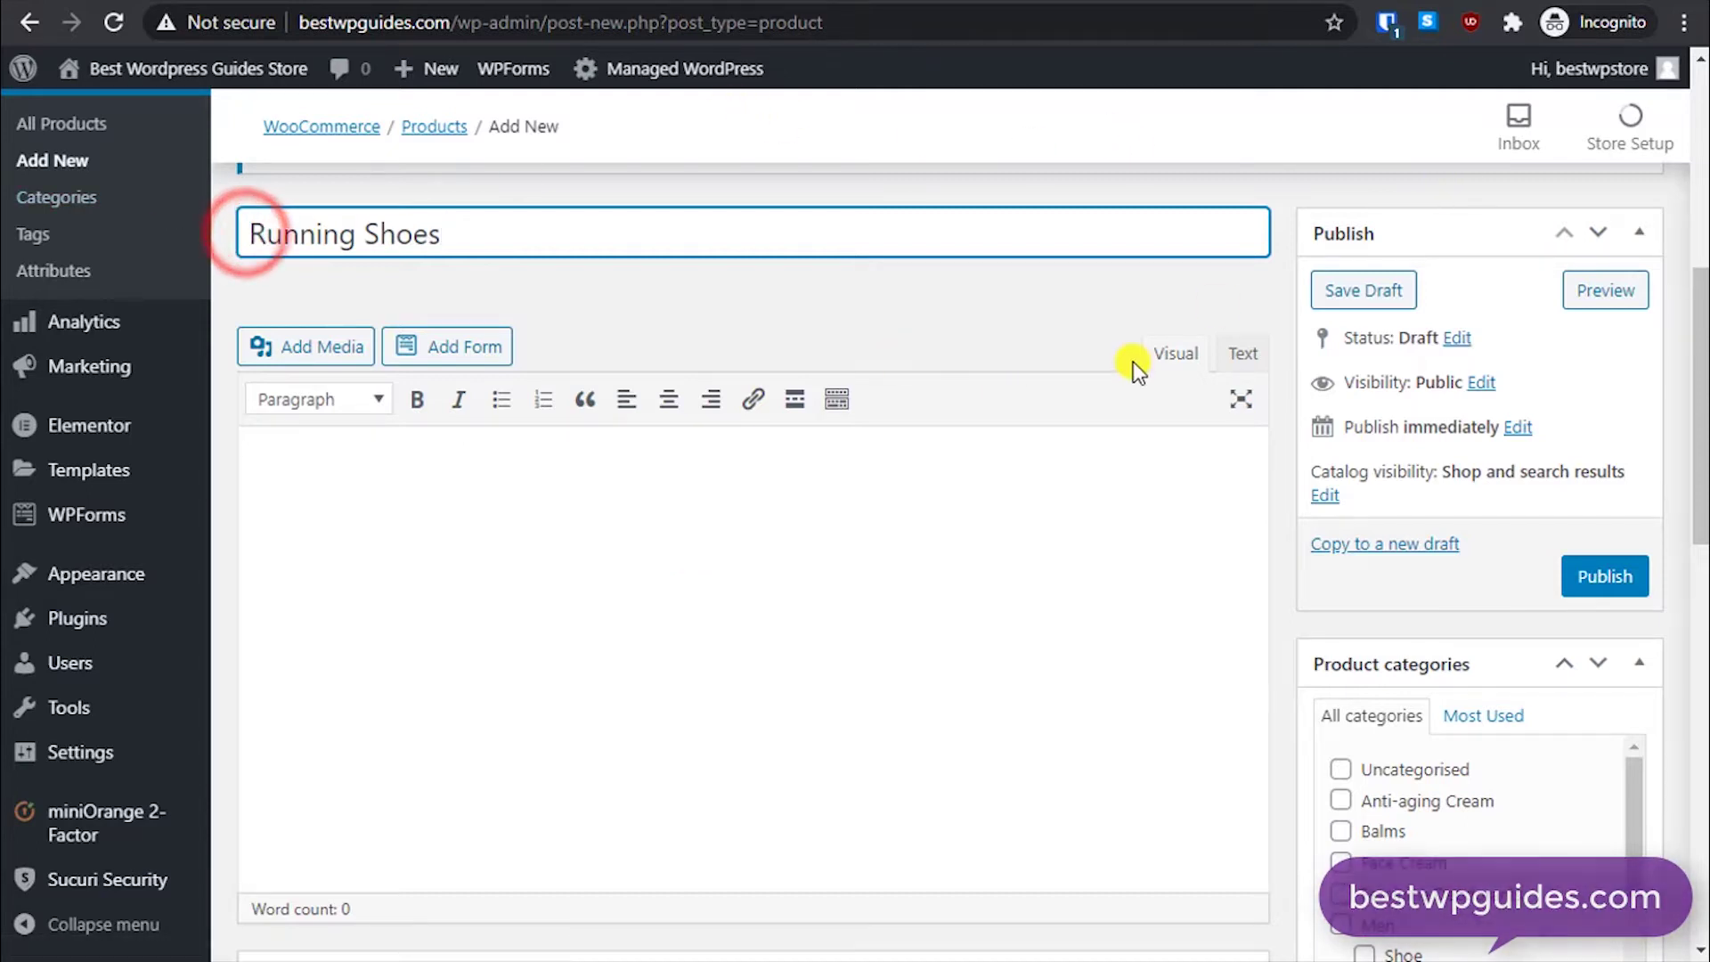
text(Nike -)
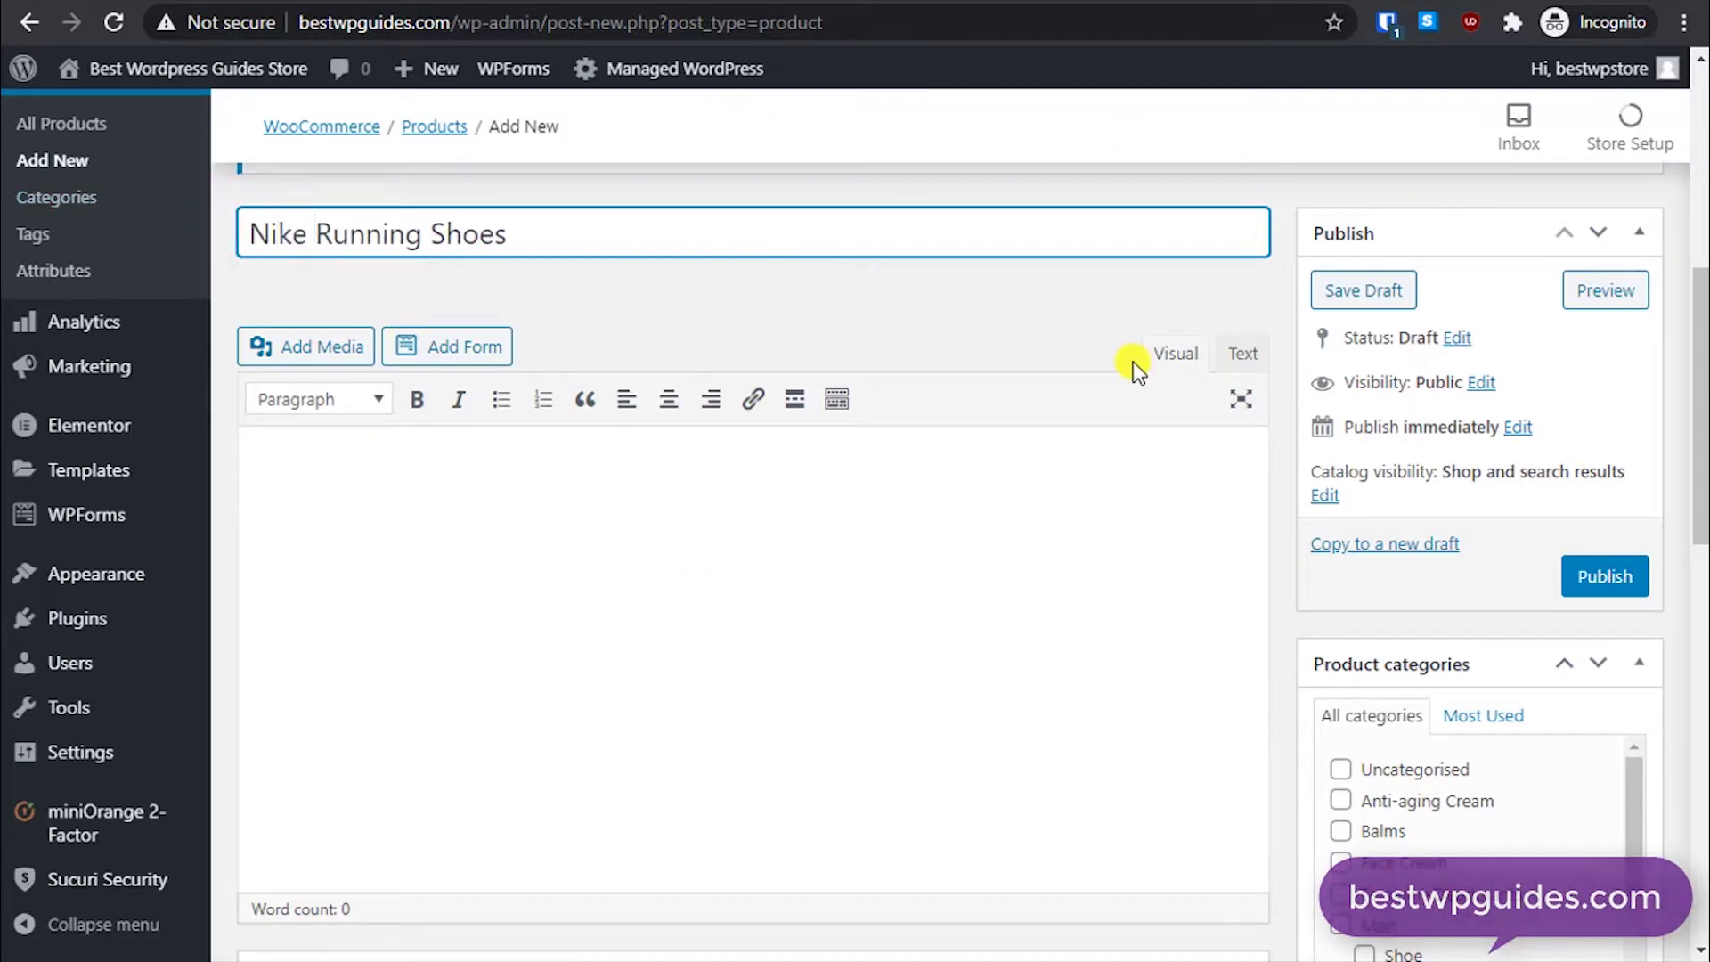
Step: Copy the full Lorem Ipsum description from the existing Nike Shoe product page into the new product's main description
click(783, 622)
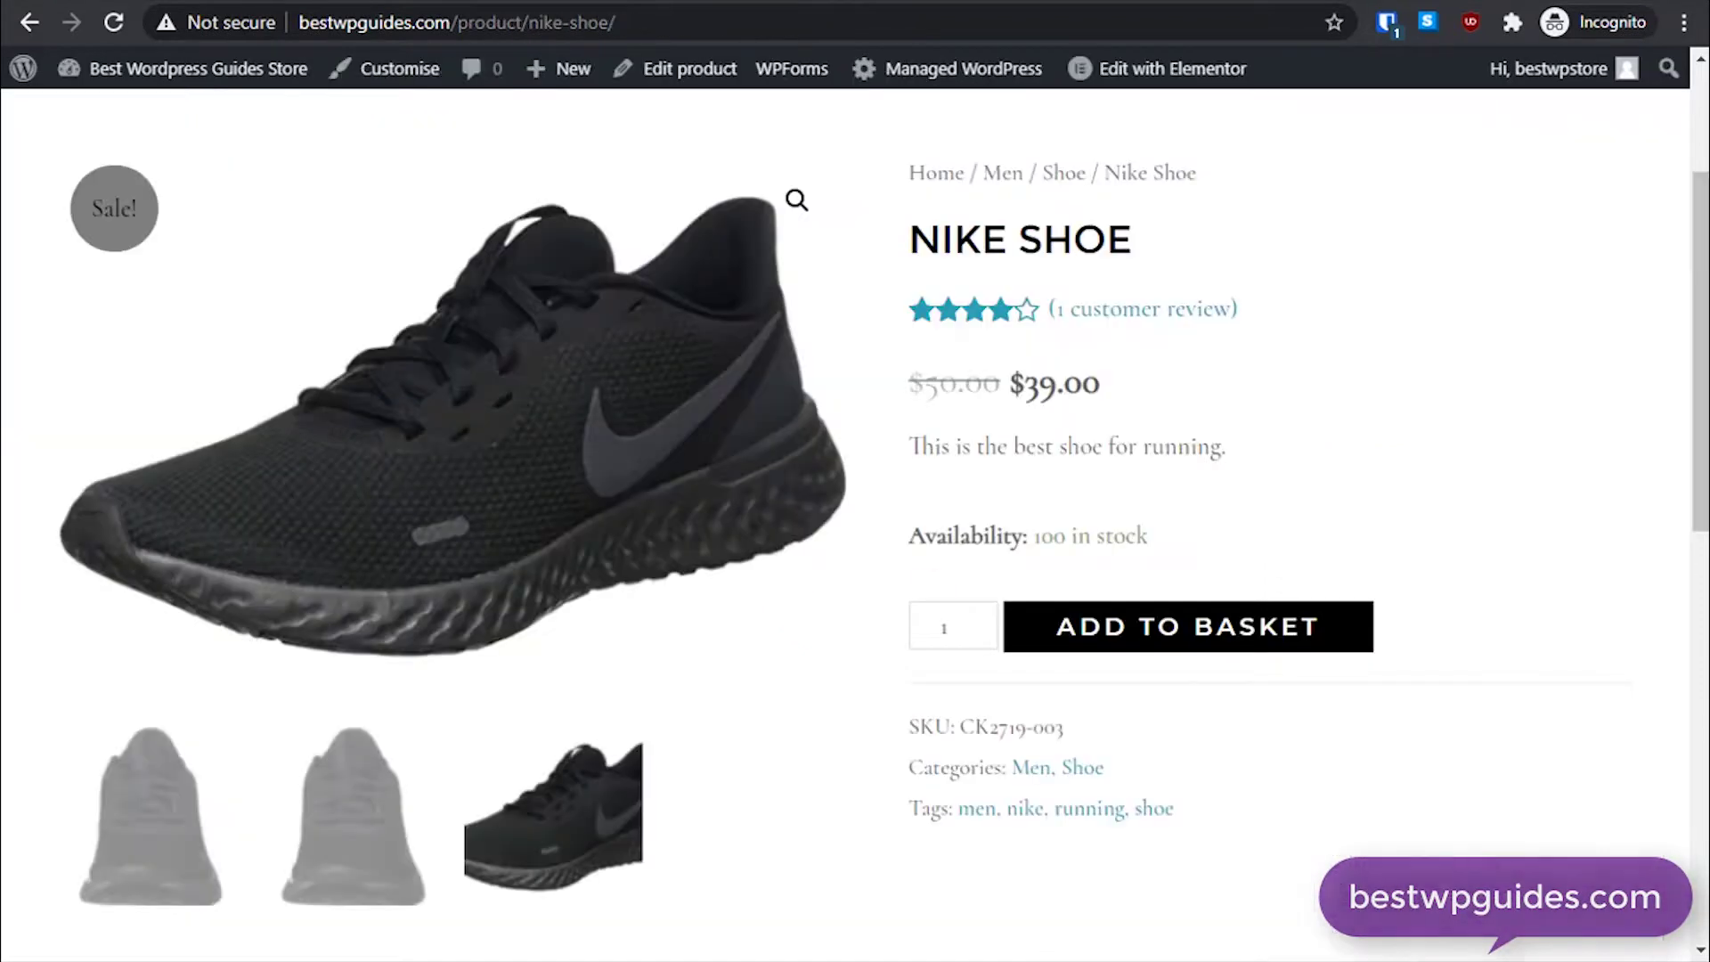
scroll(793, 576, down, 7)
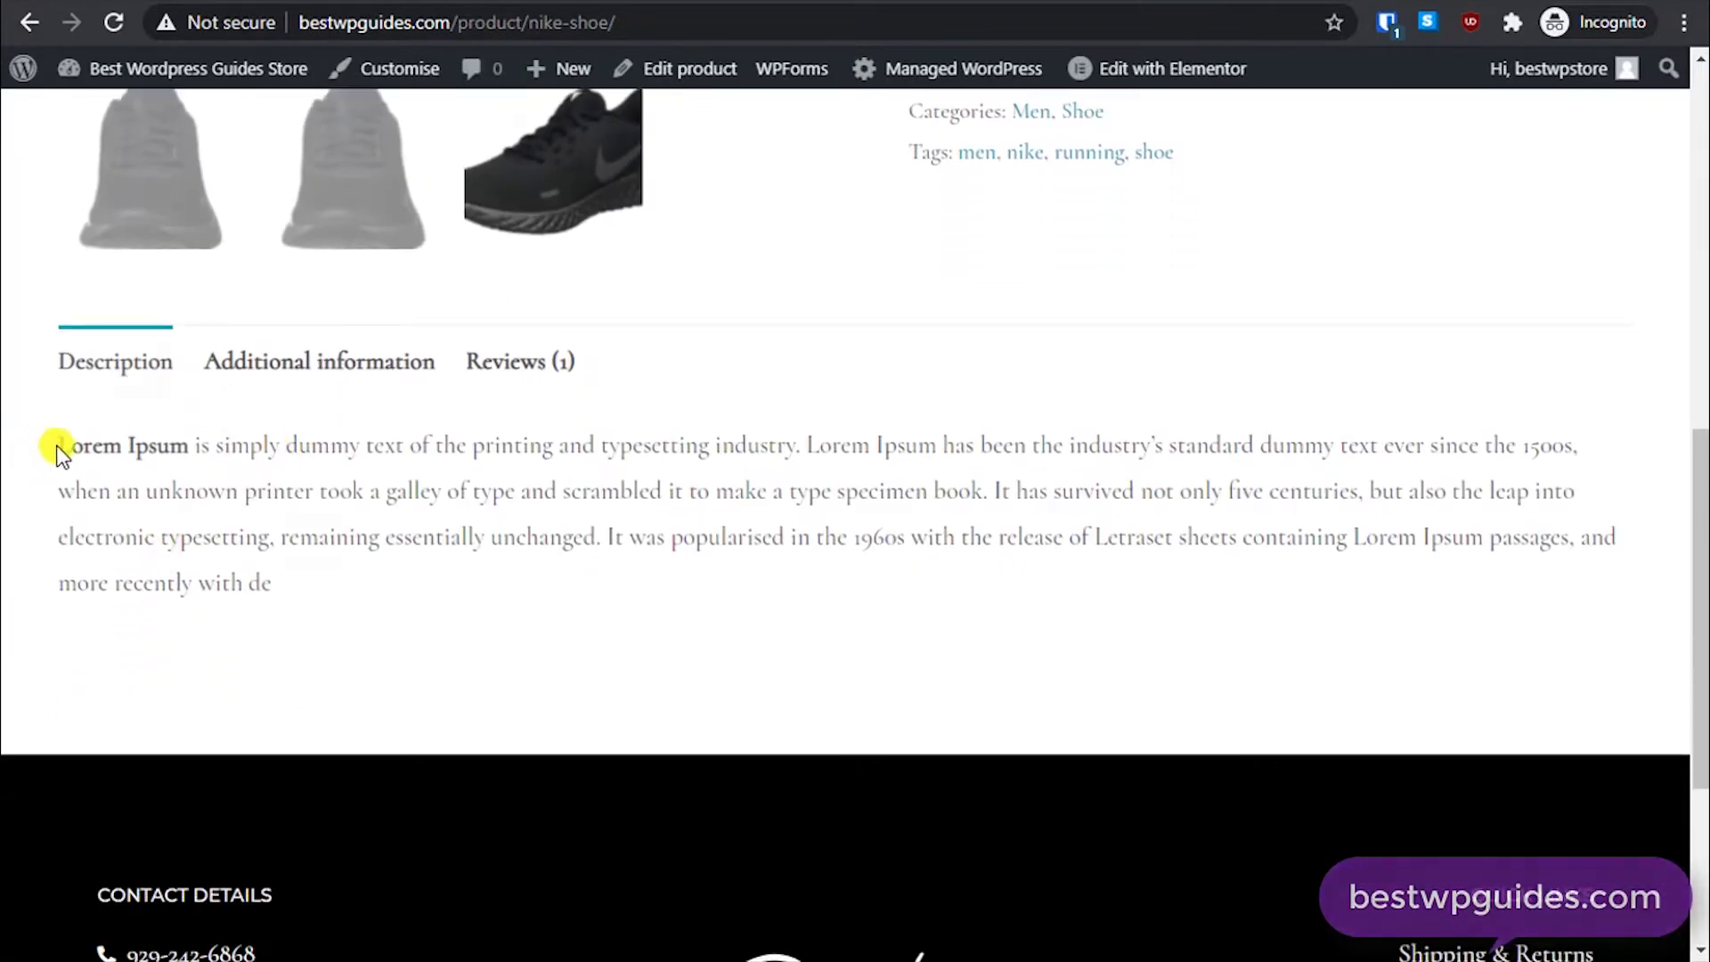
drag(57, 445, 286, 584)
key(ctrl+c)
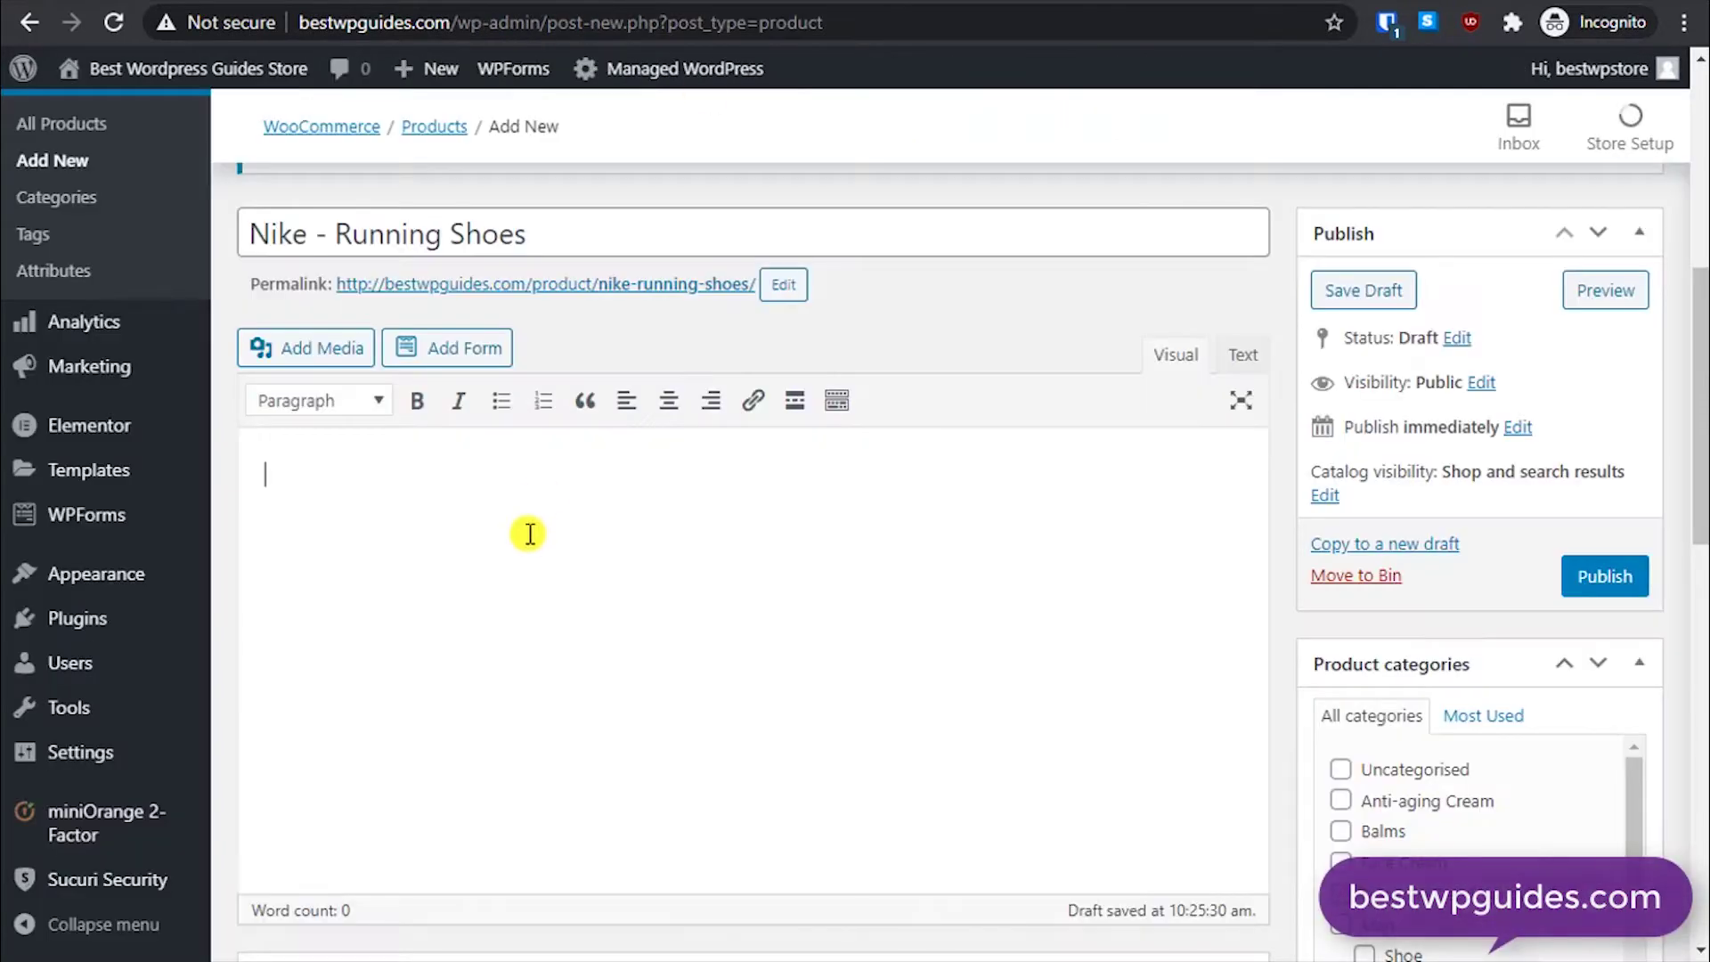
click(533, 535)
key(ctrl+v)
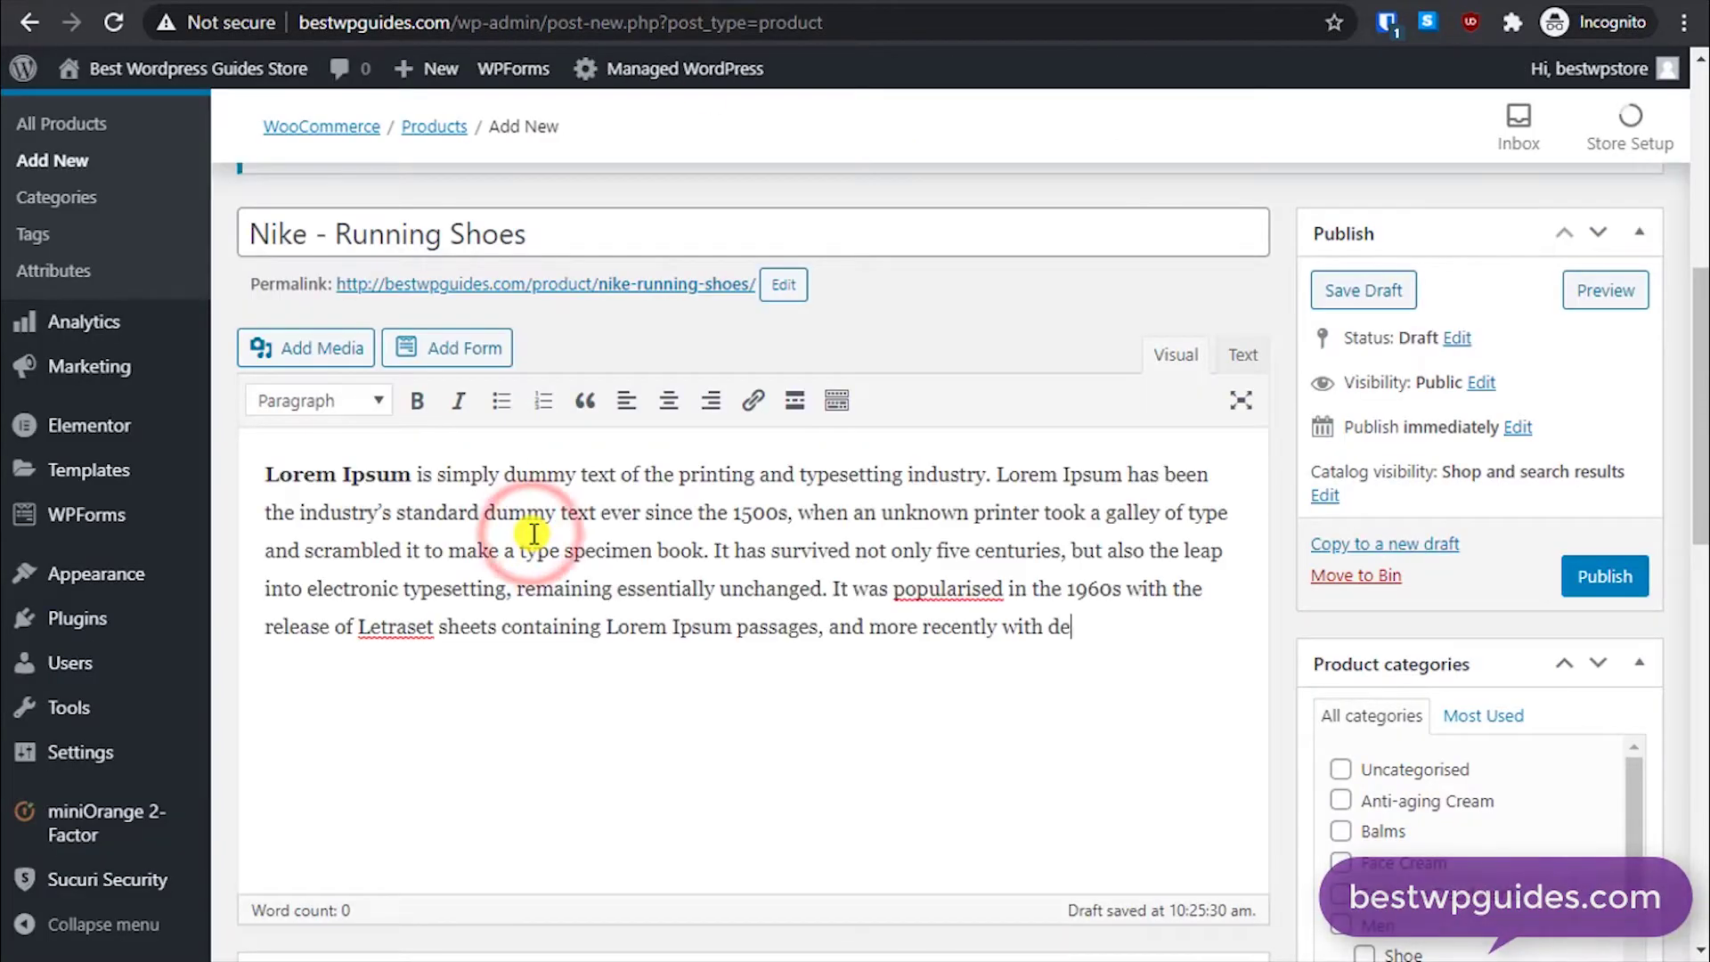
Step: Set the product type in the product data to Variable product
scroll(534, 535, down, 3)
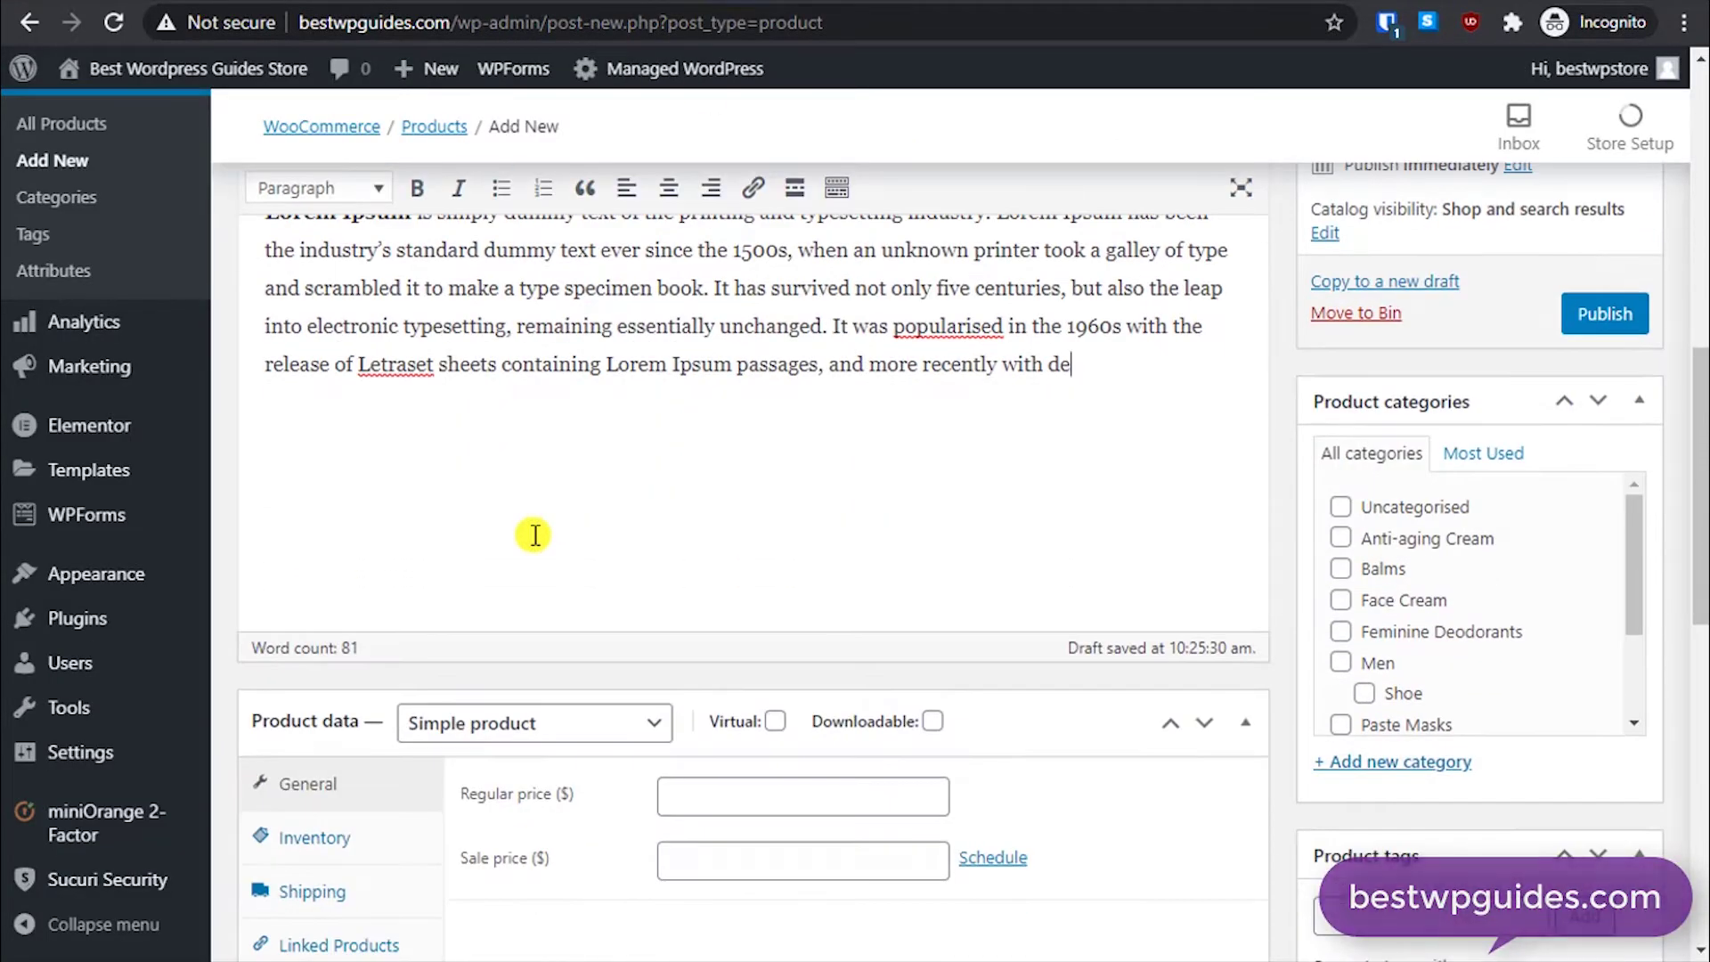
scroll(533, 534, down, 3)
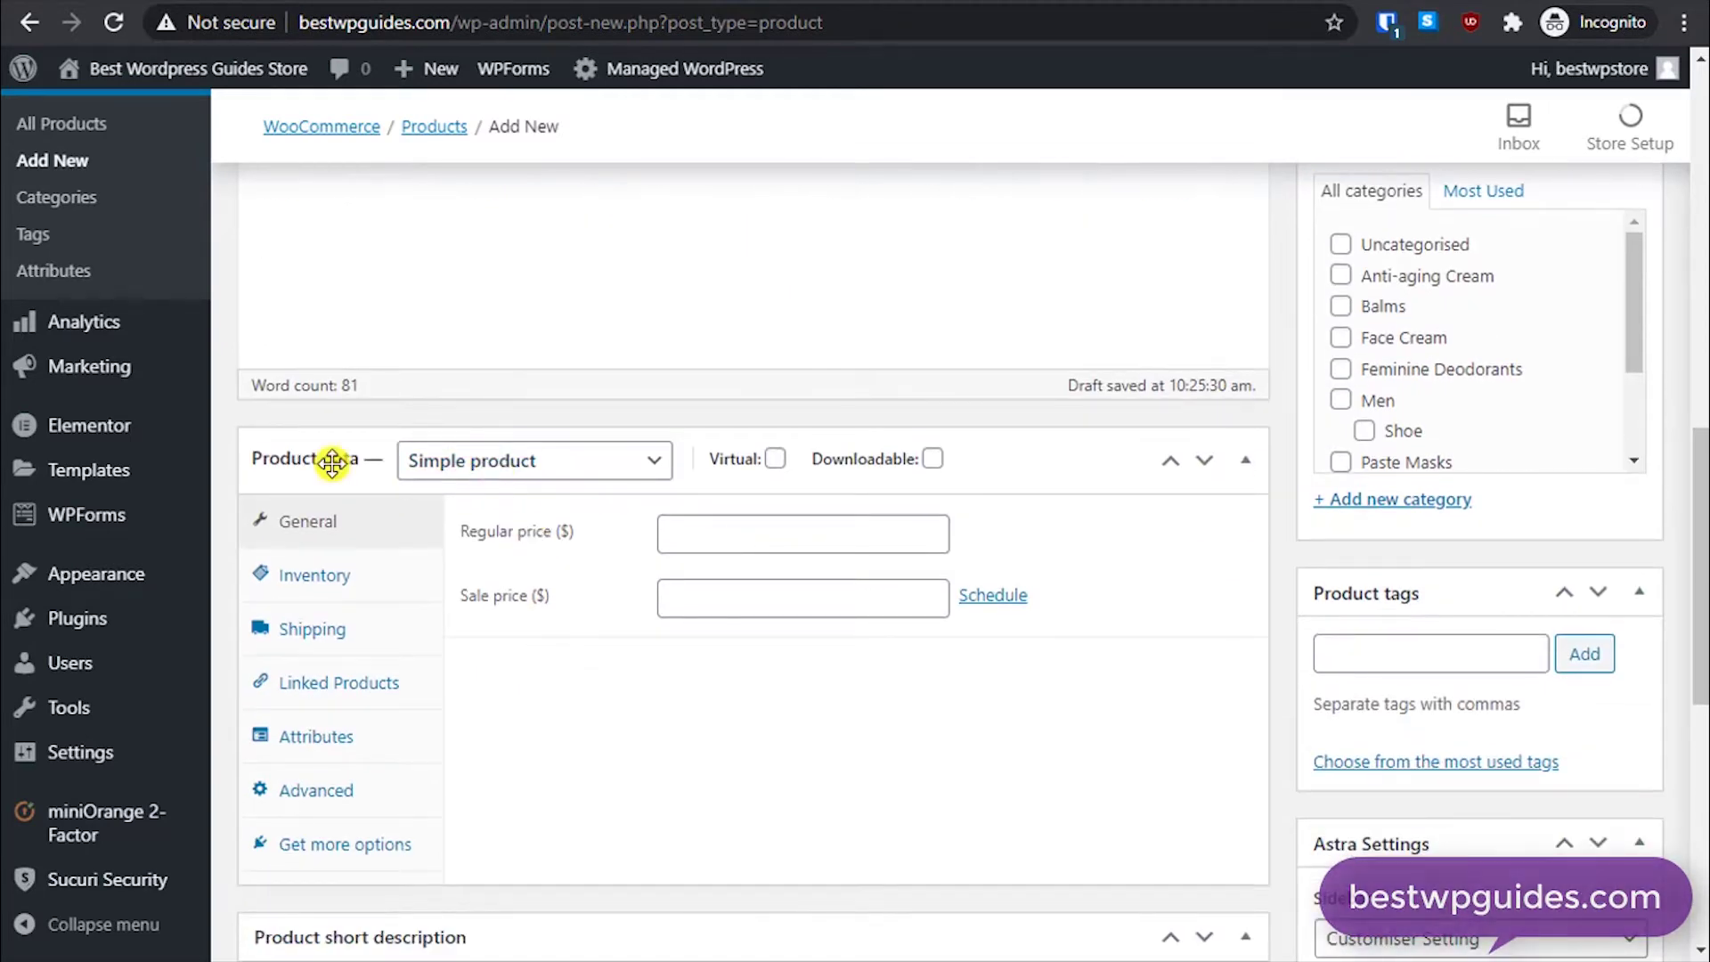
click(459, 467)
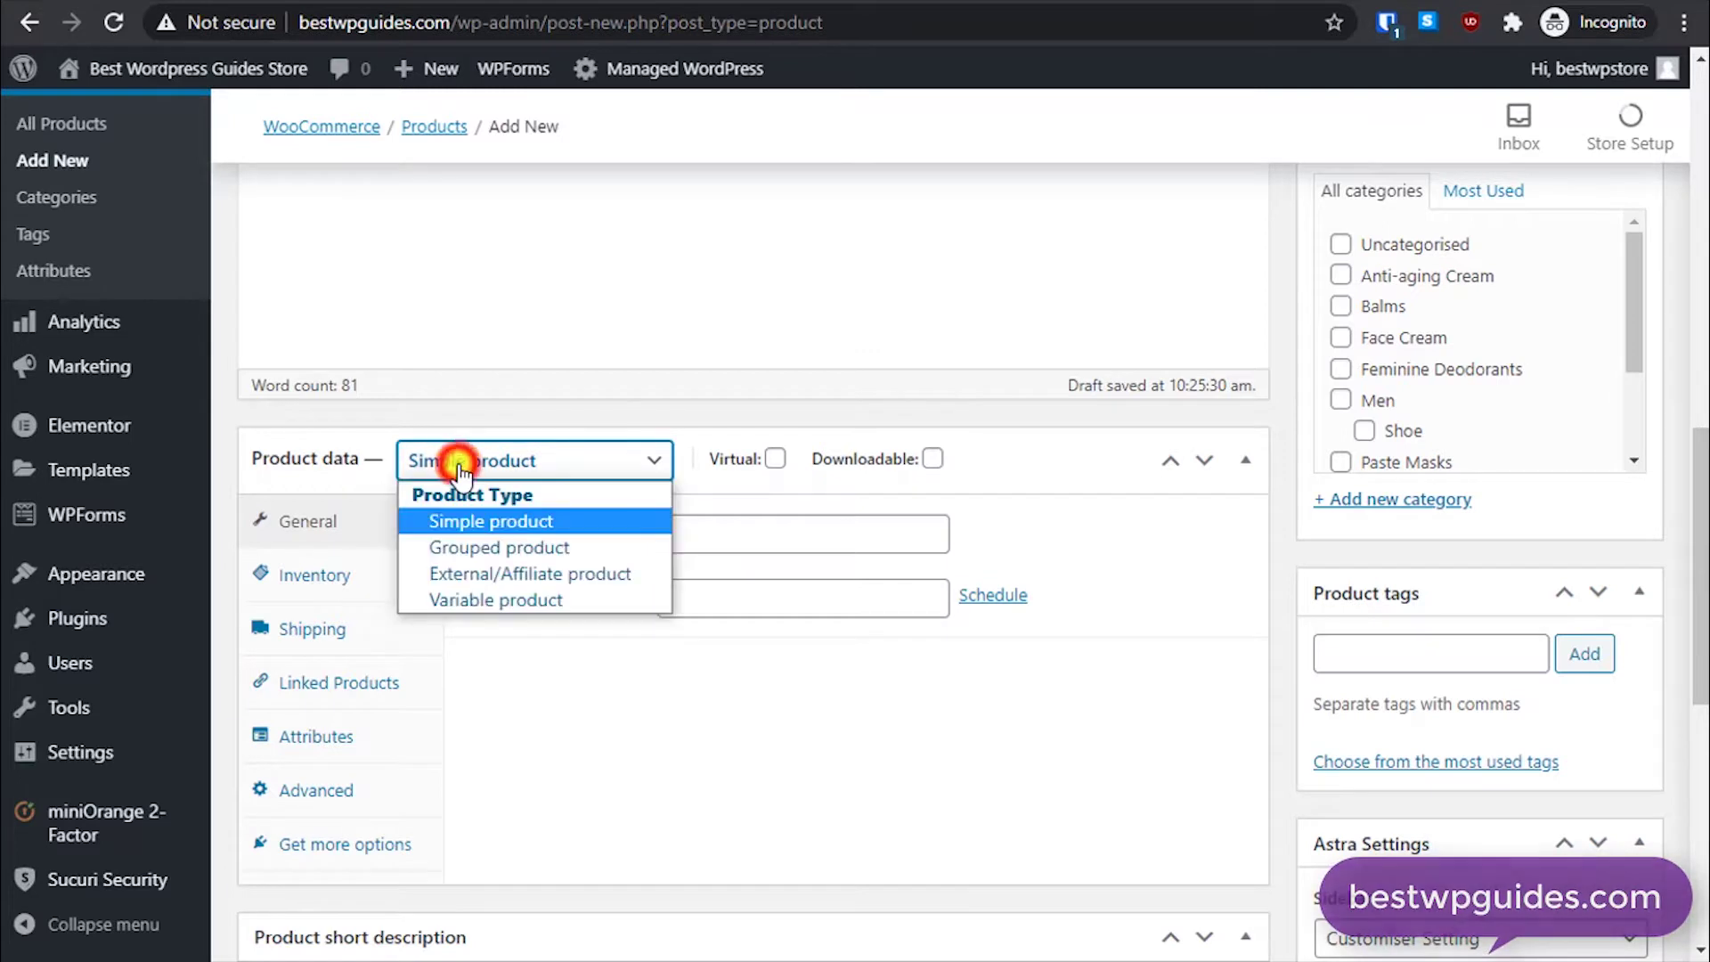
click(488, 600)
click(747, 782)
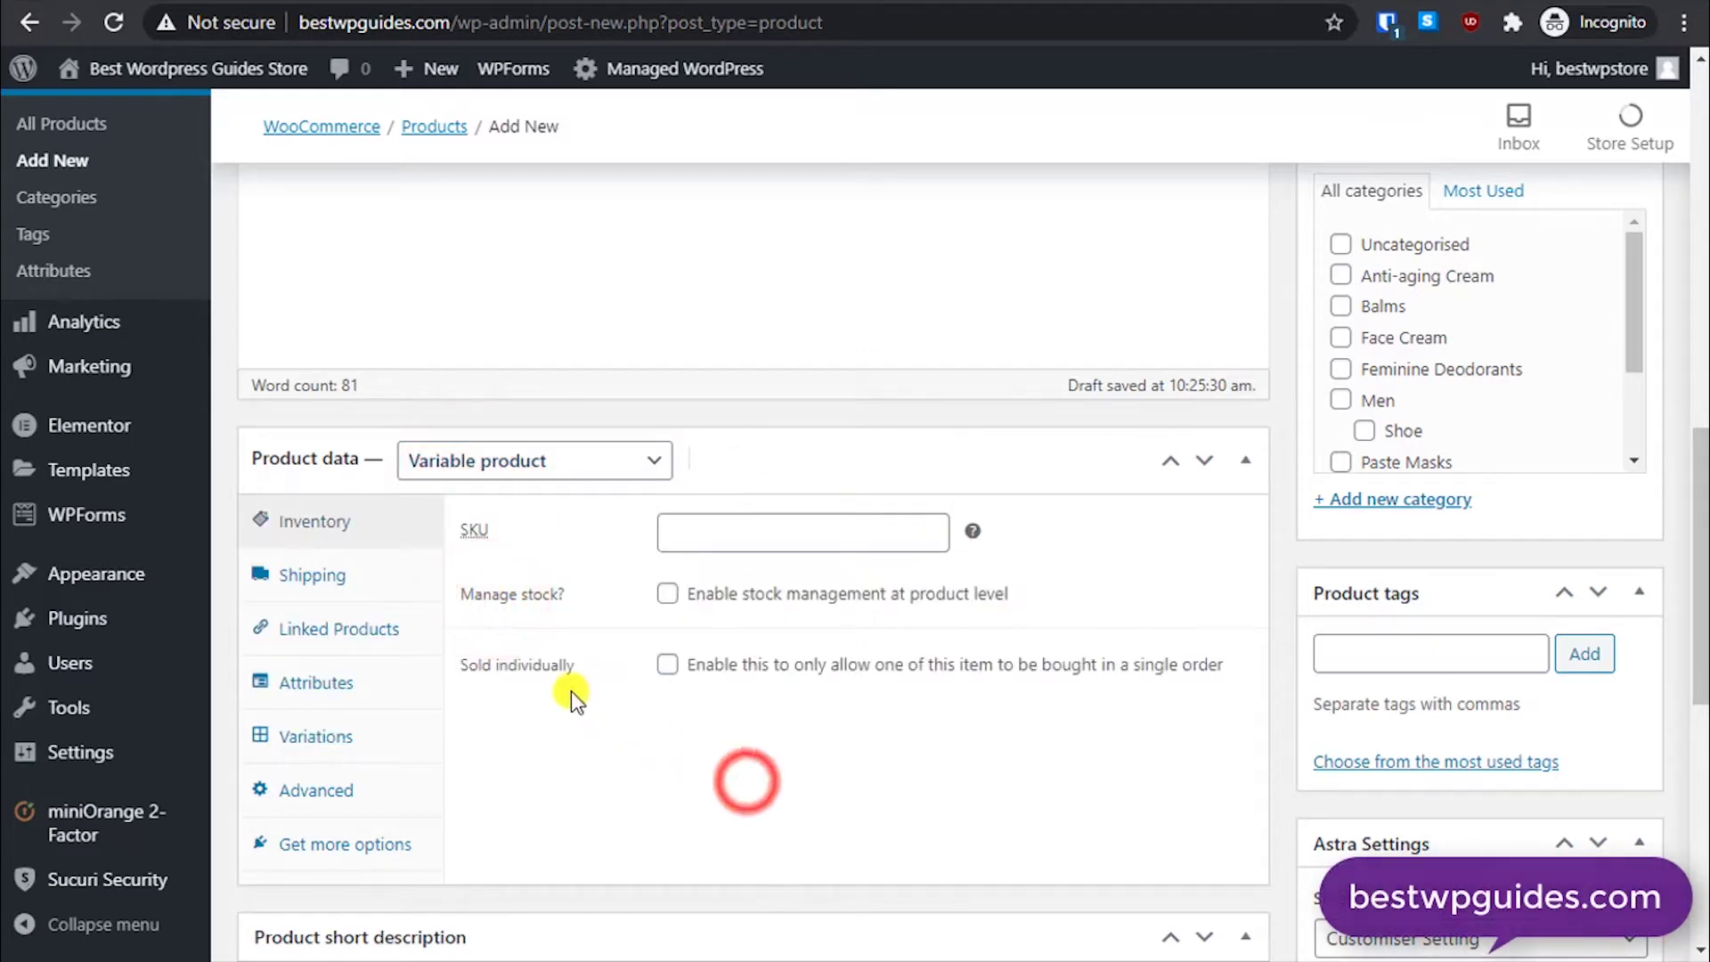
Step: Set the SKU to 1234 and enable product-level stock management with a stock quantity of 50
click(699, 532)
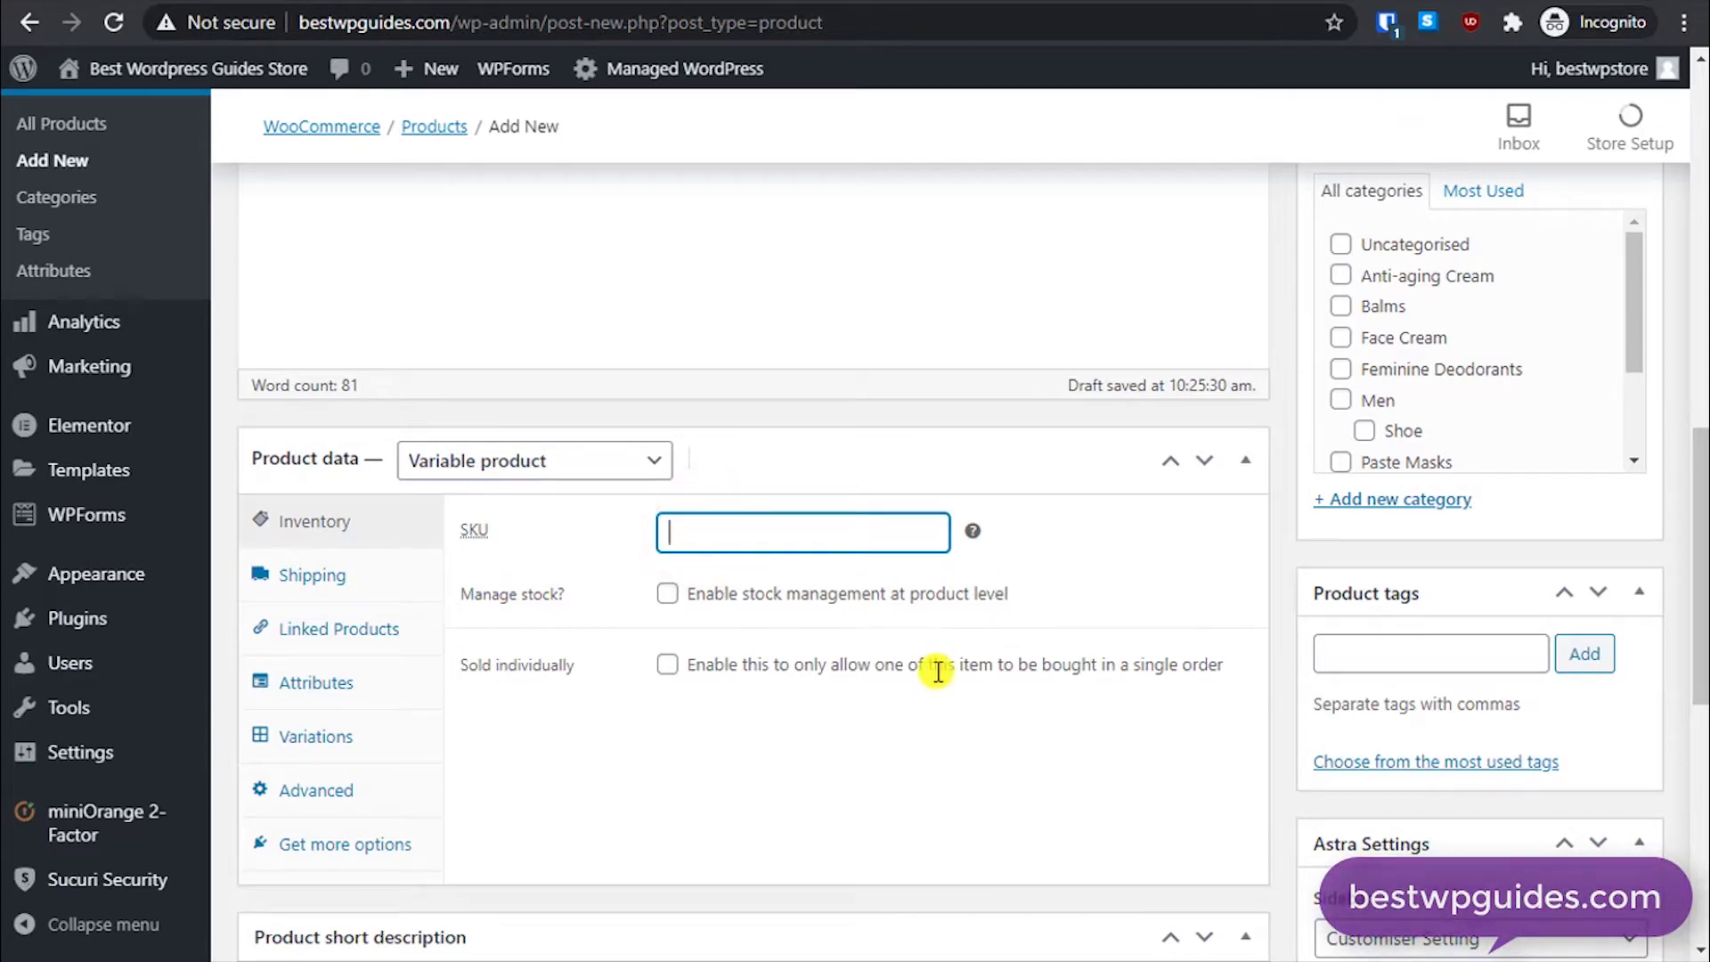
text(1234)
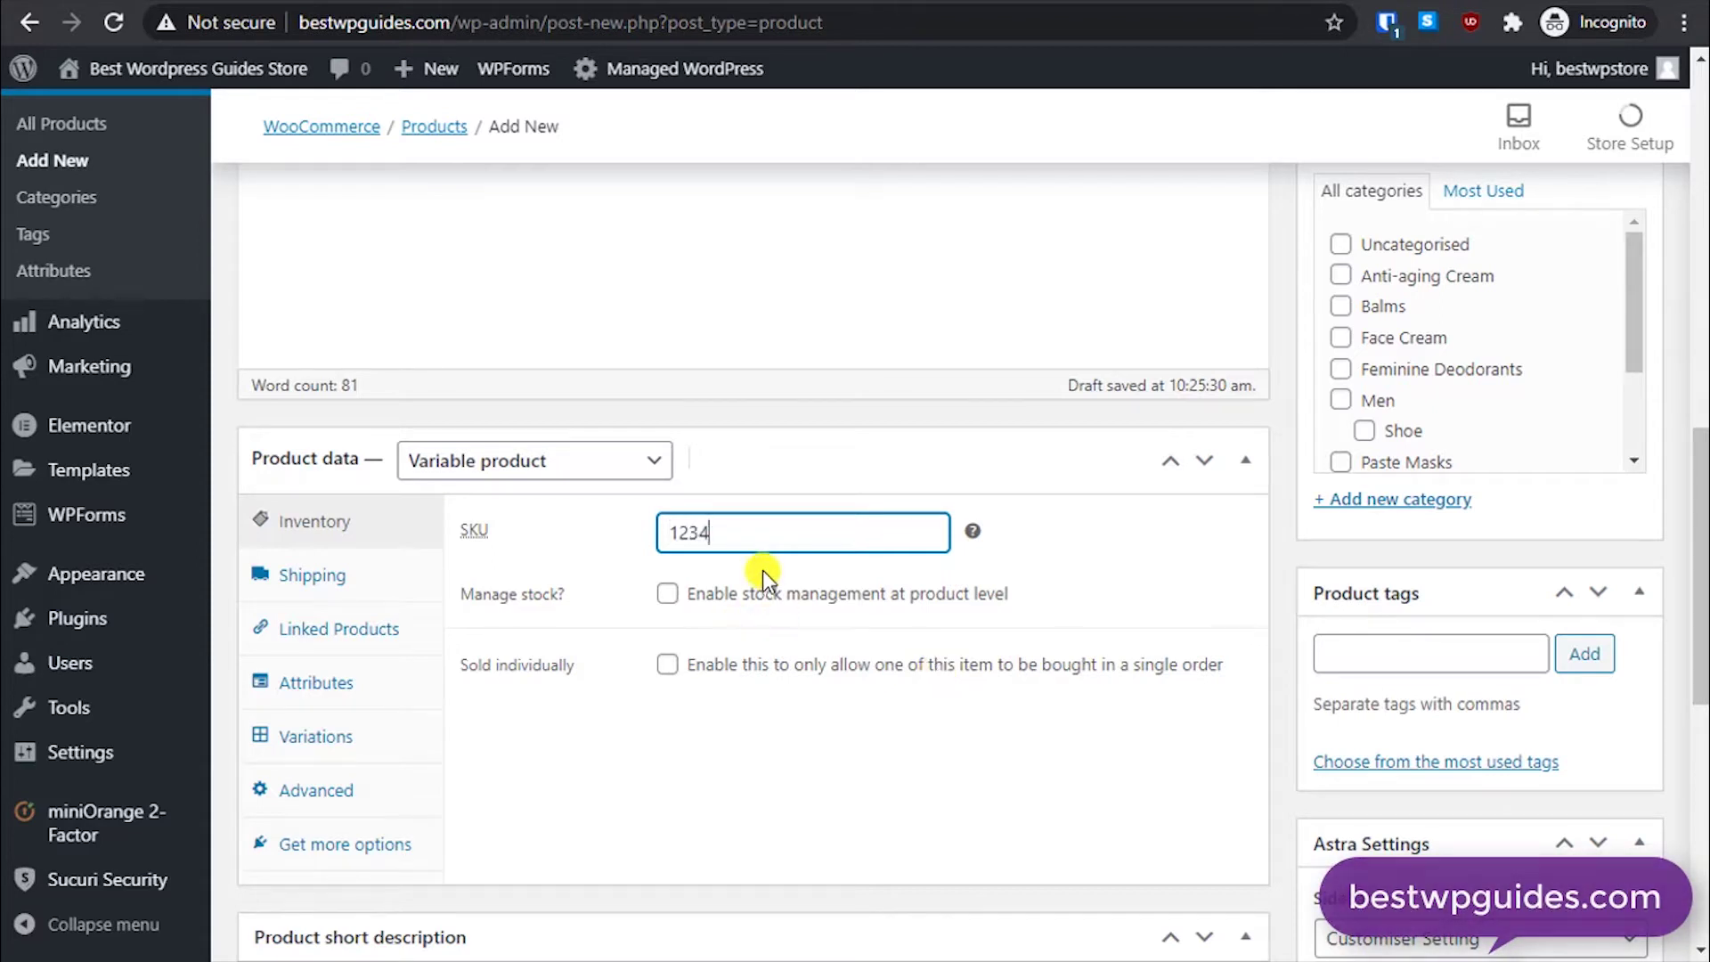
click(667, 593)
double_click(686, 651)
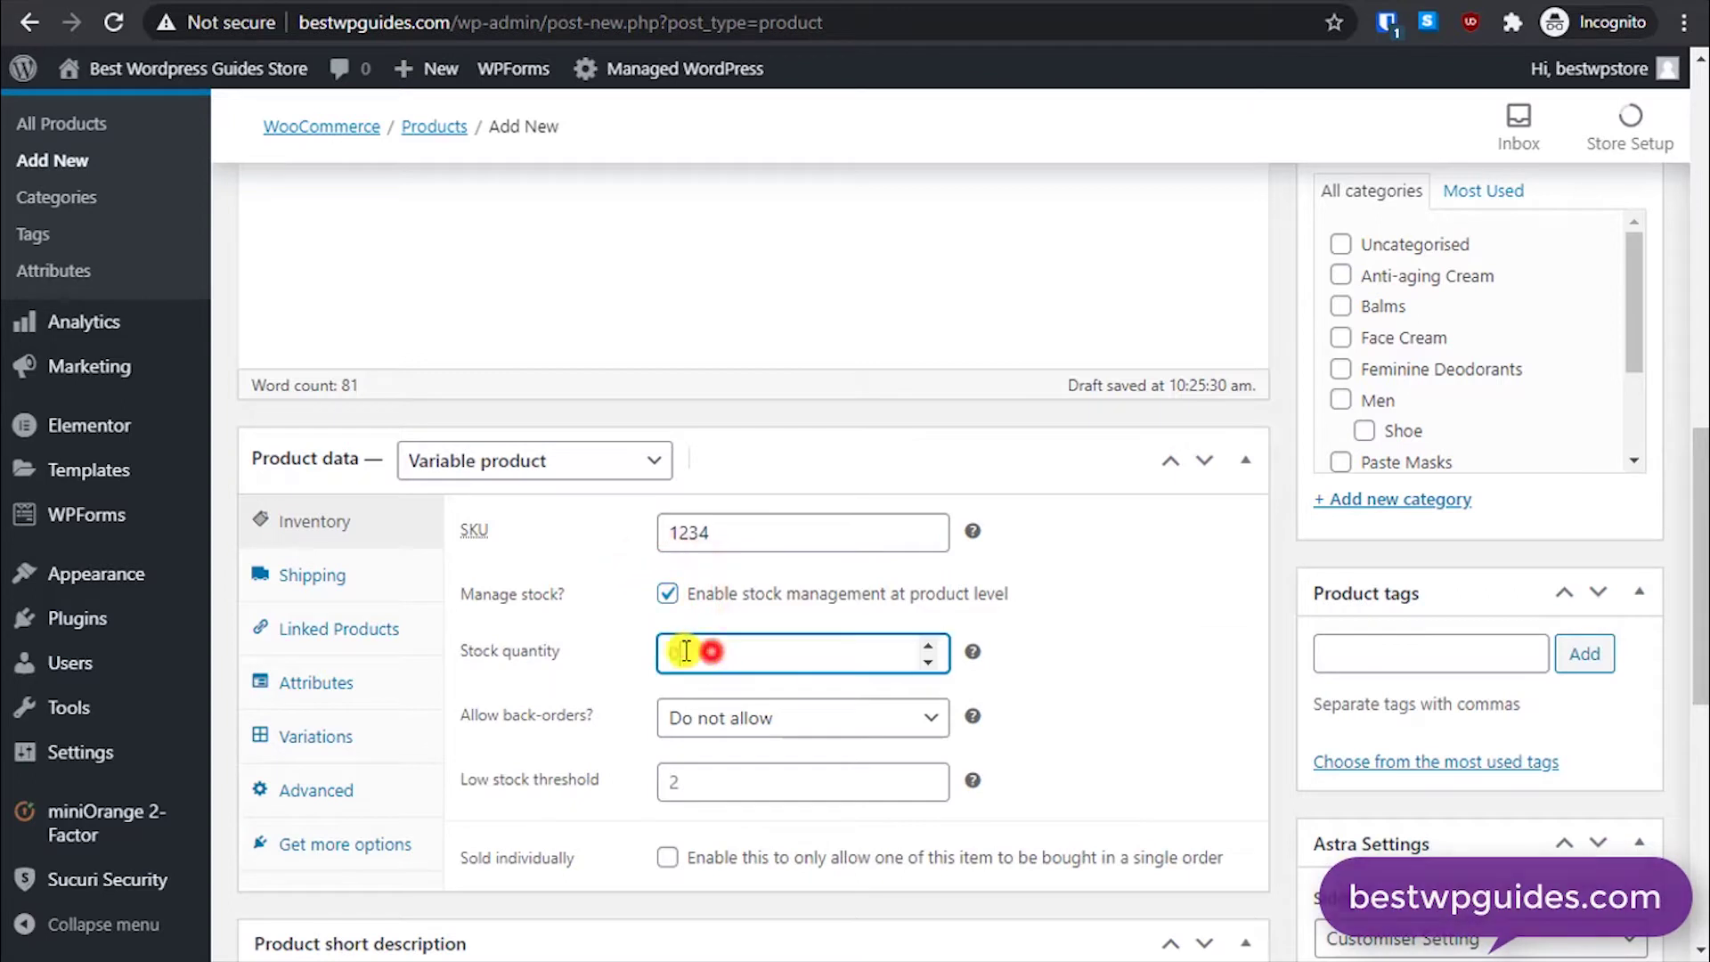
text(50)
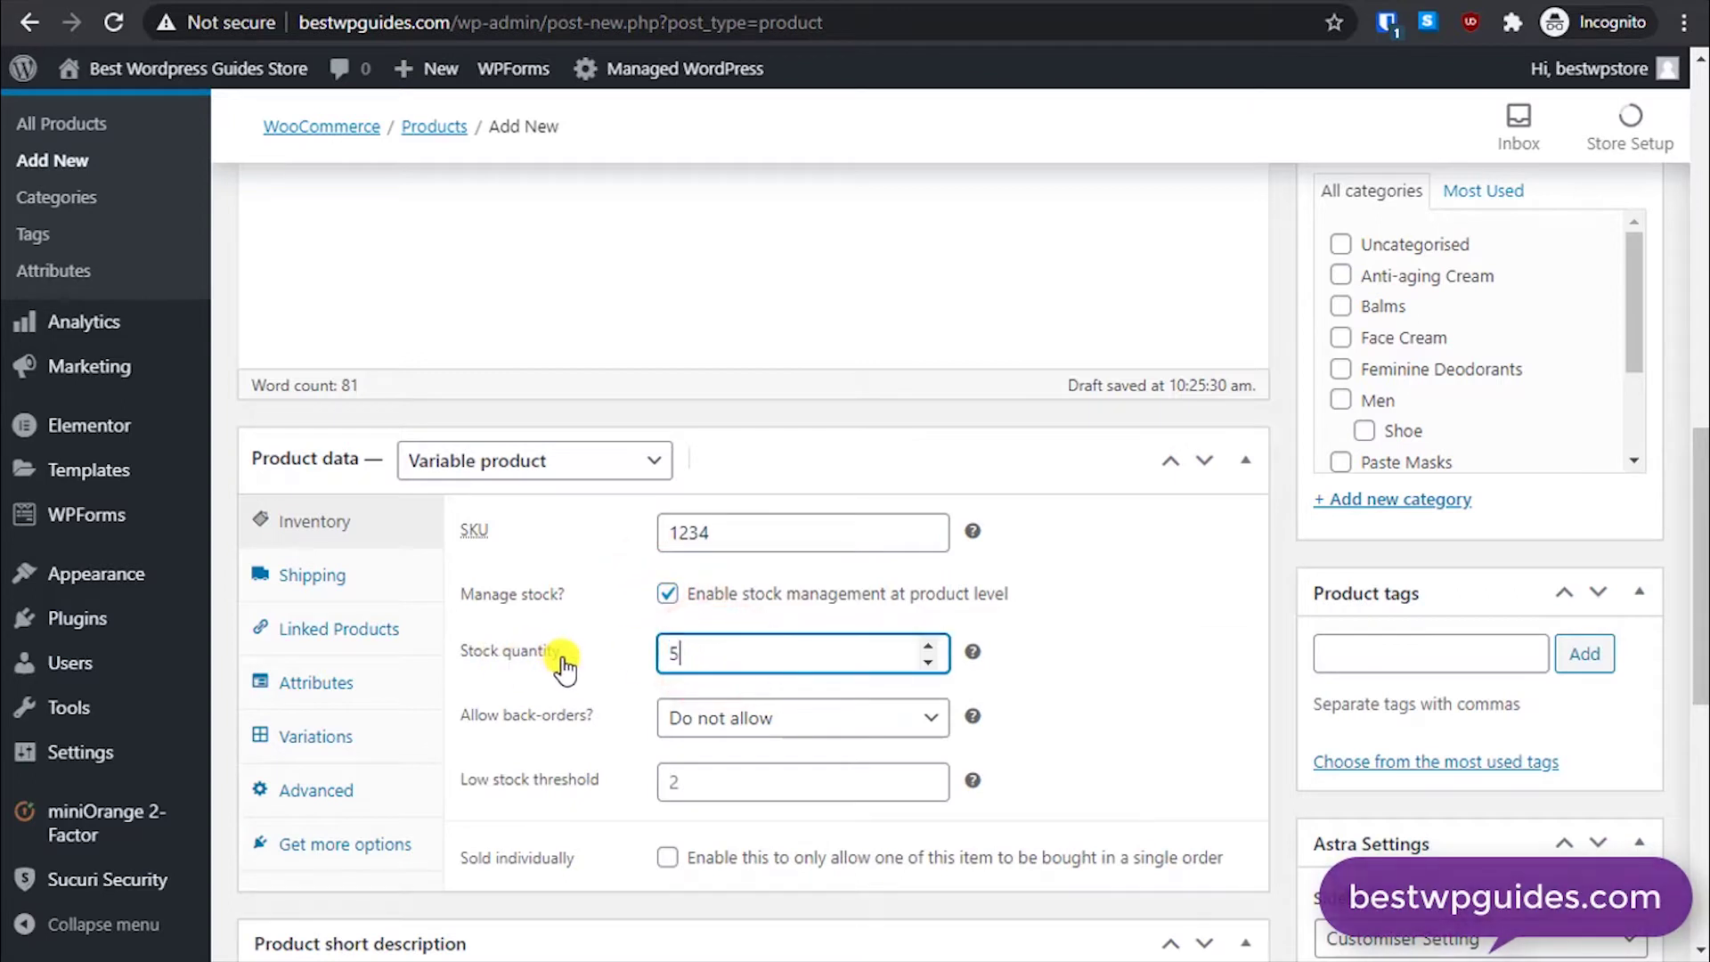
Step: Set back-orders to Allow and the low stock threshold to 20
click(788, 726)
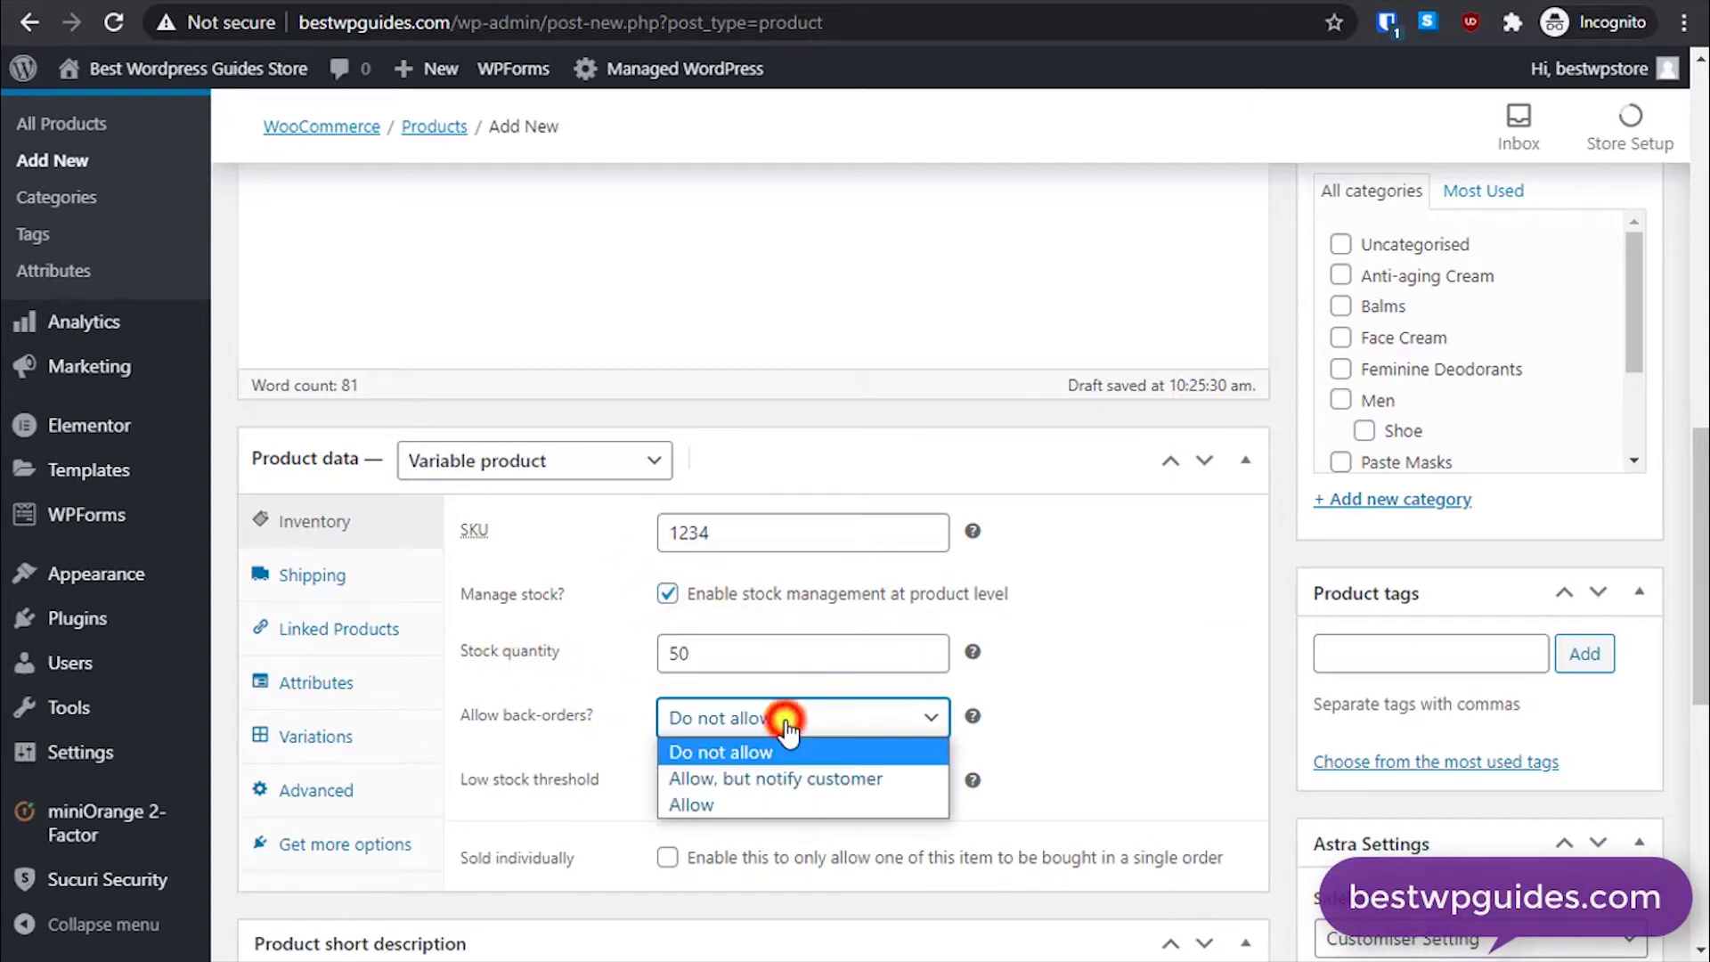
click(783, 805)
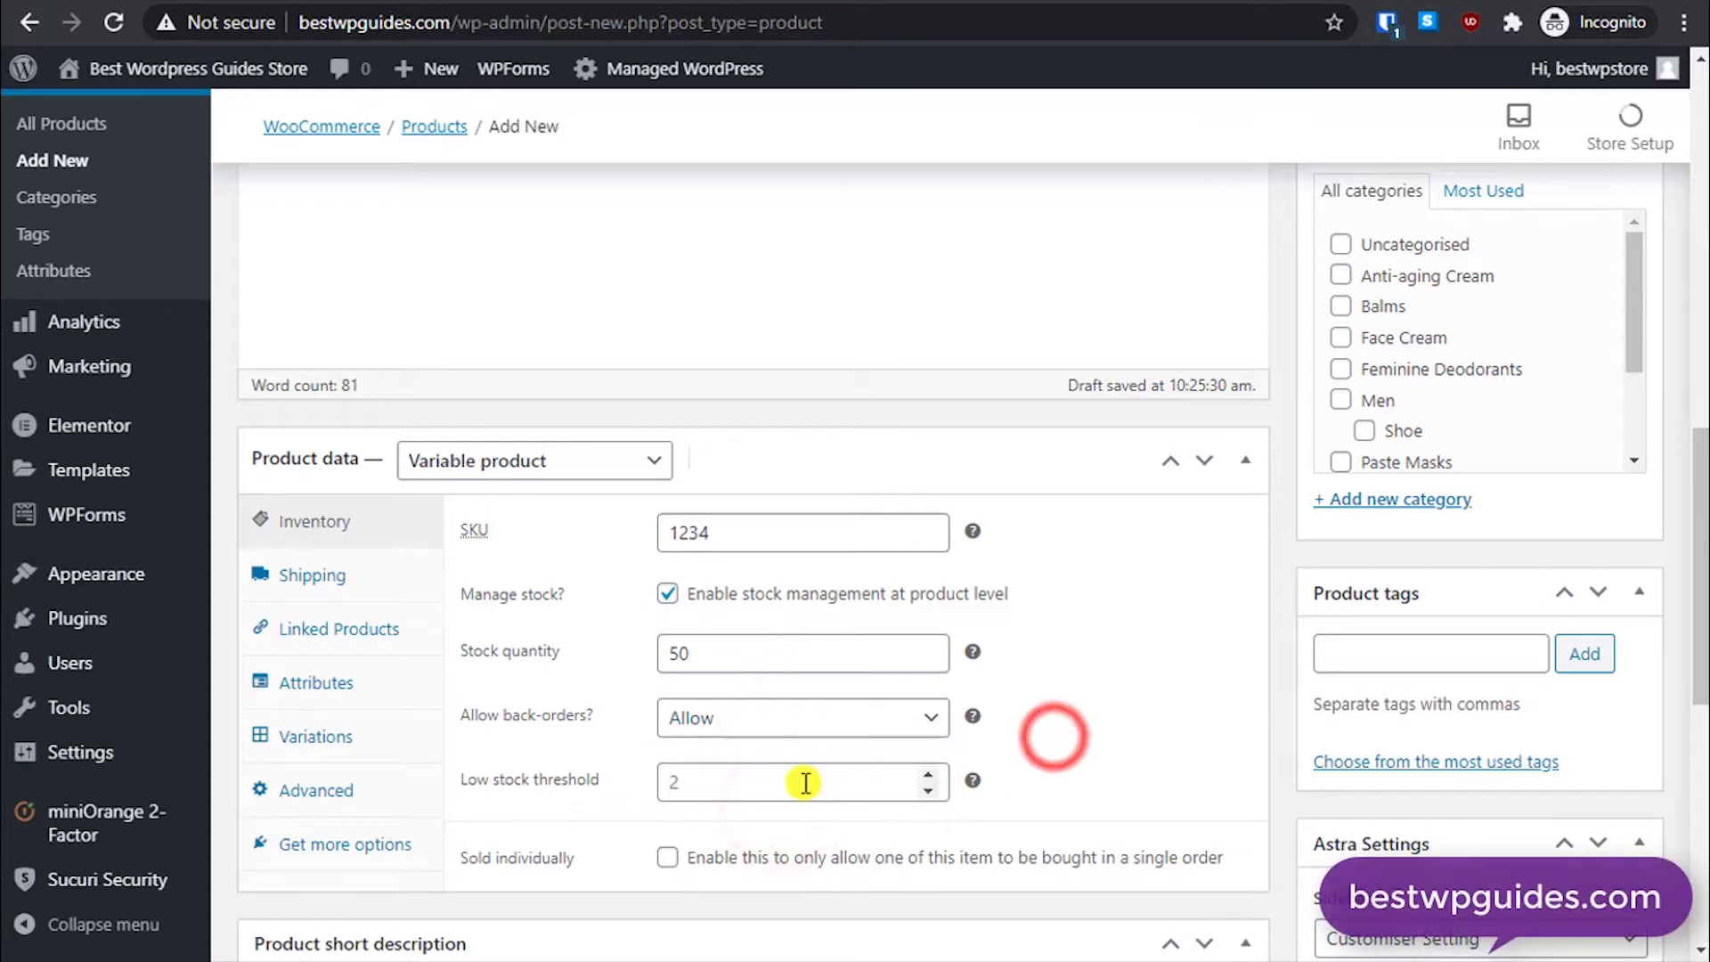
click(779, 780)
text(20)
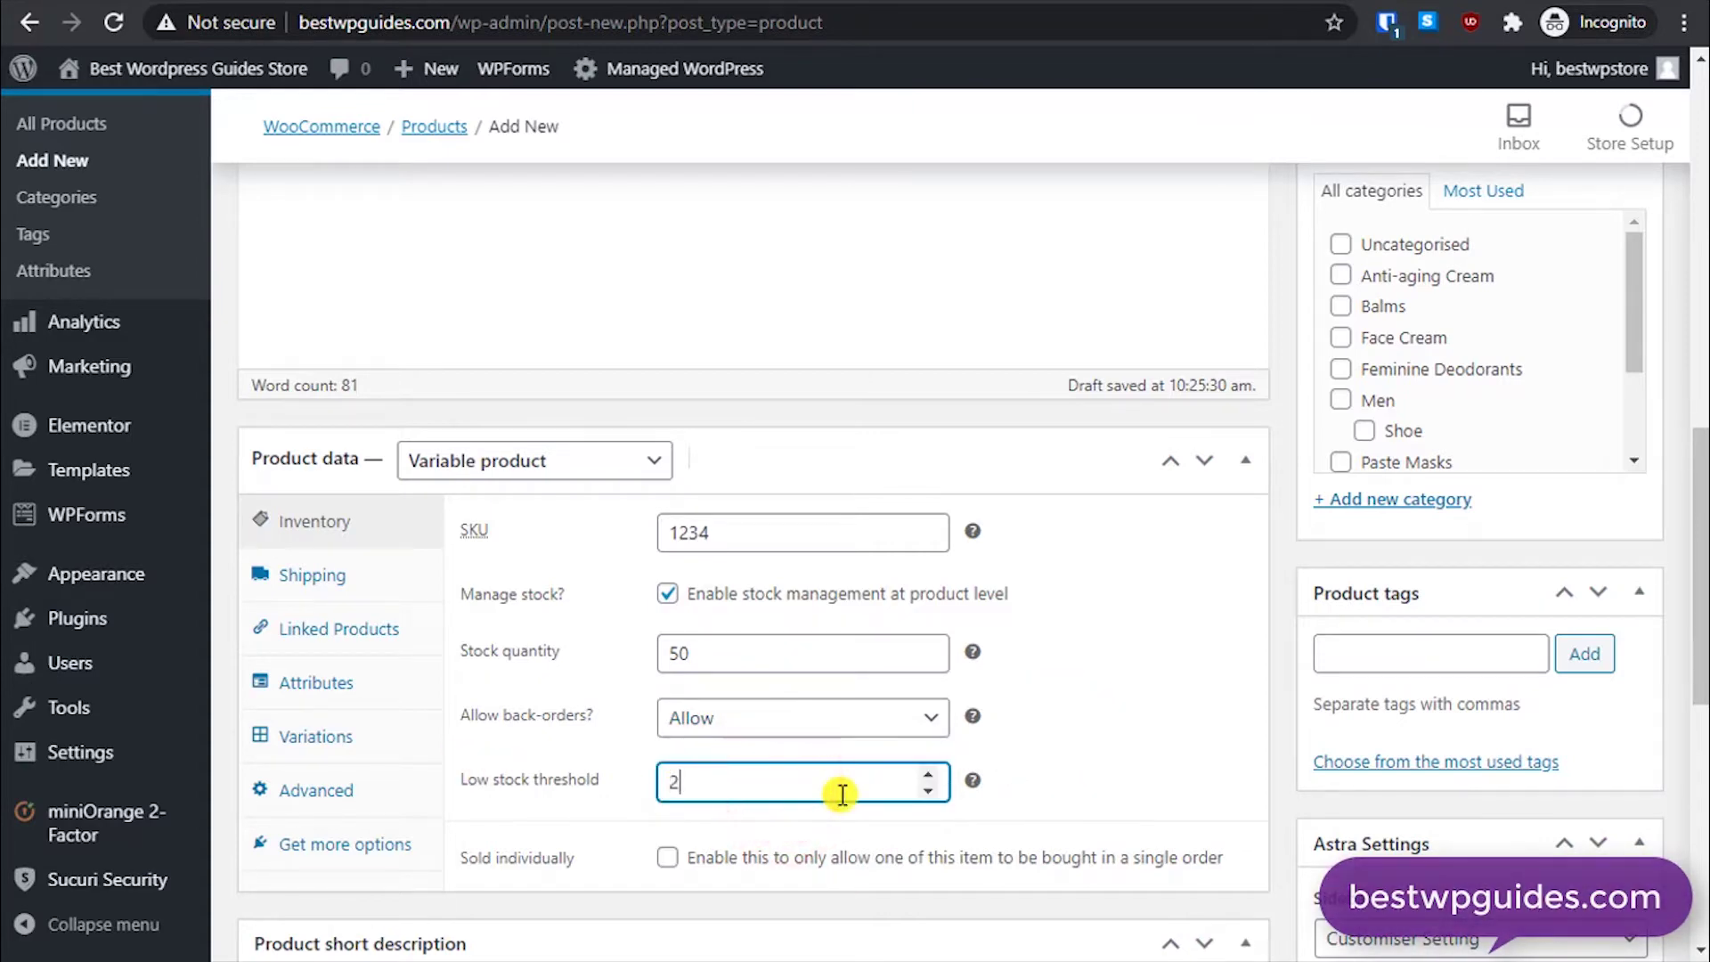
click(1085, 762)
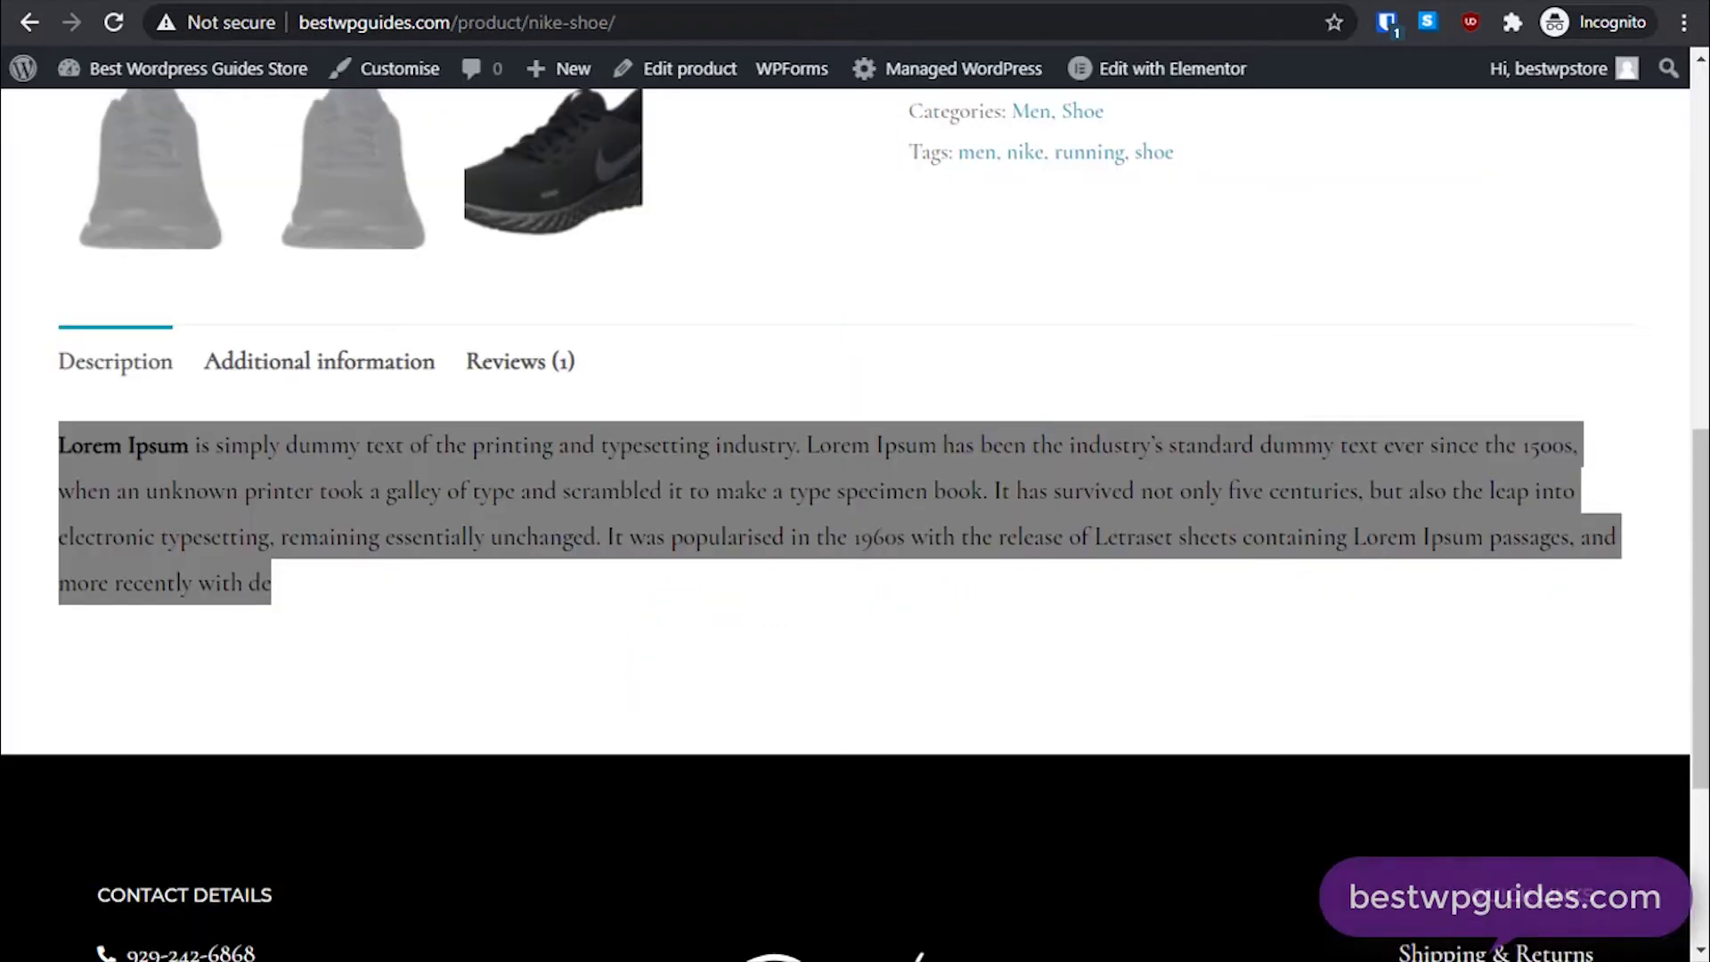
Step: View the main product details at the start of the existing Nike Shoe product page
scroll(1149, 584, down, 1)
scroll(1145, 576, up, 6)
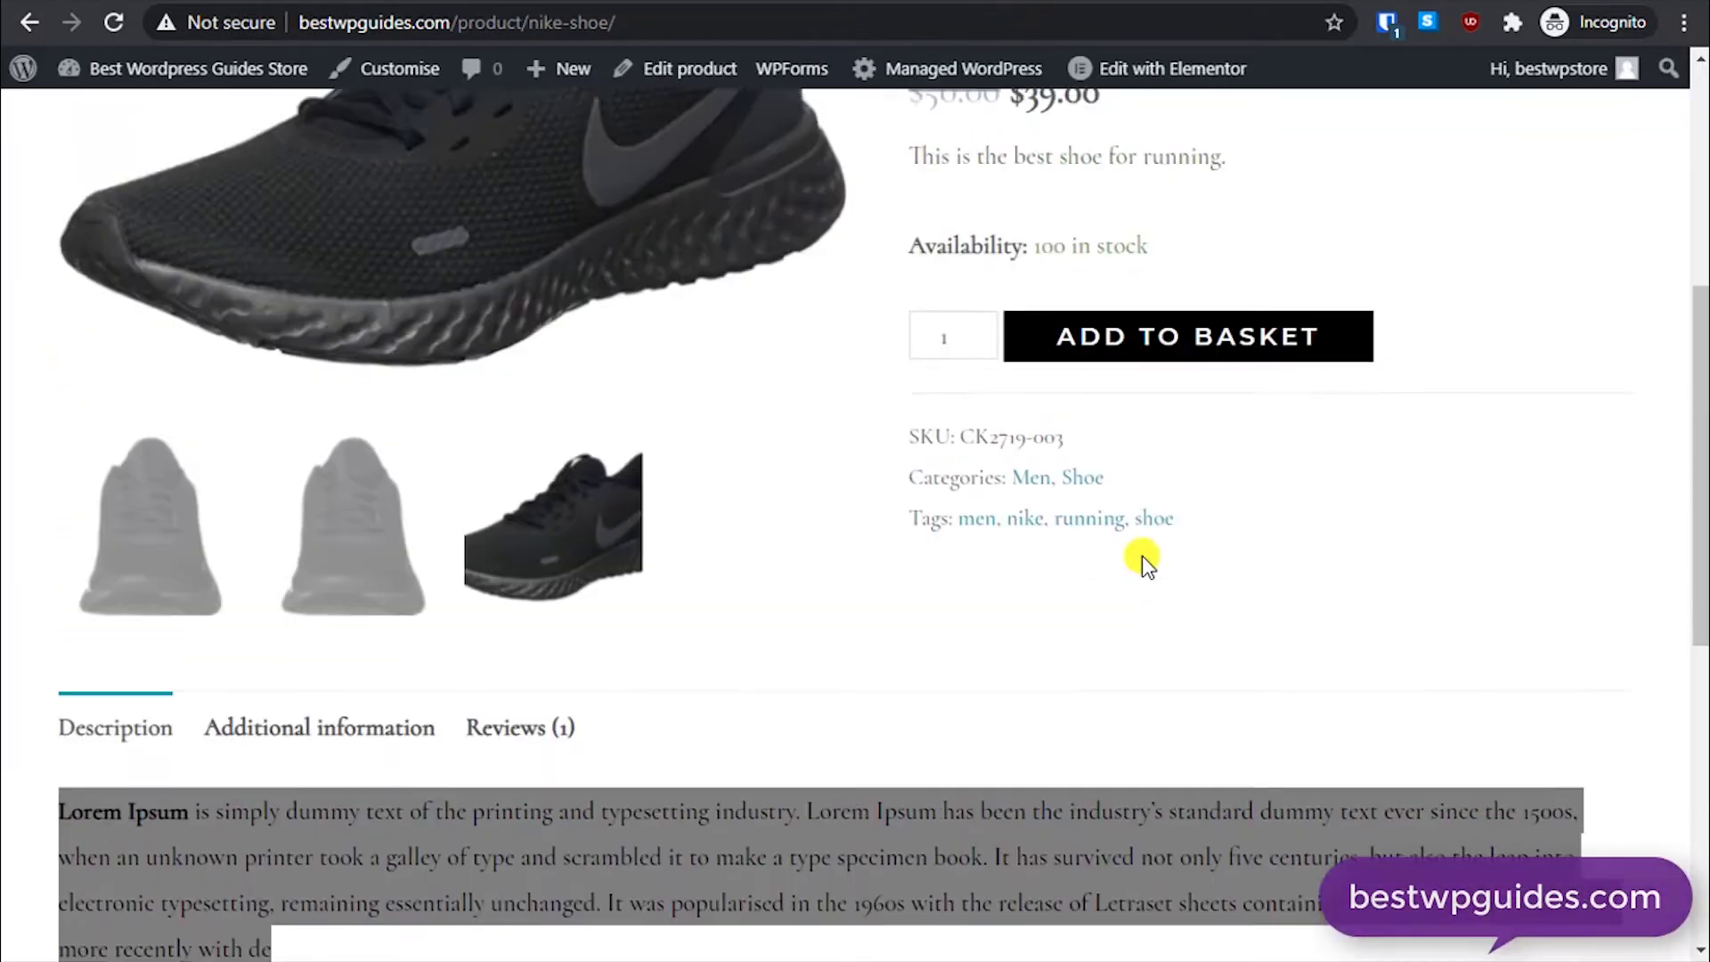
scroll(1023, 546, up, 3)
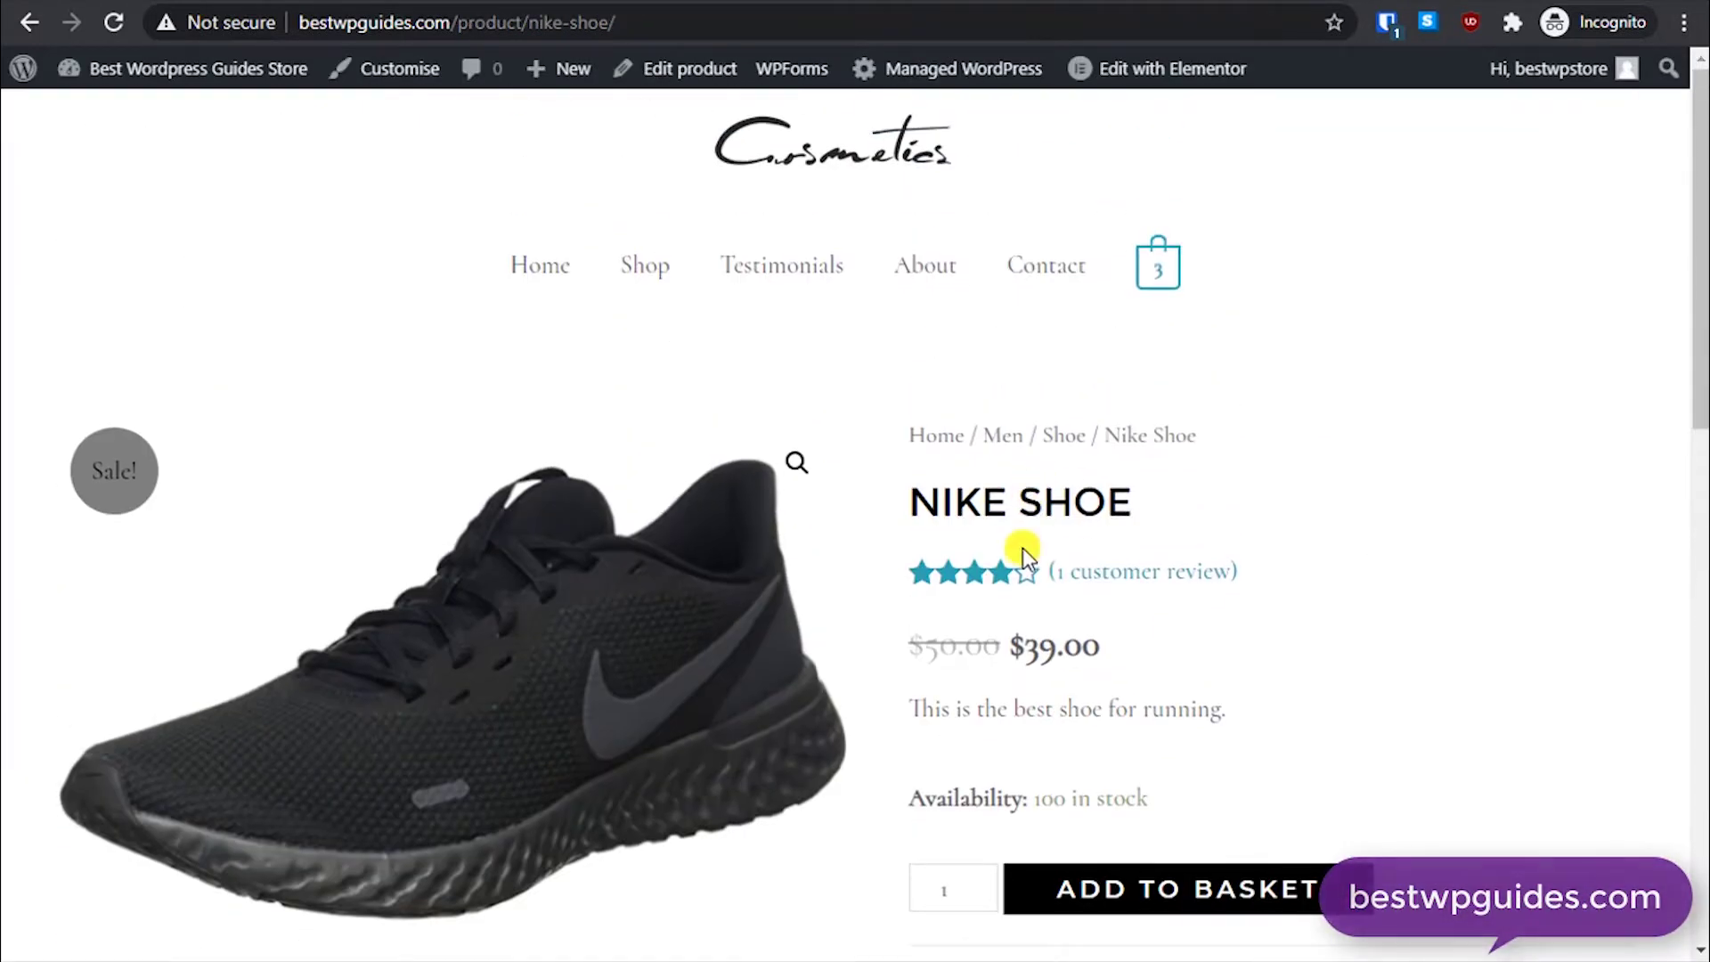
Step: Check the stock availability line on the existing Nike Shoe product page
scroll(985, 535, down, 3)
drag(961, 538, 1193, 559)
click(1182, 547)
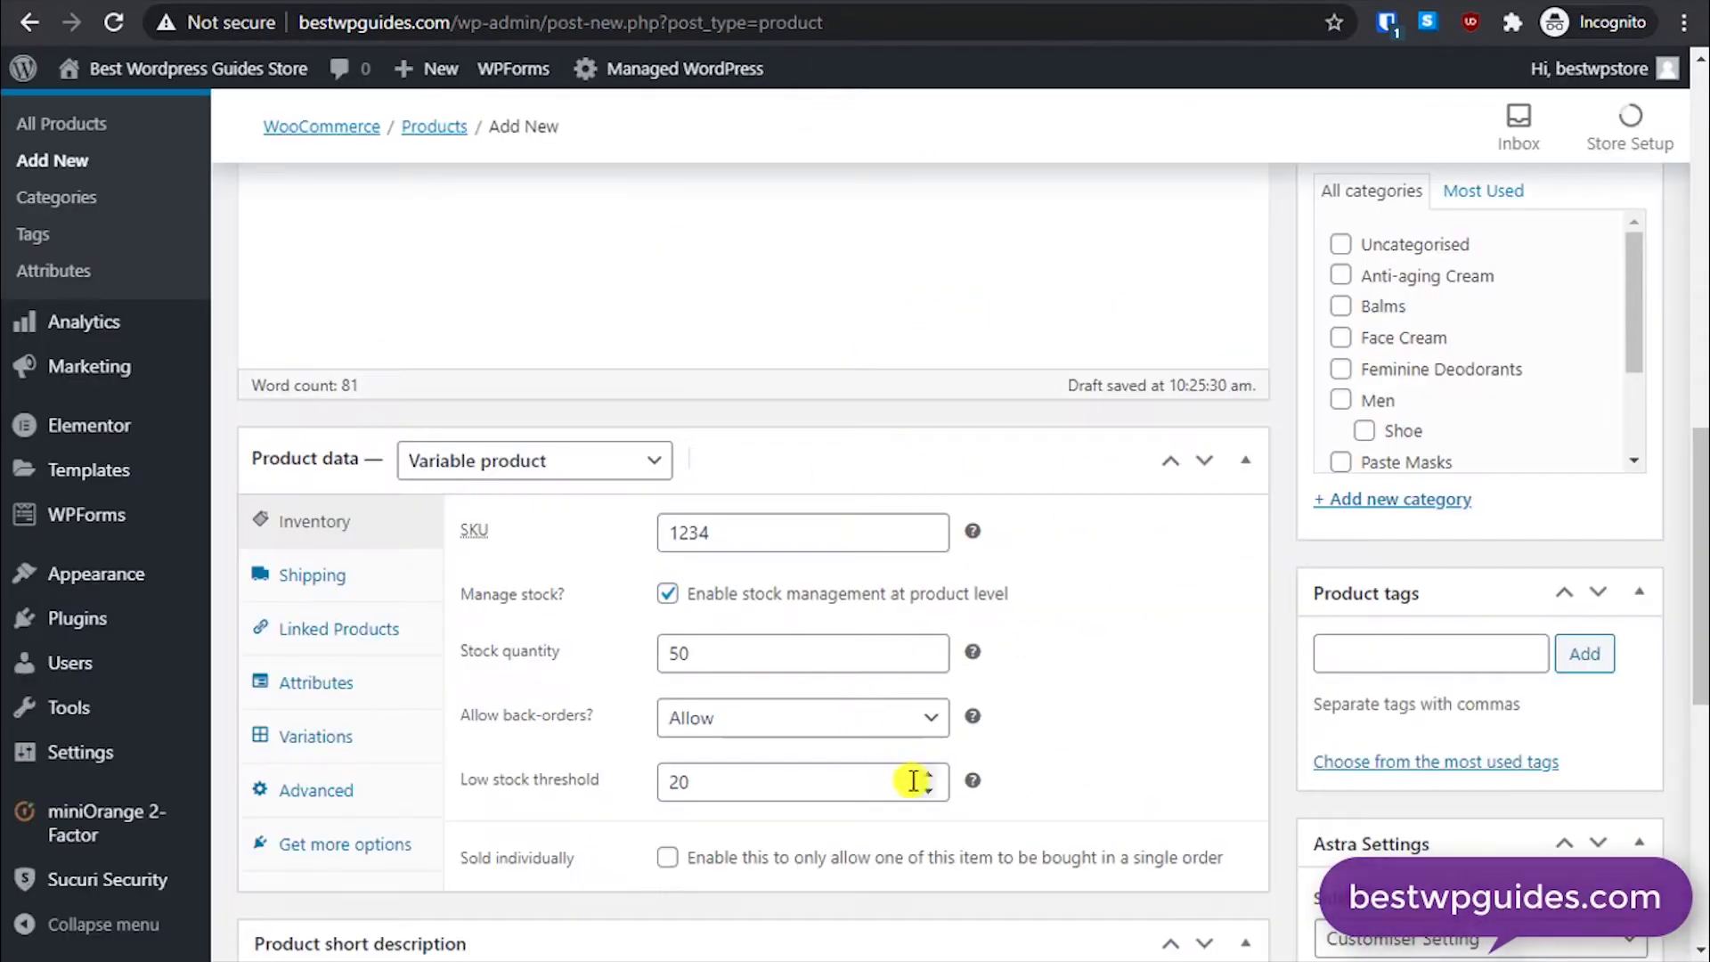
Step: Review the back-order options in the inventory settings and keep Allow selected
scroll(975, 666, down, 2)
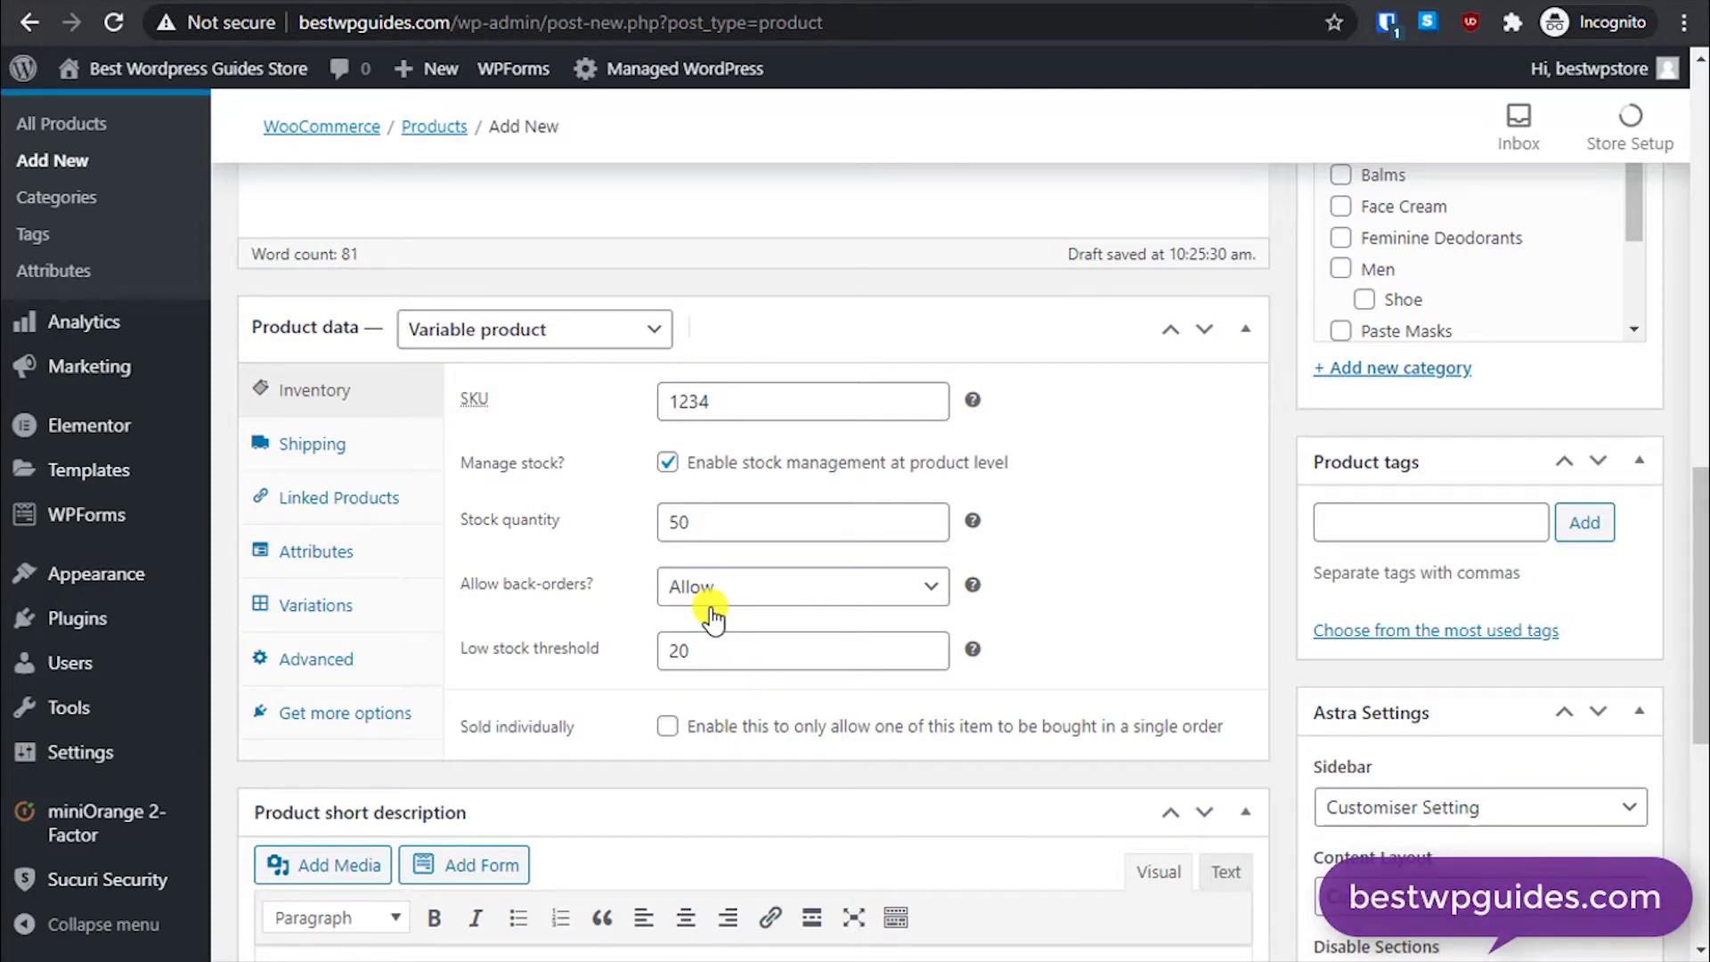
click(746, 602)
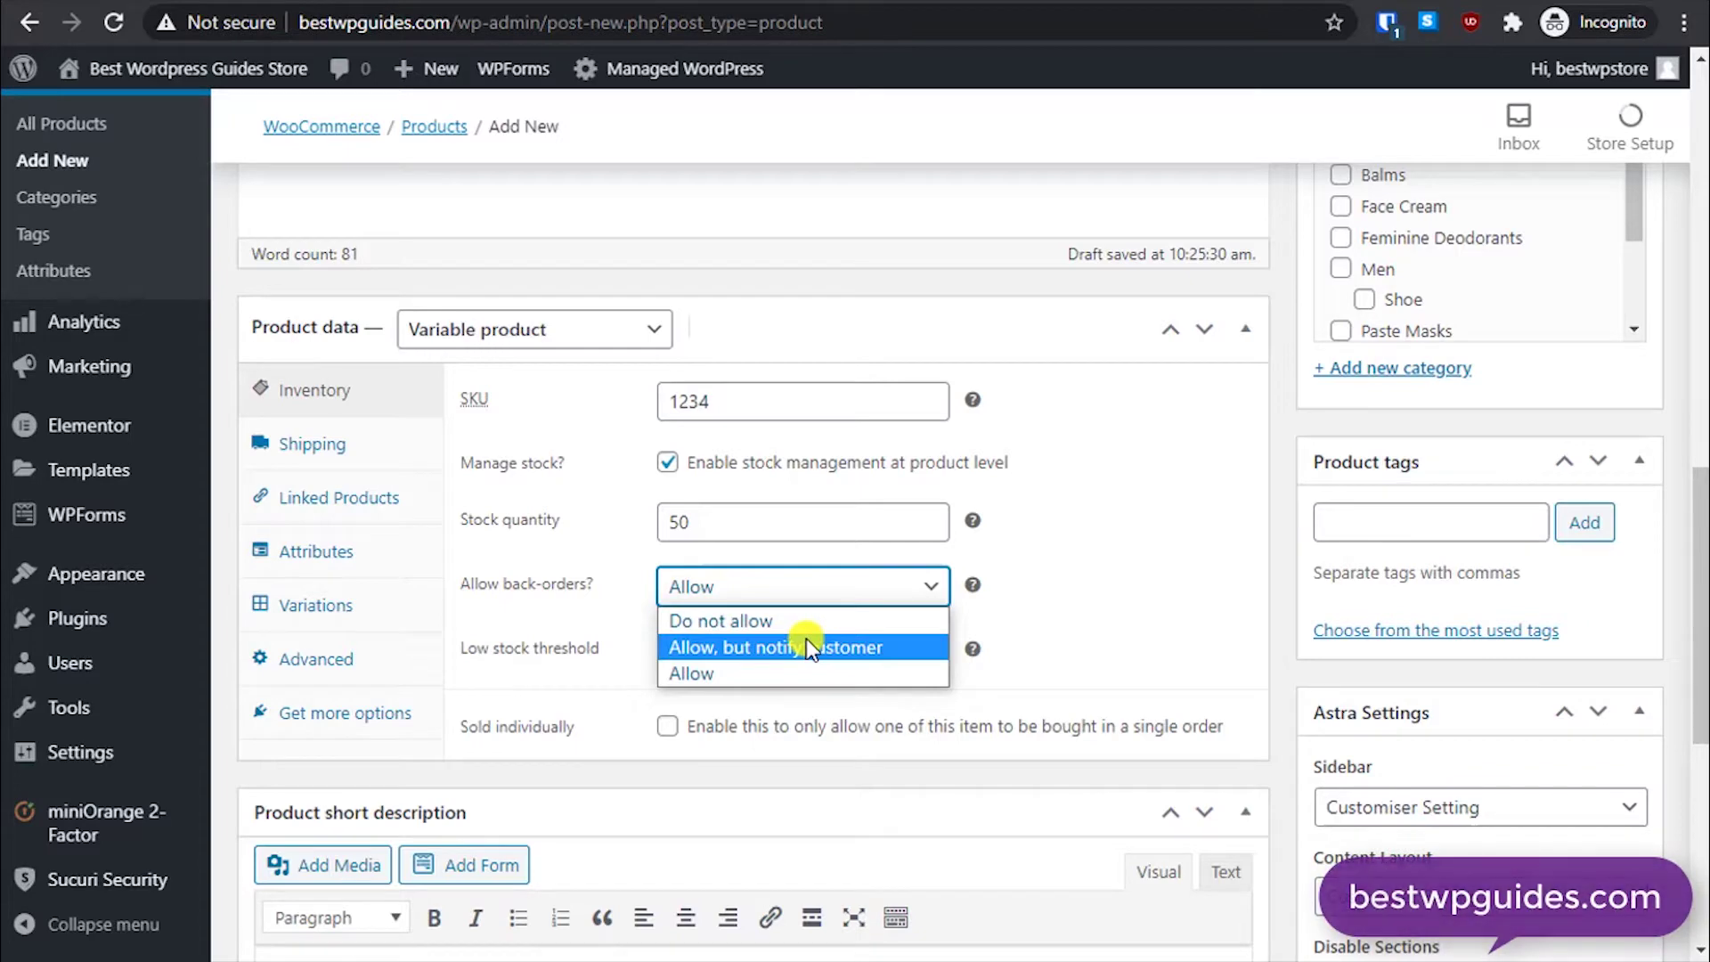
click(751, 670)
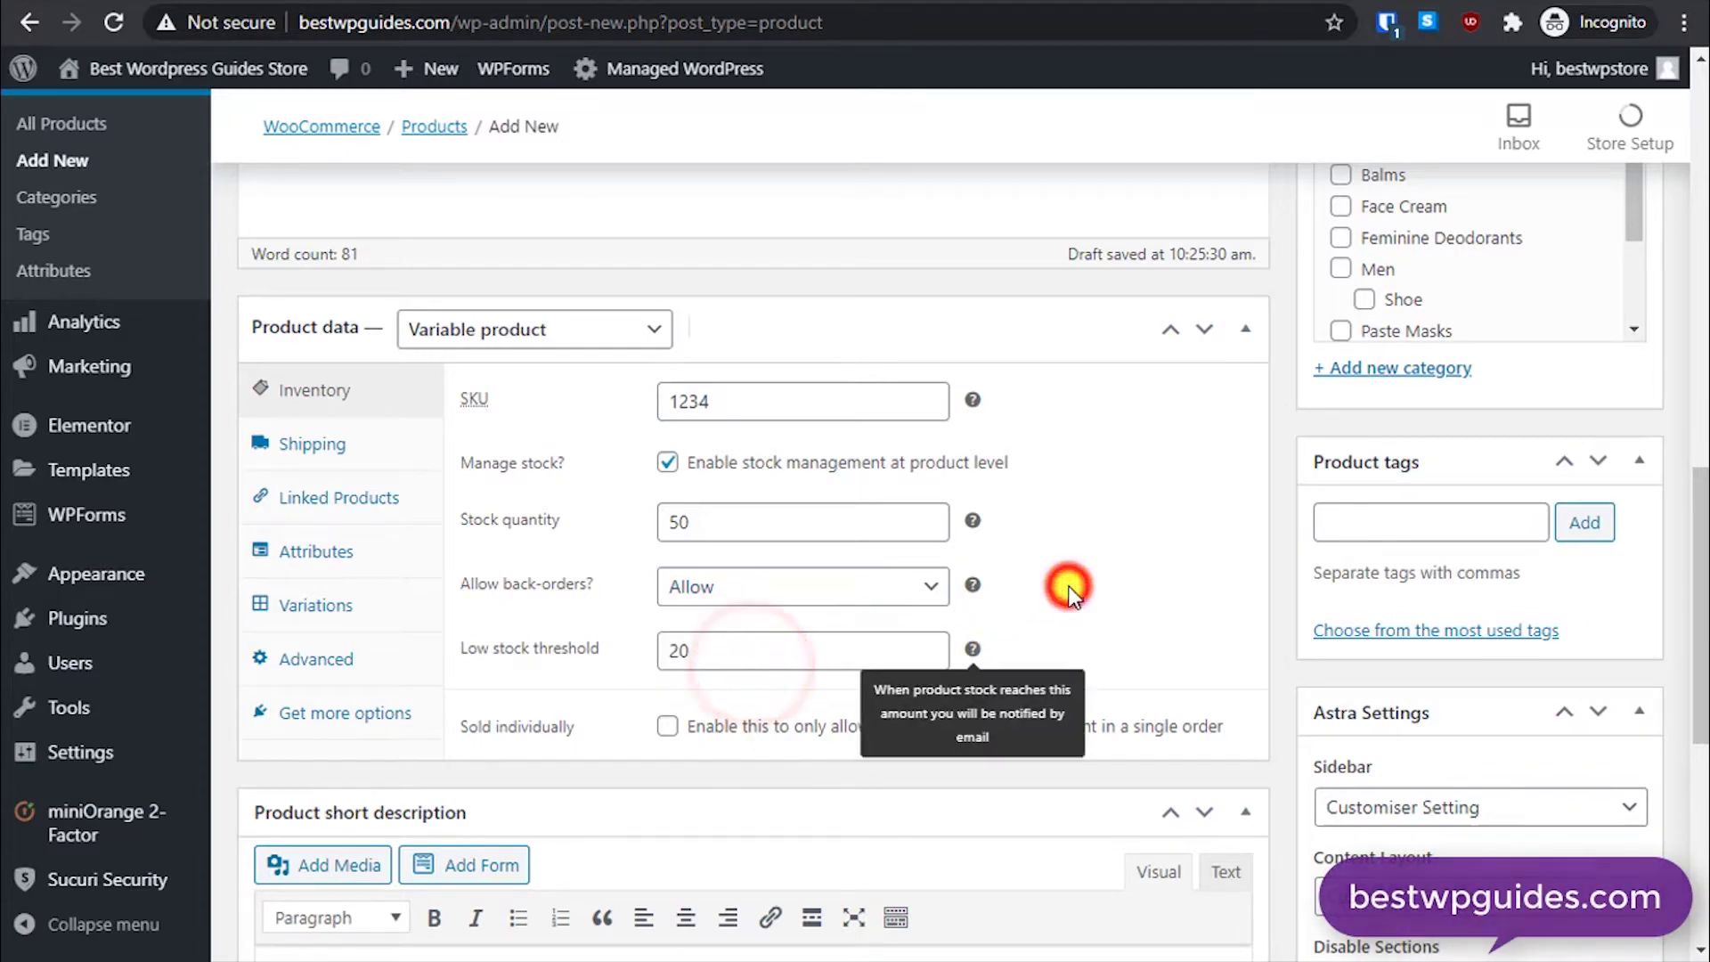
click(1069, 588)
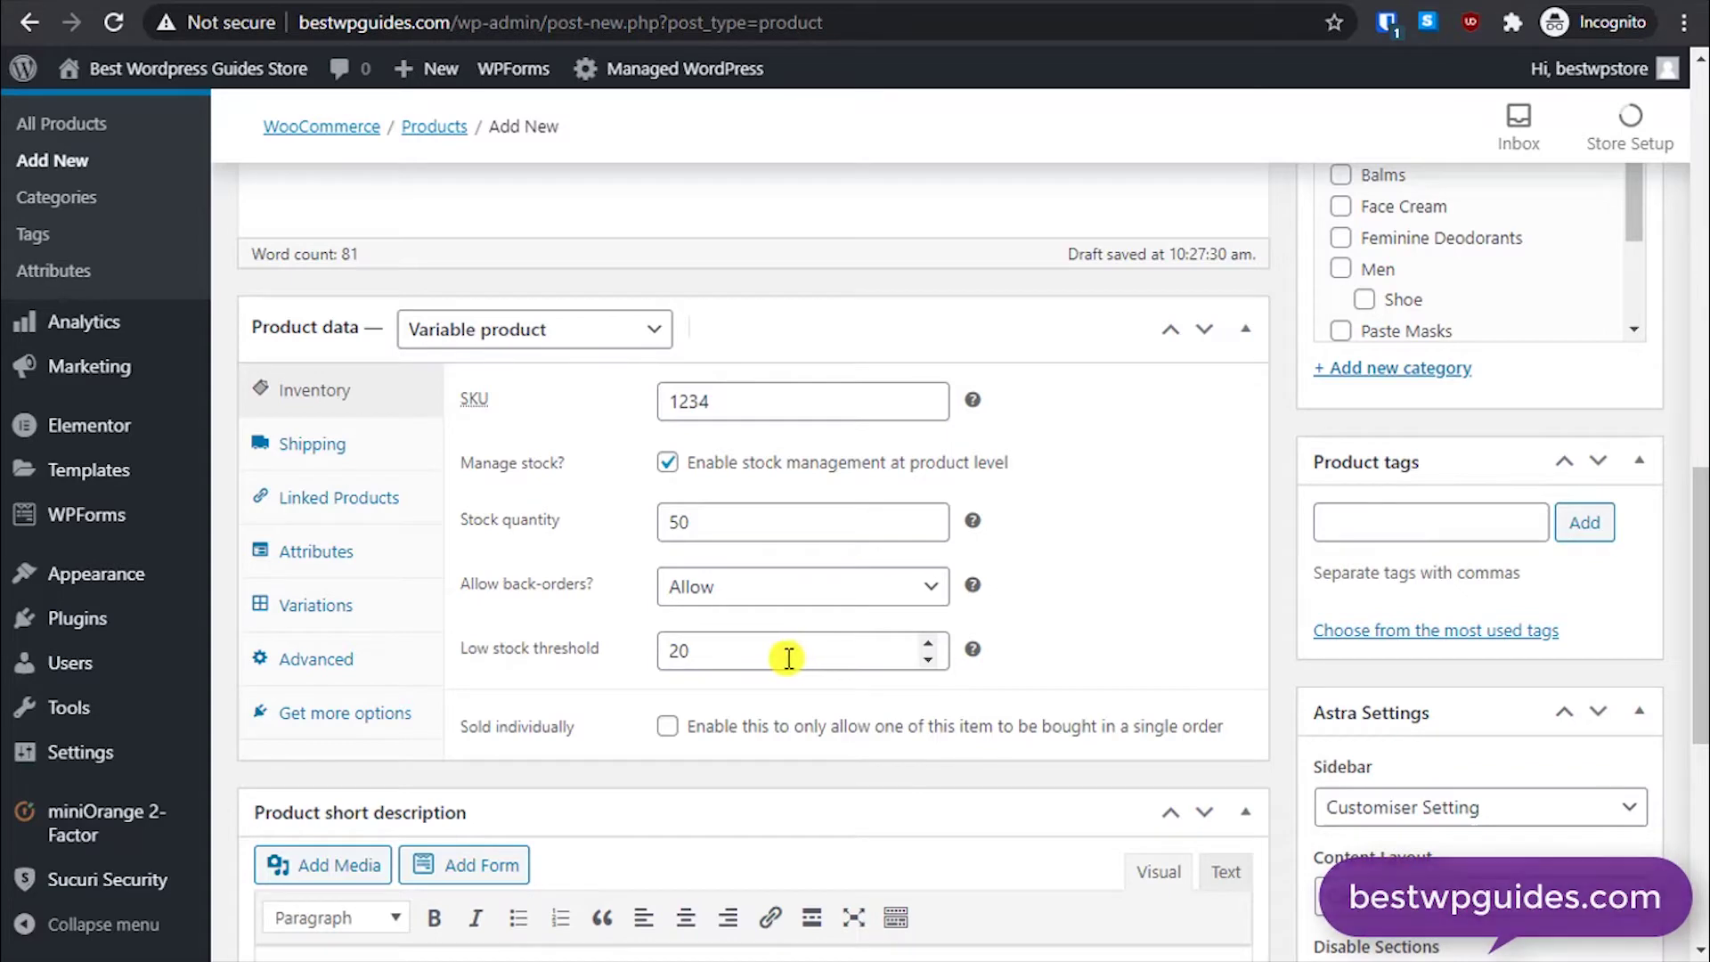
Step: Copy the sentence "This is the best shoe for running." from the Nike Shoe page into the new product's short description
scroll(788, 657, down, 1)
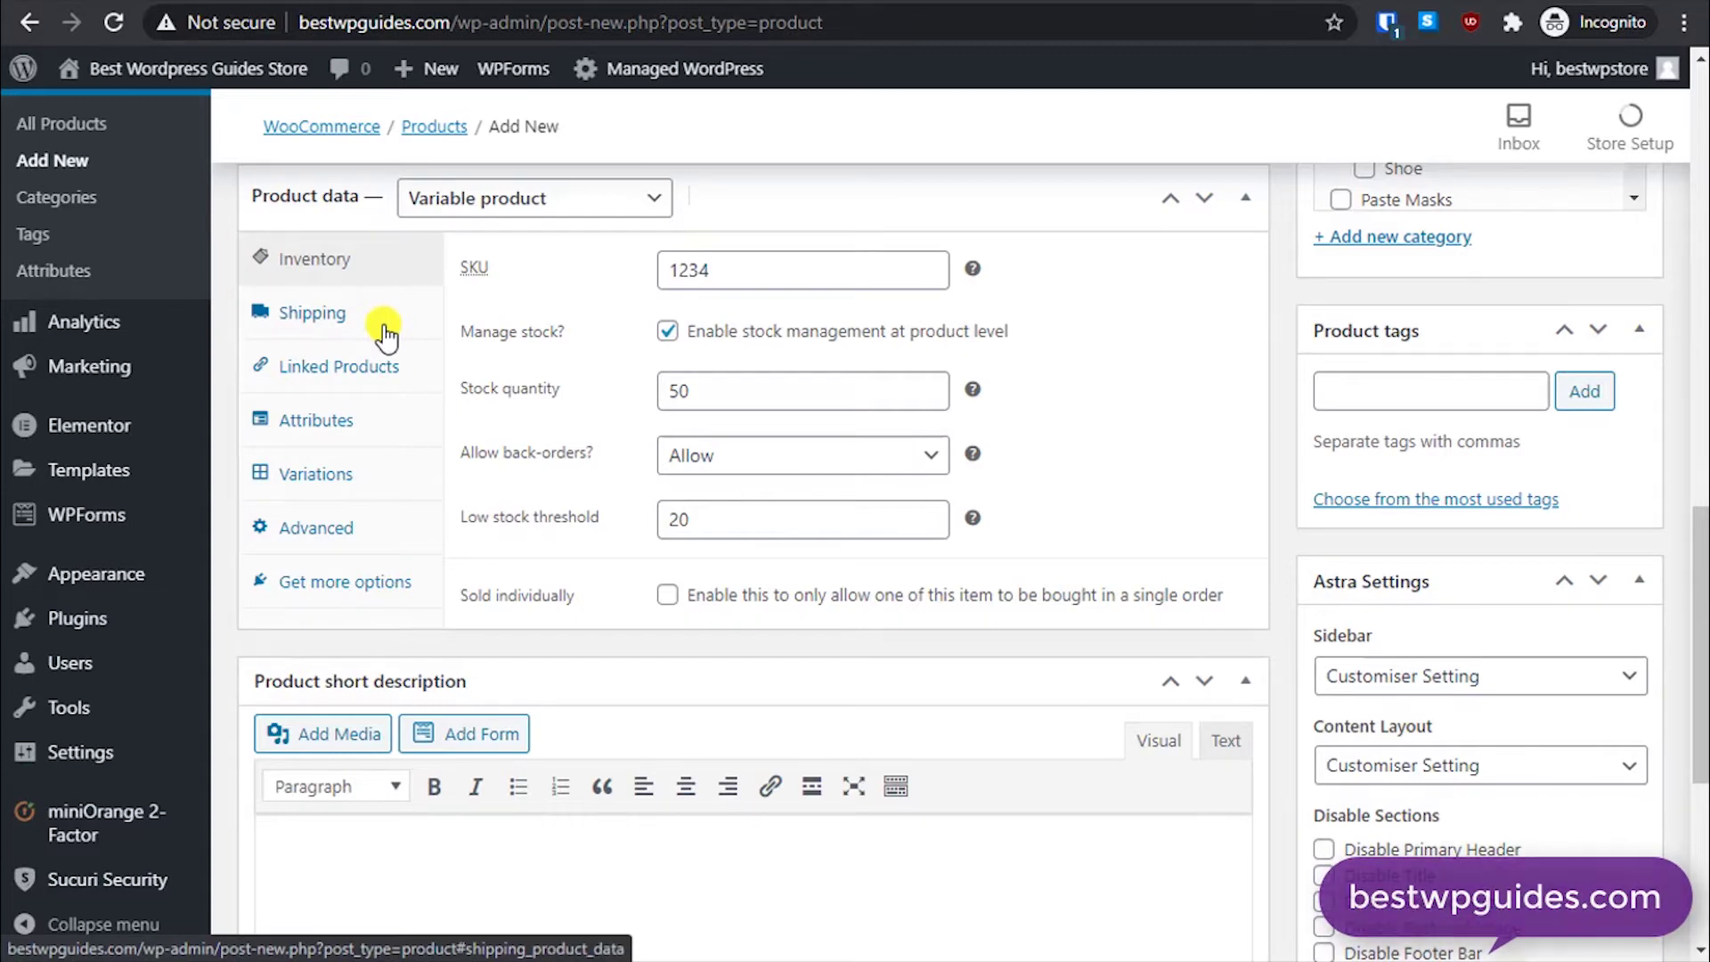
scroll(383, 336, down, 3)
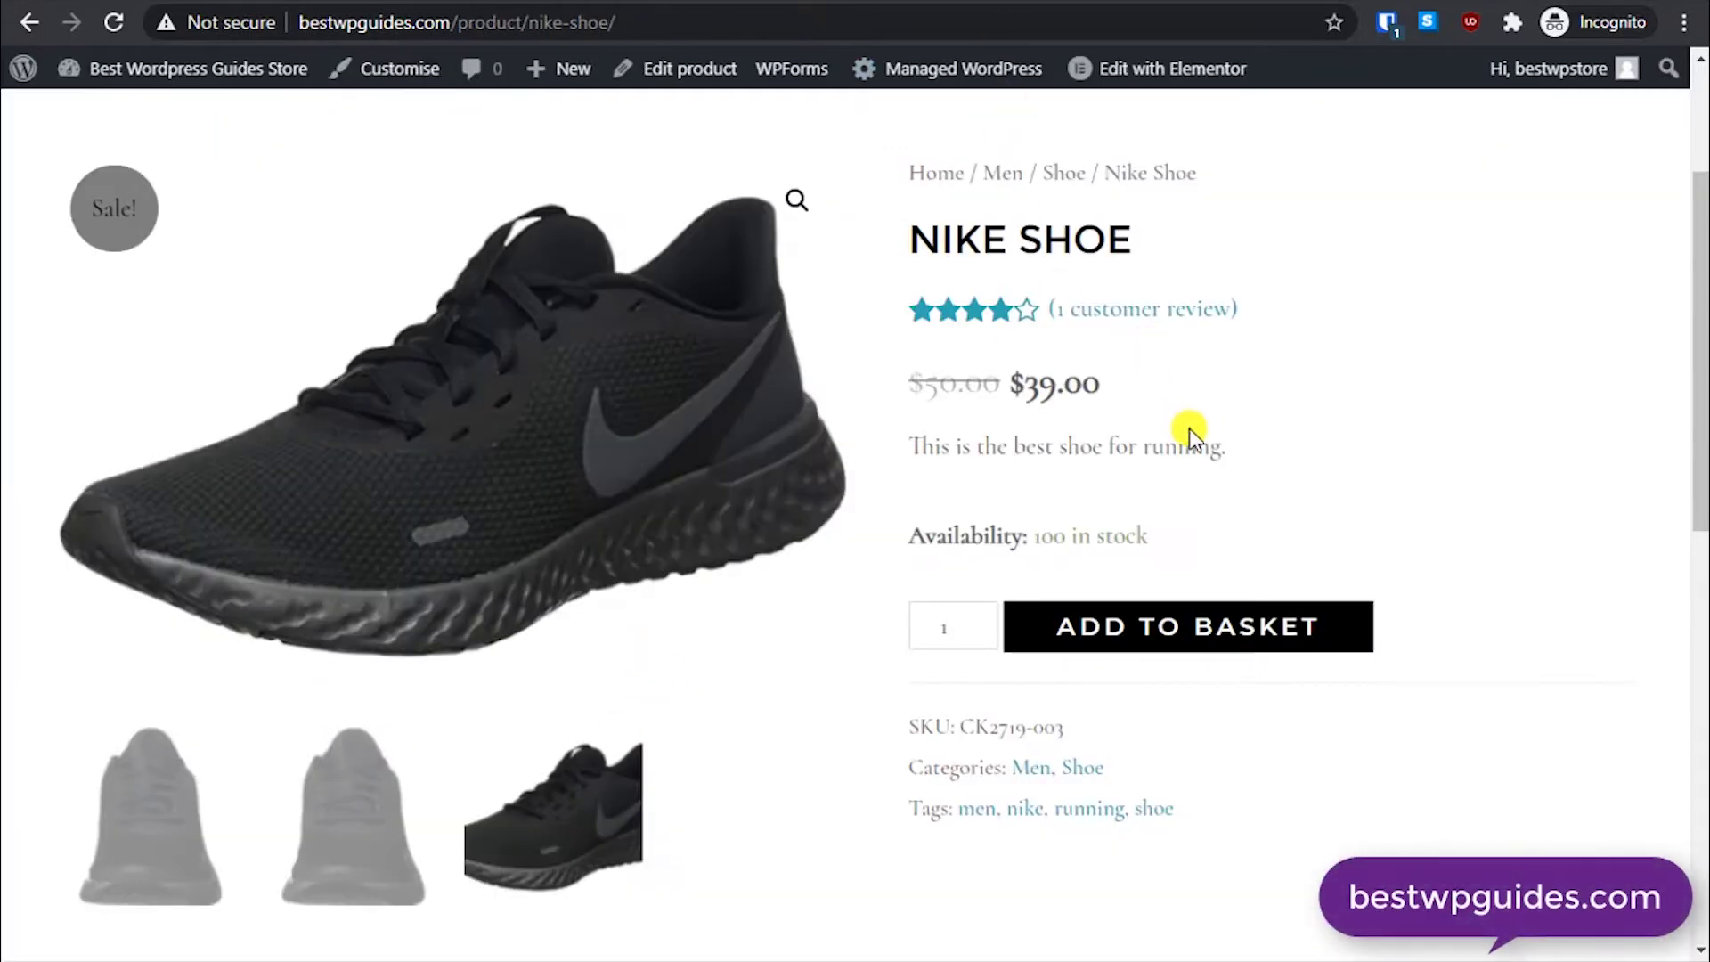
drag(1228, 445, 908, 444)
key(ctrl+c)
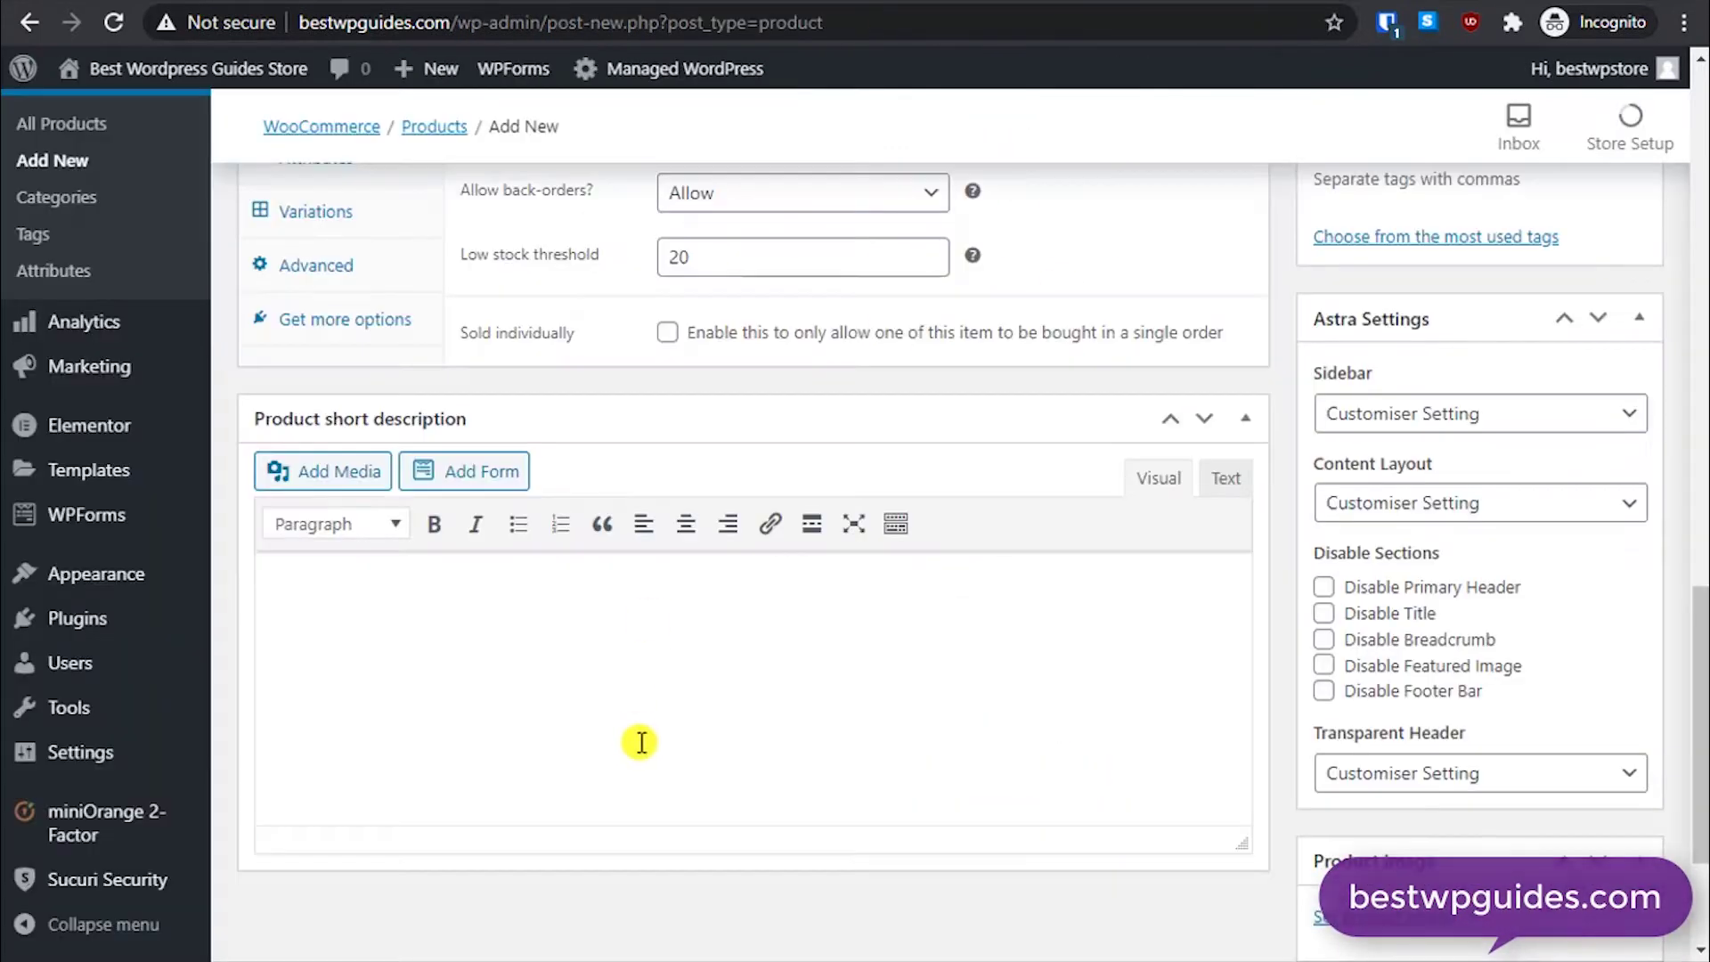
click(640, 739)
key(ctrl+v)
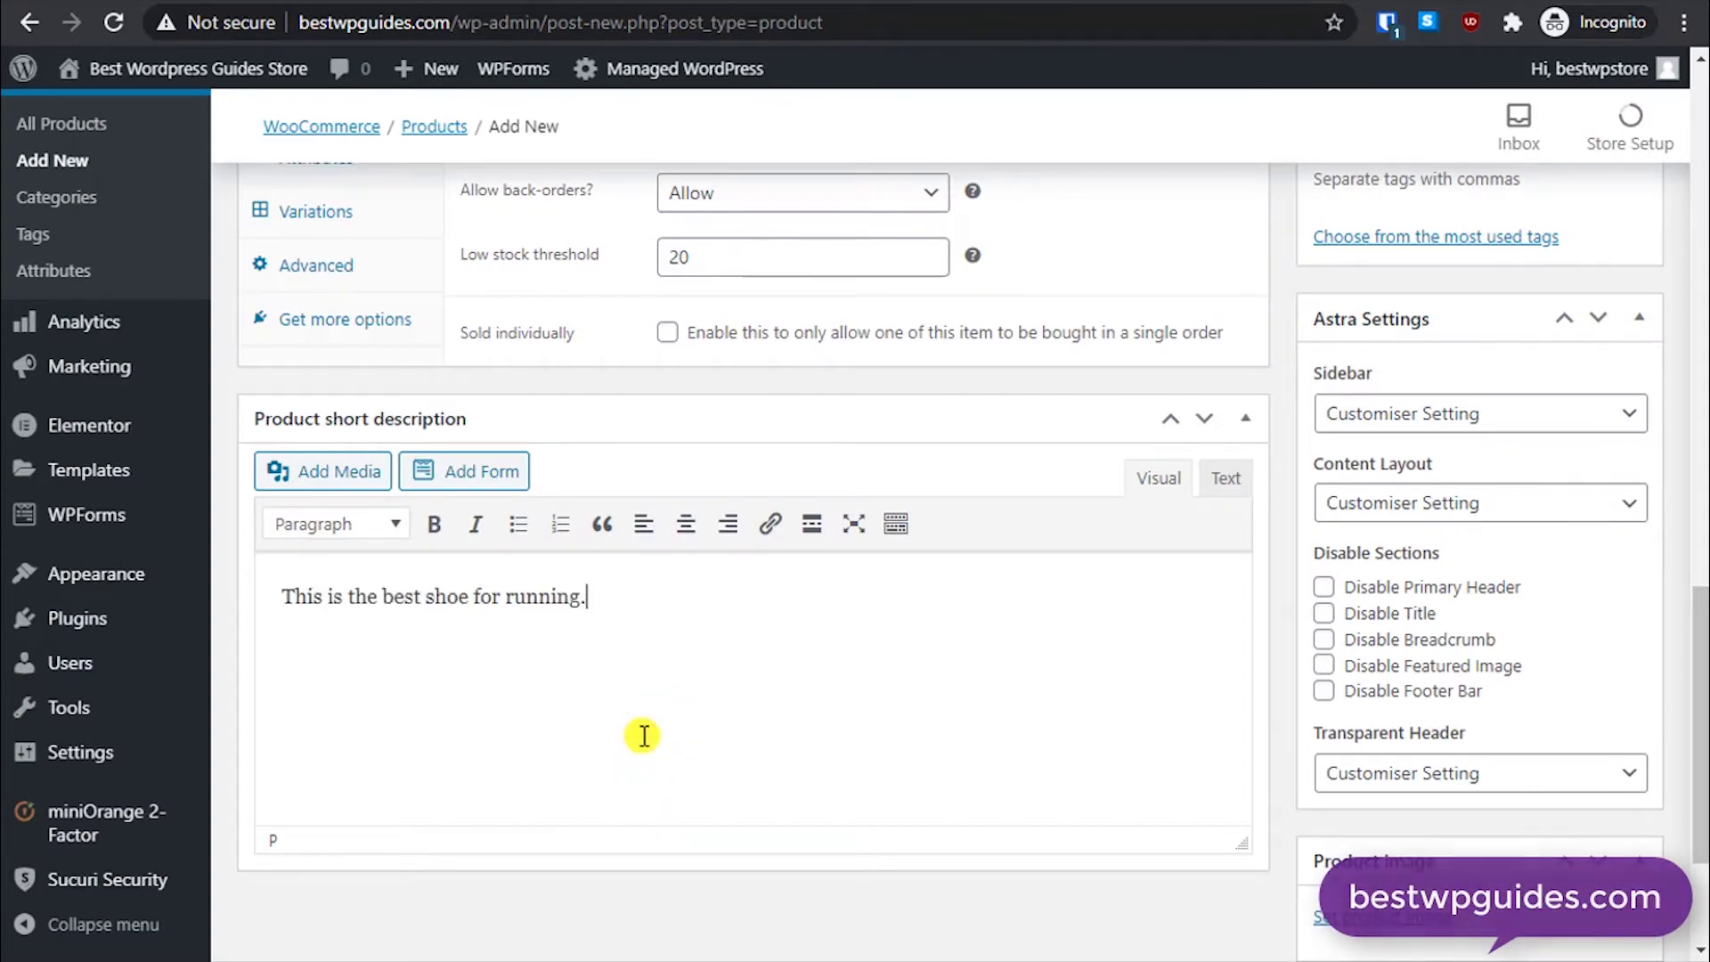
Step: Look through the shipping and linked products settings in the product data
scroll(643, 736, up, 3)
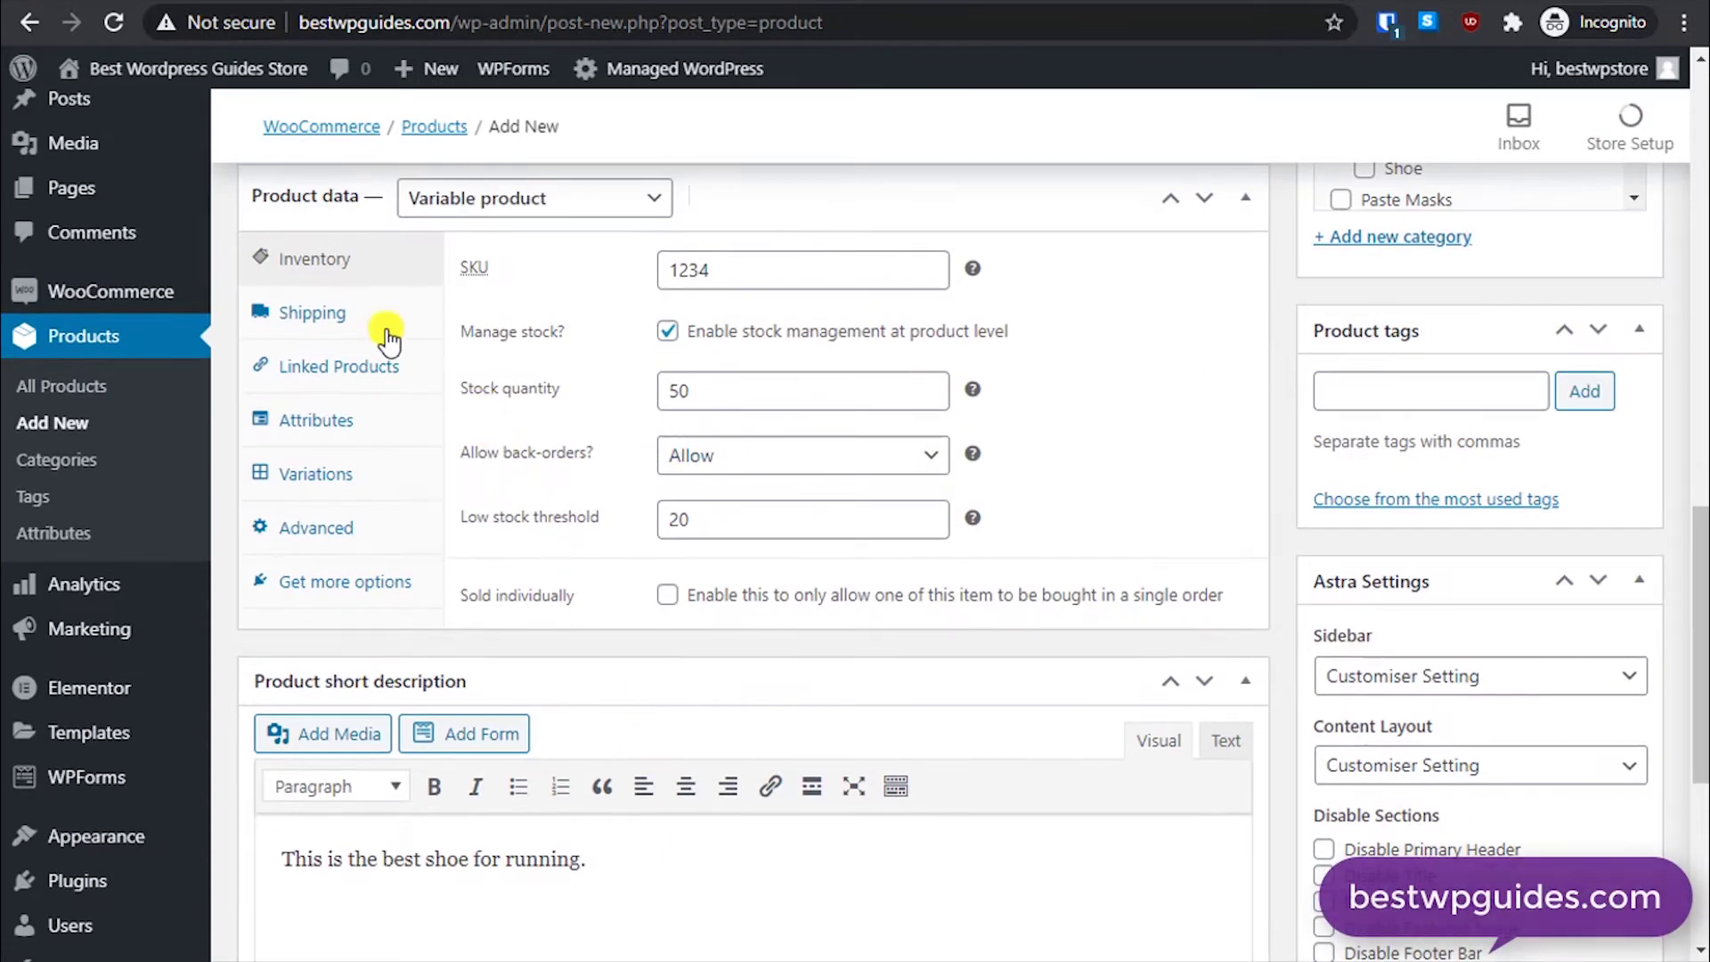
click(326, 317)
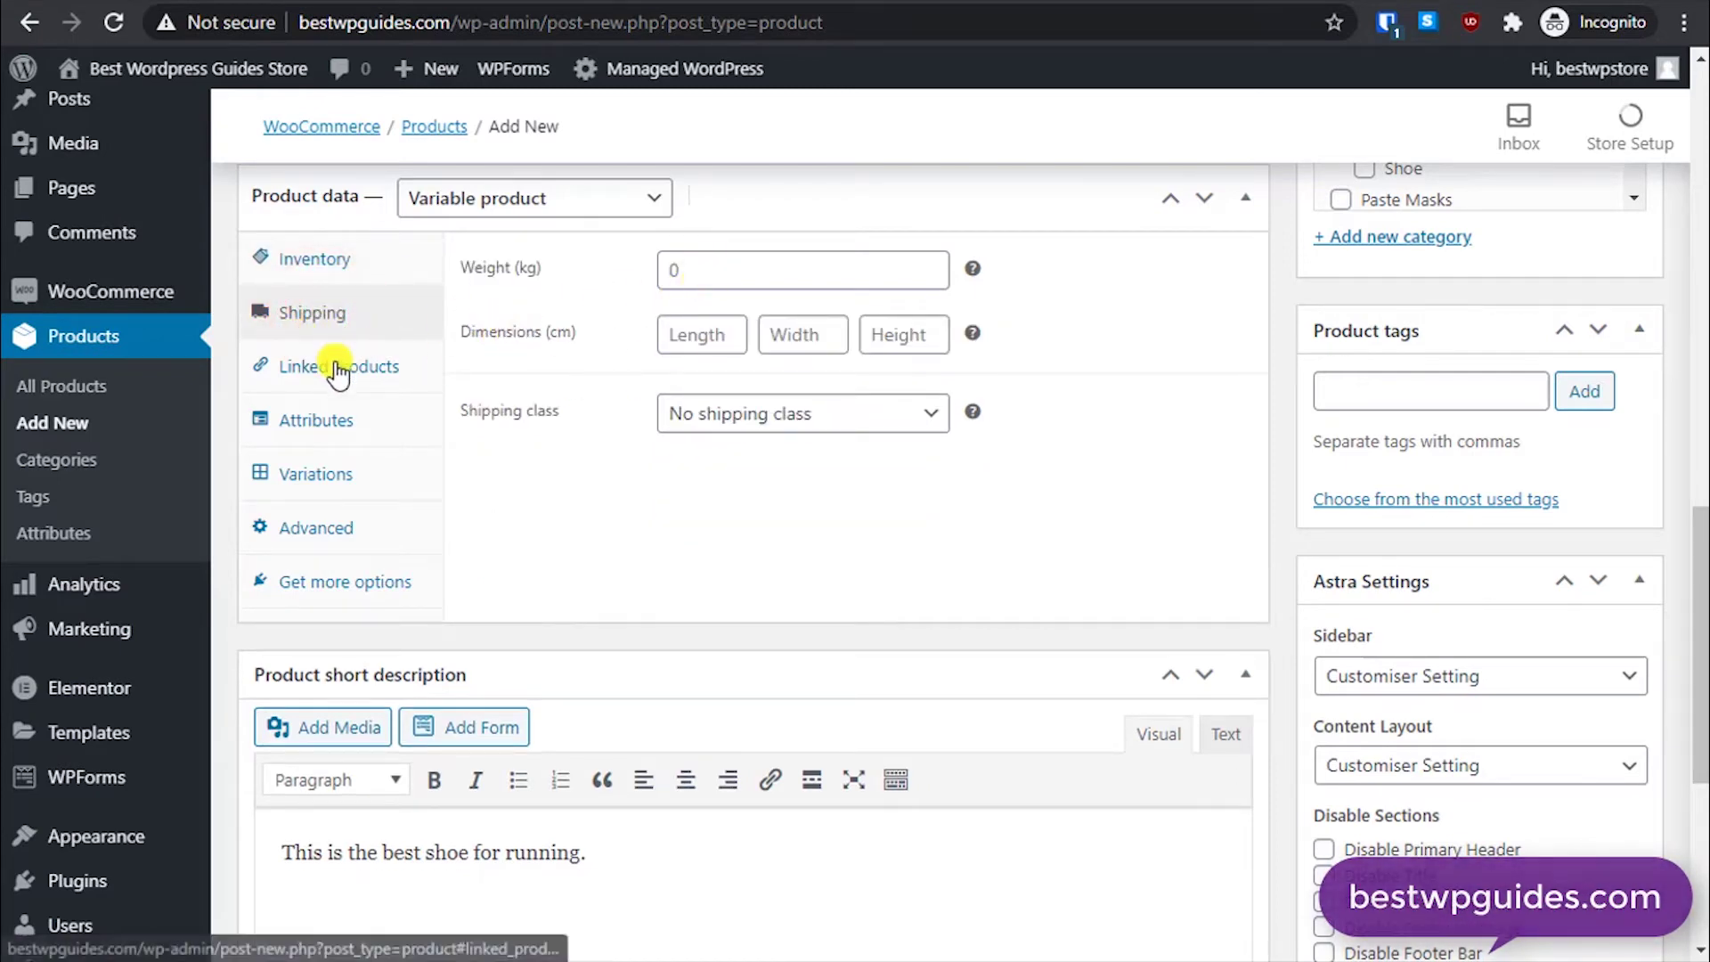
click(386, 374)
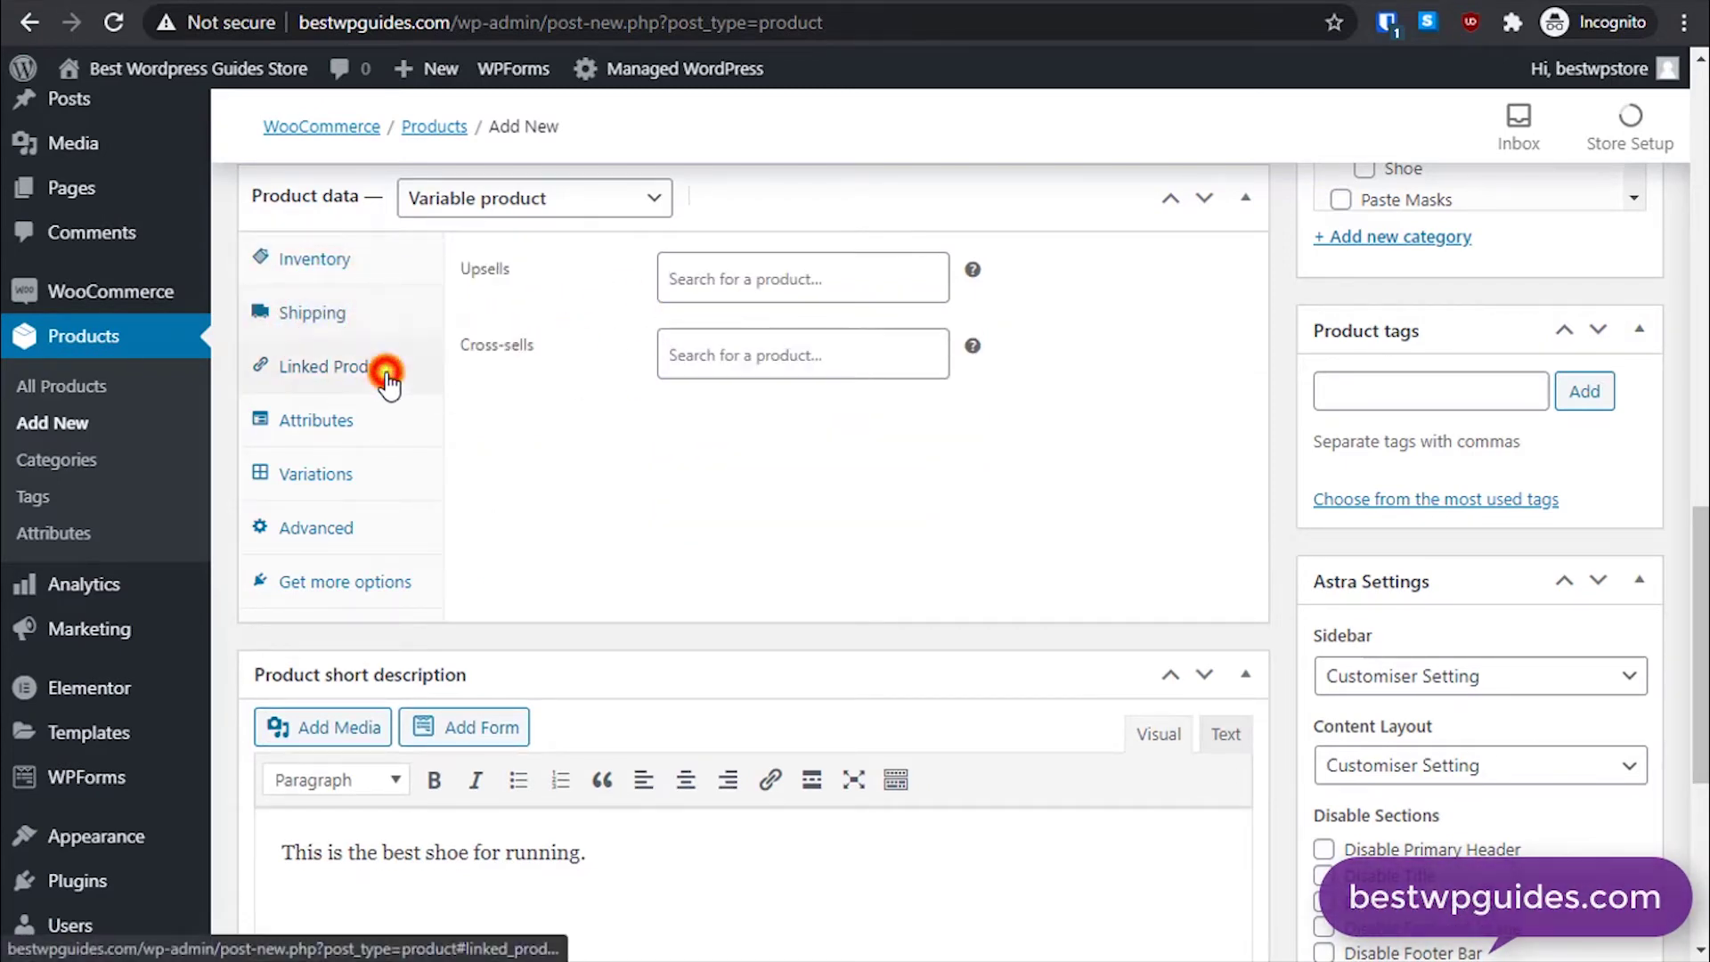
Step: Add a custom product attribute named Color with values Black | White, visible on the product page and used for variations, and save it
click(323, 419)
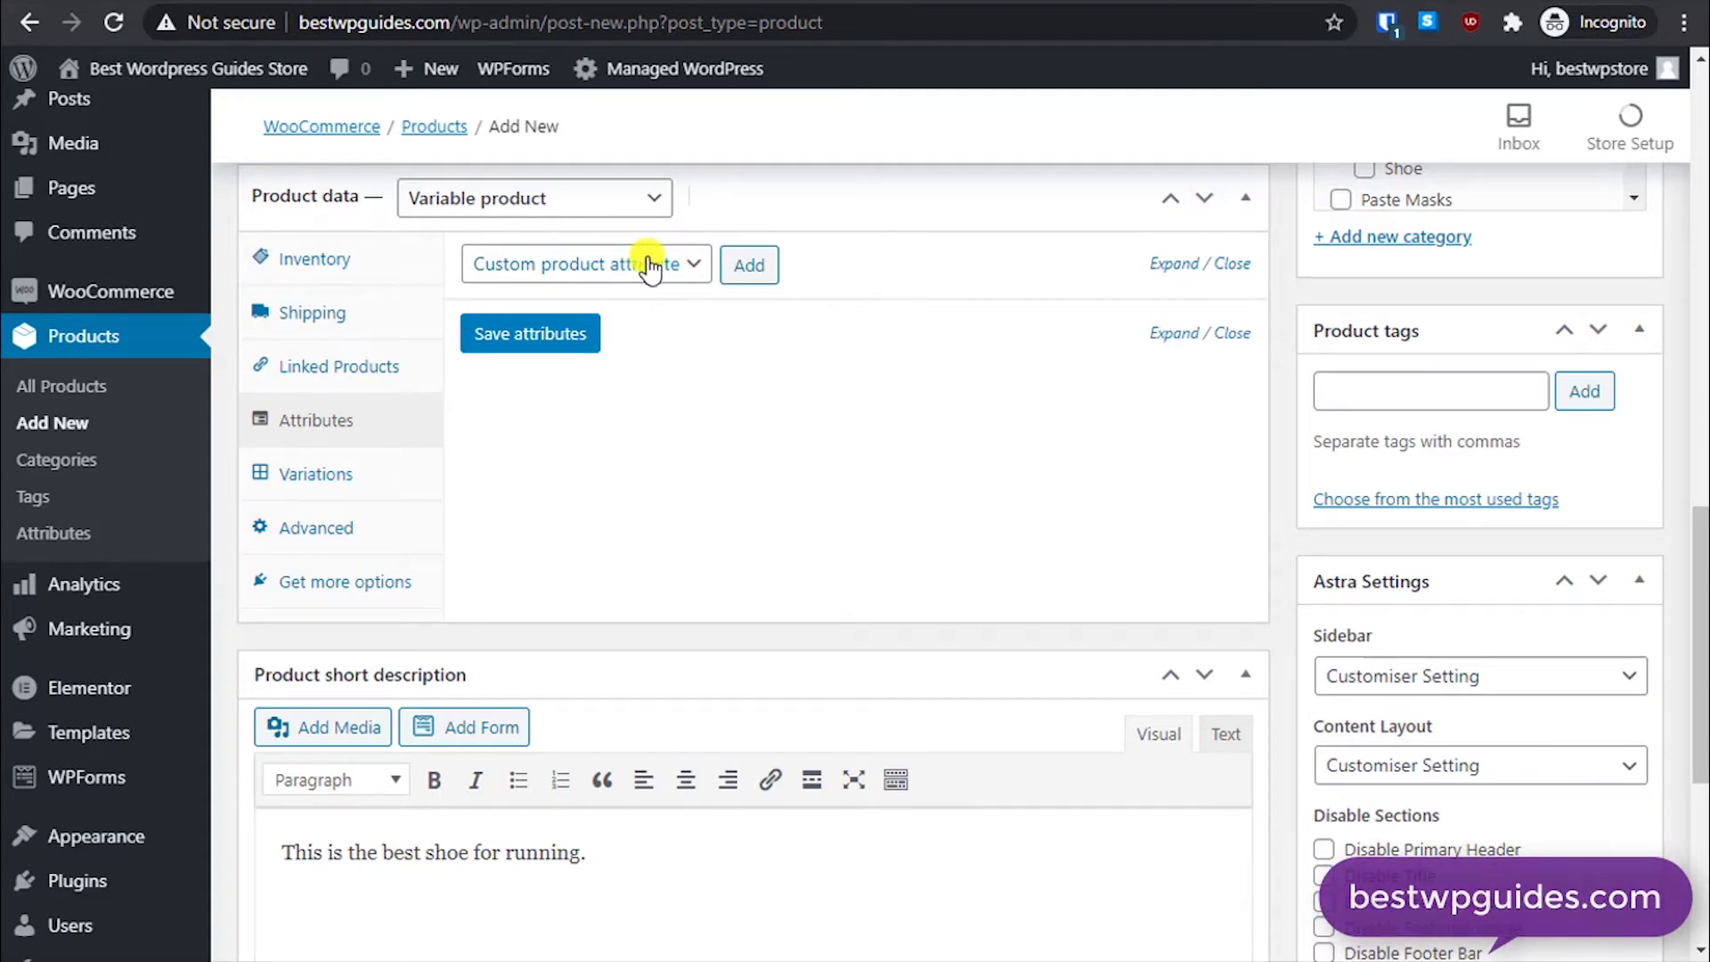
click(602, 283)
click(591, 294)
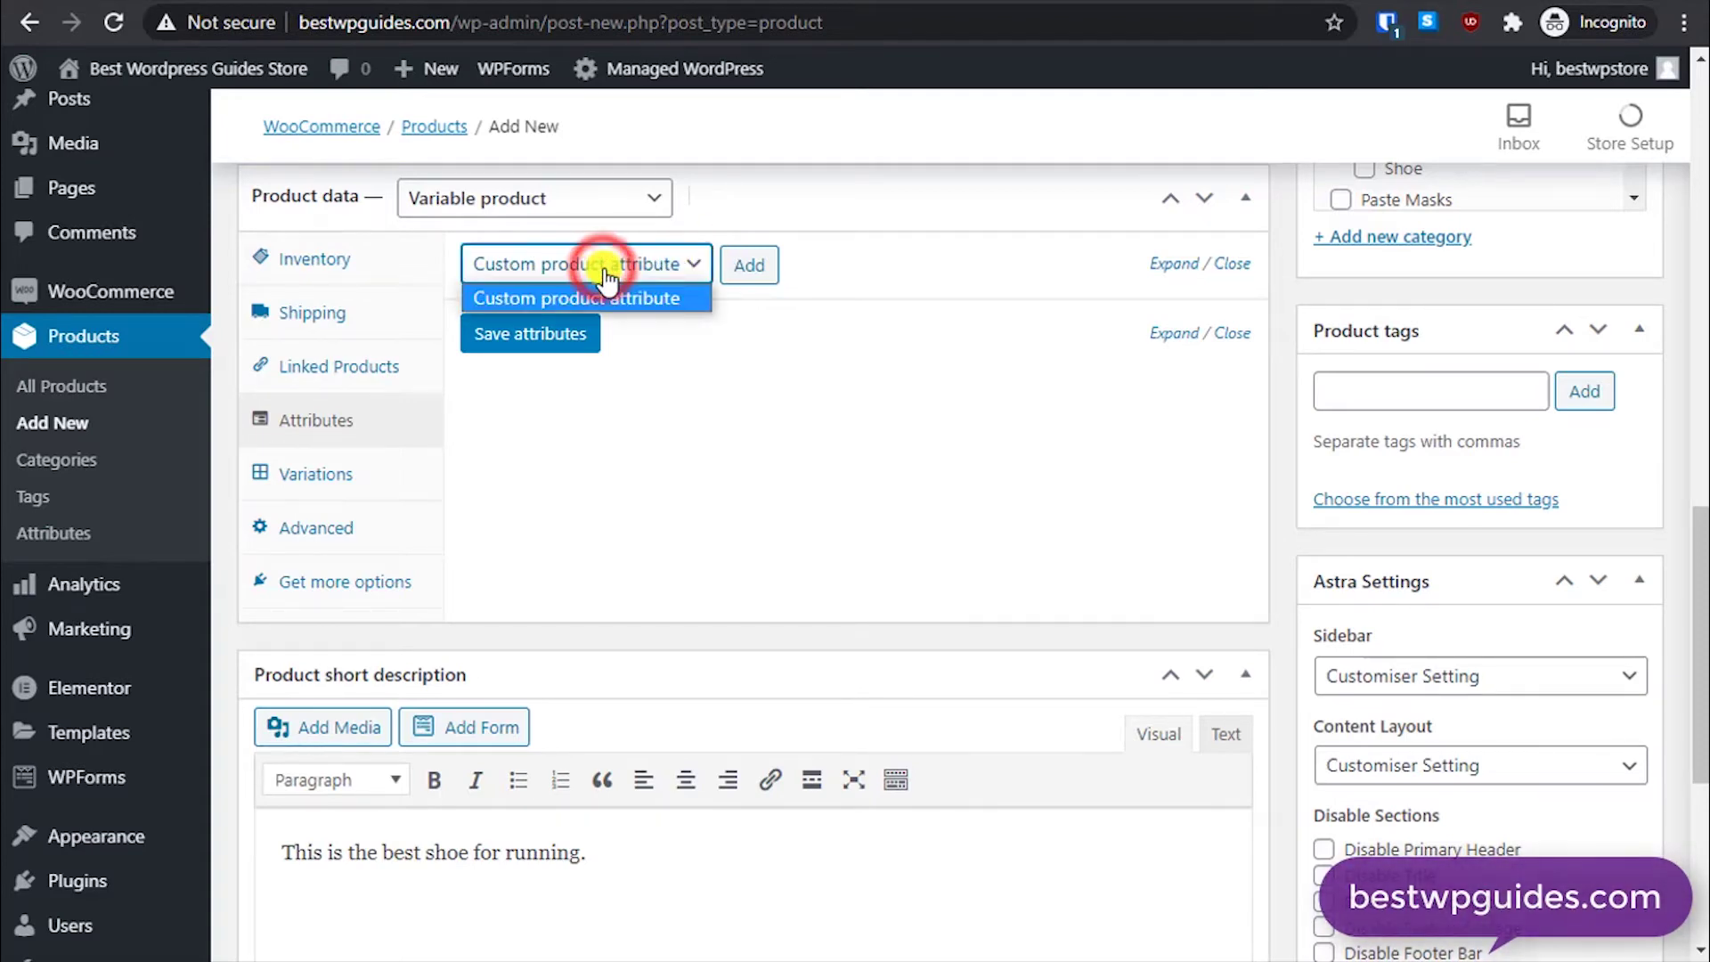
click(750, 269)
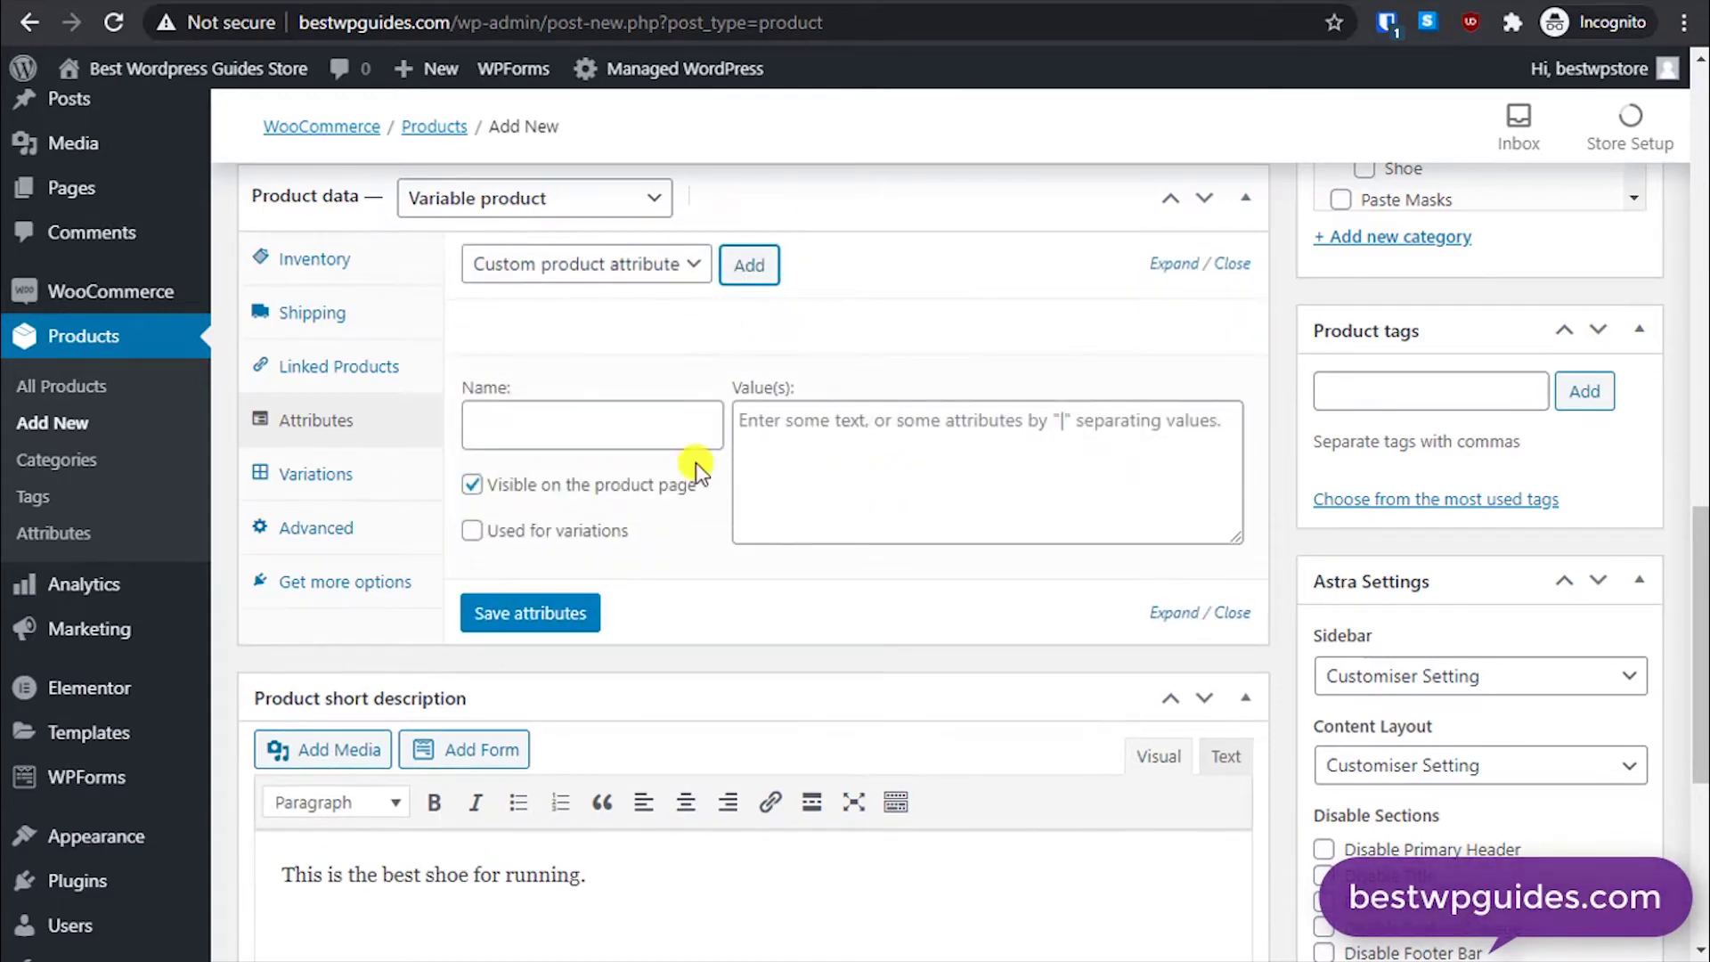
click(580, 417)
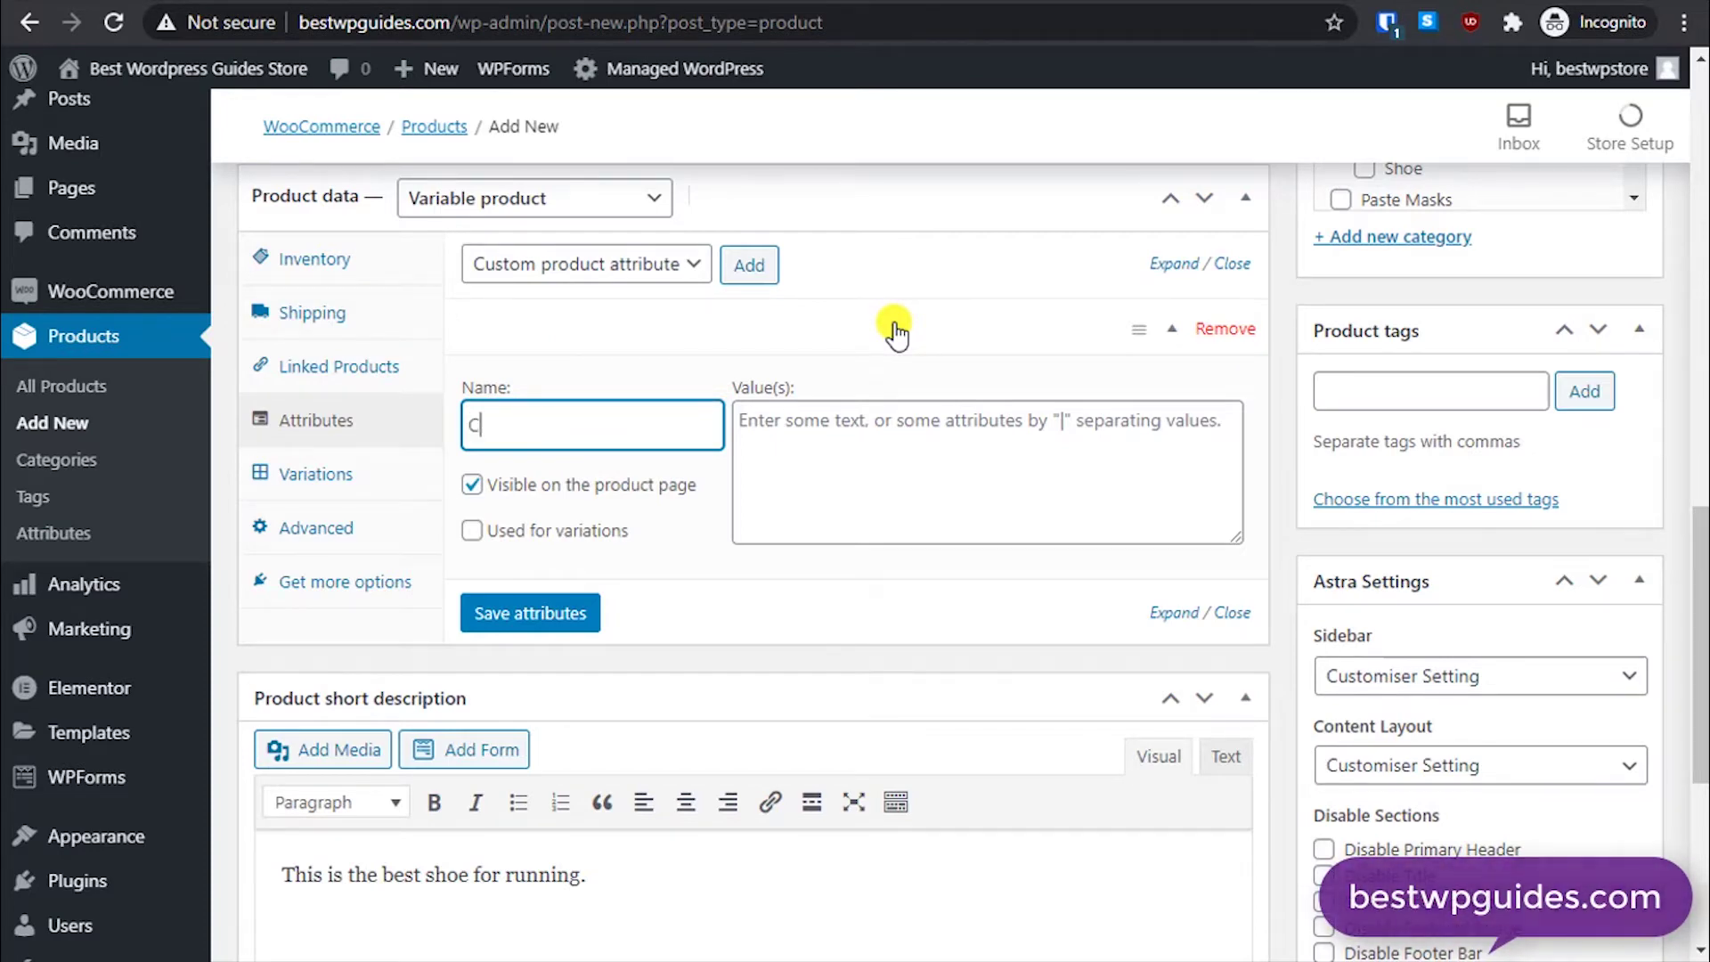
key(Tab)
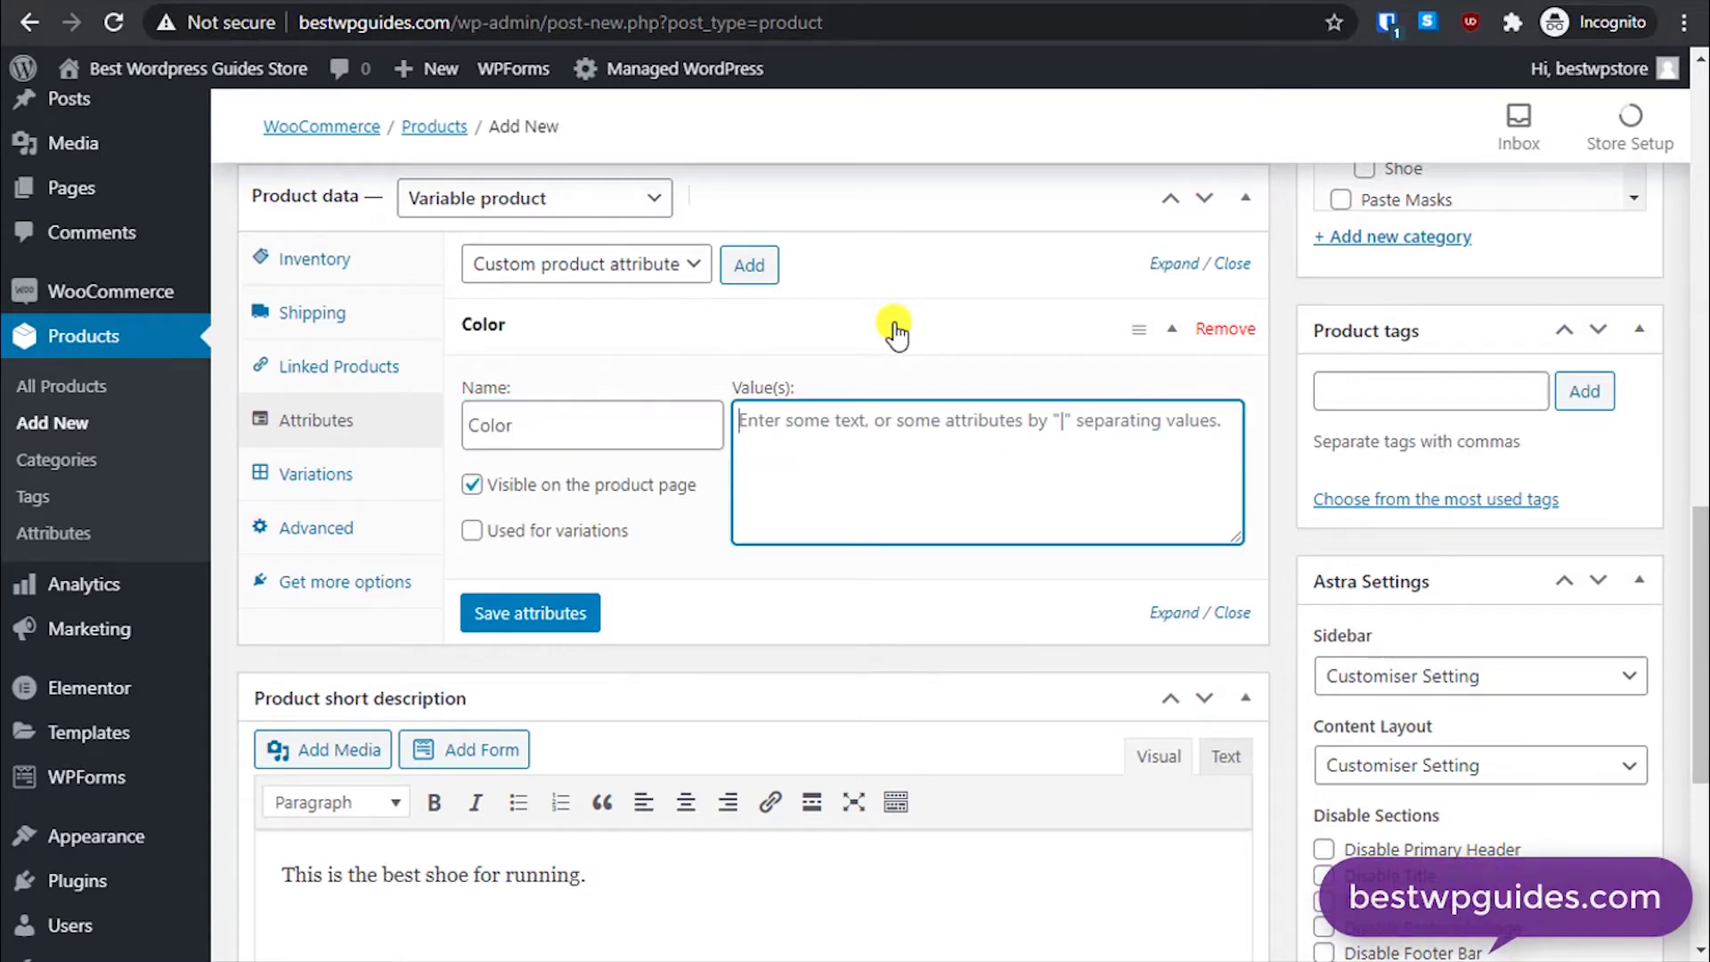
text(Black | White)
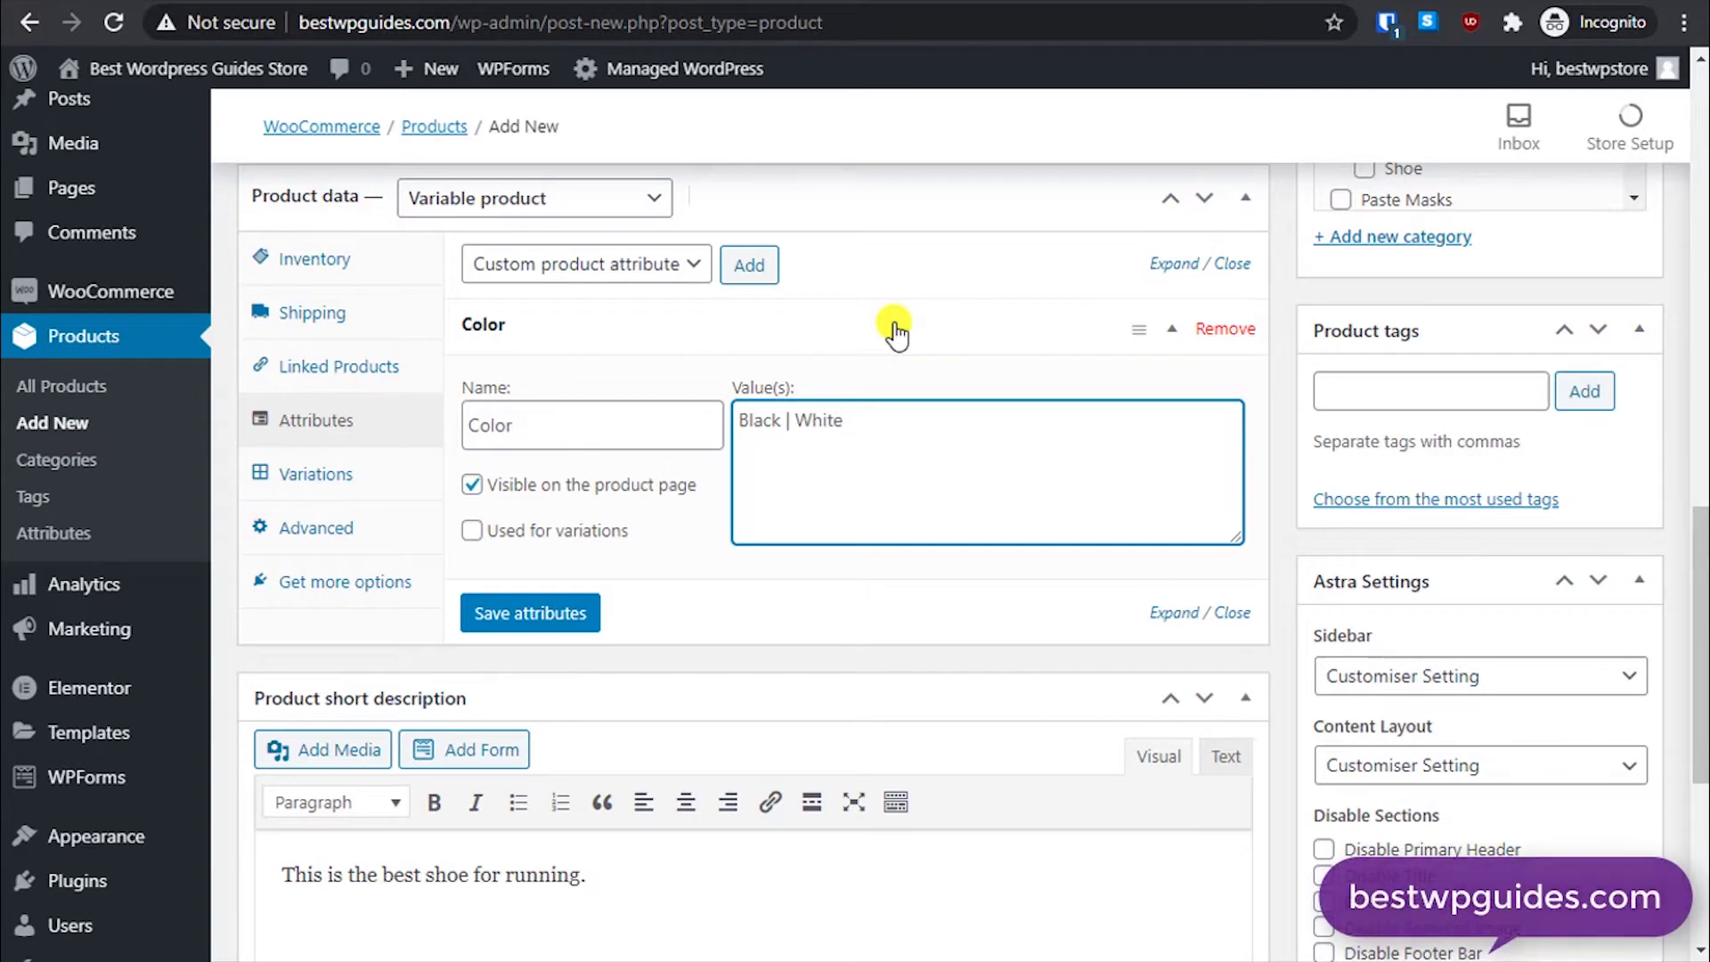
click(473, 485)
click(538, 534)
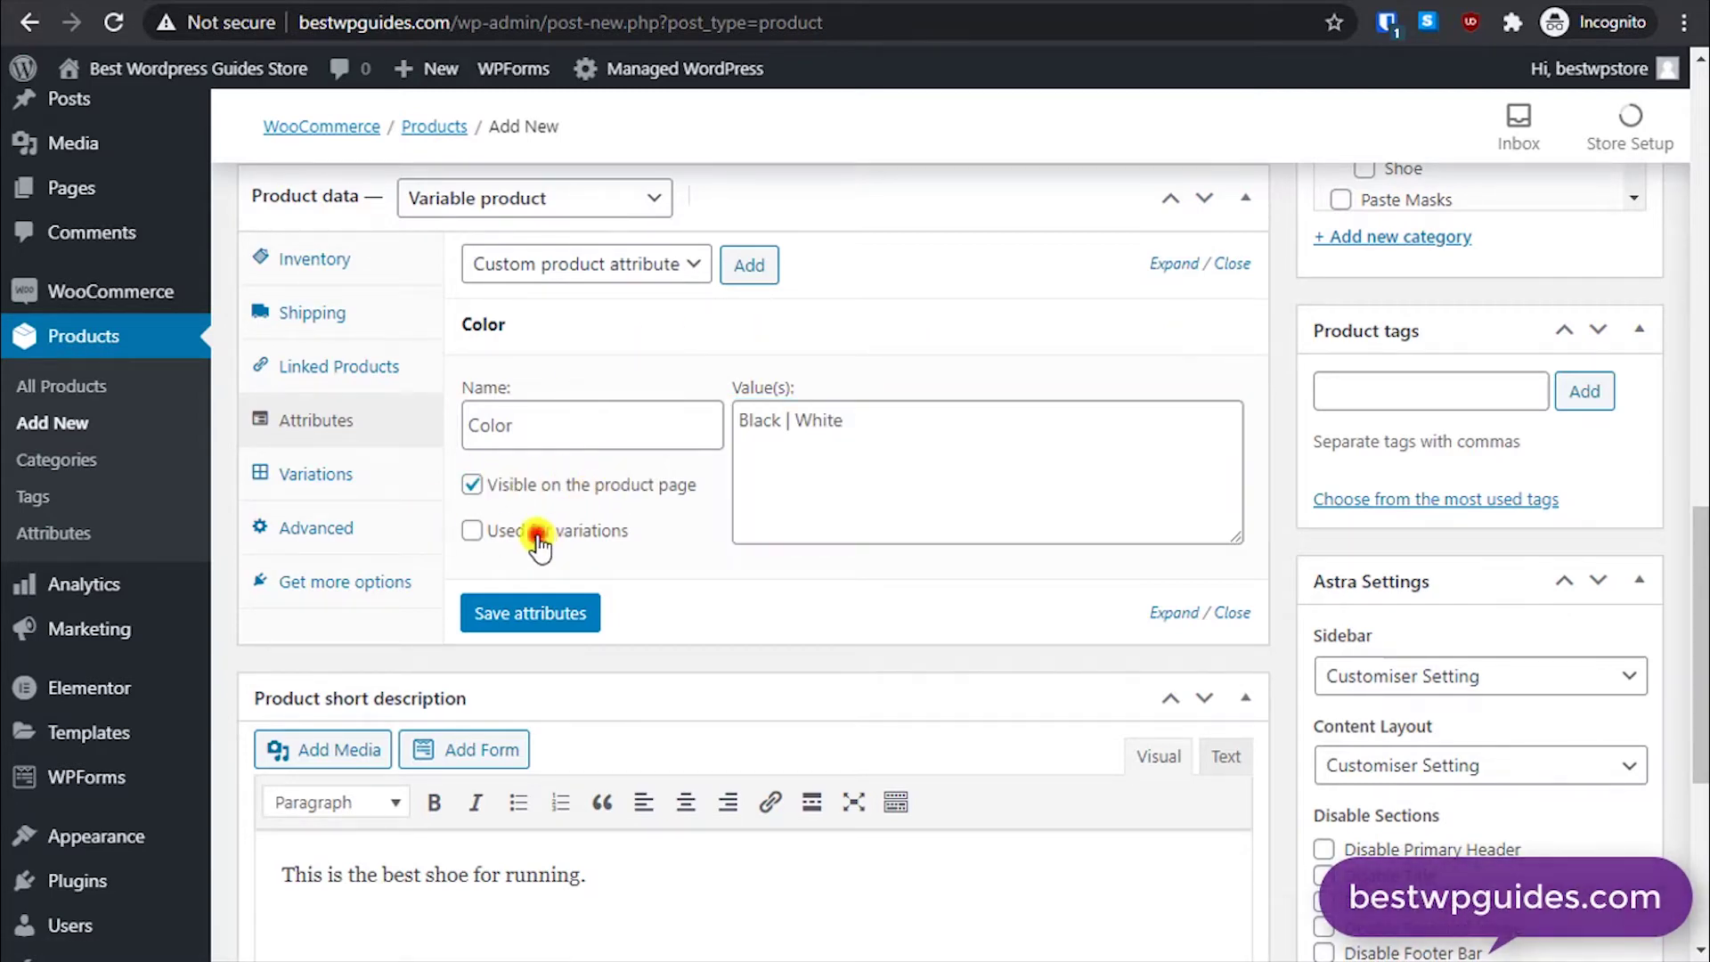
click(561, 613)
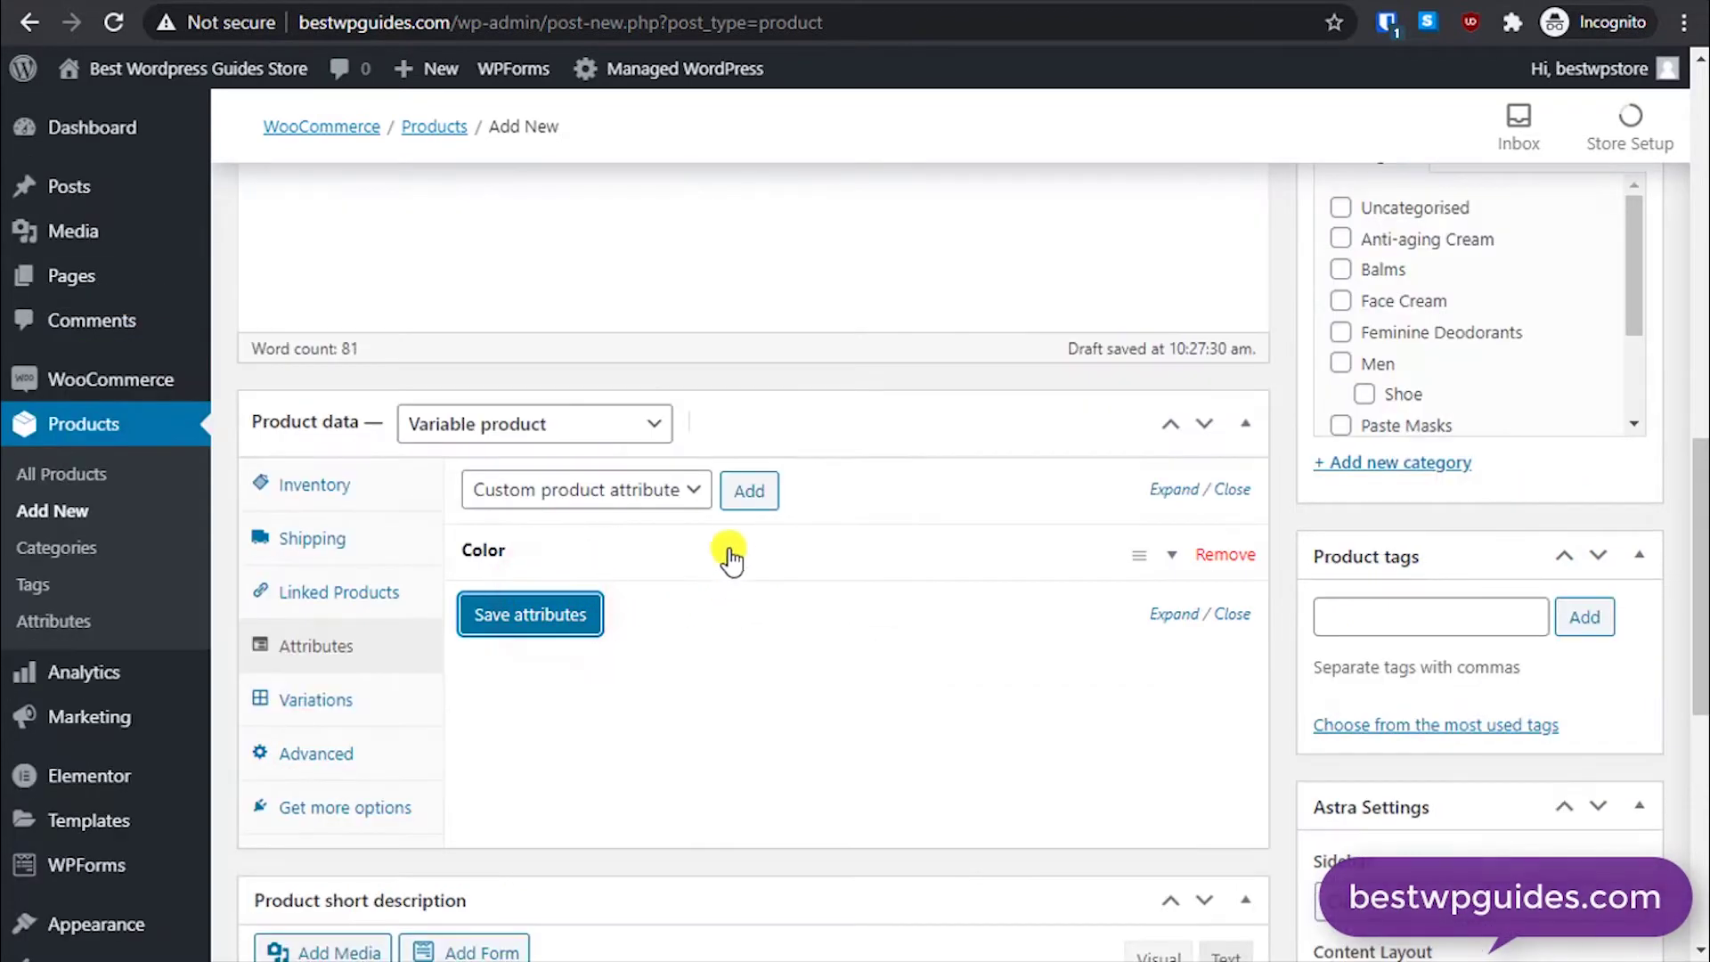
Step: Add a second custom attribute named Size with values 4 | 5 | 6, enable it for variations and save the attributes
click(753, 491)
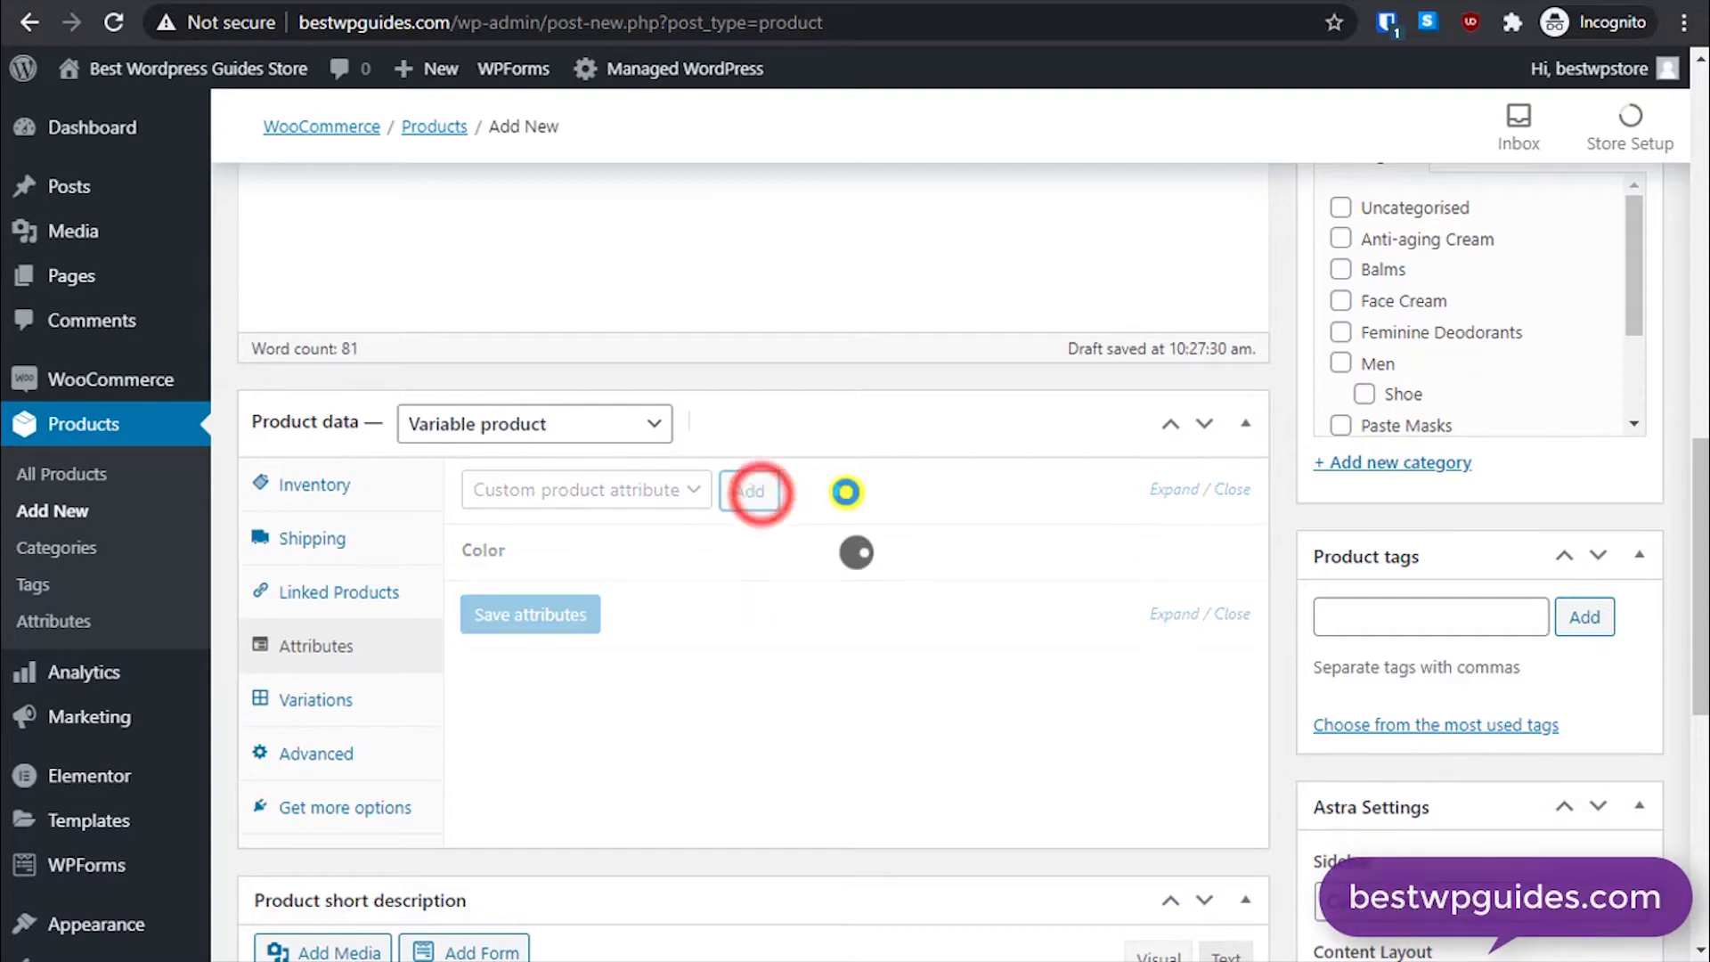
click(638, 703)
scroll(855, 646, up, 1)
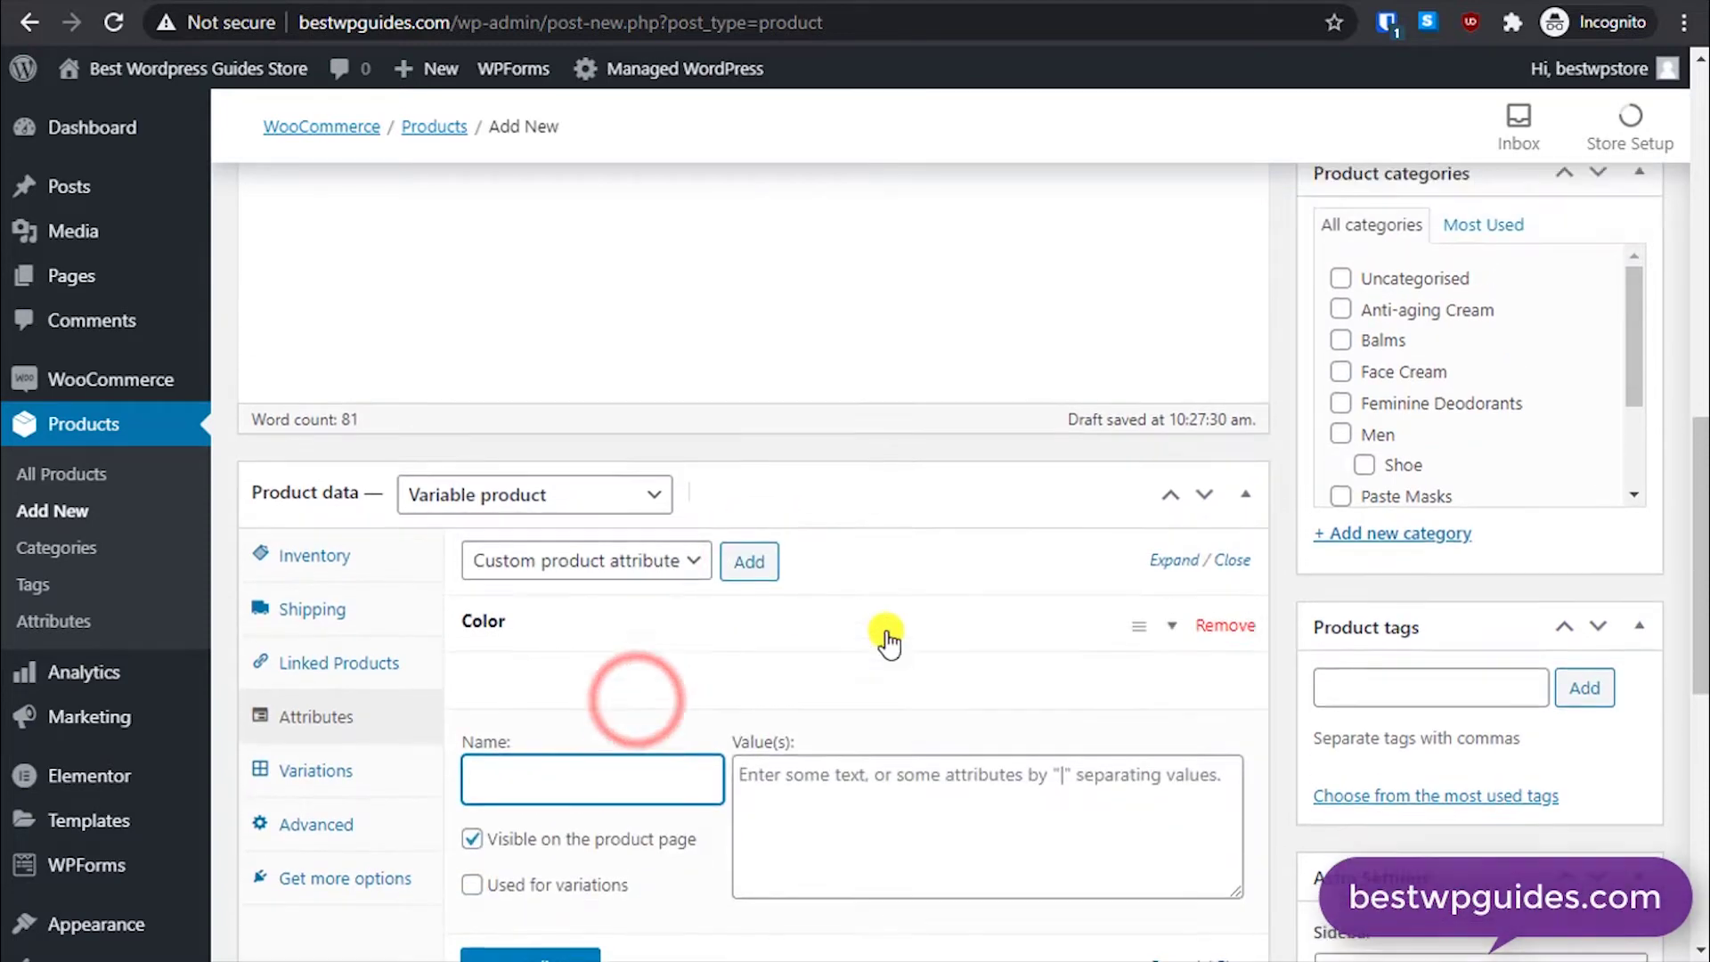
scroll(775, 781, down, 3)
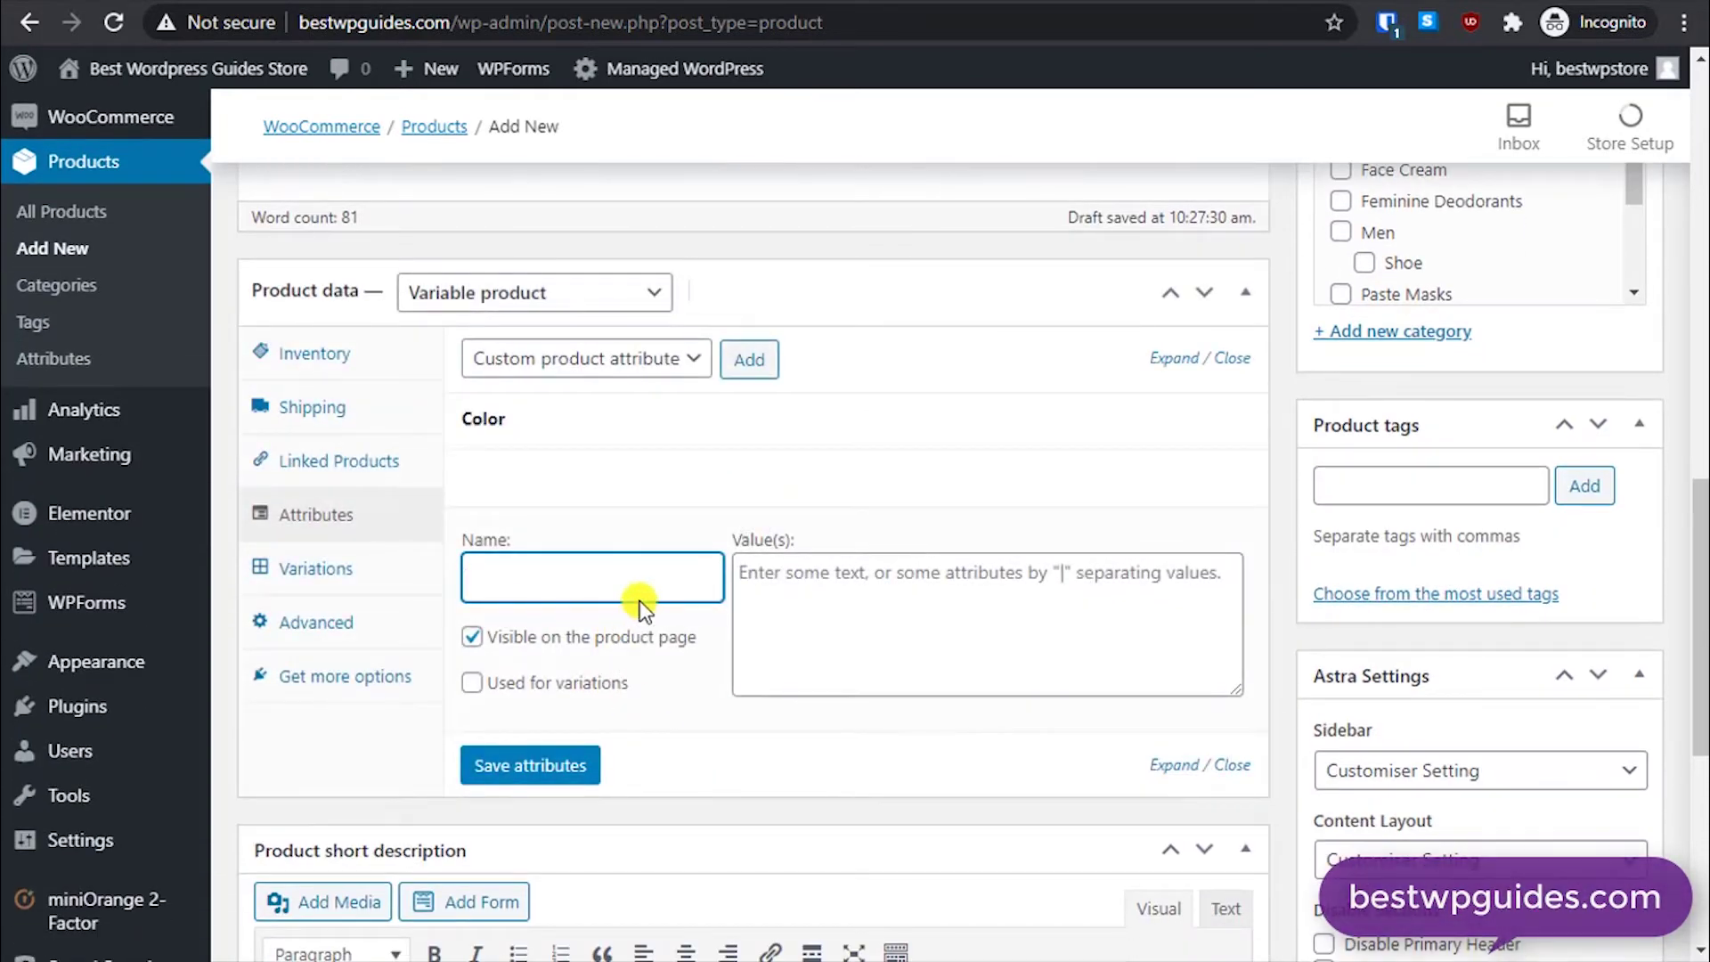
key(Tab)
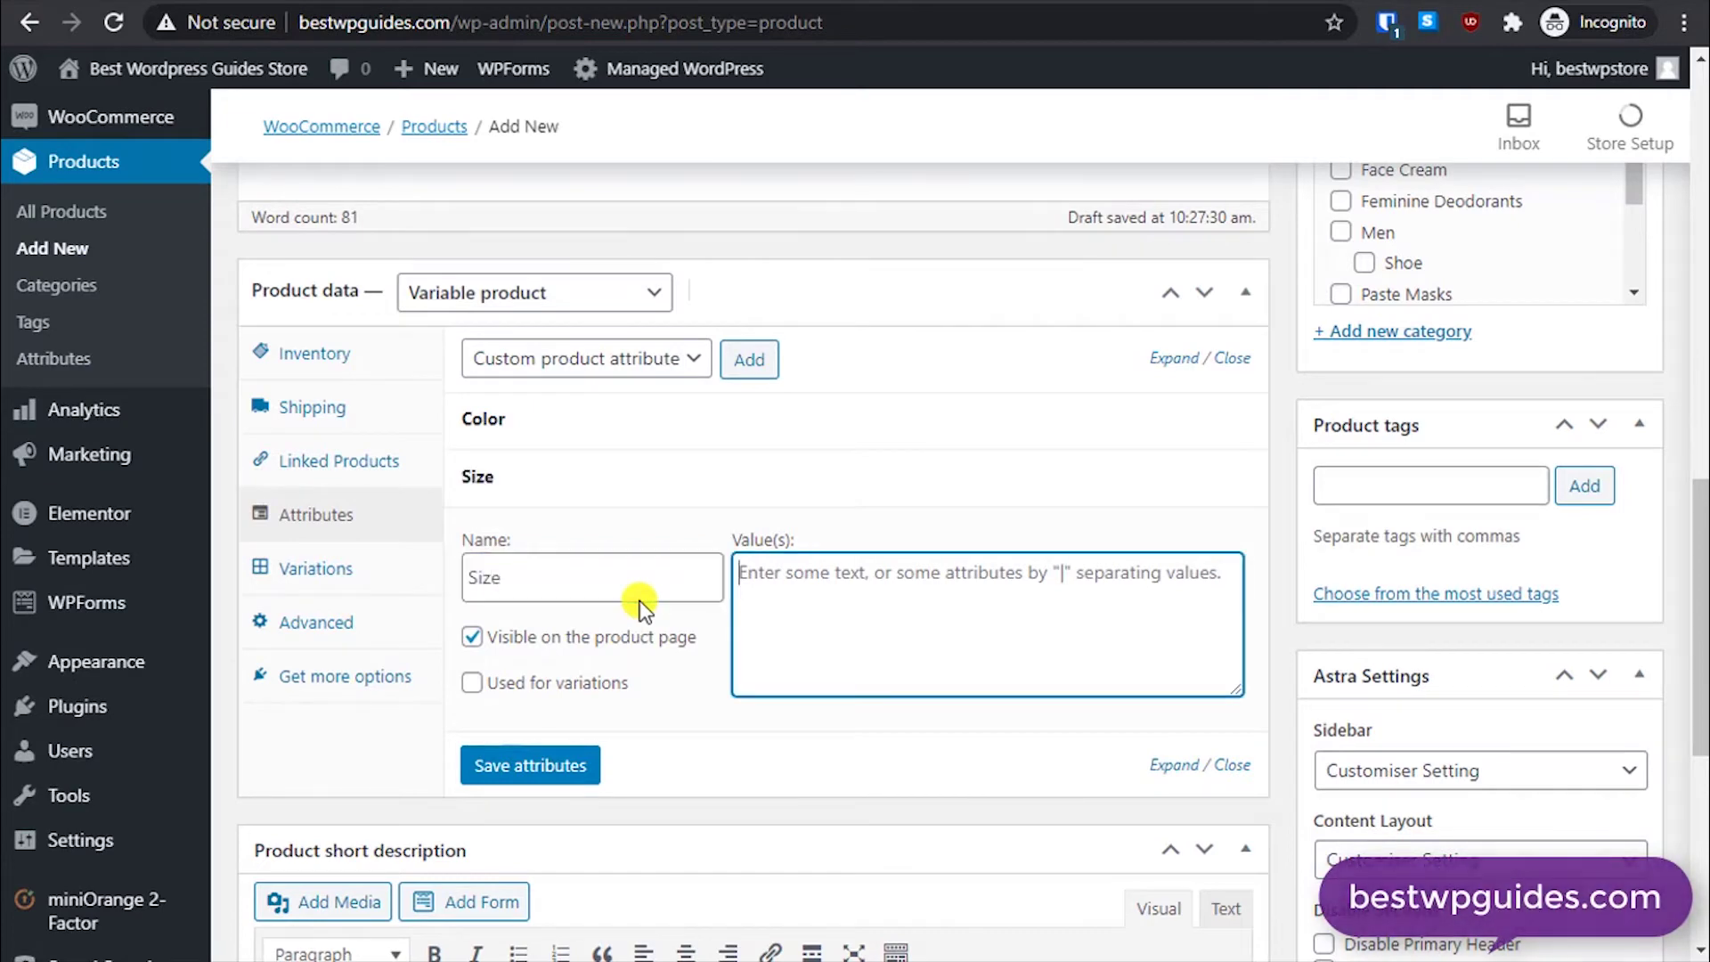
text(4 | 5 | 6)
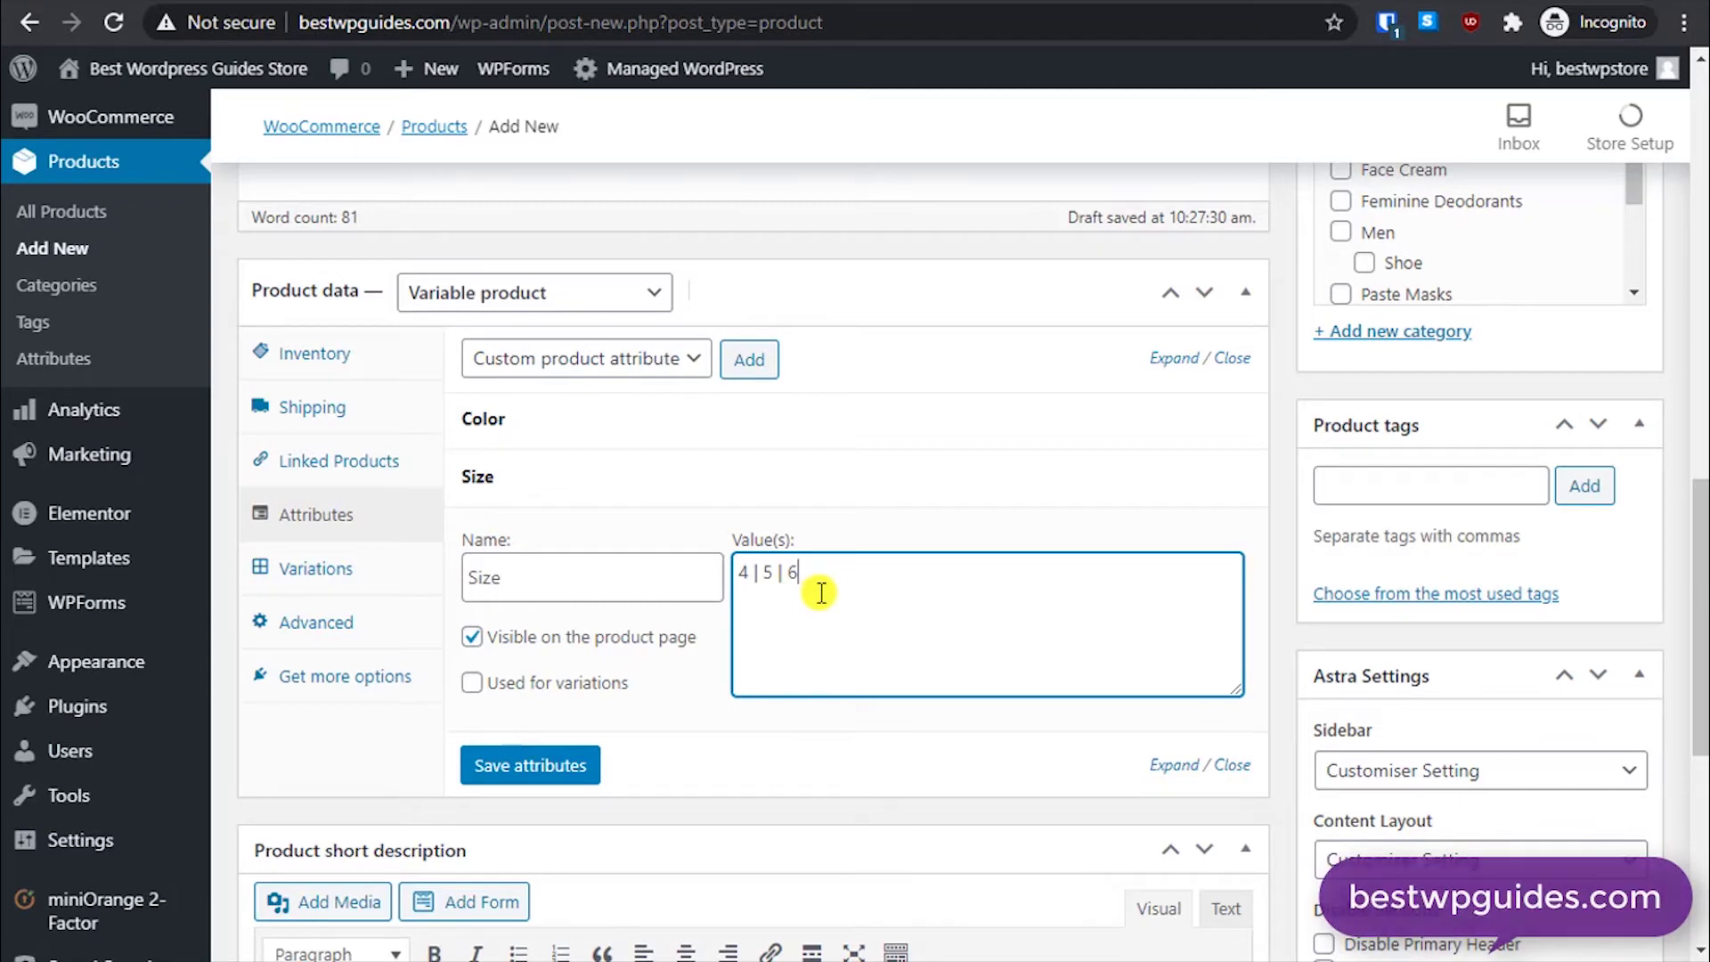
click(545, 683)
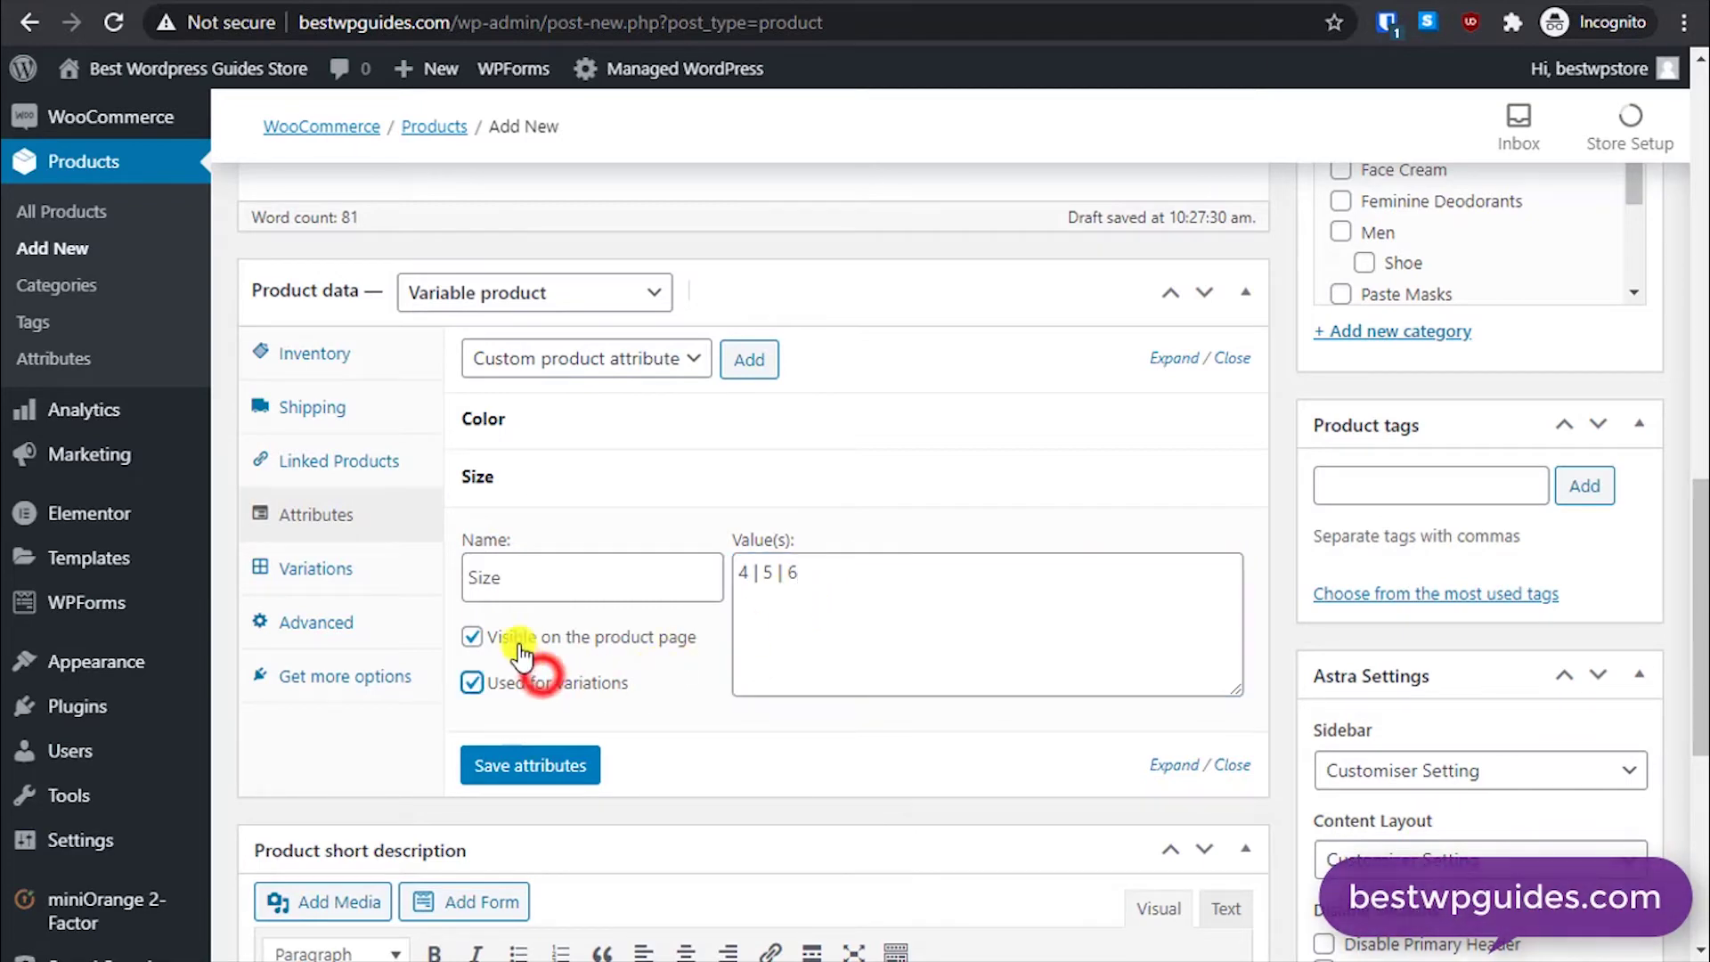
click(540, 766)
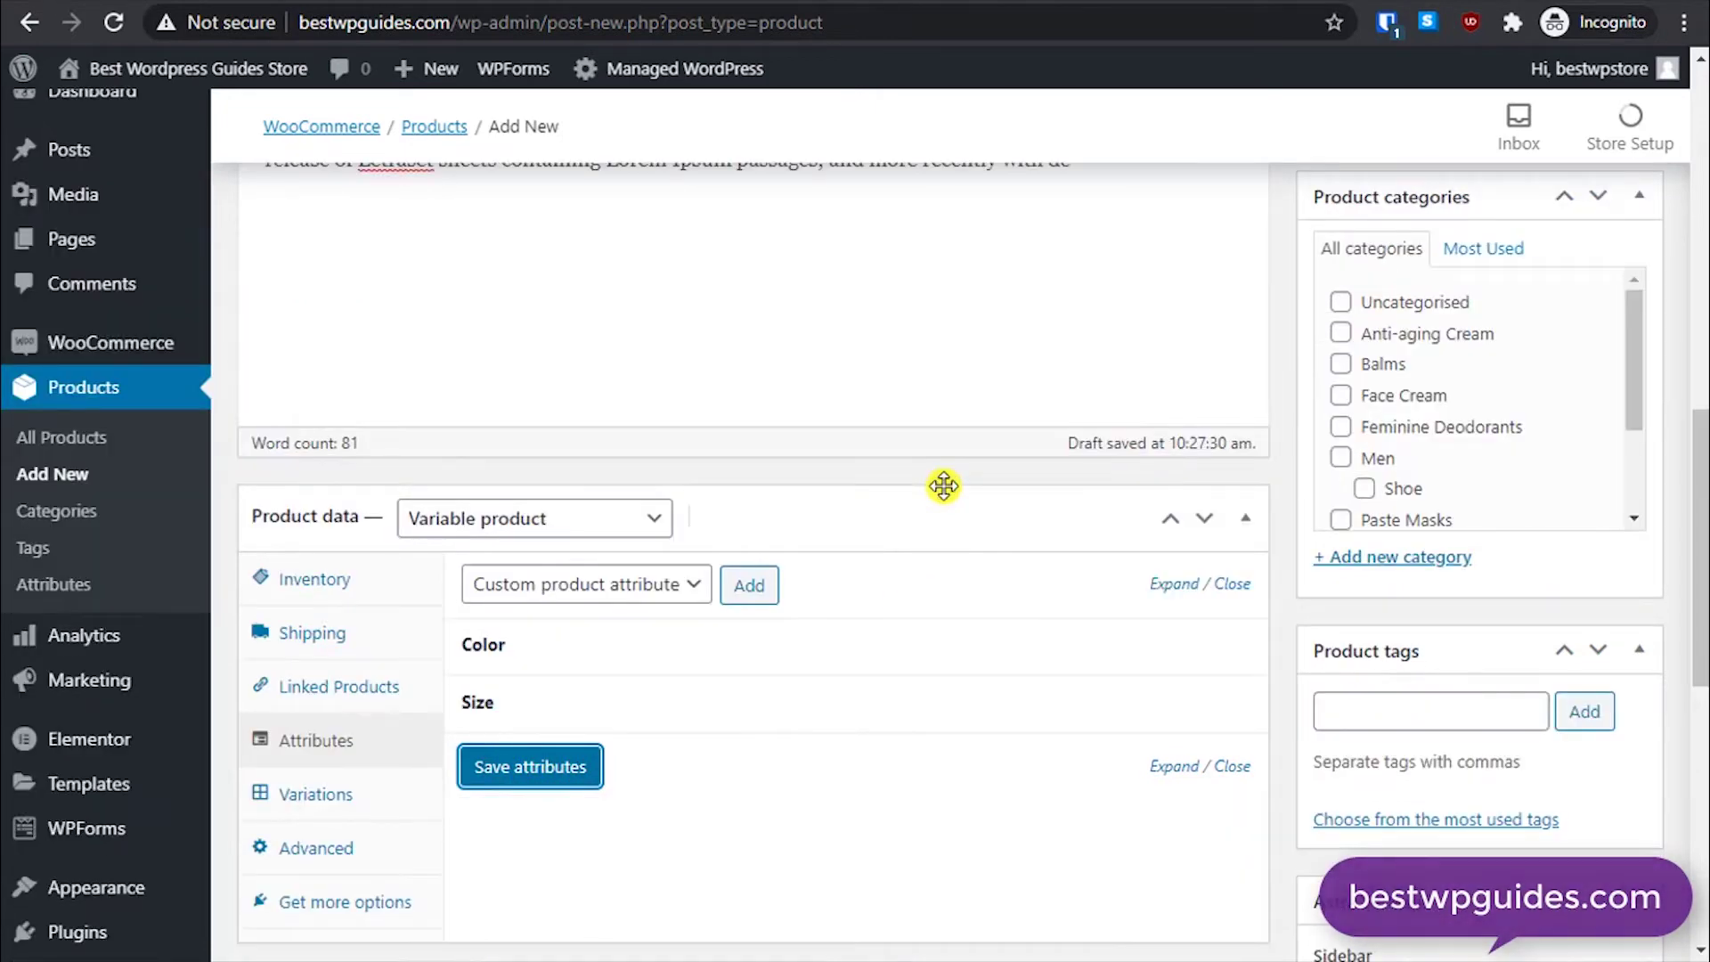
Step: Create product variations from all attributes, covering every combination of Color and Size
scroll(943, 486, down, 3)
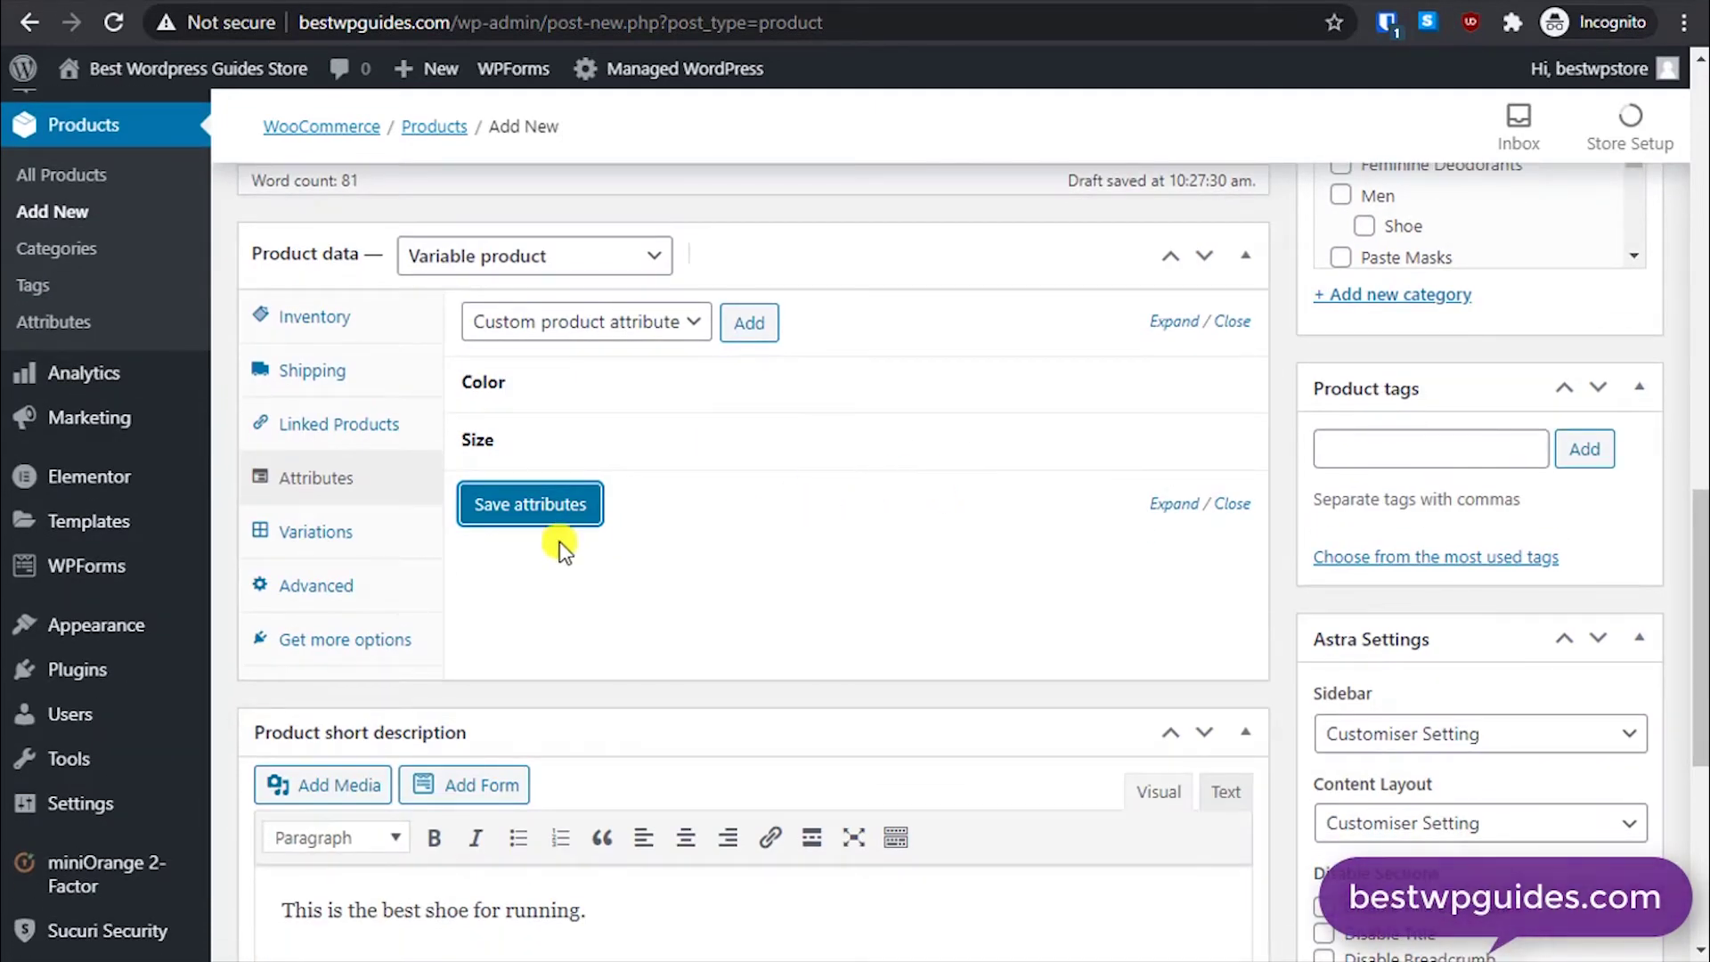
click(339, 532)
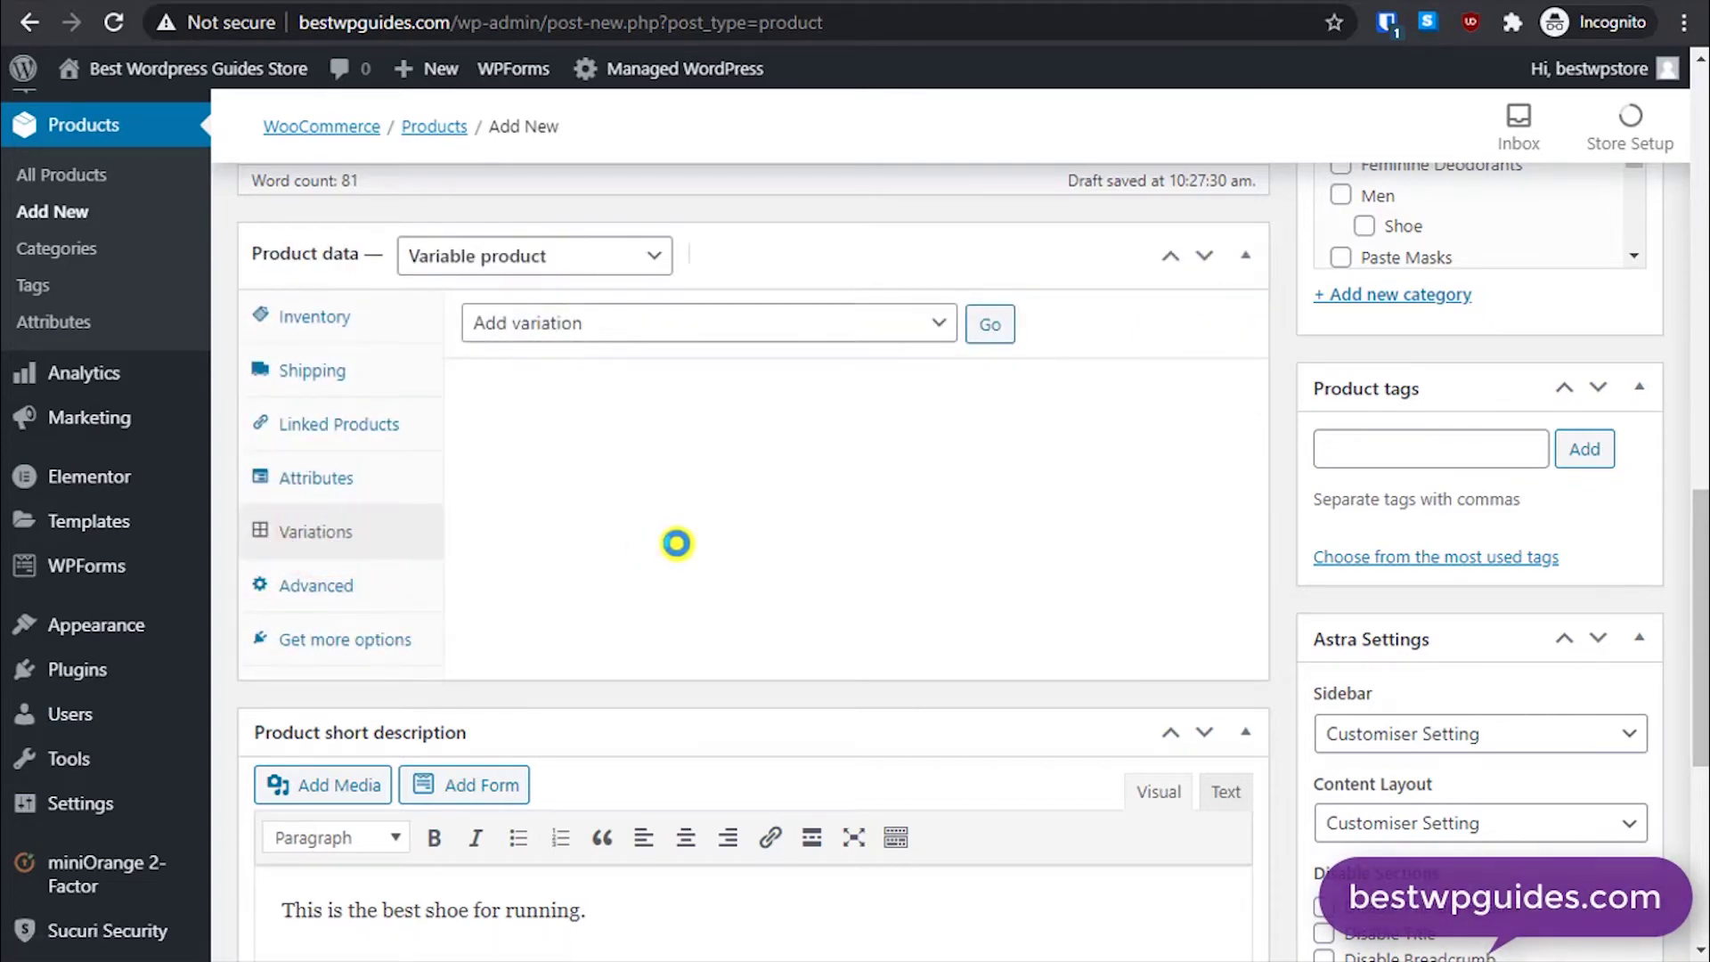
click(759, 331)
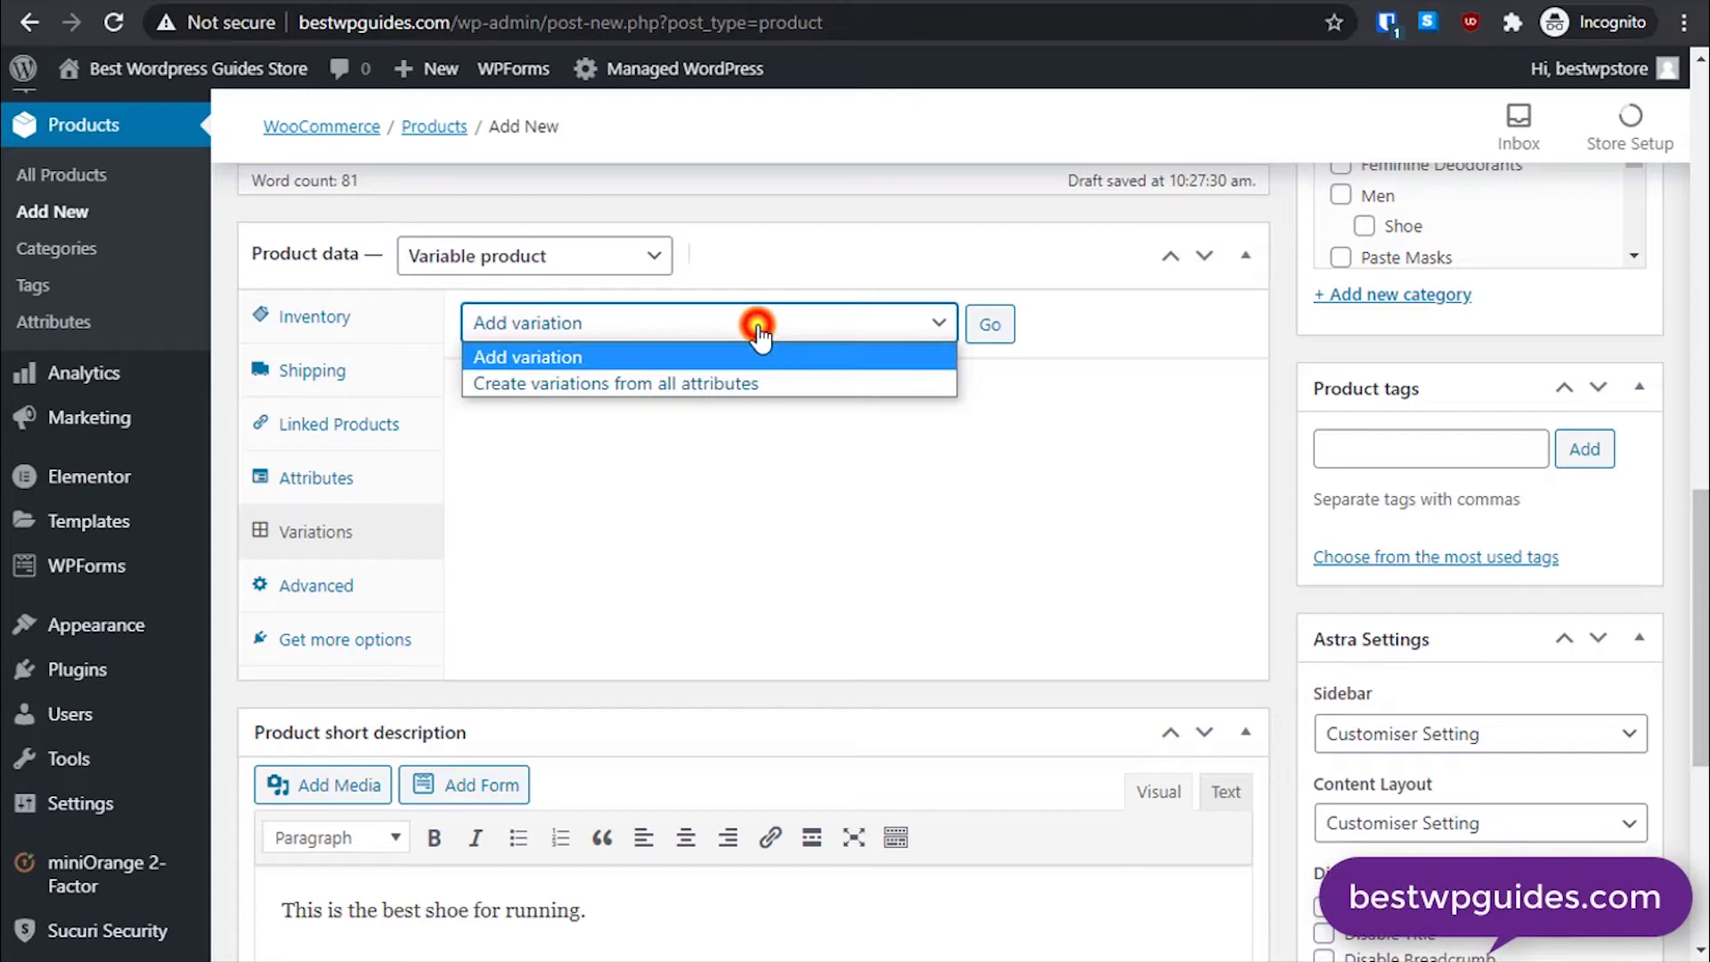
click(706, 383)
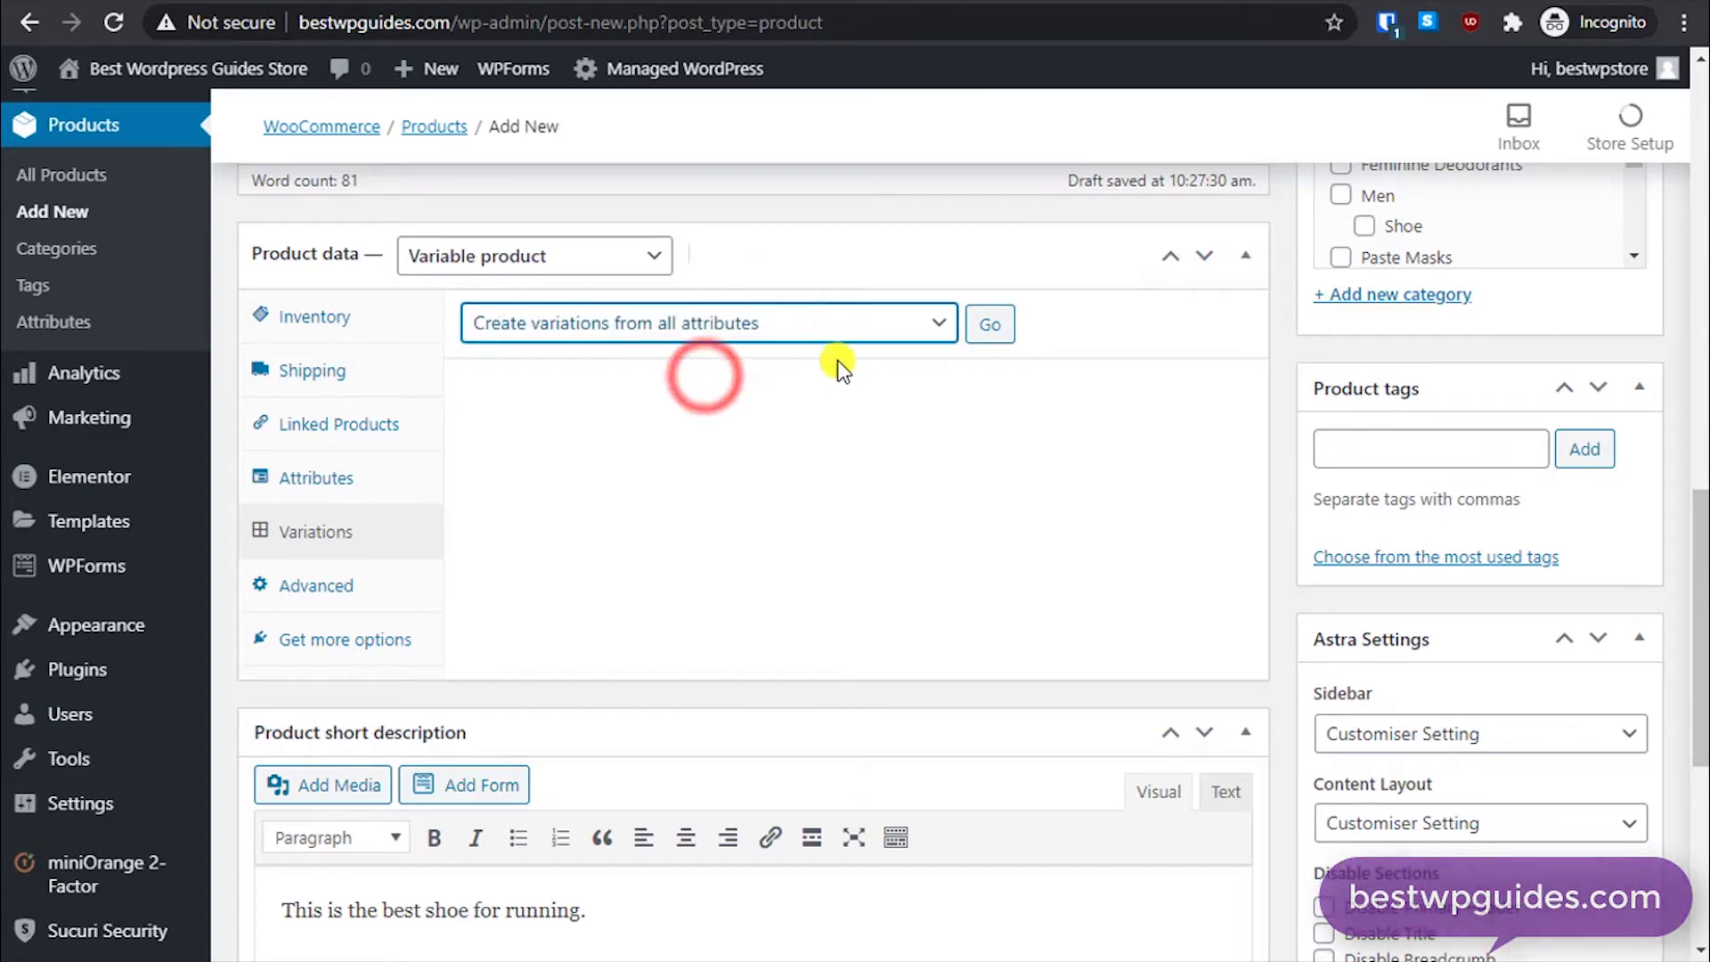
click(1005, 324)
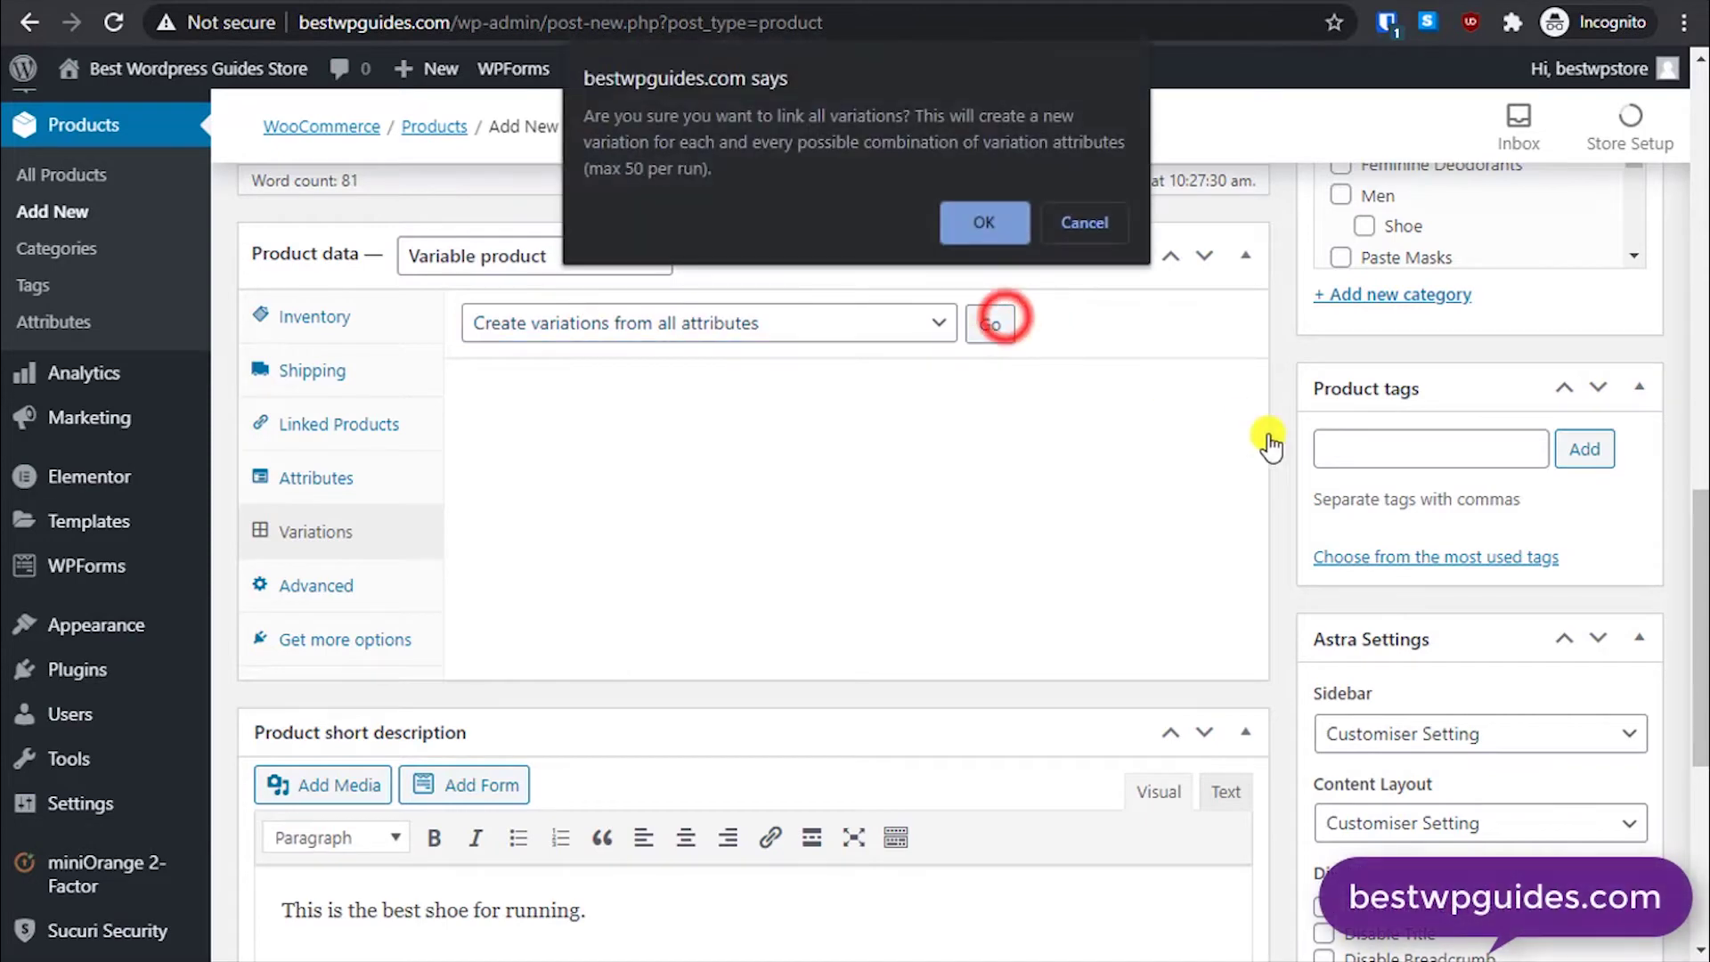
click(1008, 220)
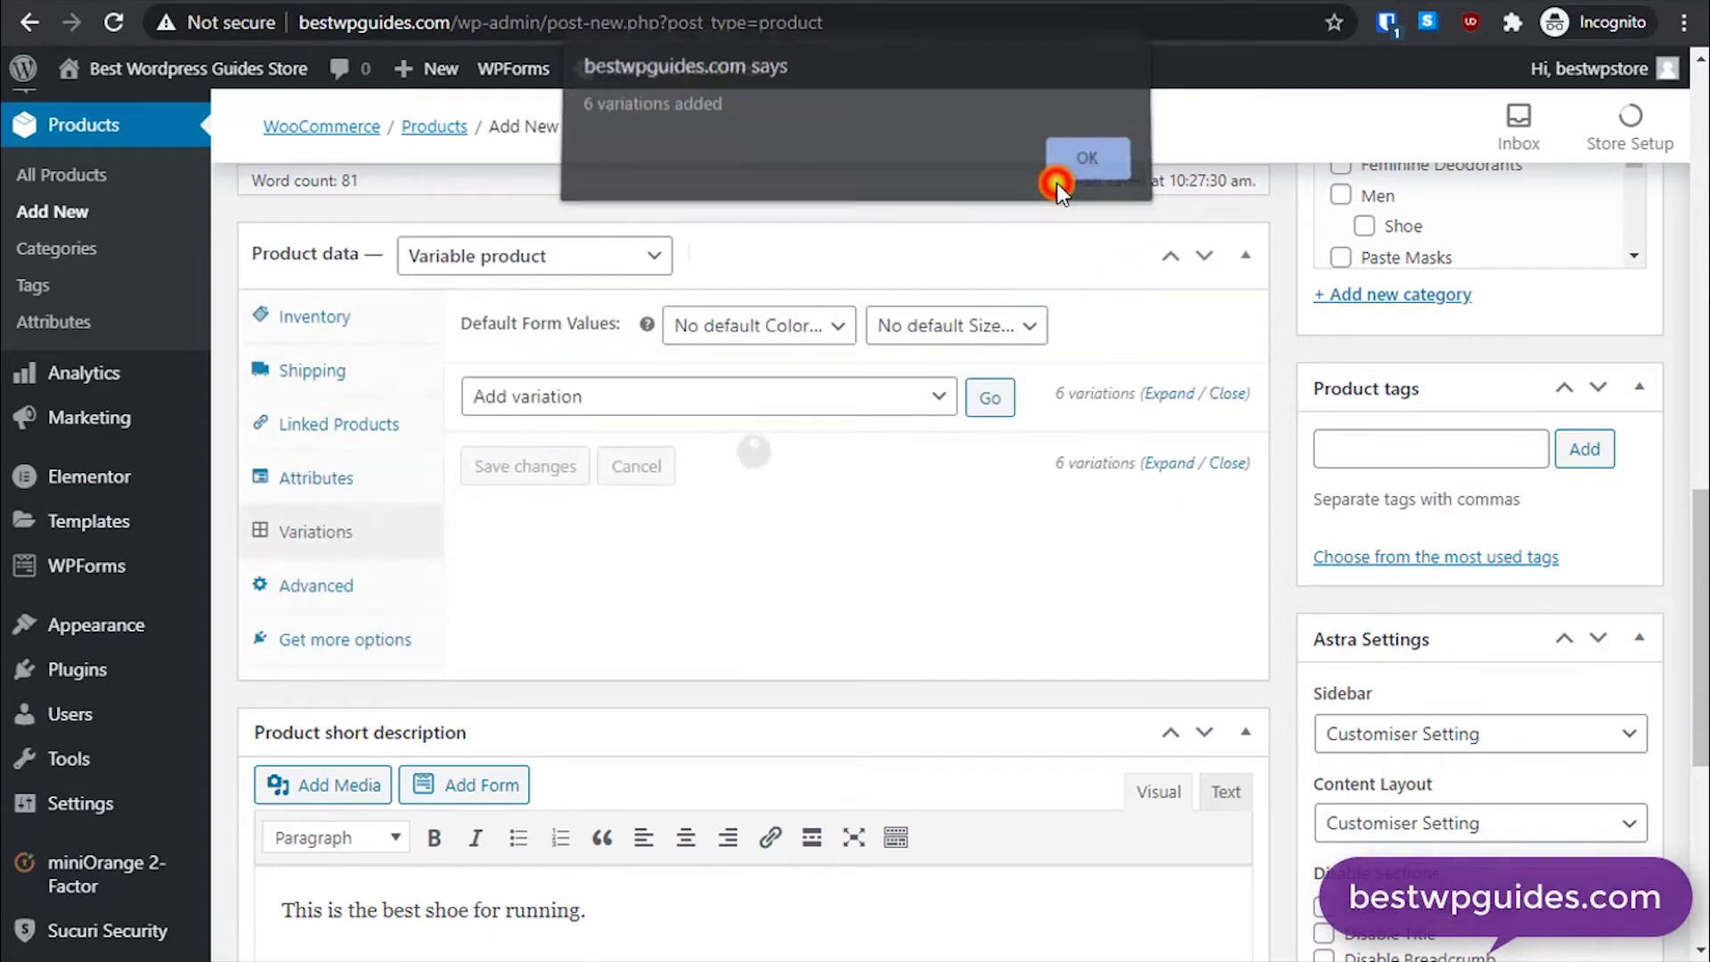
click(1079, 166)
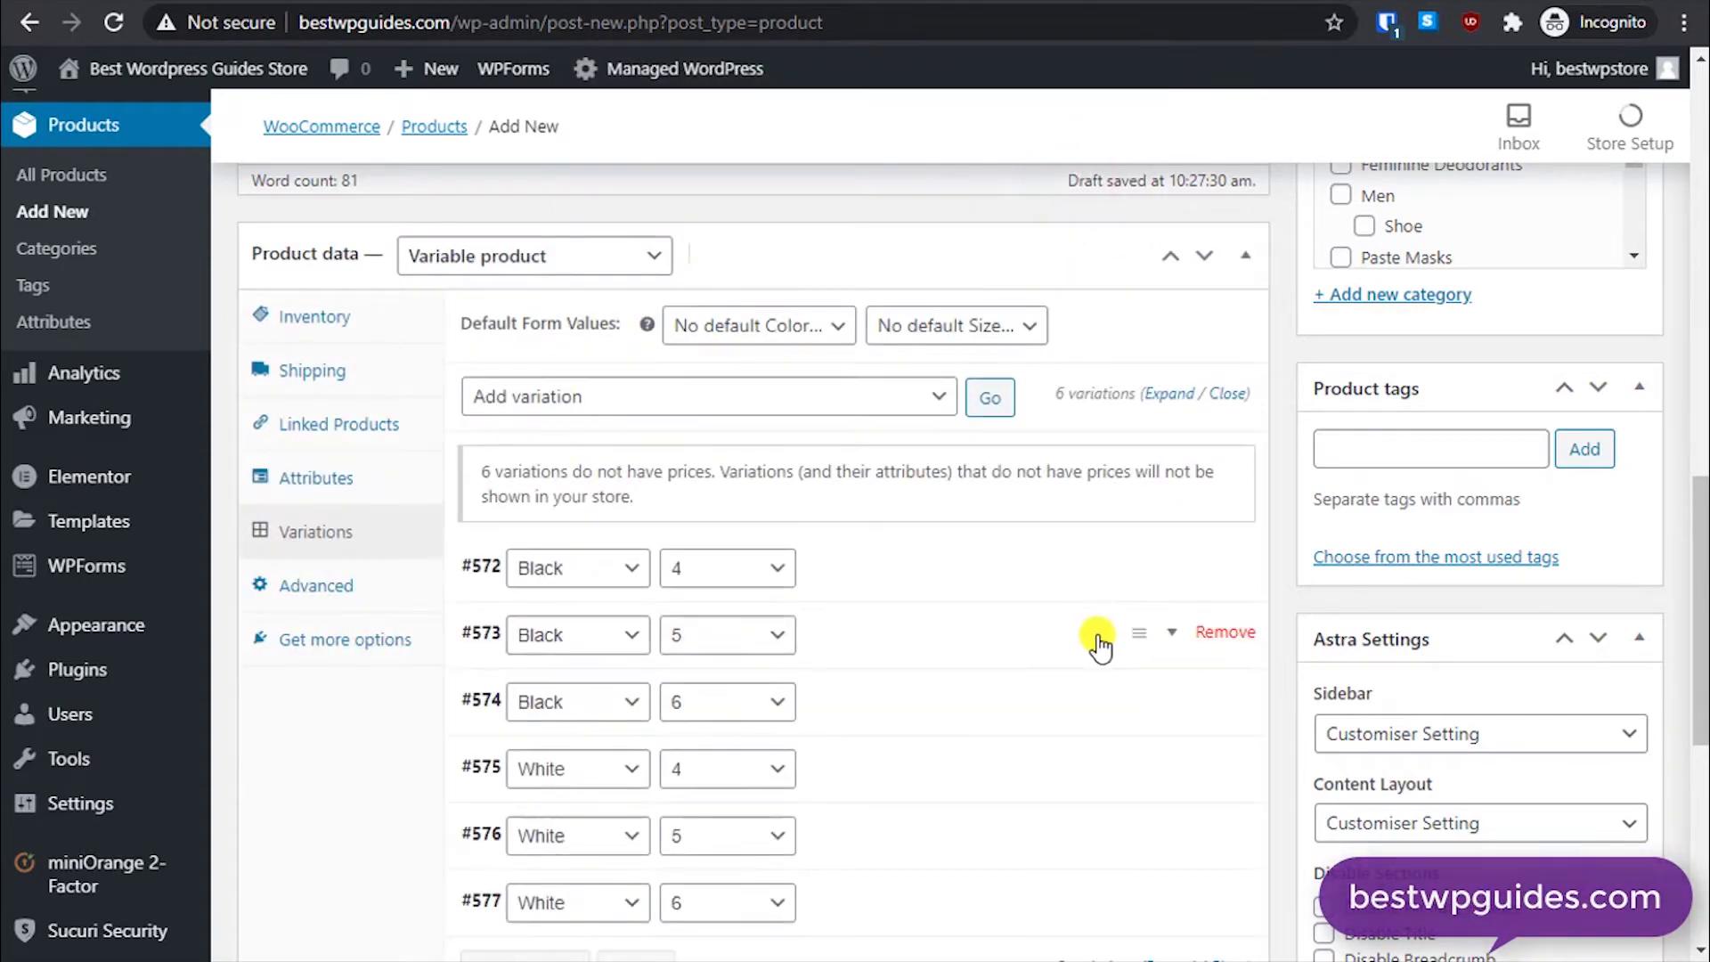
scroll(1095, 641, down, 2)
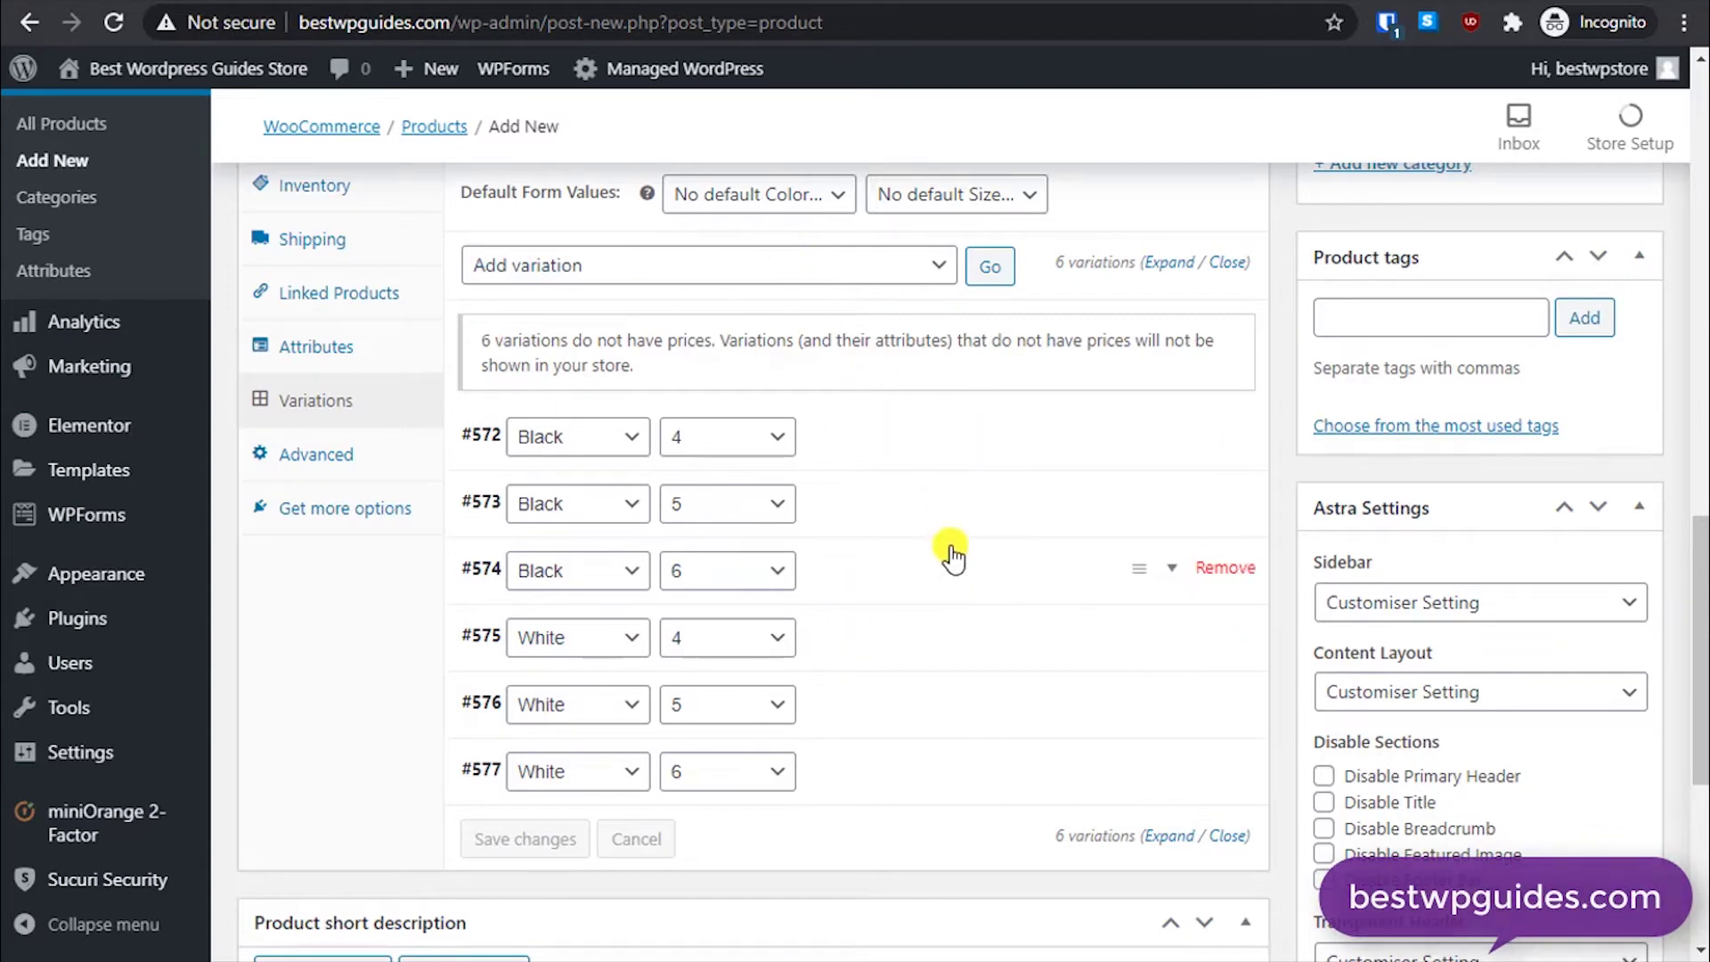
Step: Expand all six variations and look over the image, price, shipping and description fields of the first ones
scroll(926, 530, up, 2)
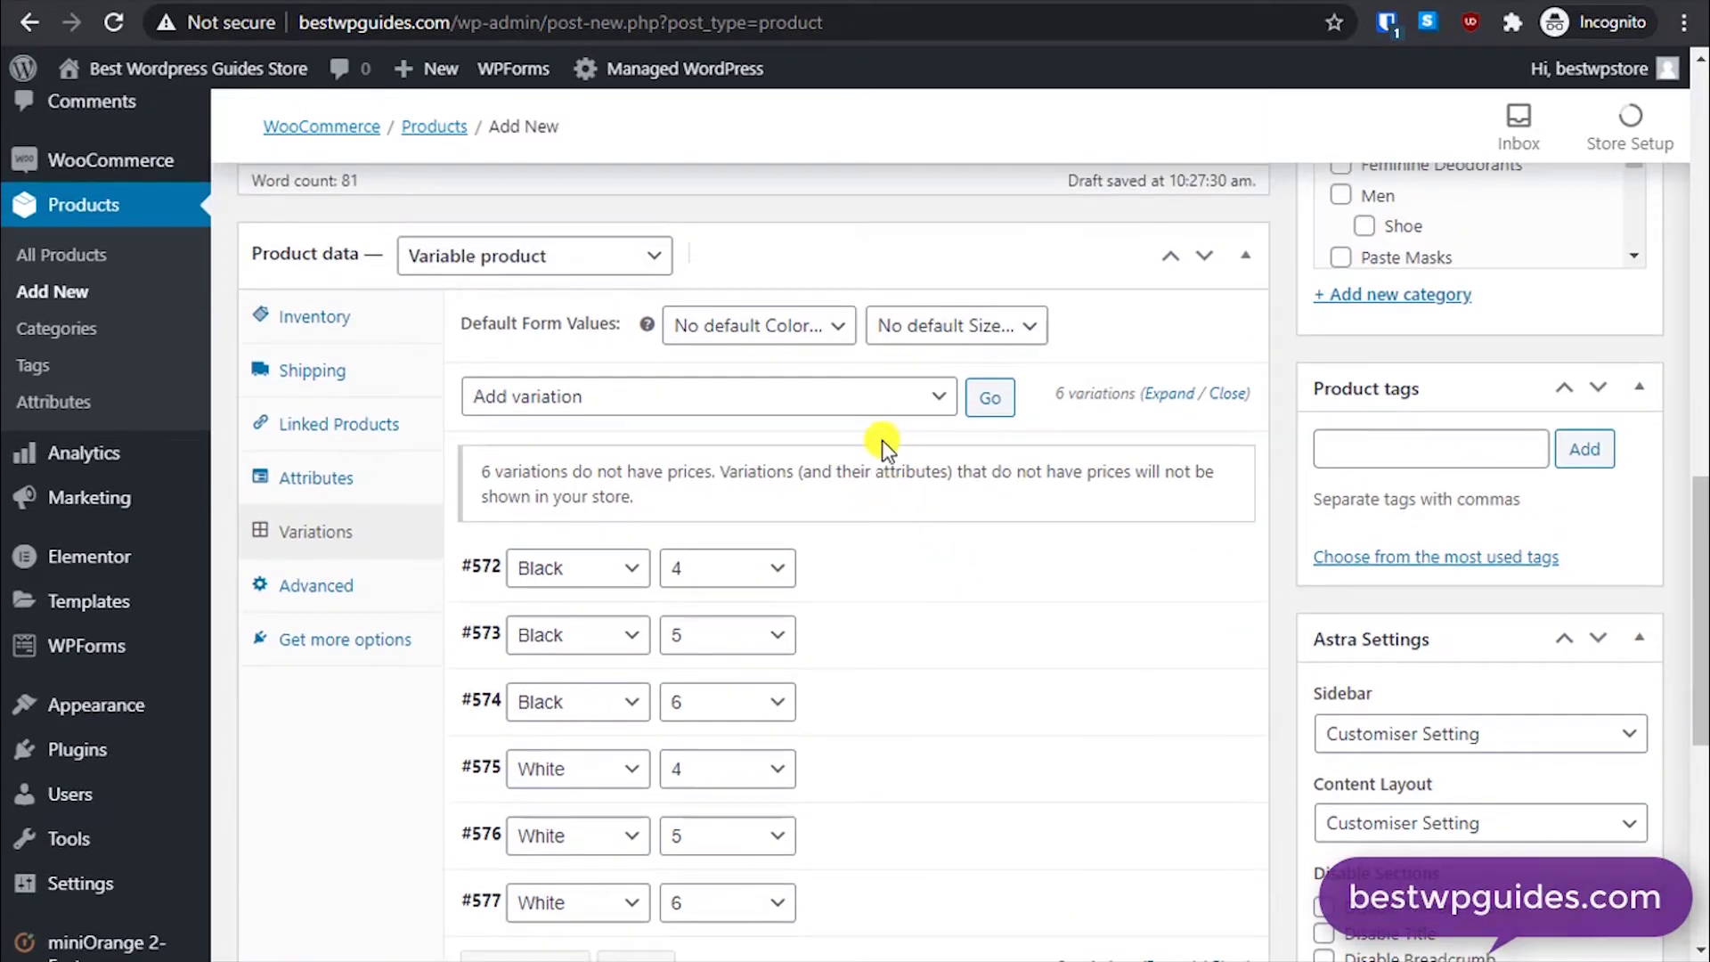
scroll(864, 512, down, 2)
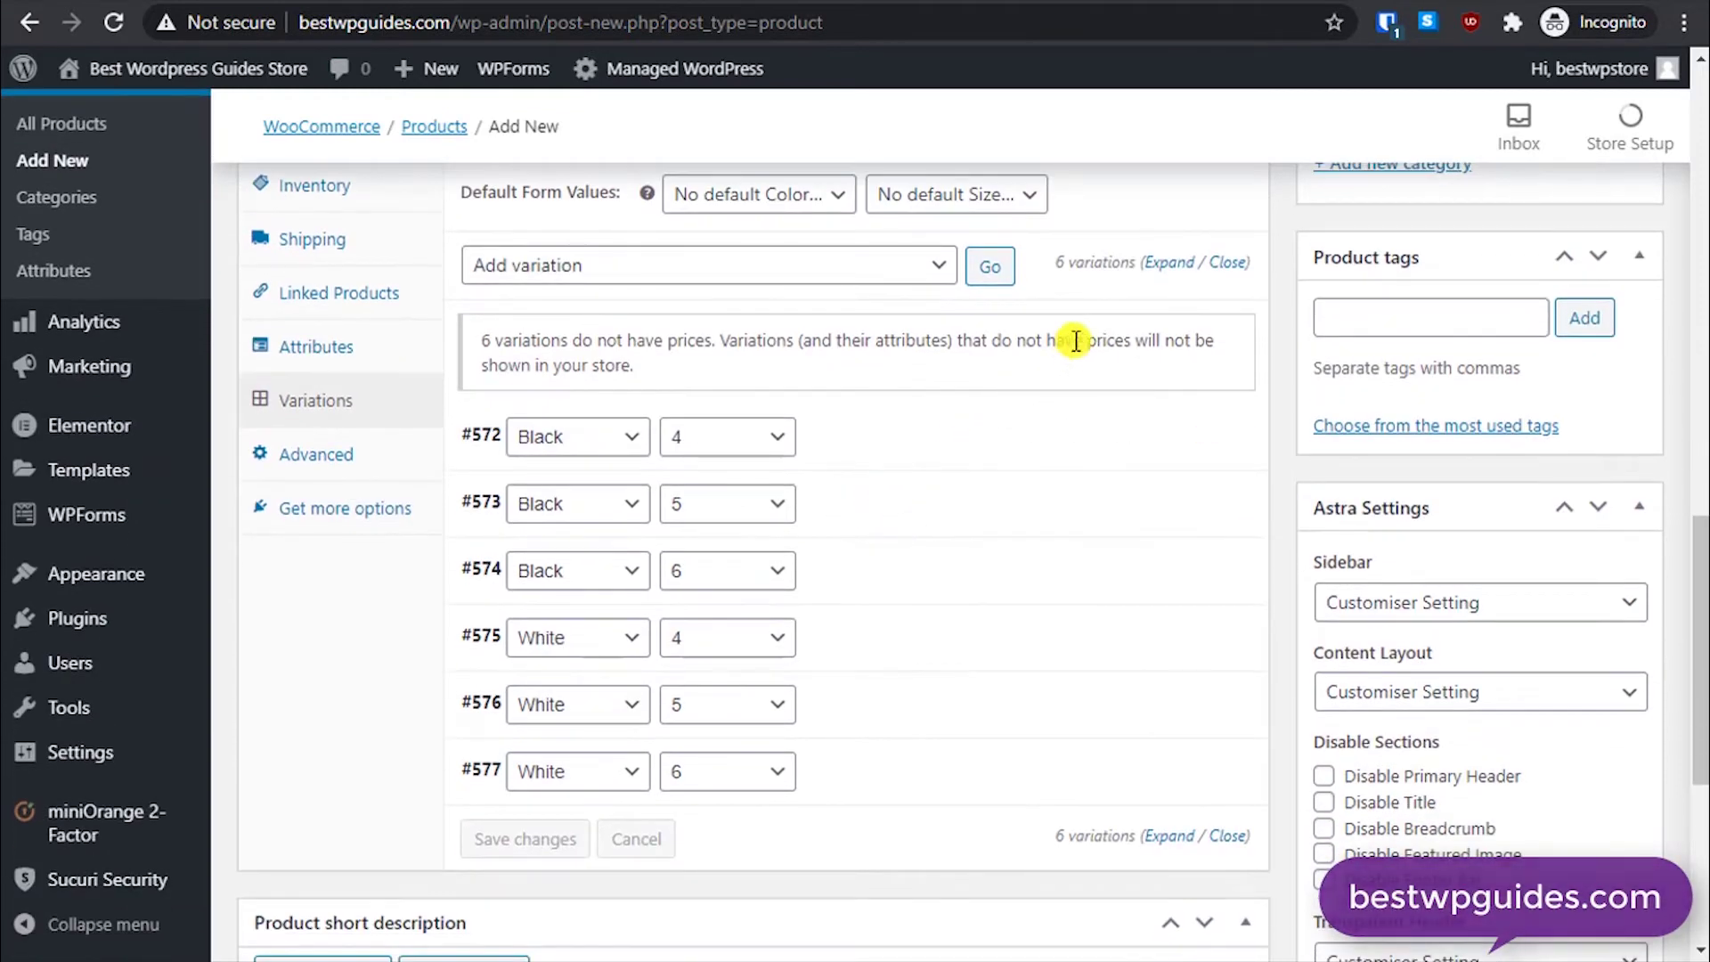
click(1158, 262)
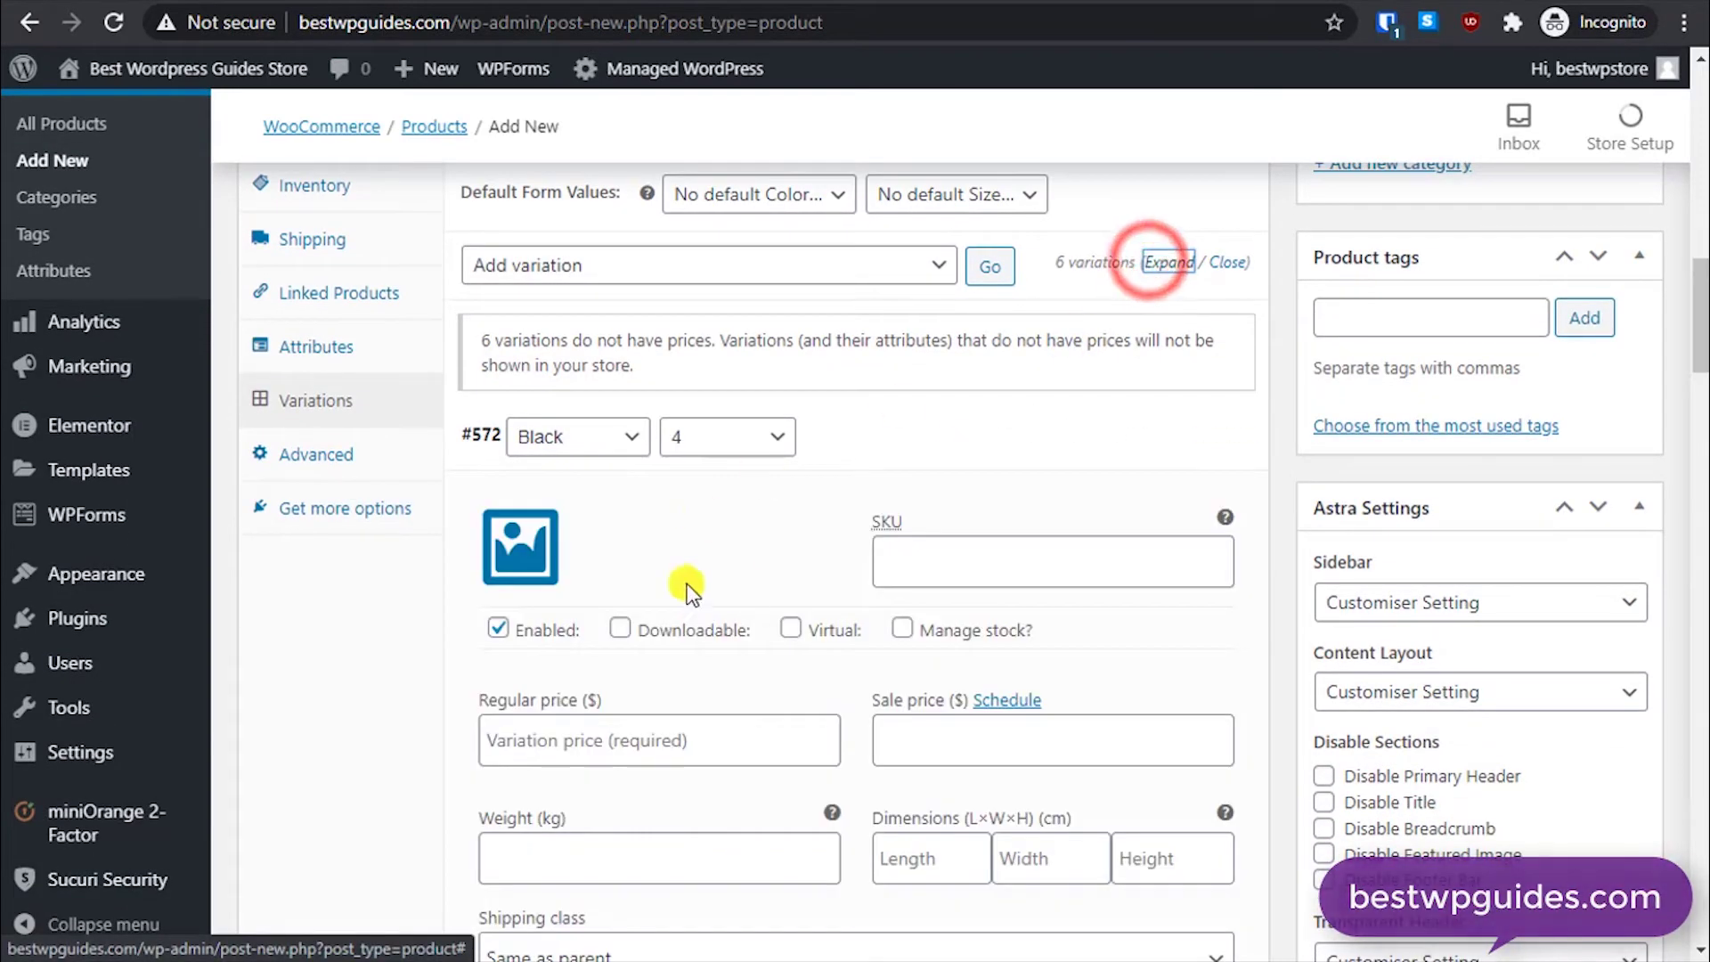
scroll(440, 570, down, 4)
scroll(446, 548, up, 2)
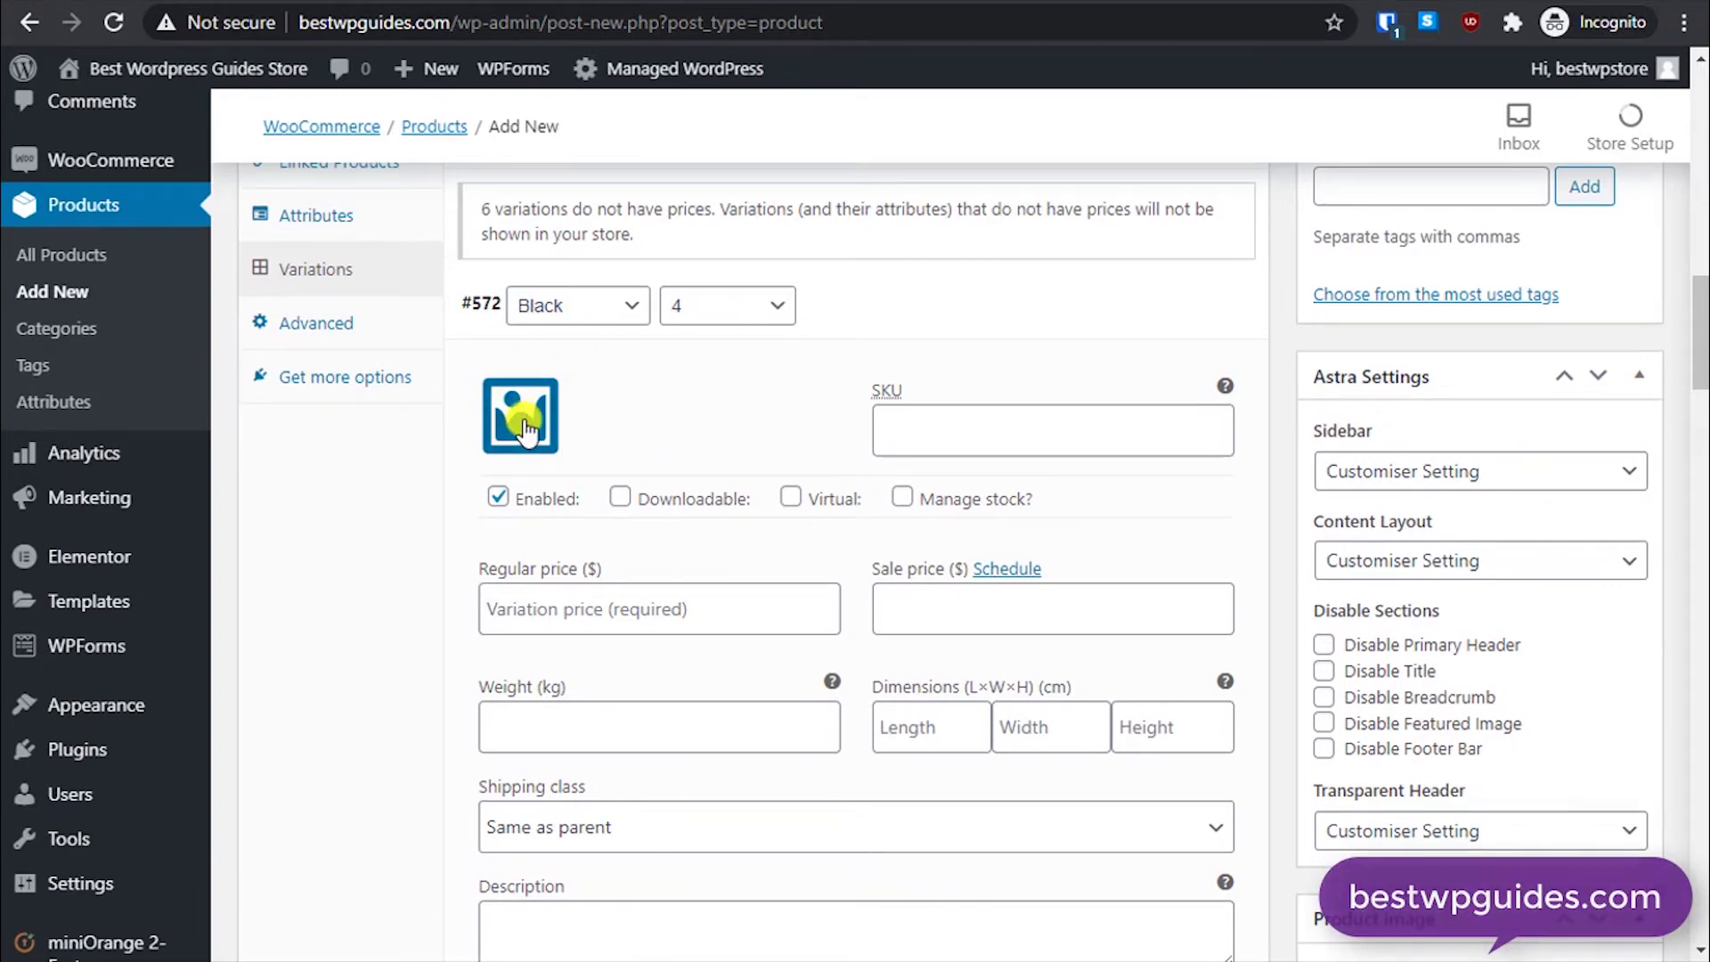
scroll(1412, 623, down, 7)
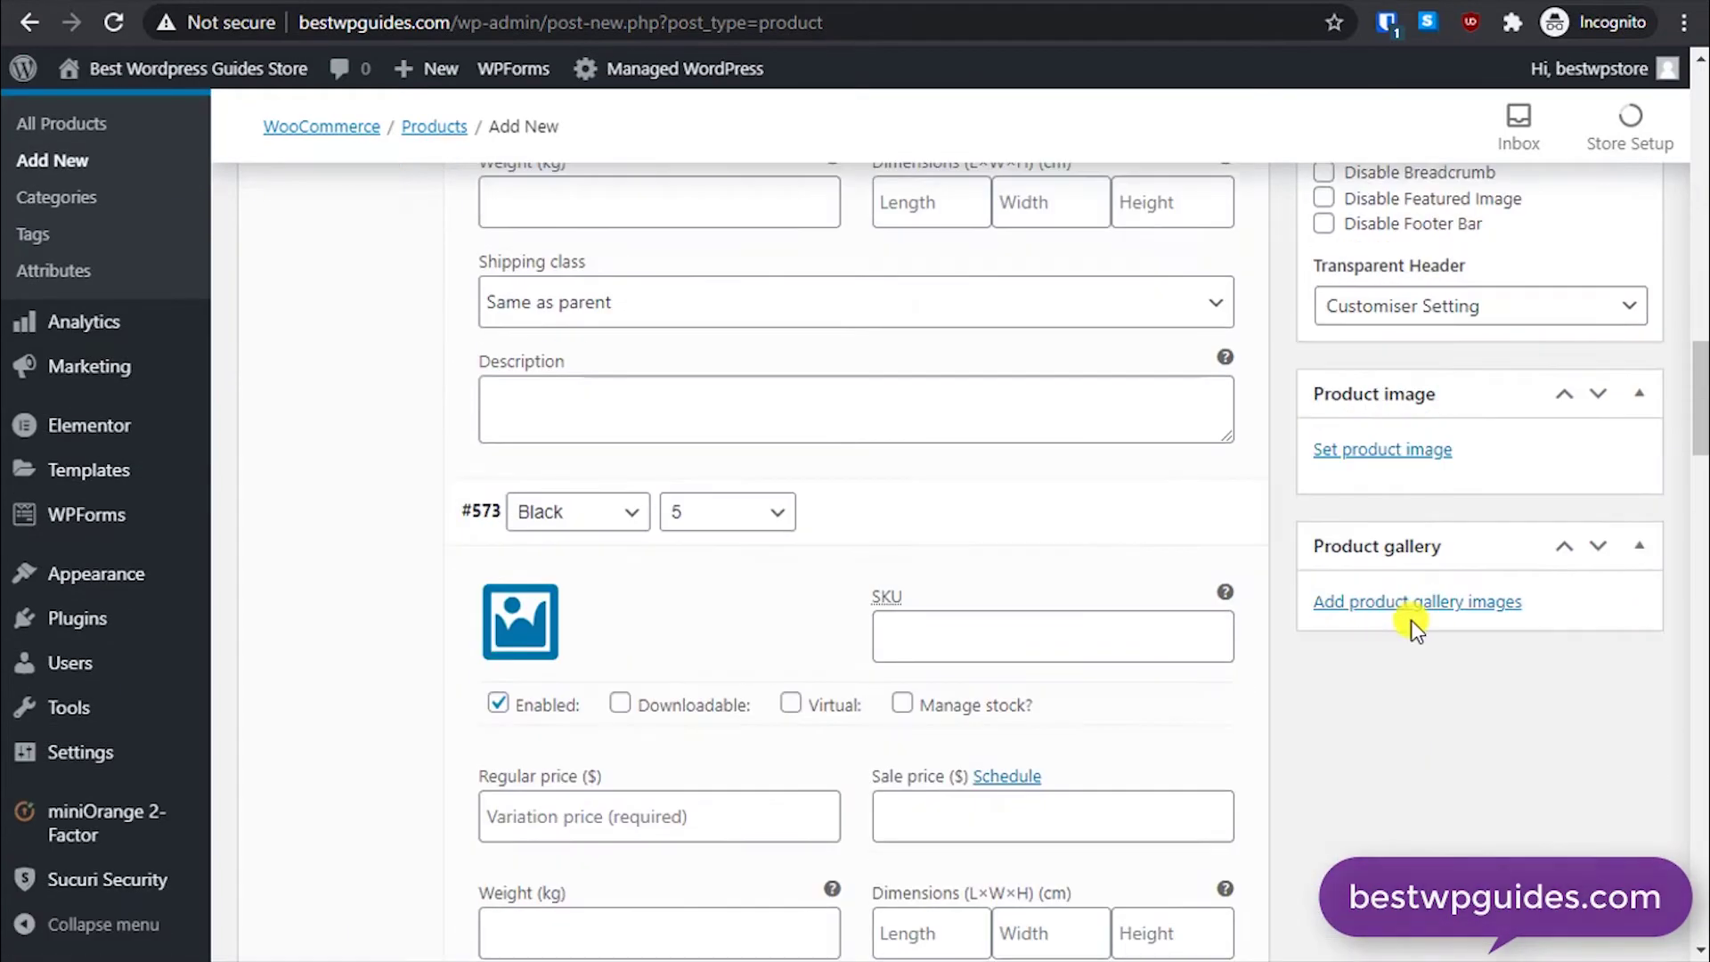
scroll(1426, 648, up, 4)
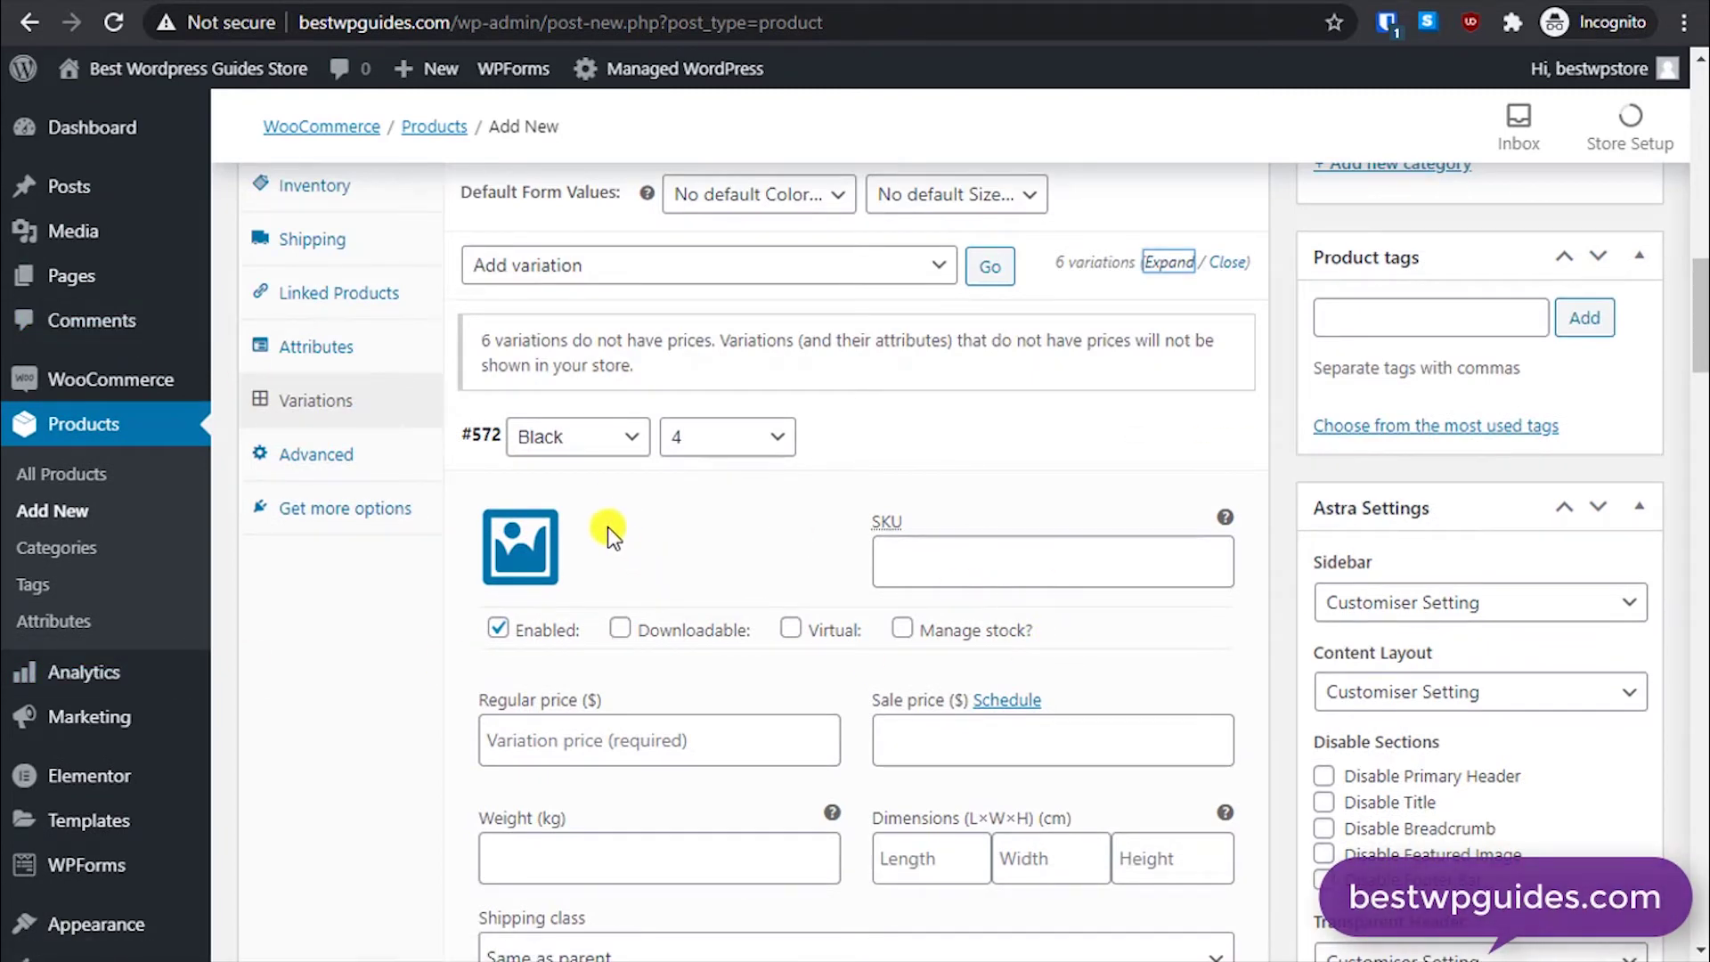
click(513, 572)
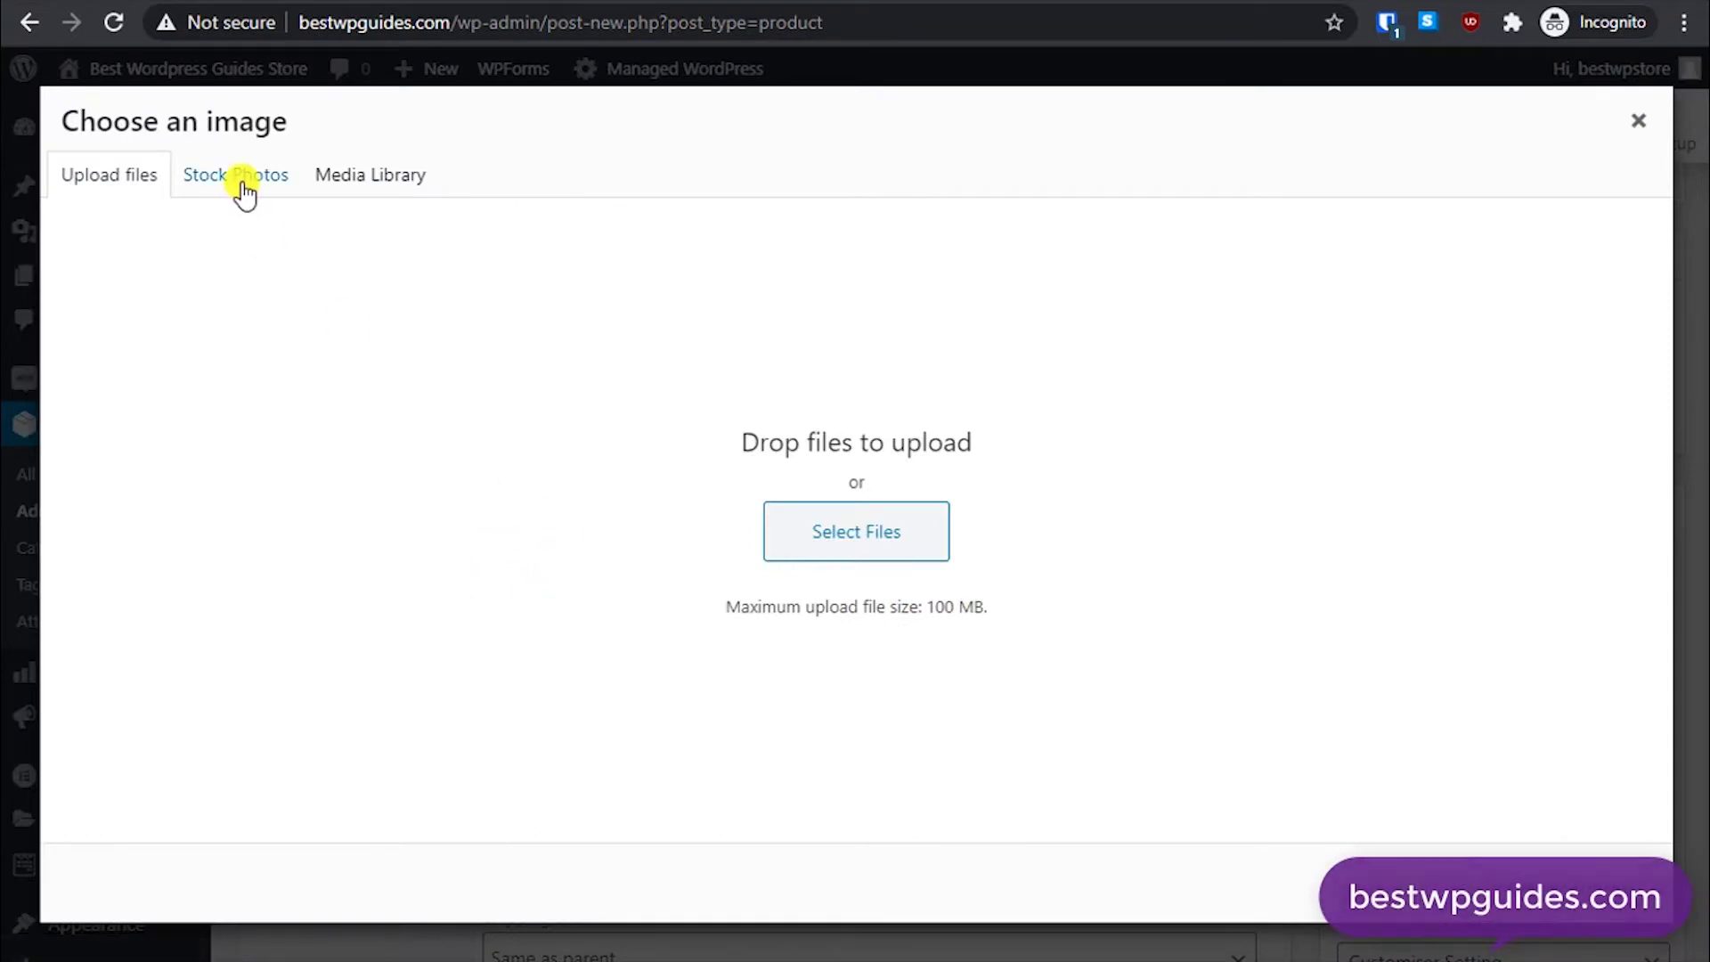
click(239, 176)
click(350, 173)
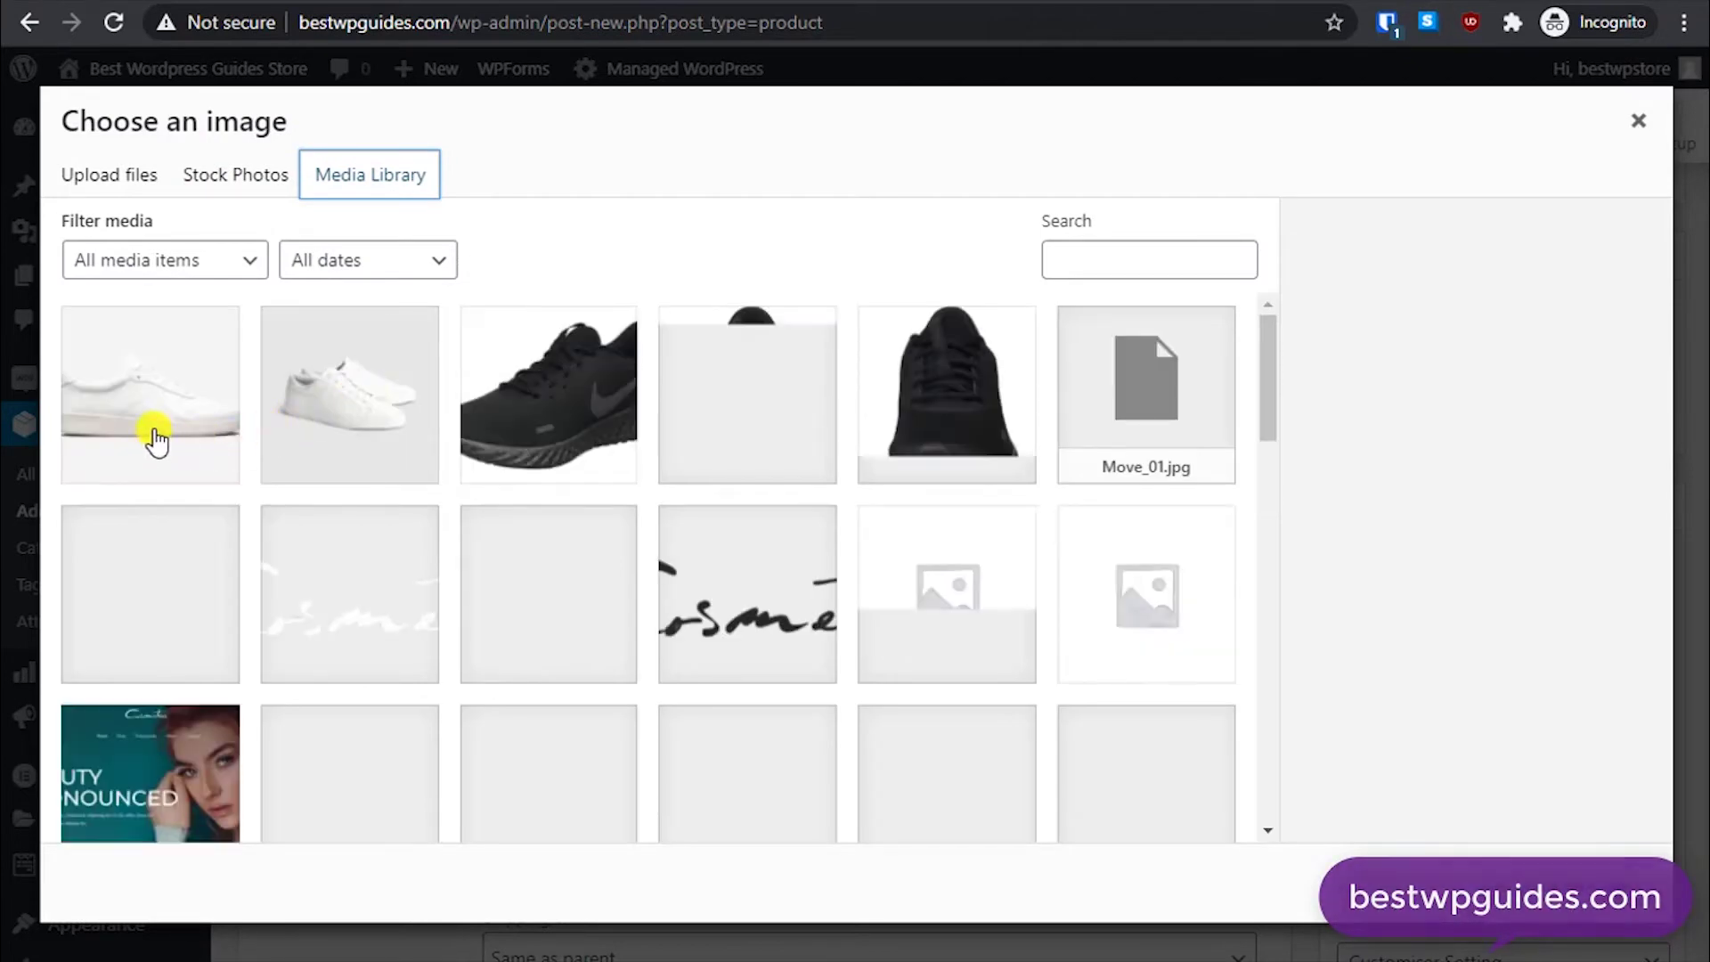
click(154, 436)
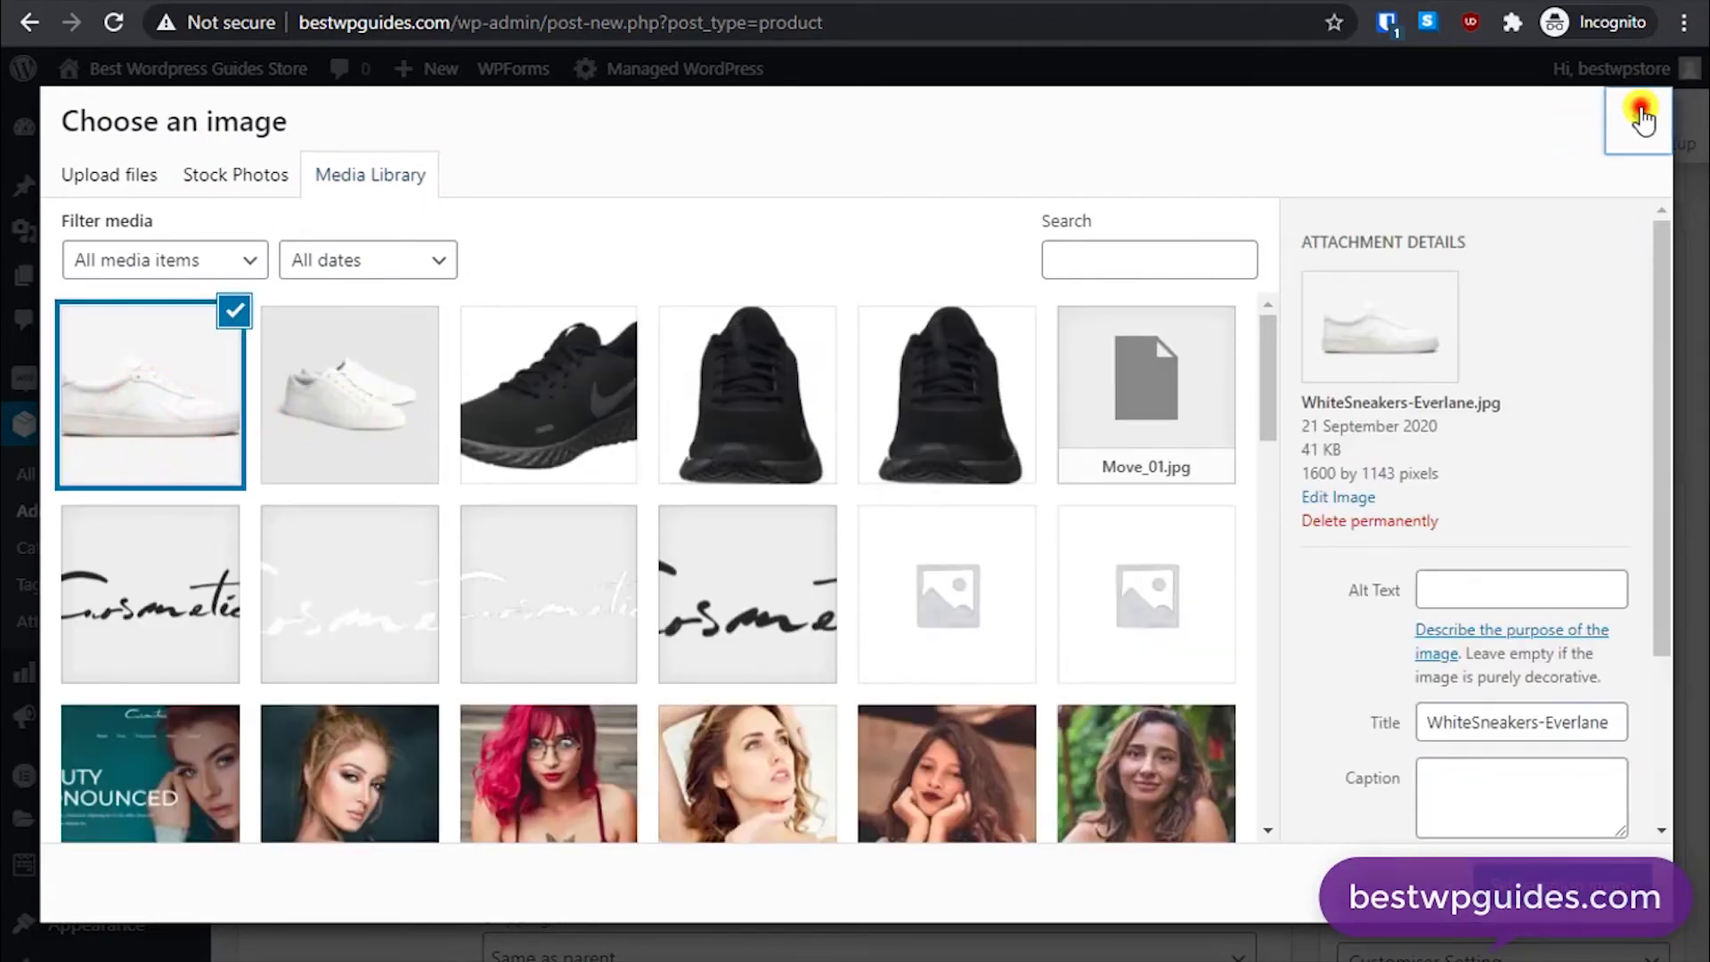
click(1638, 121)
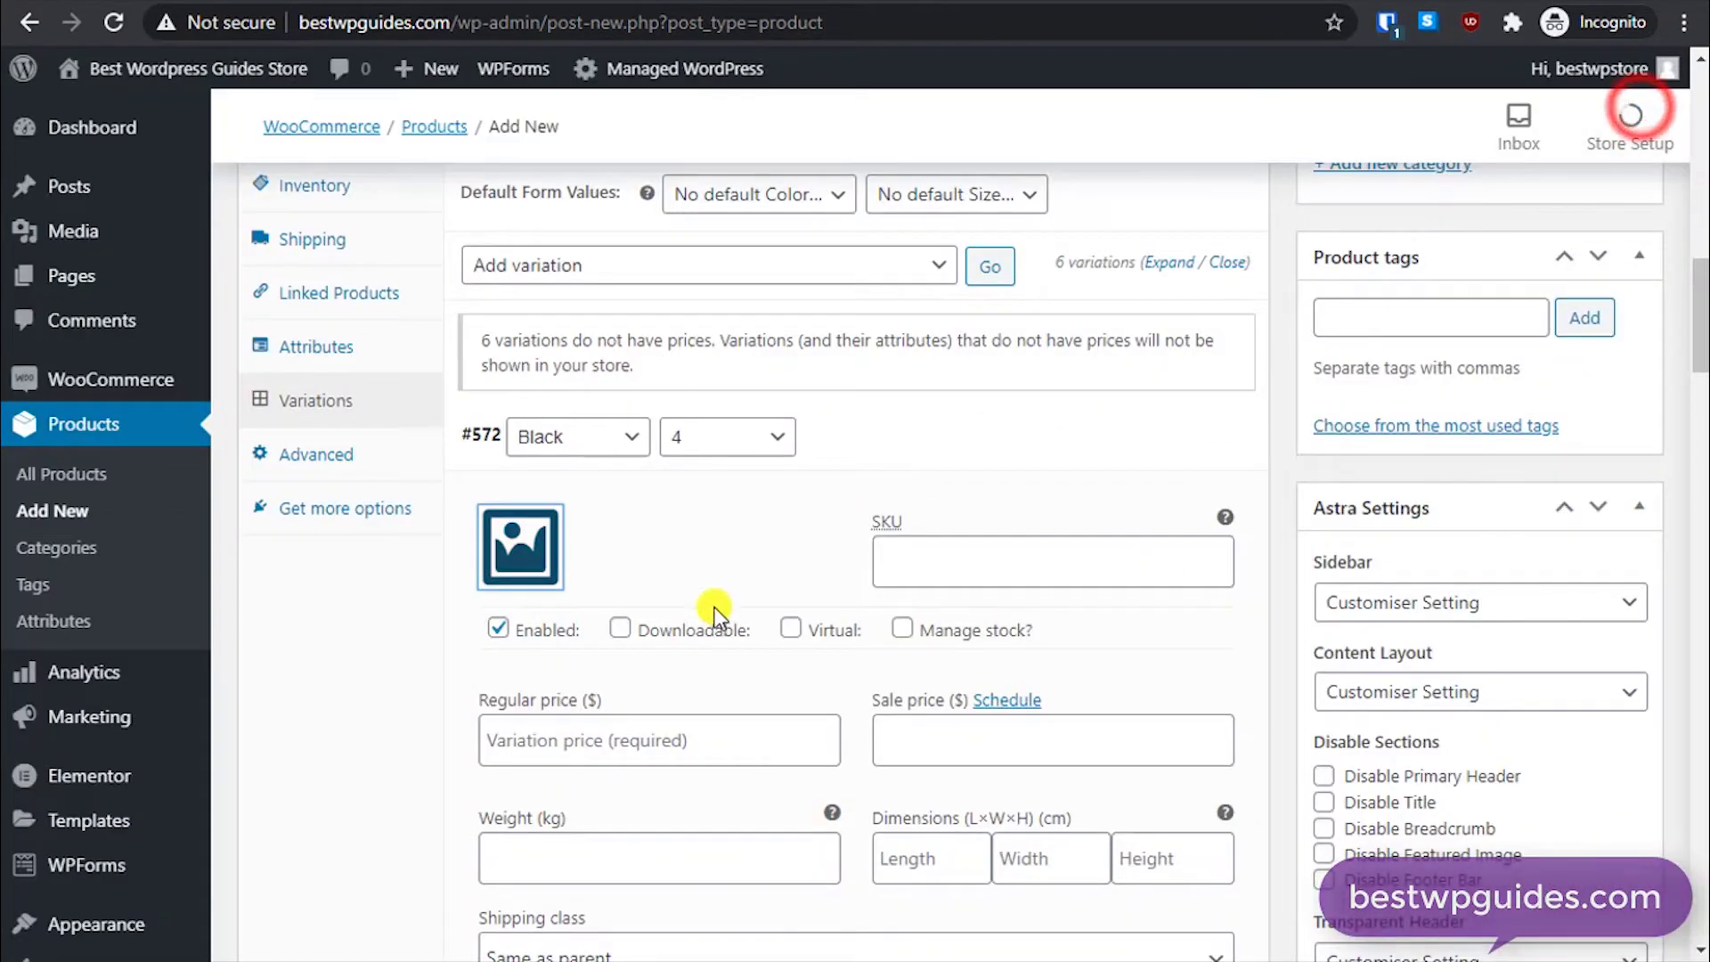
Step: Set nike-main.png from the media library as the image of the Black size 4 variation
click(541, 532)
click(546, 418)
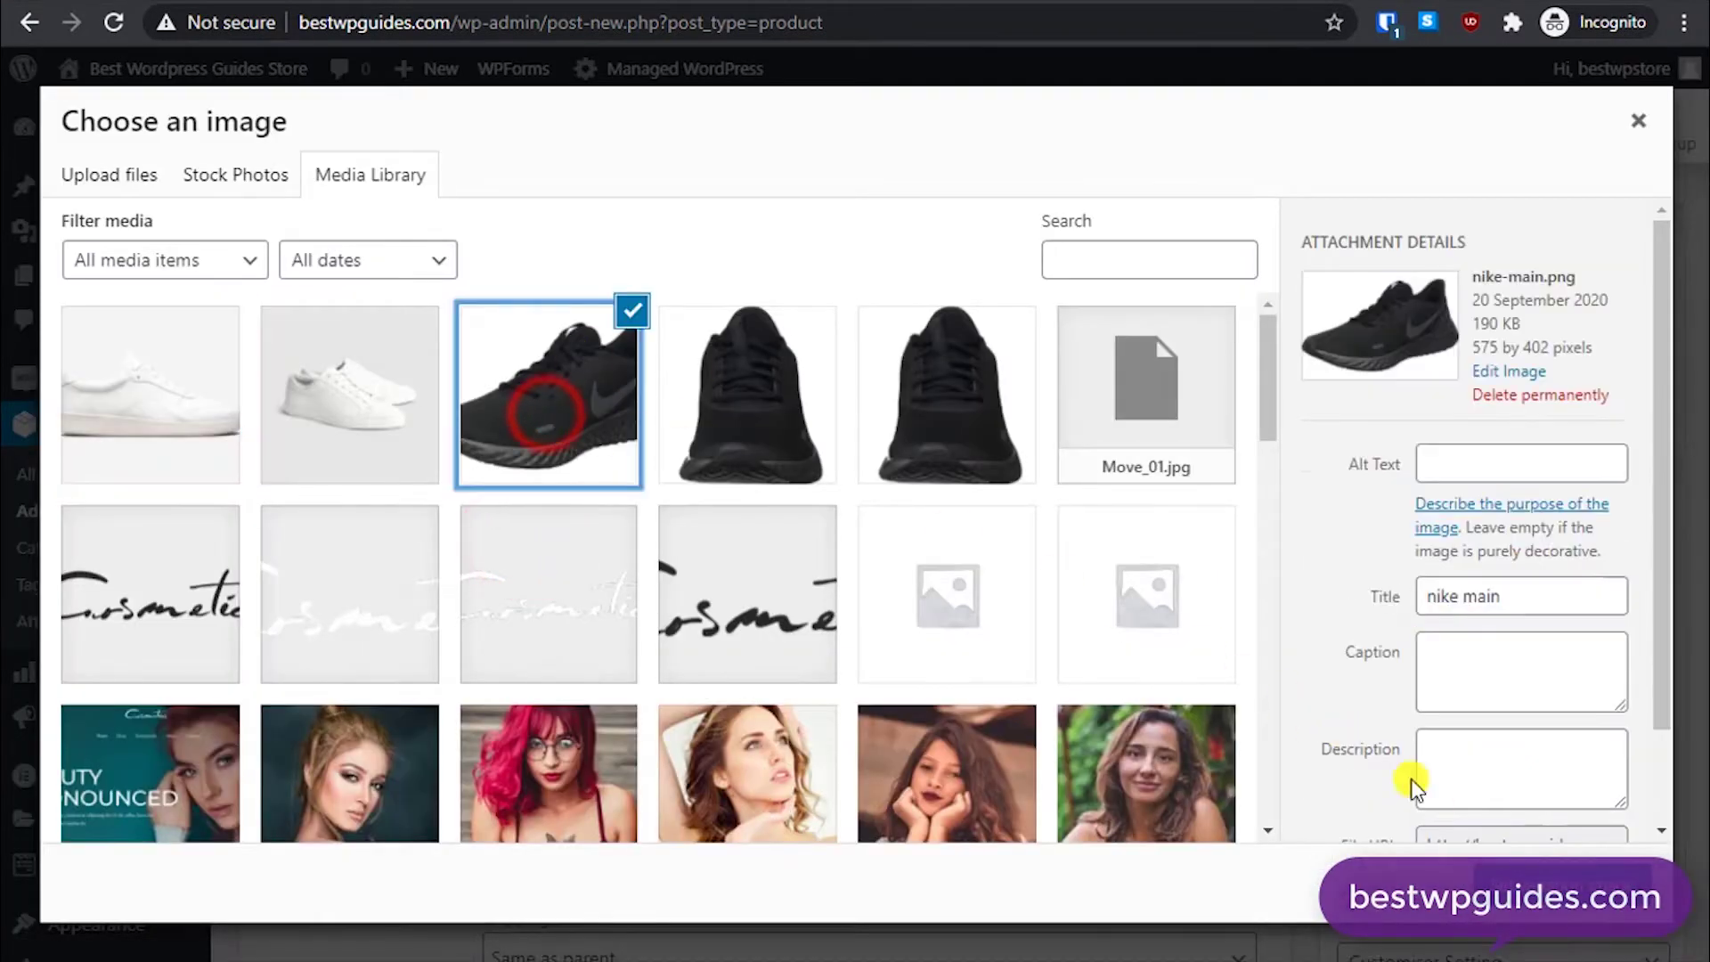
click(1551, 881)
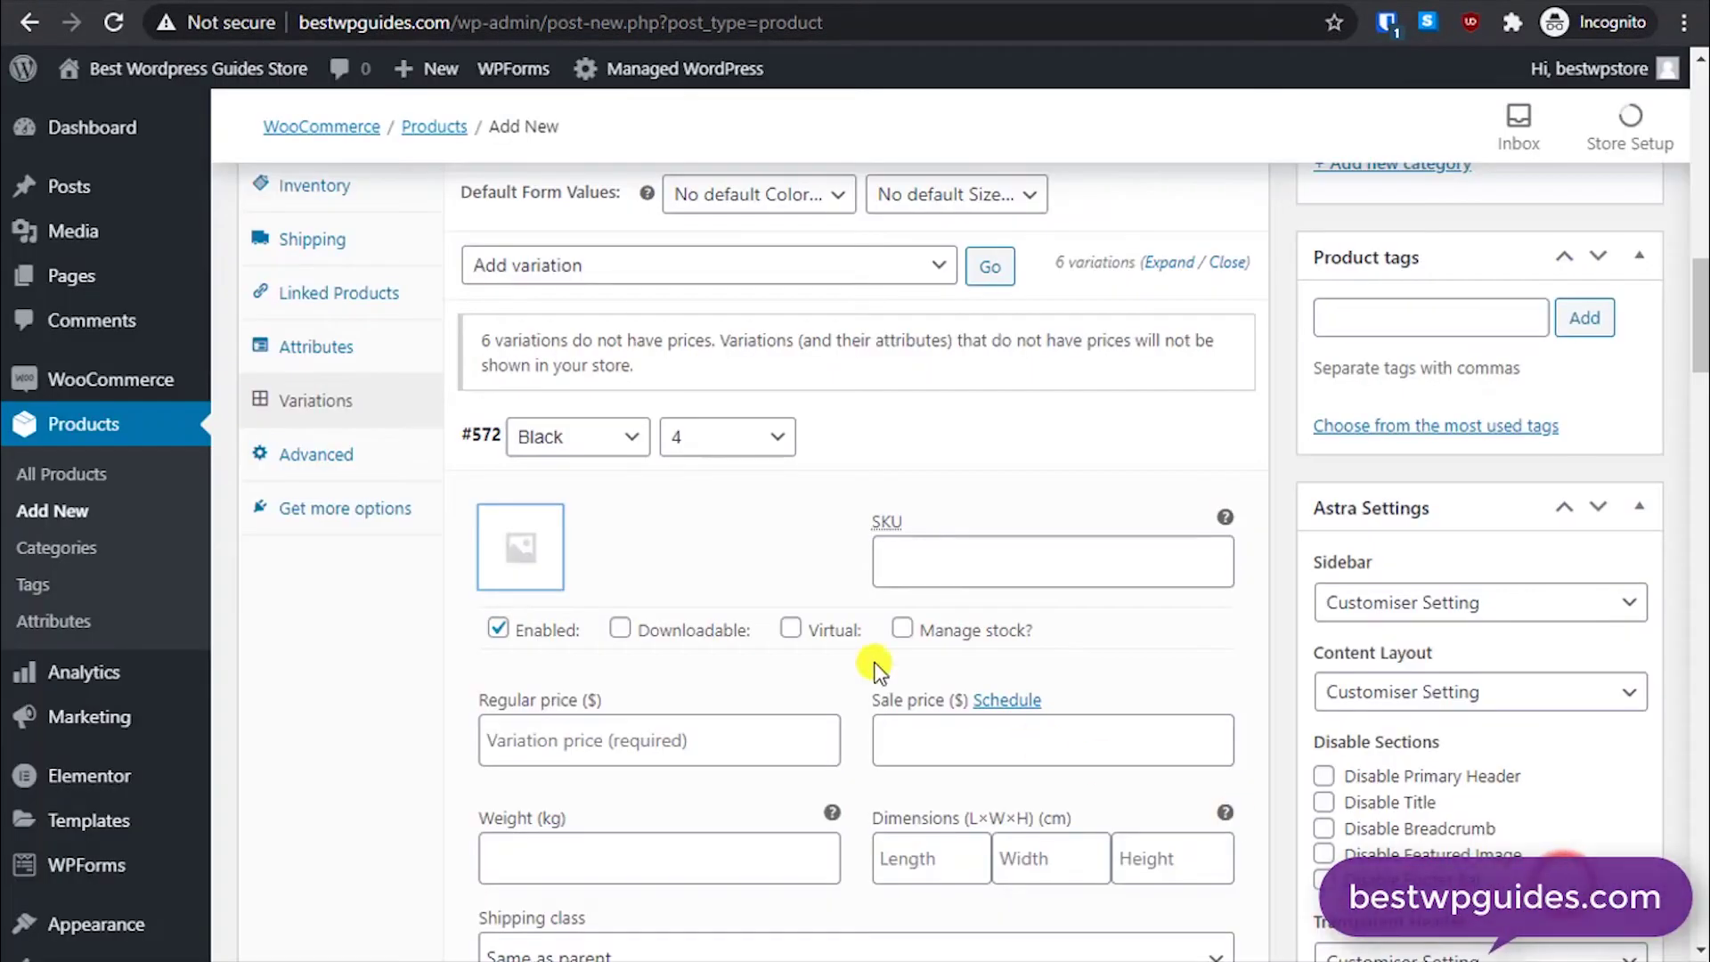
Step: Assign the nike-main.png image to the Black size 5 and Black size 6 variations
scroll(604, 564, down, 10)
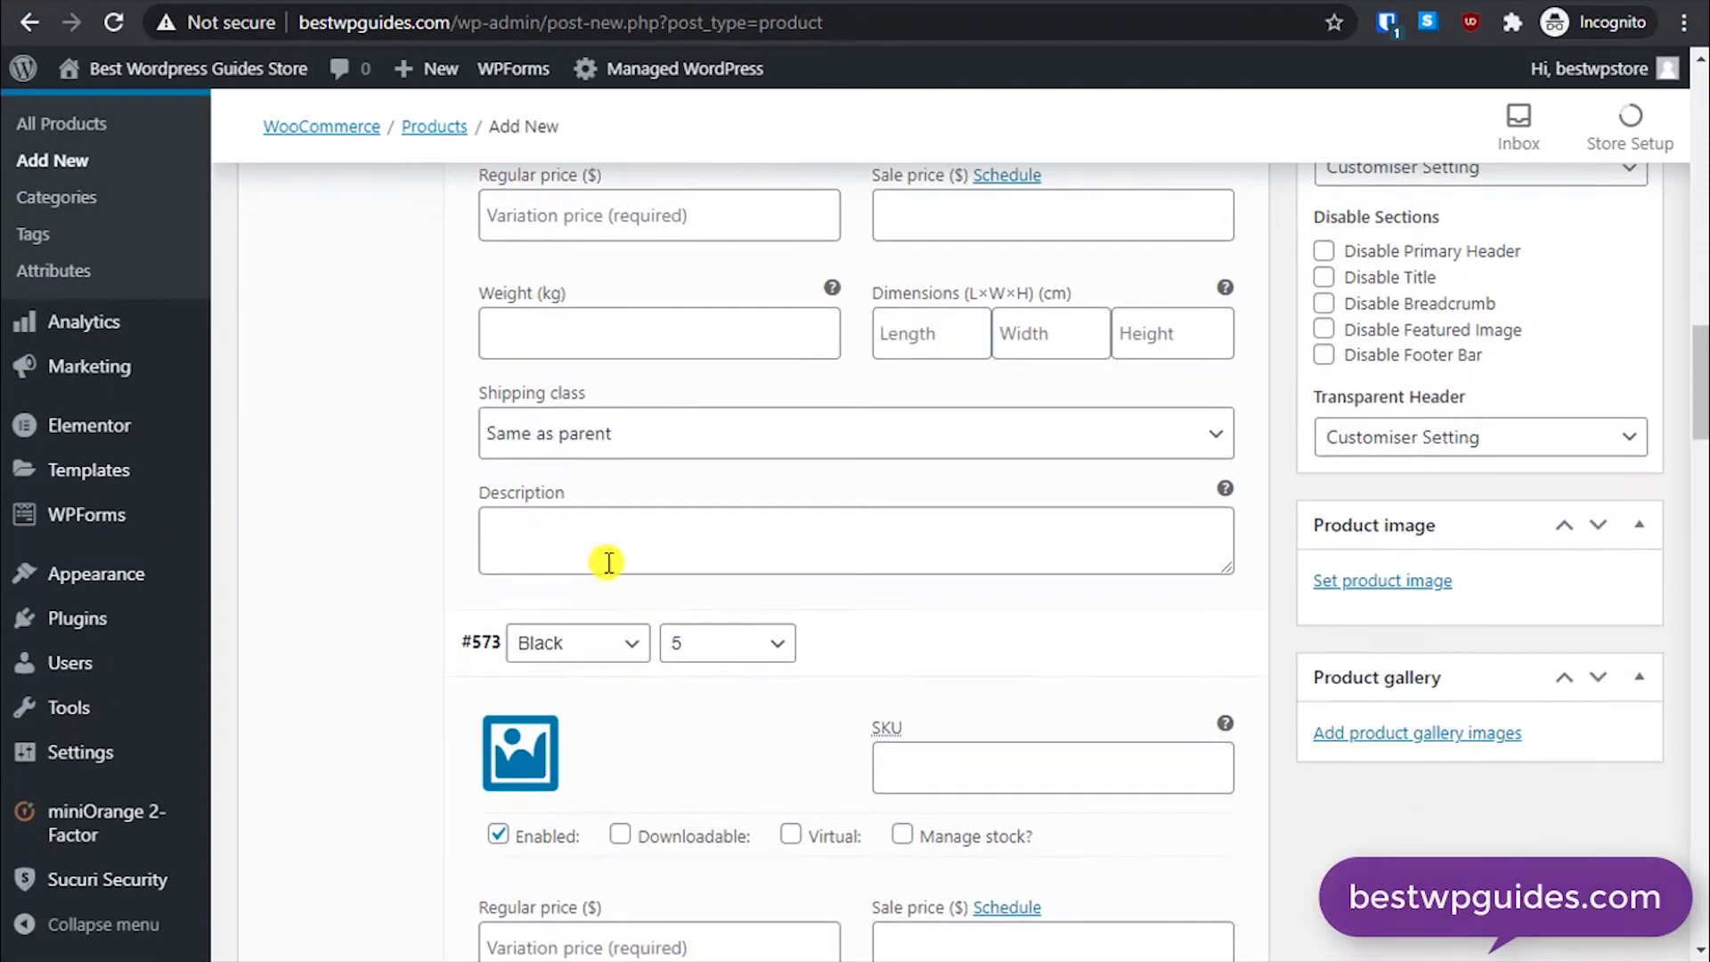
scroll(599, 392, down, 5)
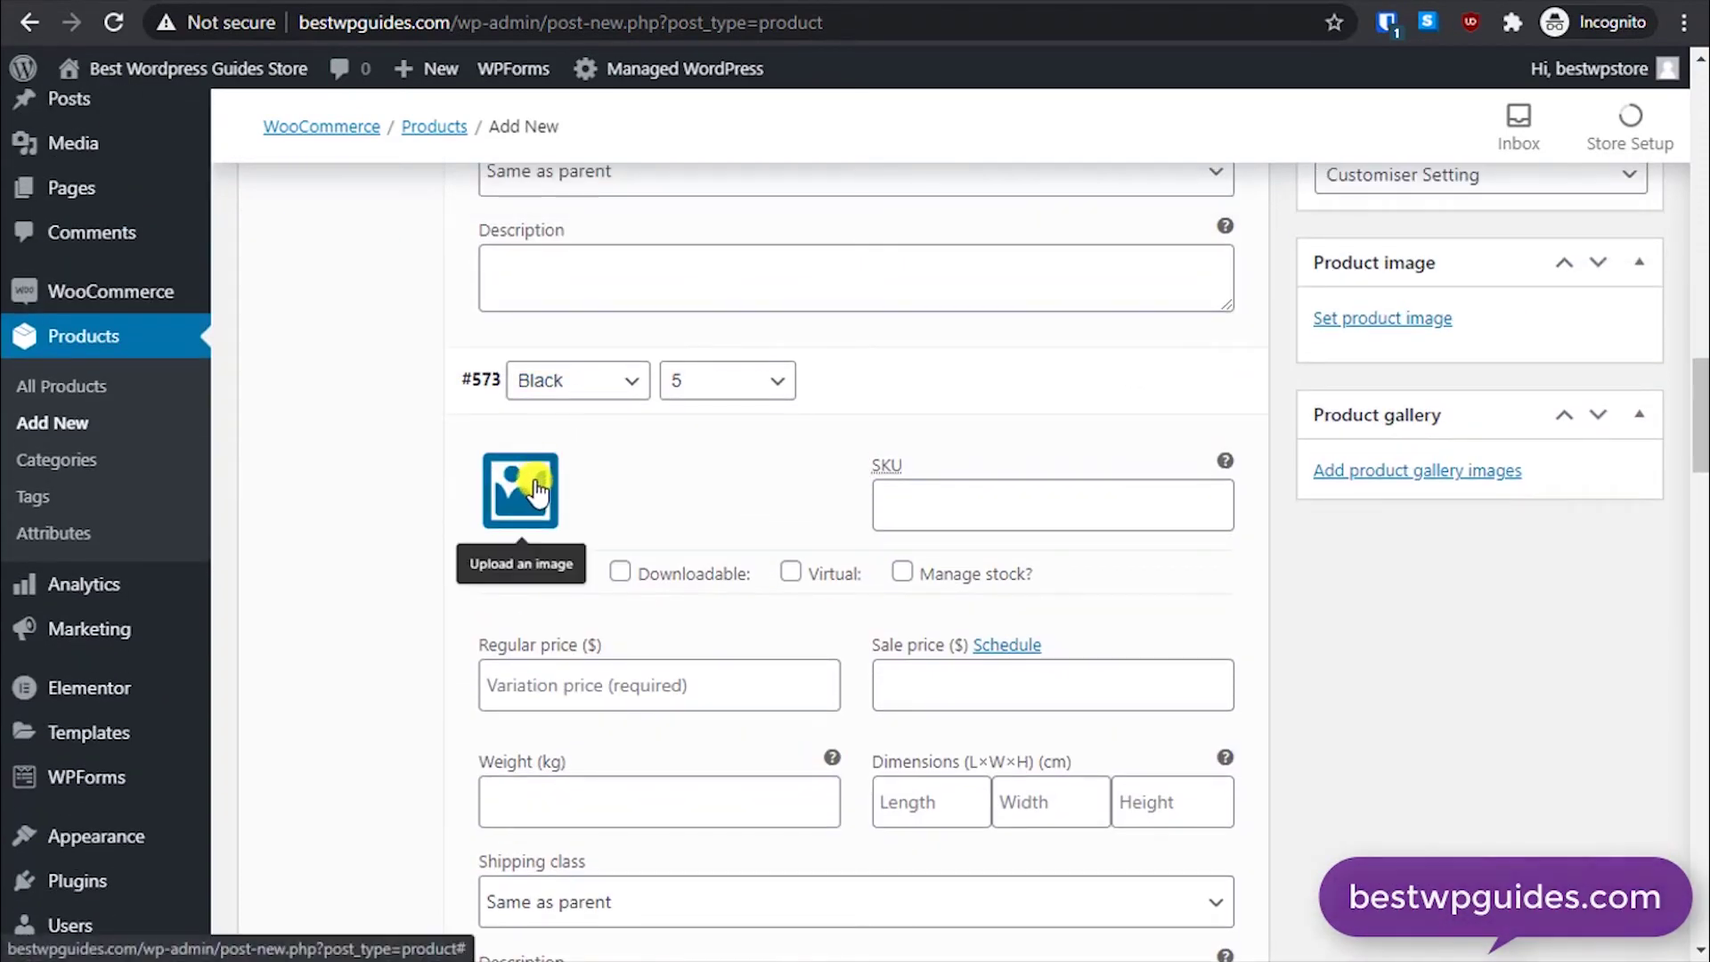
click(532, 480)
click(618, 443)
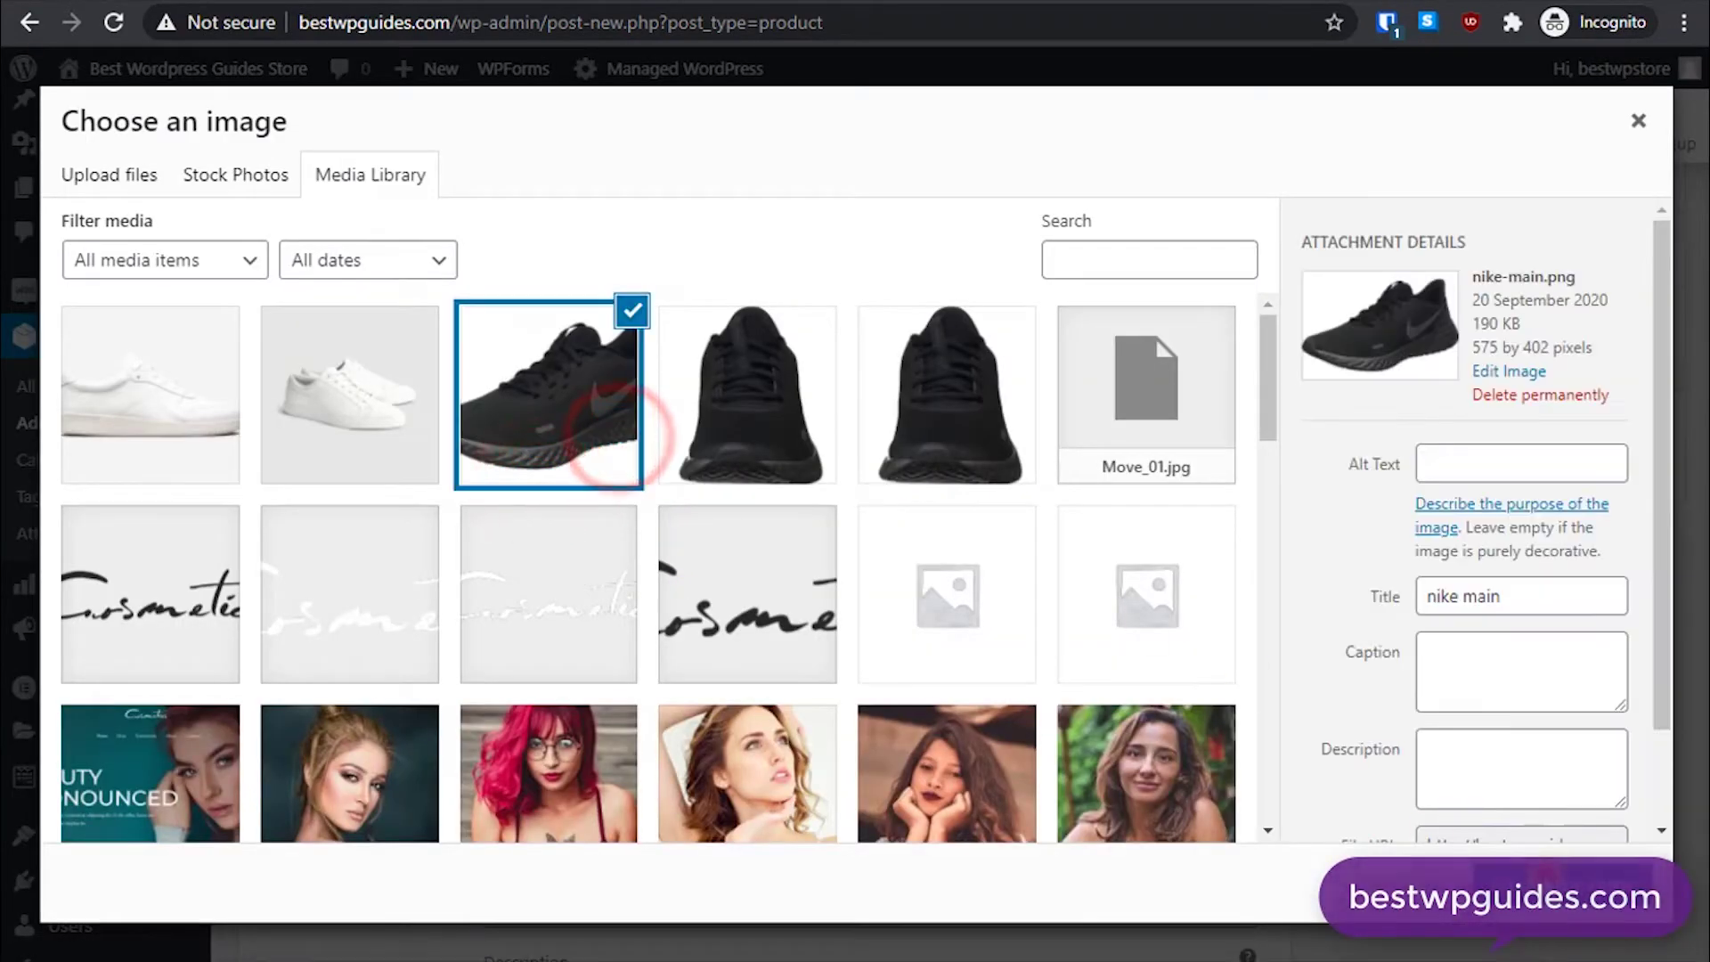
click(1548, 869)
click(552, 686)
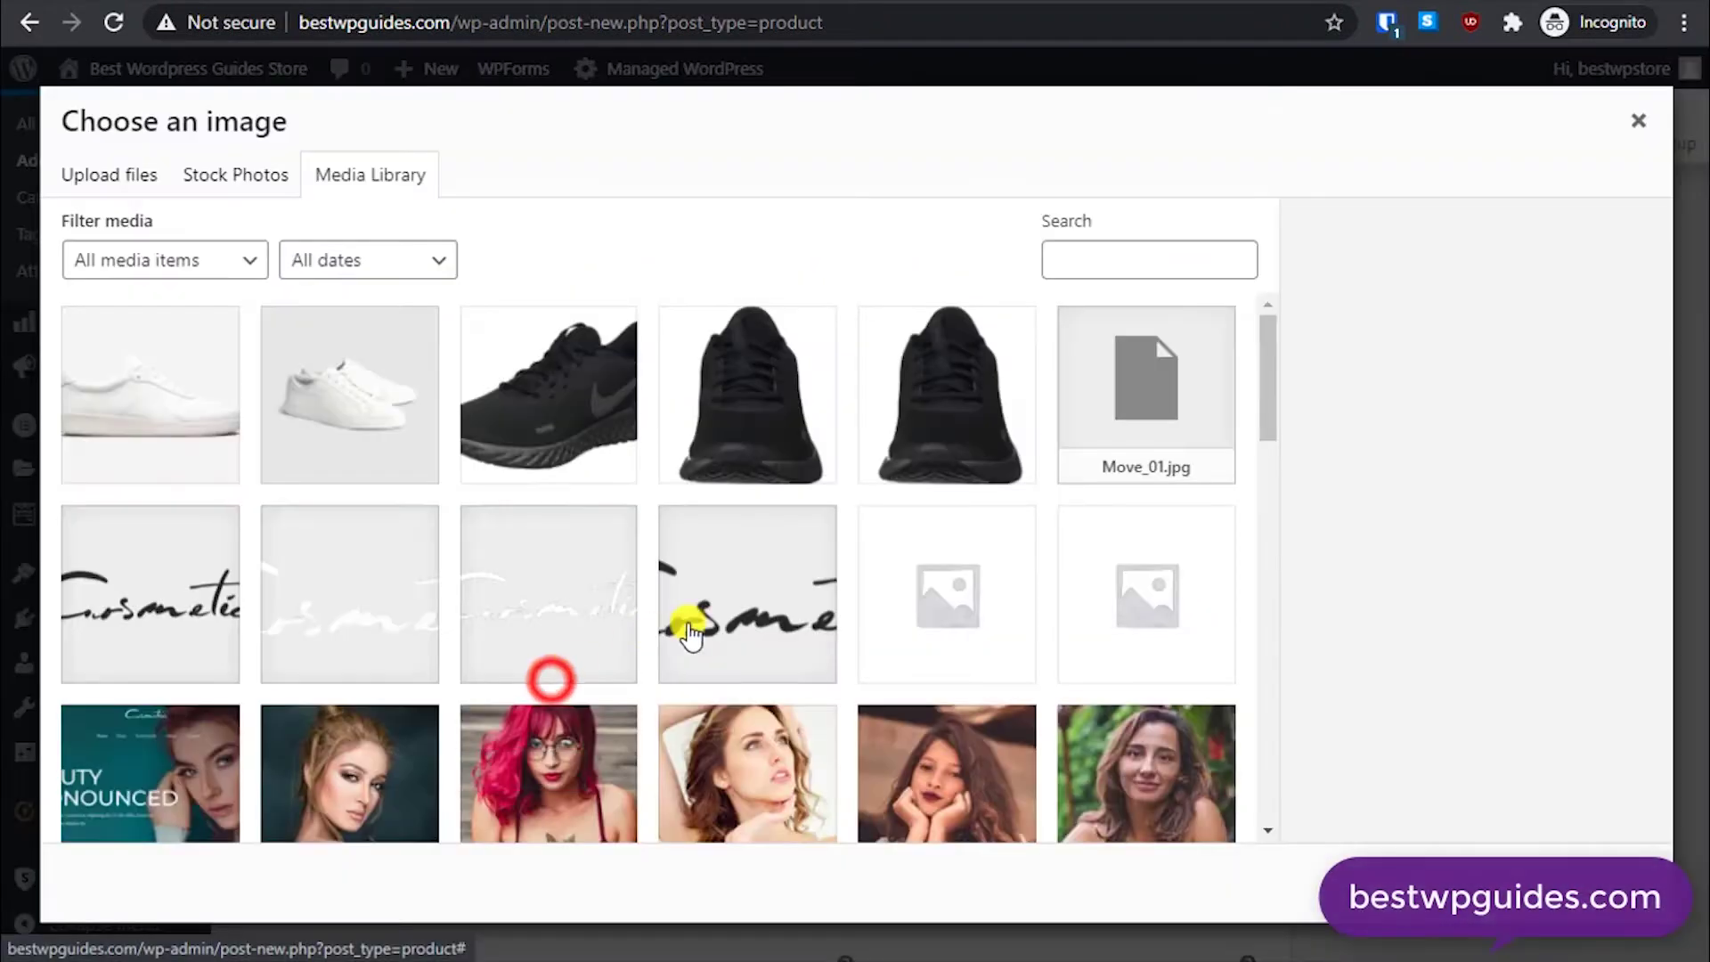
click(592, 382)
click(1505, 864)
Step: Set WhiteSneakers-Everlane.jpg from the media library as the image of the White size 4 variation
scroll(790, 500, down, 10)
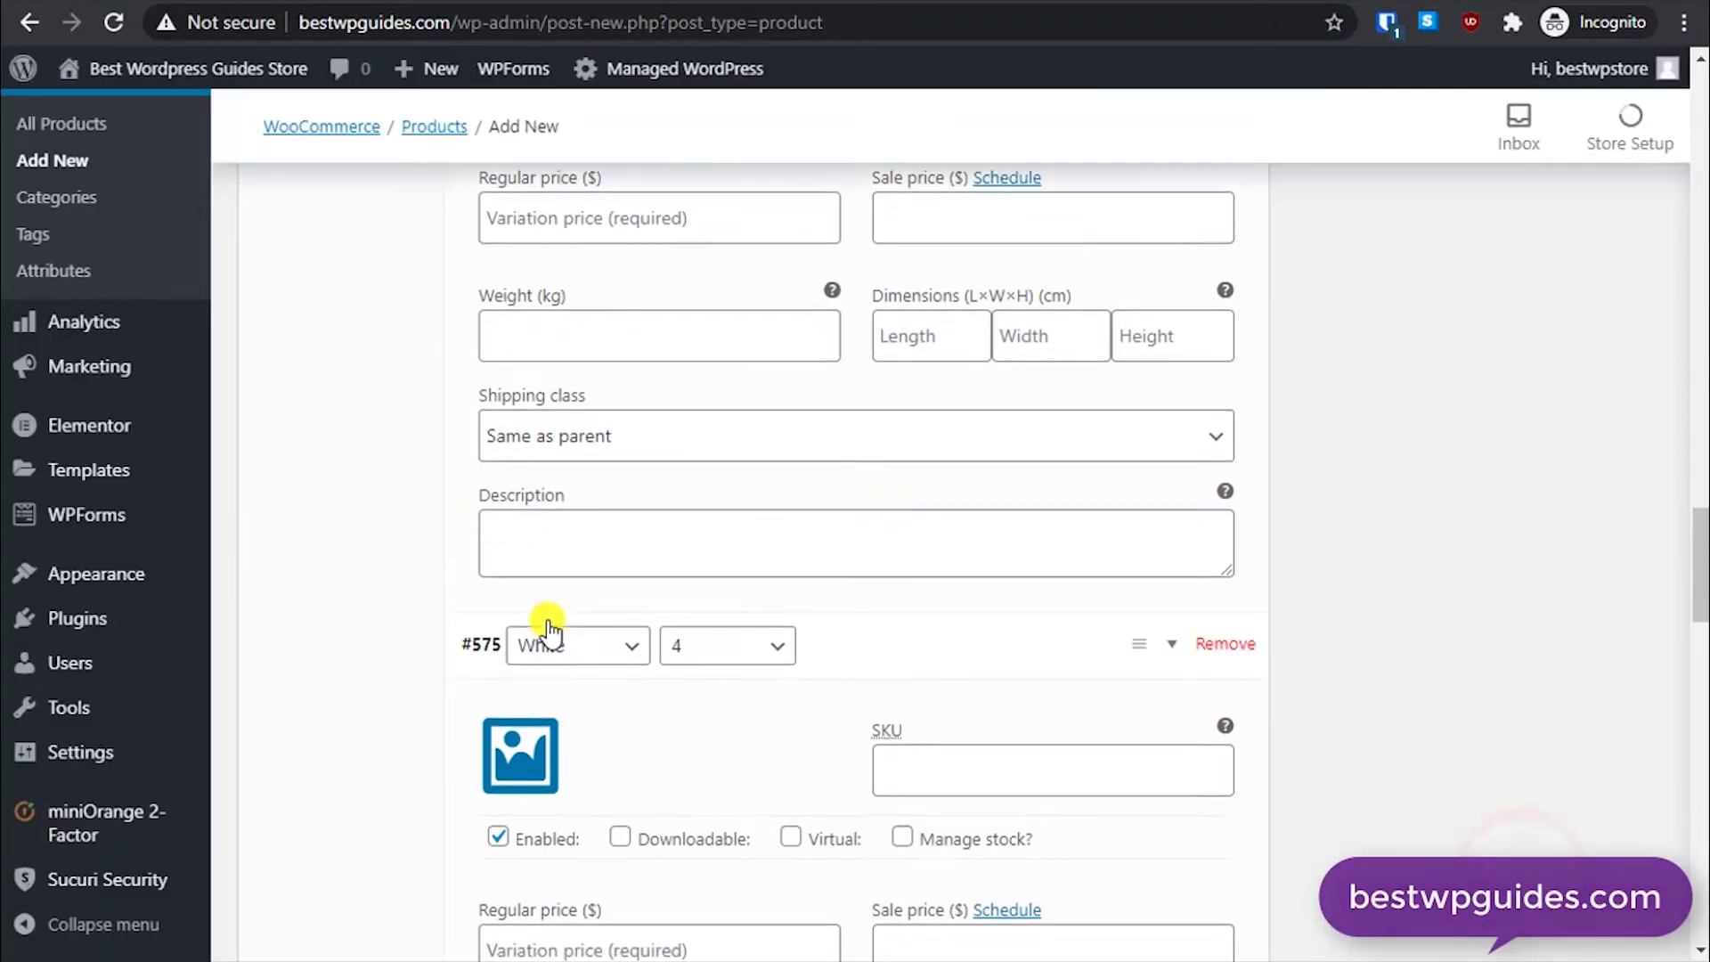
click(542, 503)
click(183, 405)
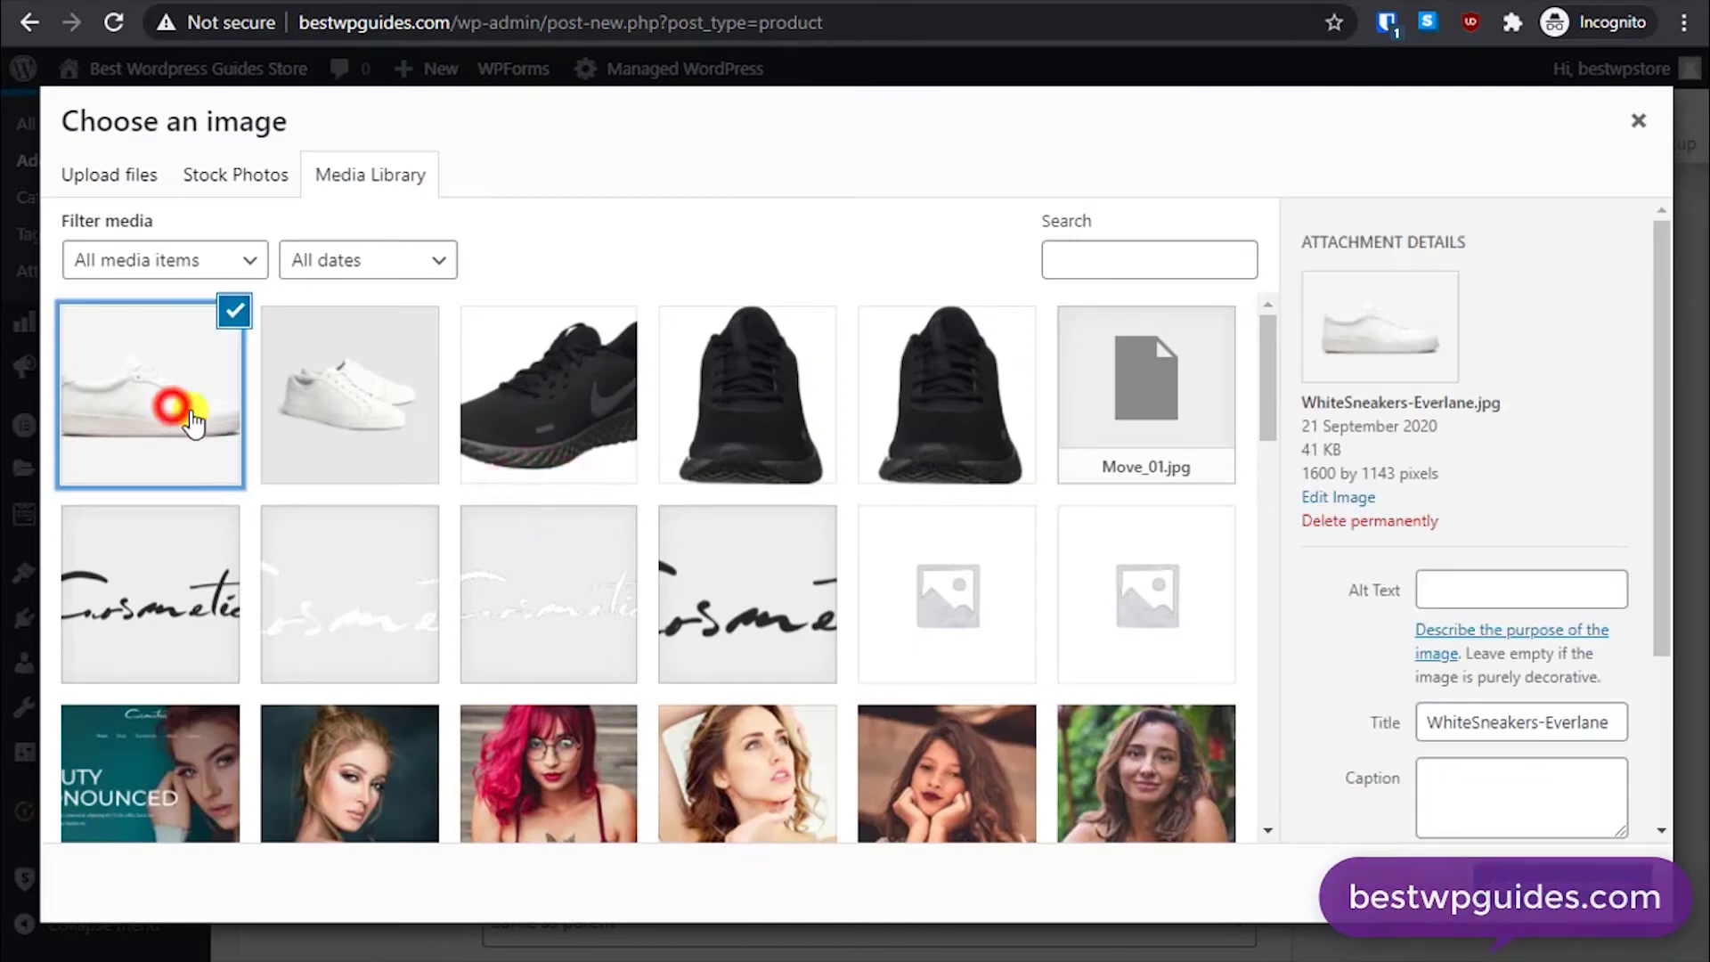
click(1523, 868)
Step: Assign the WhiteSneakers-Everlane.jpg image to the White size 5 and White size 6 variations
scroll(877, 610, down, 8)
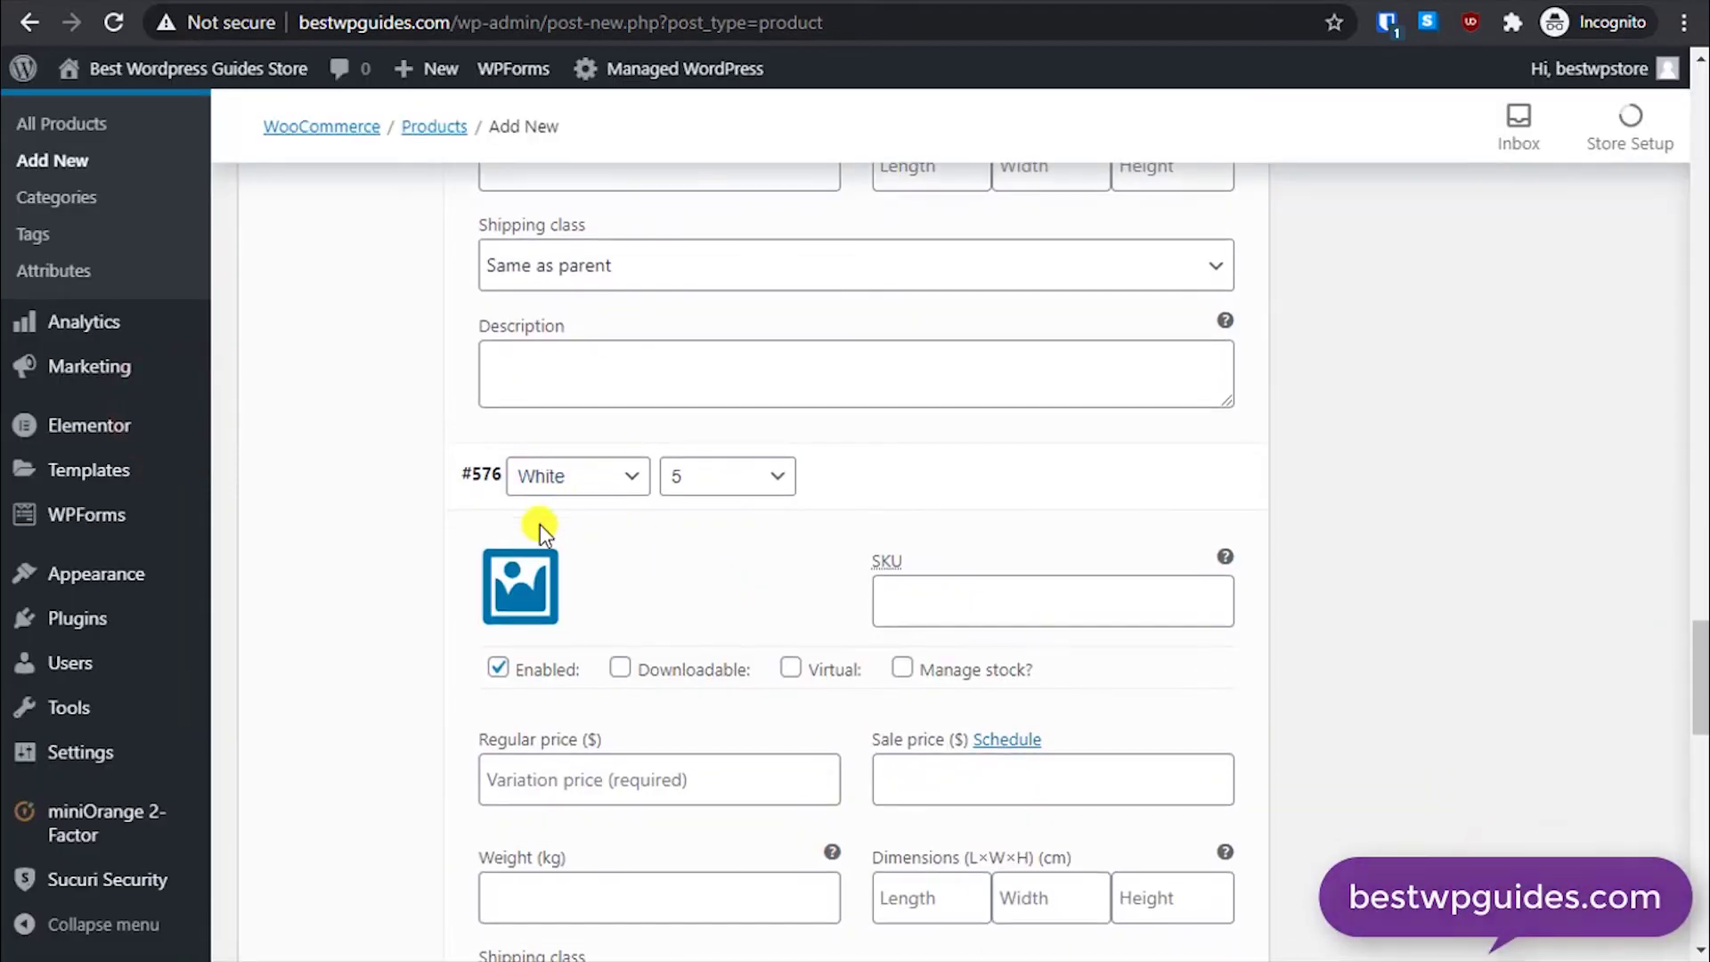
click(539, 557)
click(219, 367)
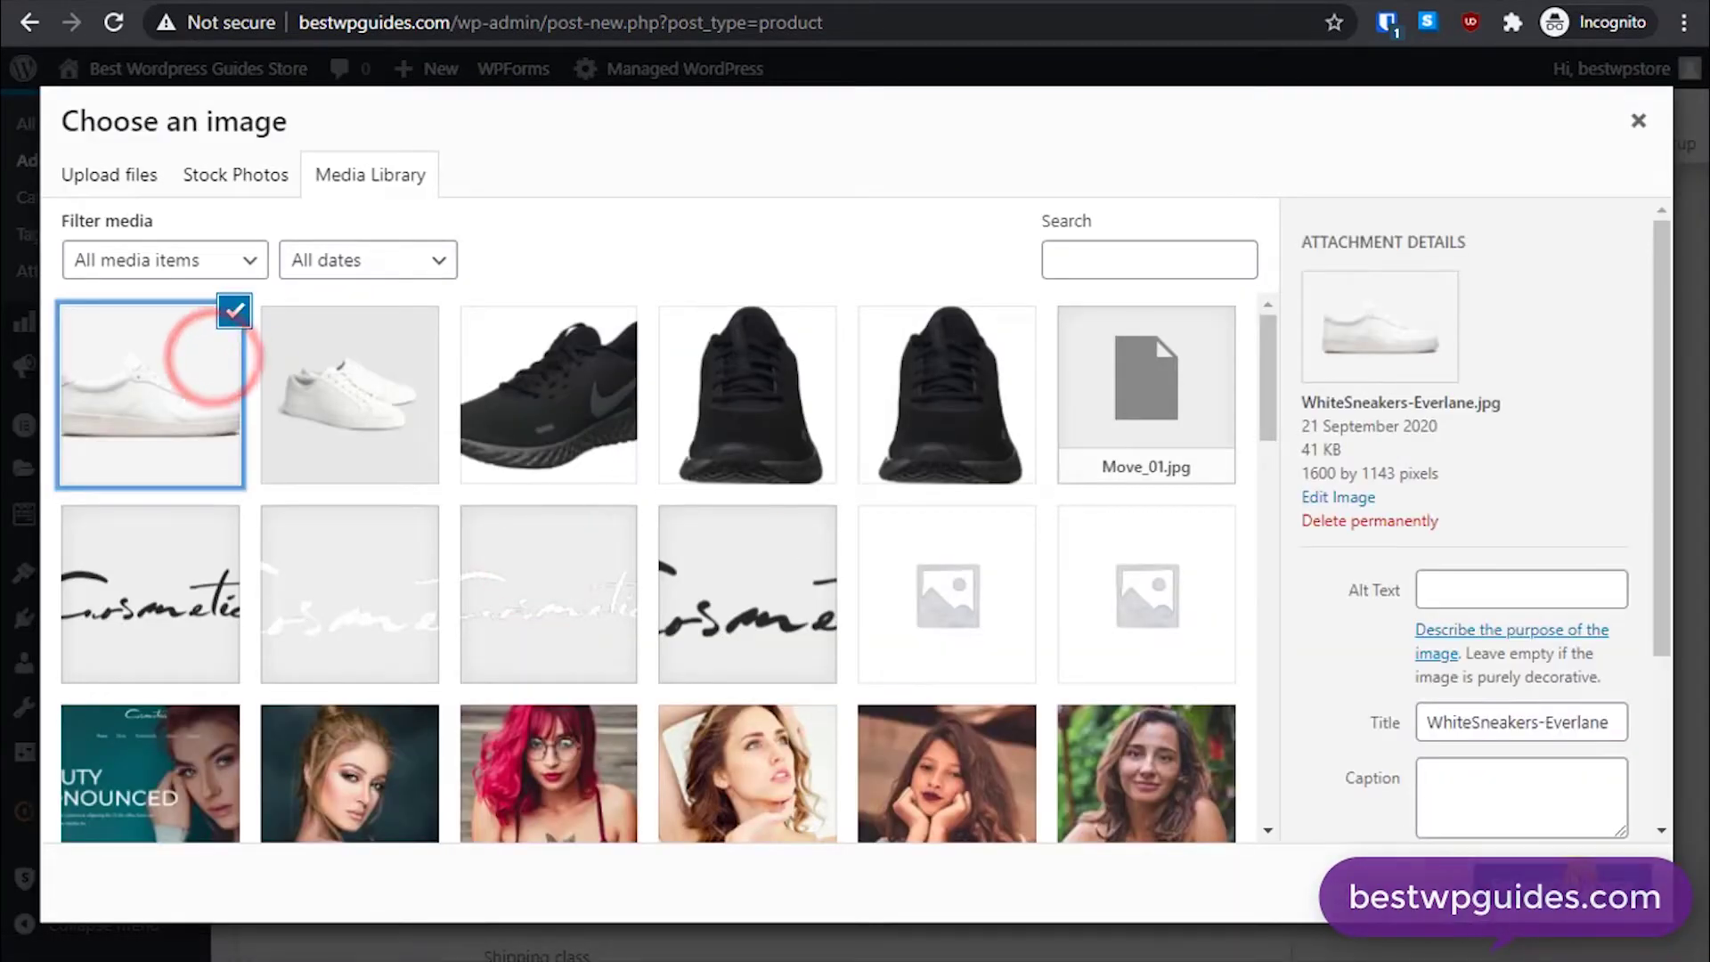
click(1577, 864)
scroll(863, 634, down, 6)
click(522, 659)
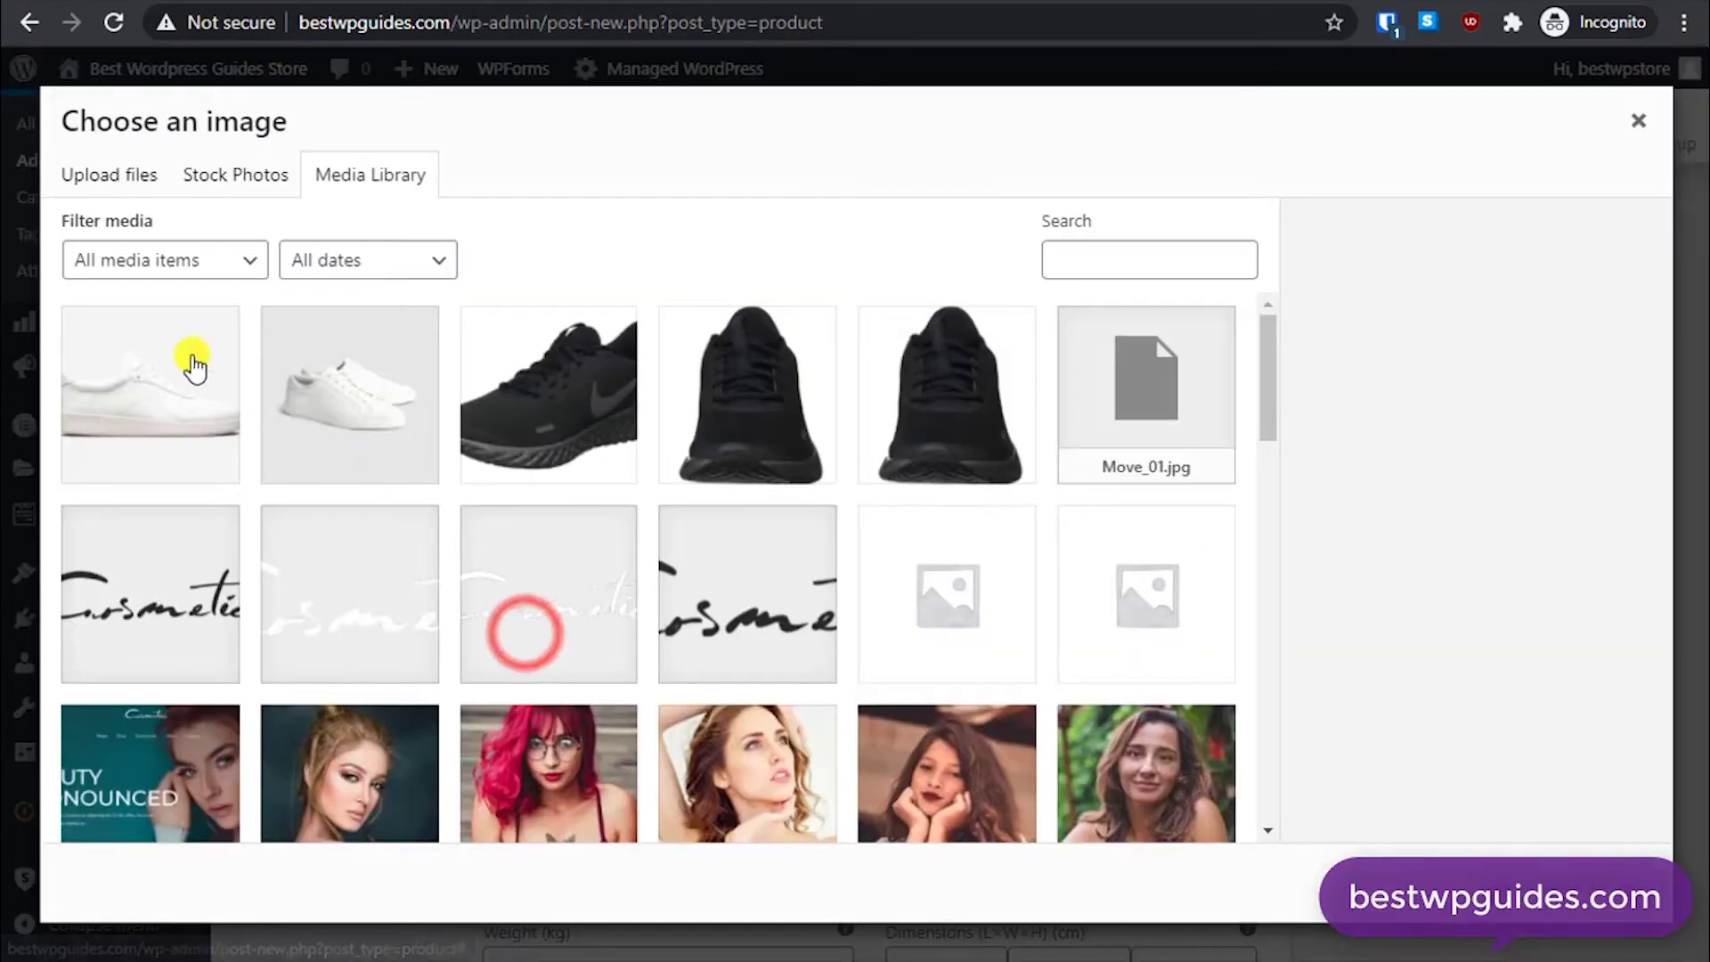
click(186, 354)
click(1581, 881)
Step: Save the changes made to the variations
scroll(704, 615, down, 5)
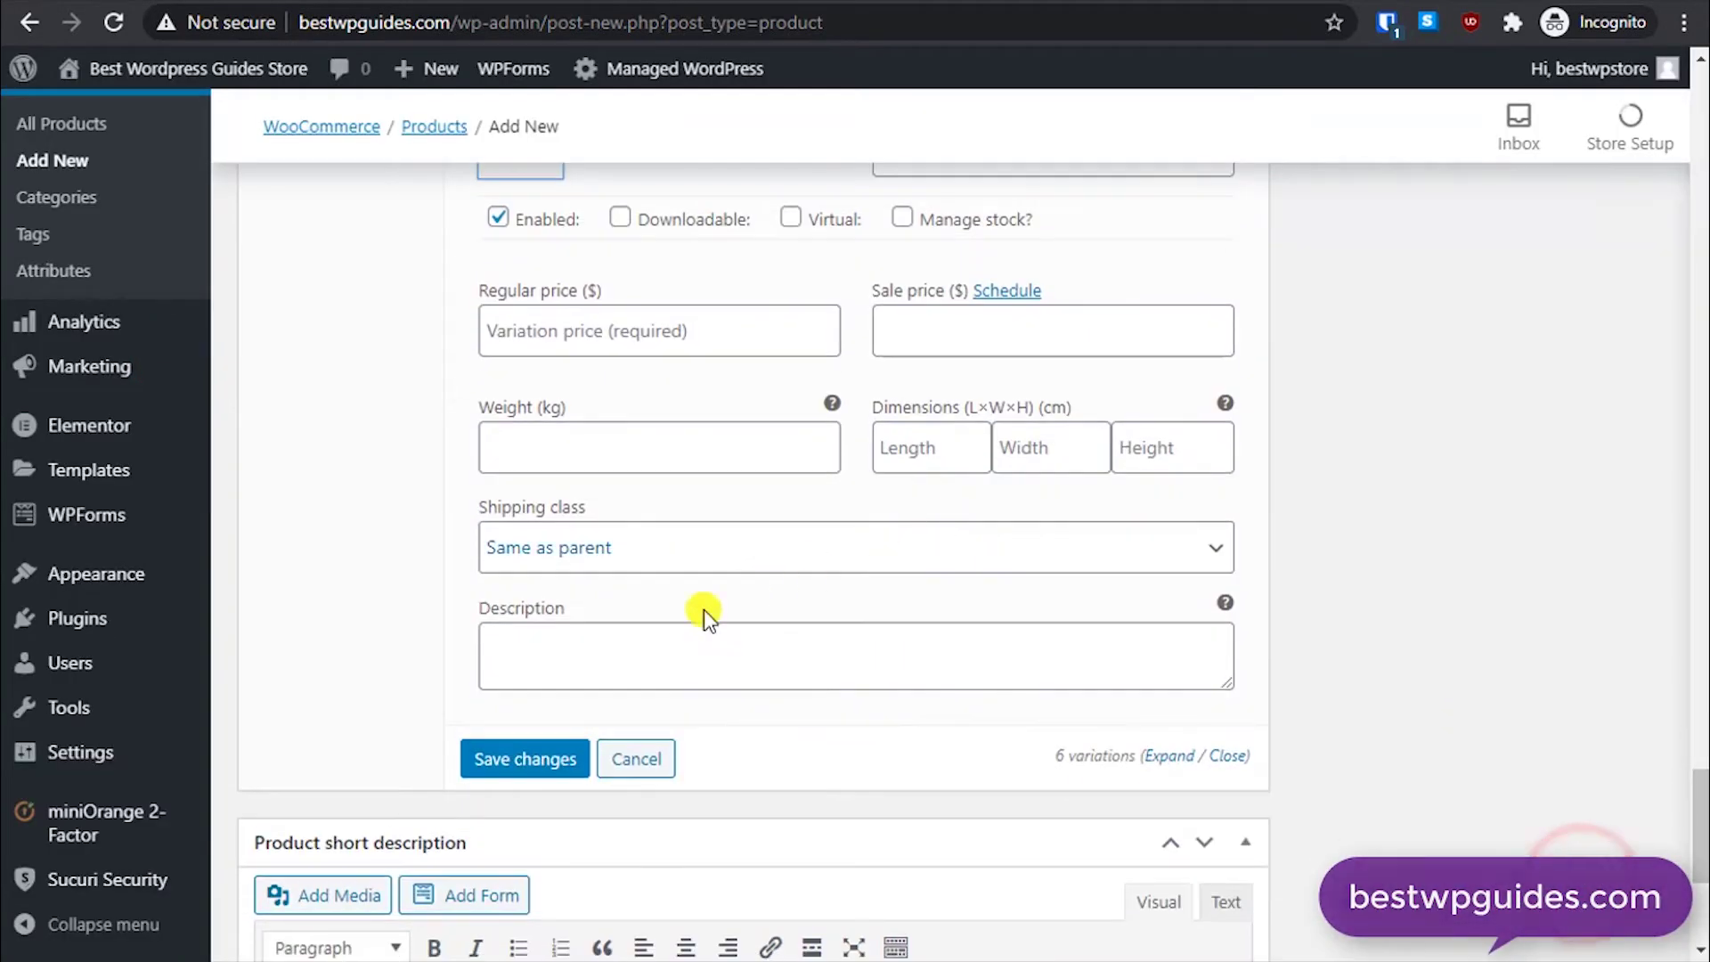
click(546, 758)
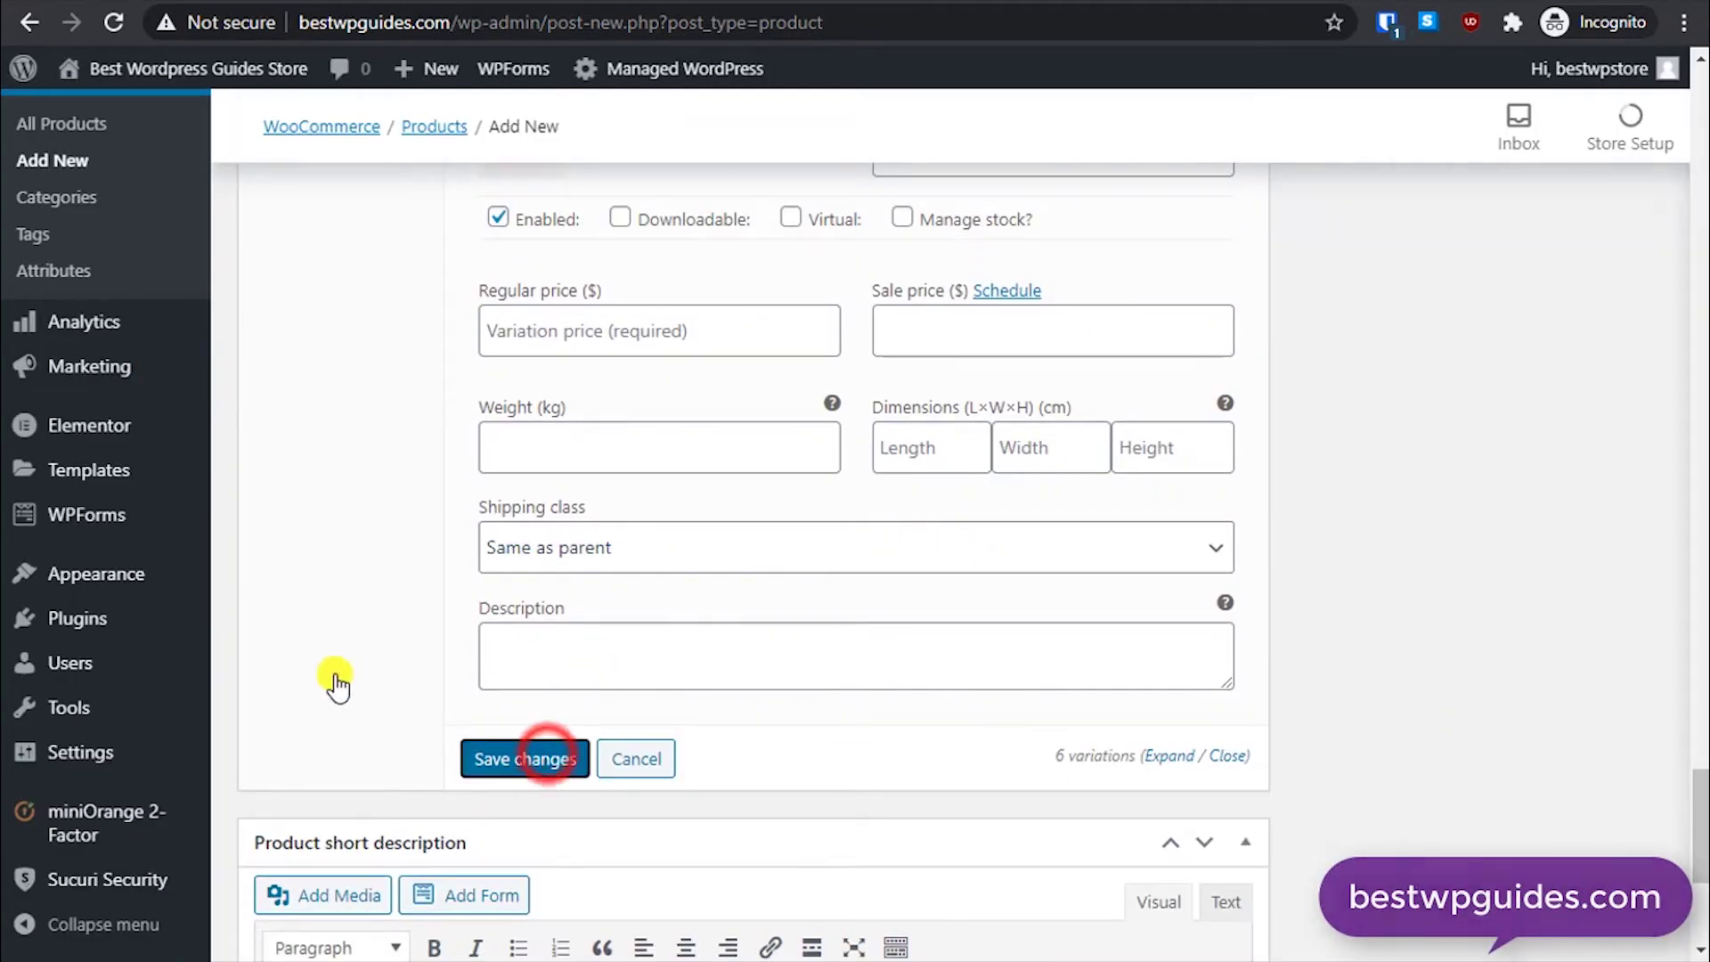
scroll(332, 672, up, 3)
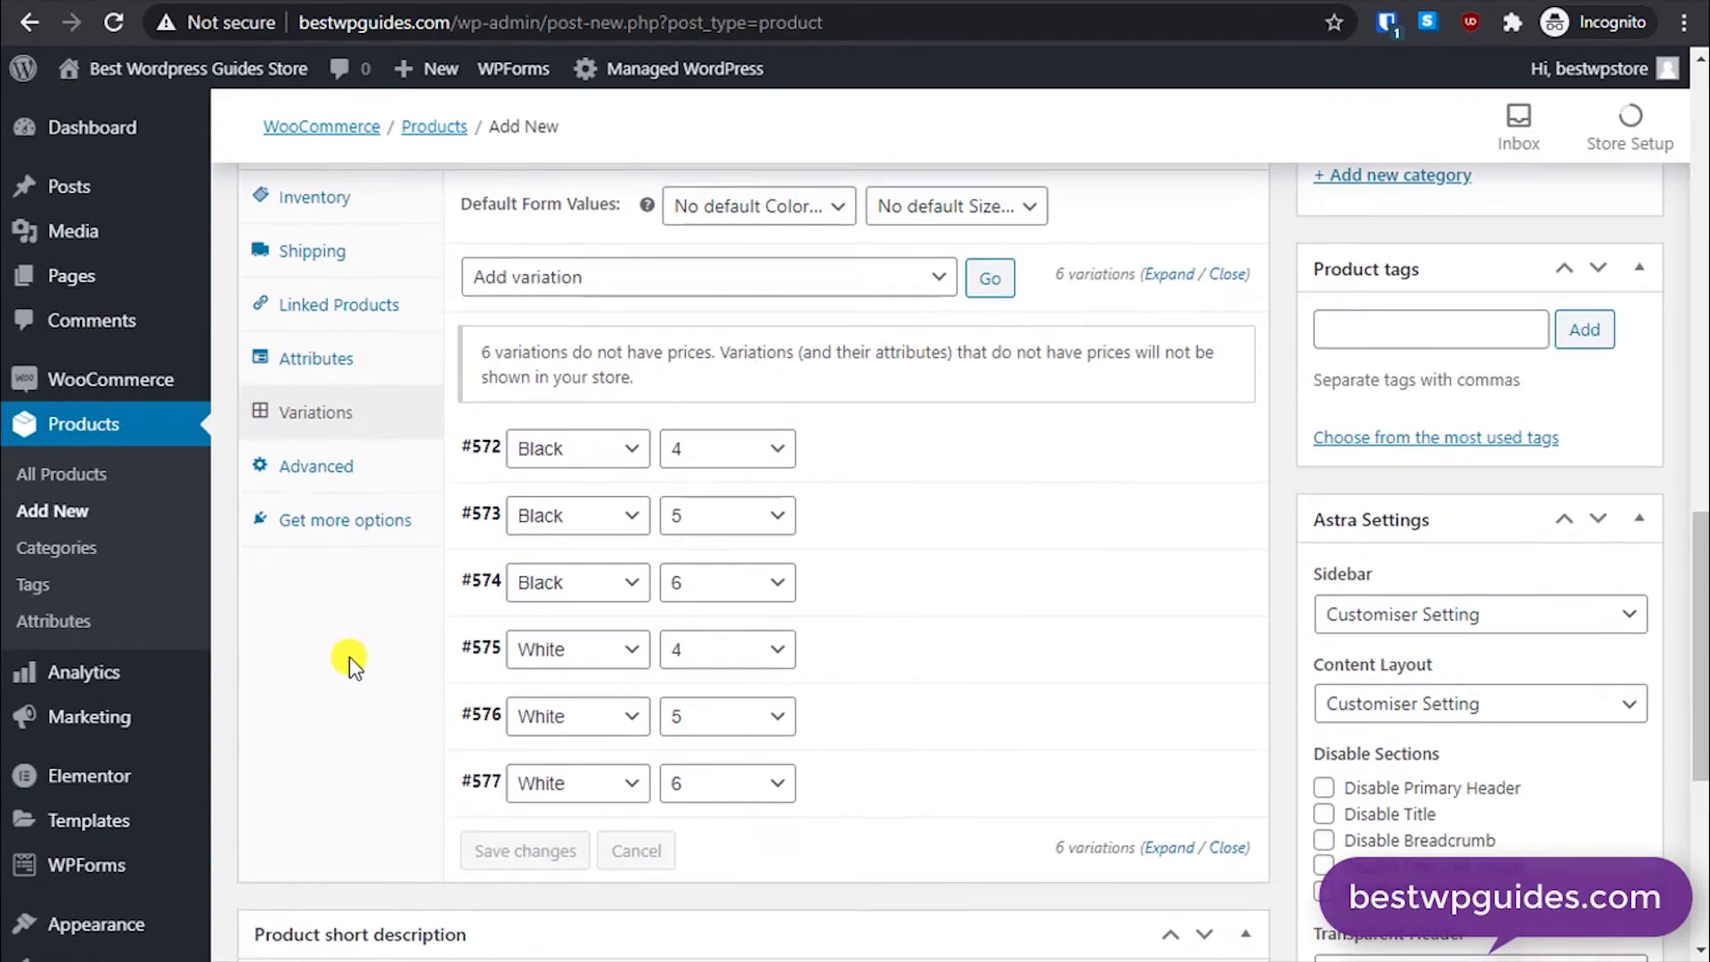
Step: Expand the saved variations again and set the regular price of the Black size 4 variation to 39.99
scroll(354, 648, up, 9)
scroll(356, 646, down, 9)
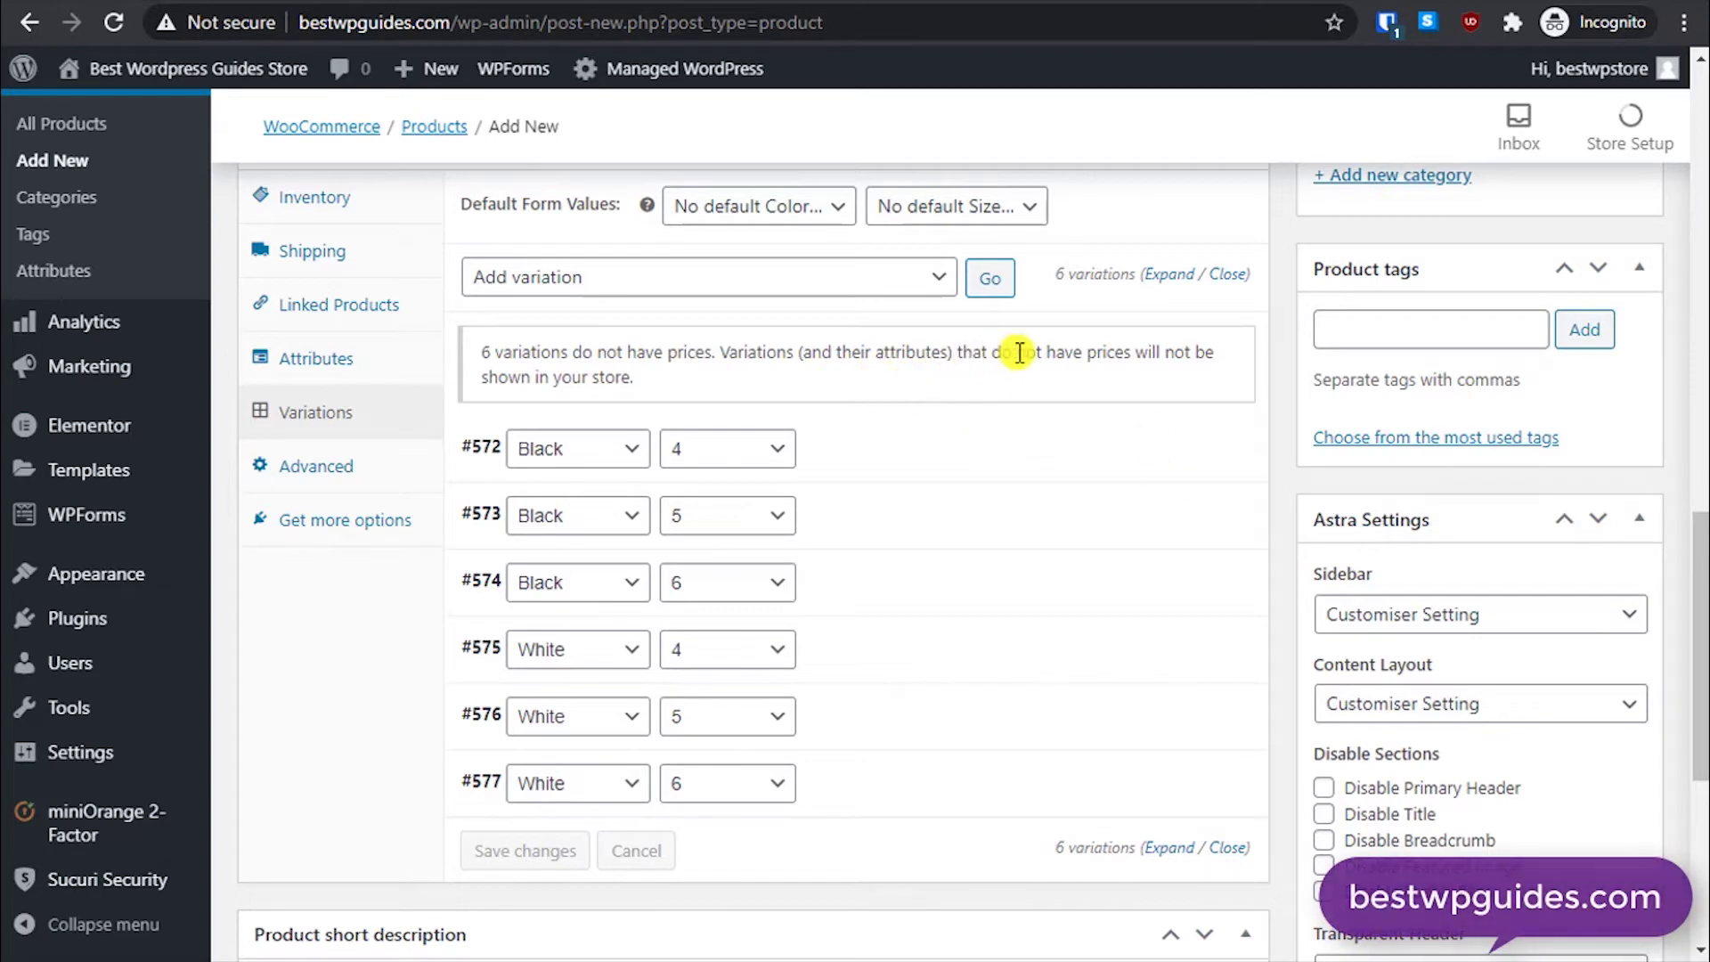
scroll(1242, 463, down, 4)
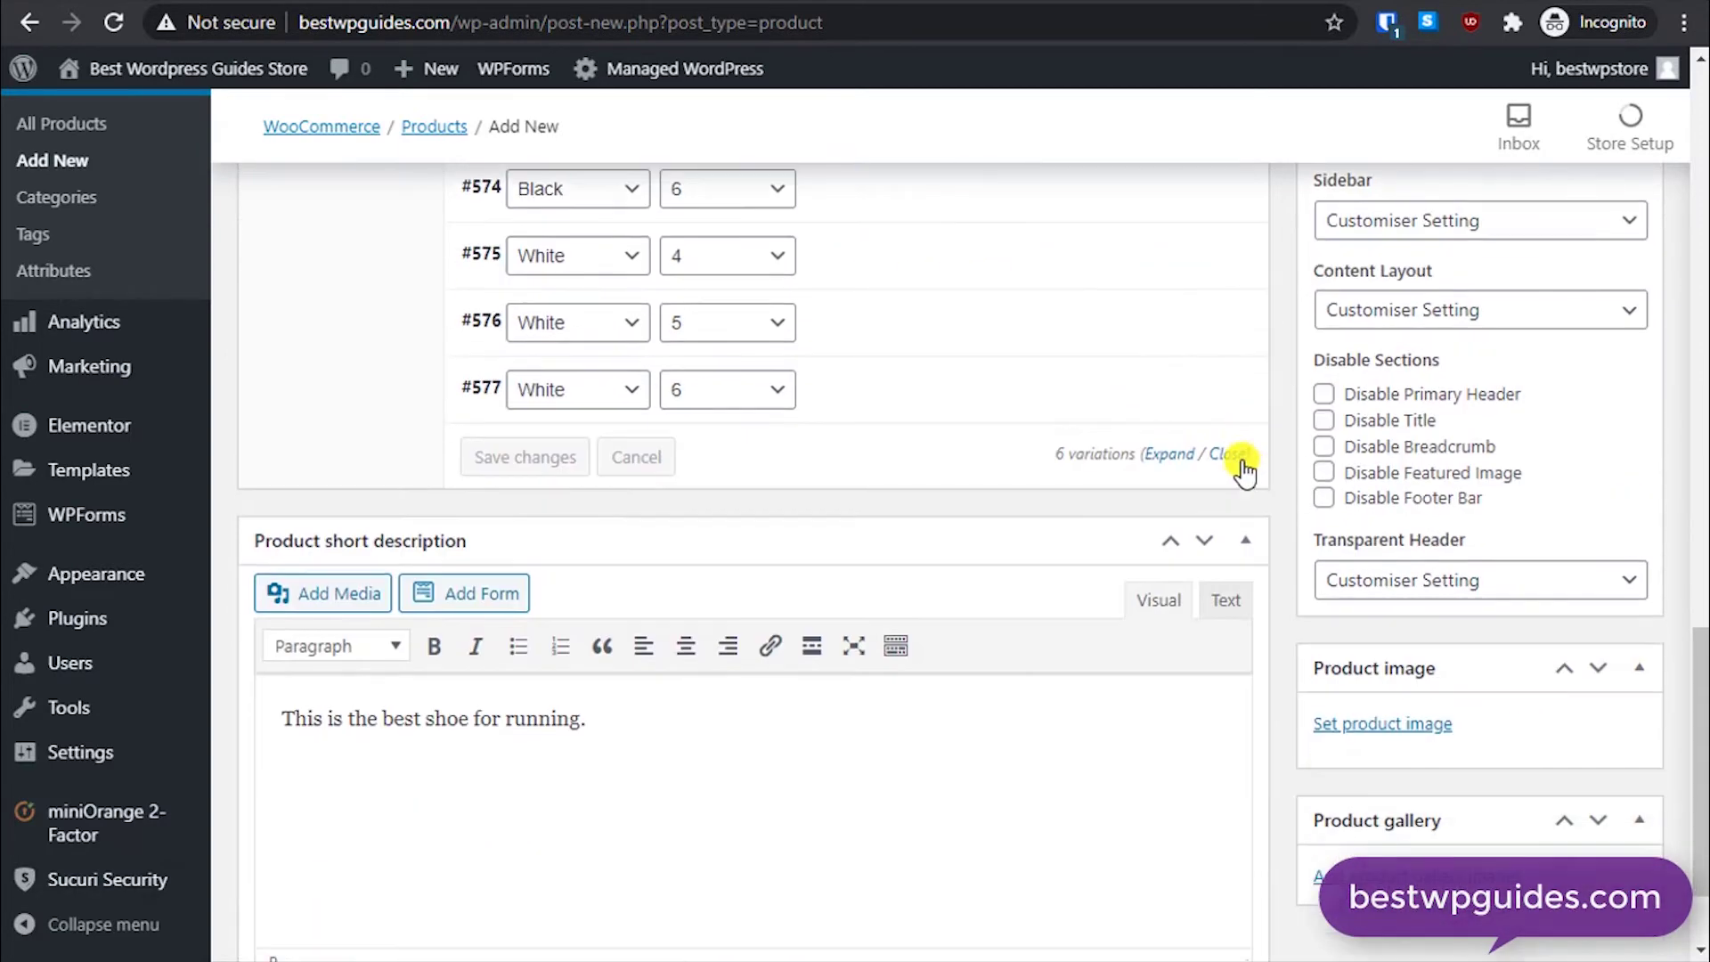
scroll(1238, 463, up, 4)
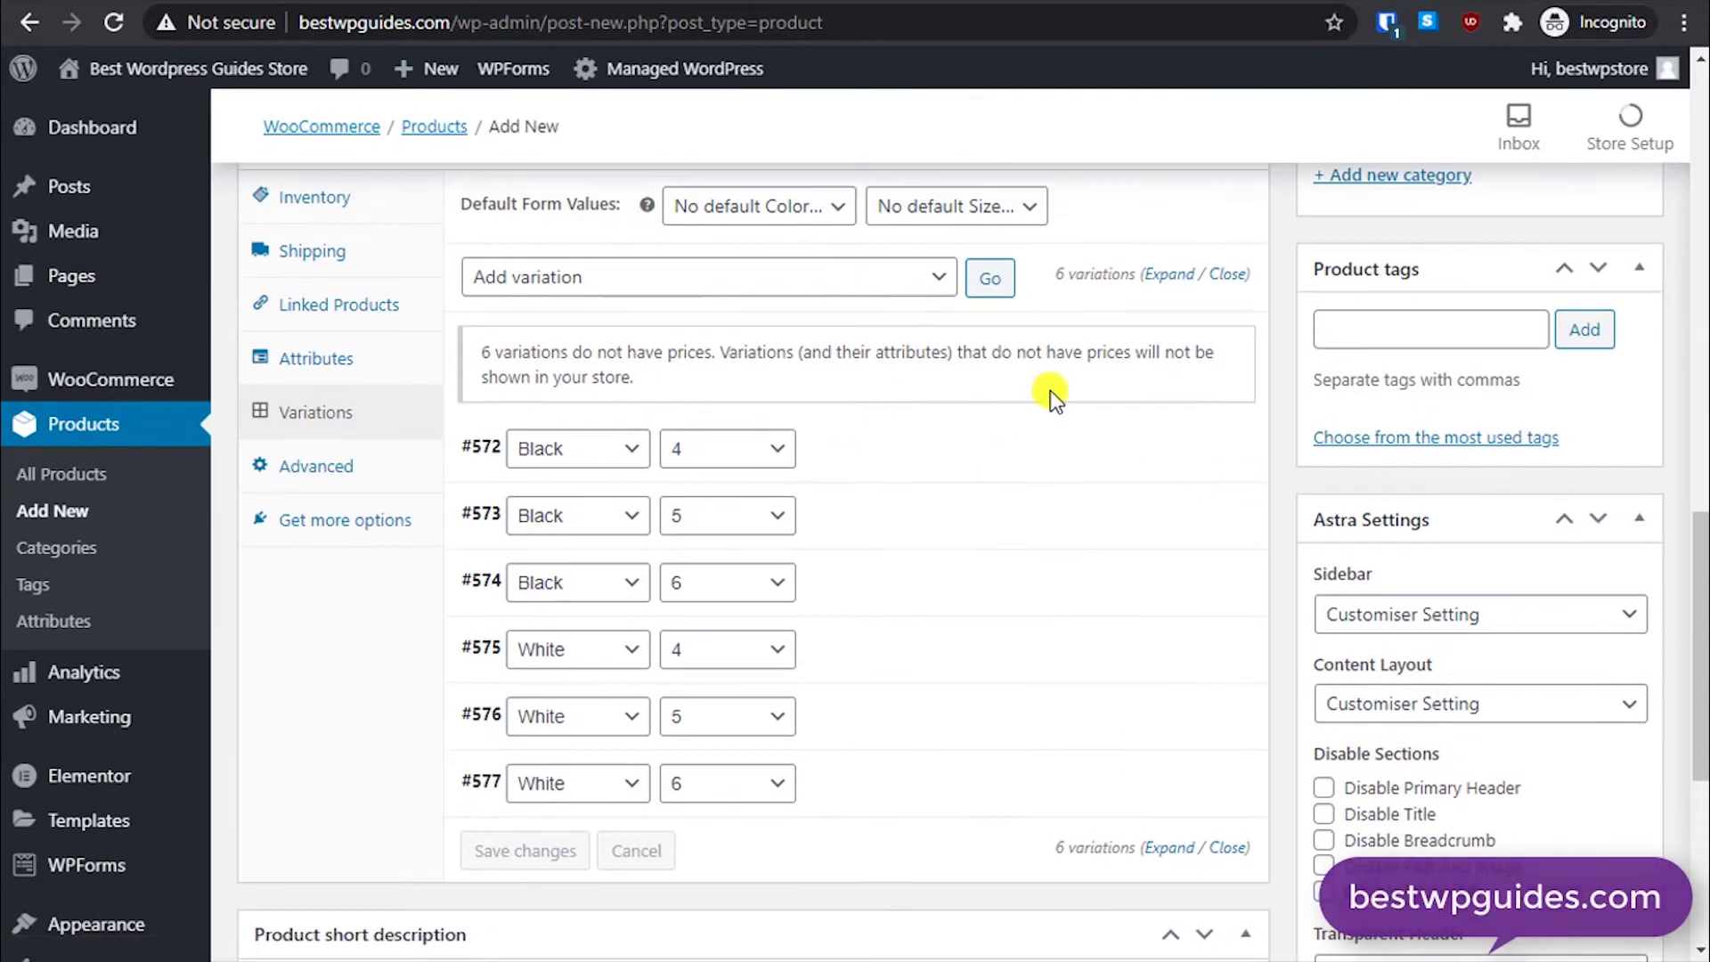
click(1174, 278)
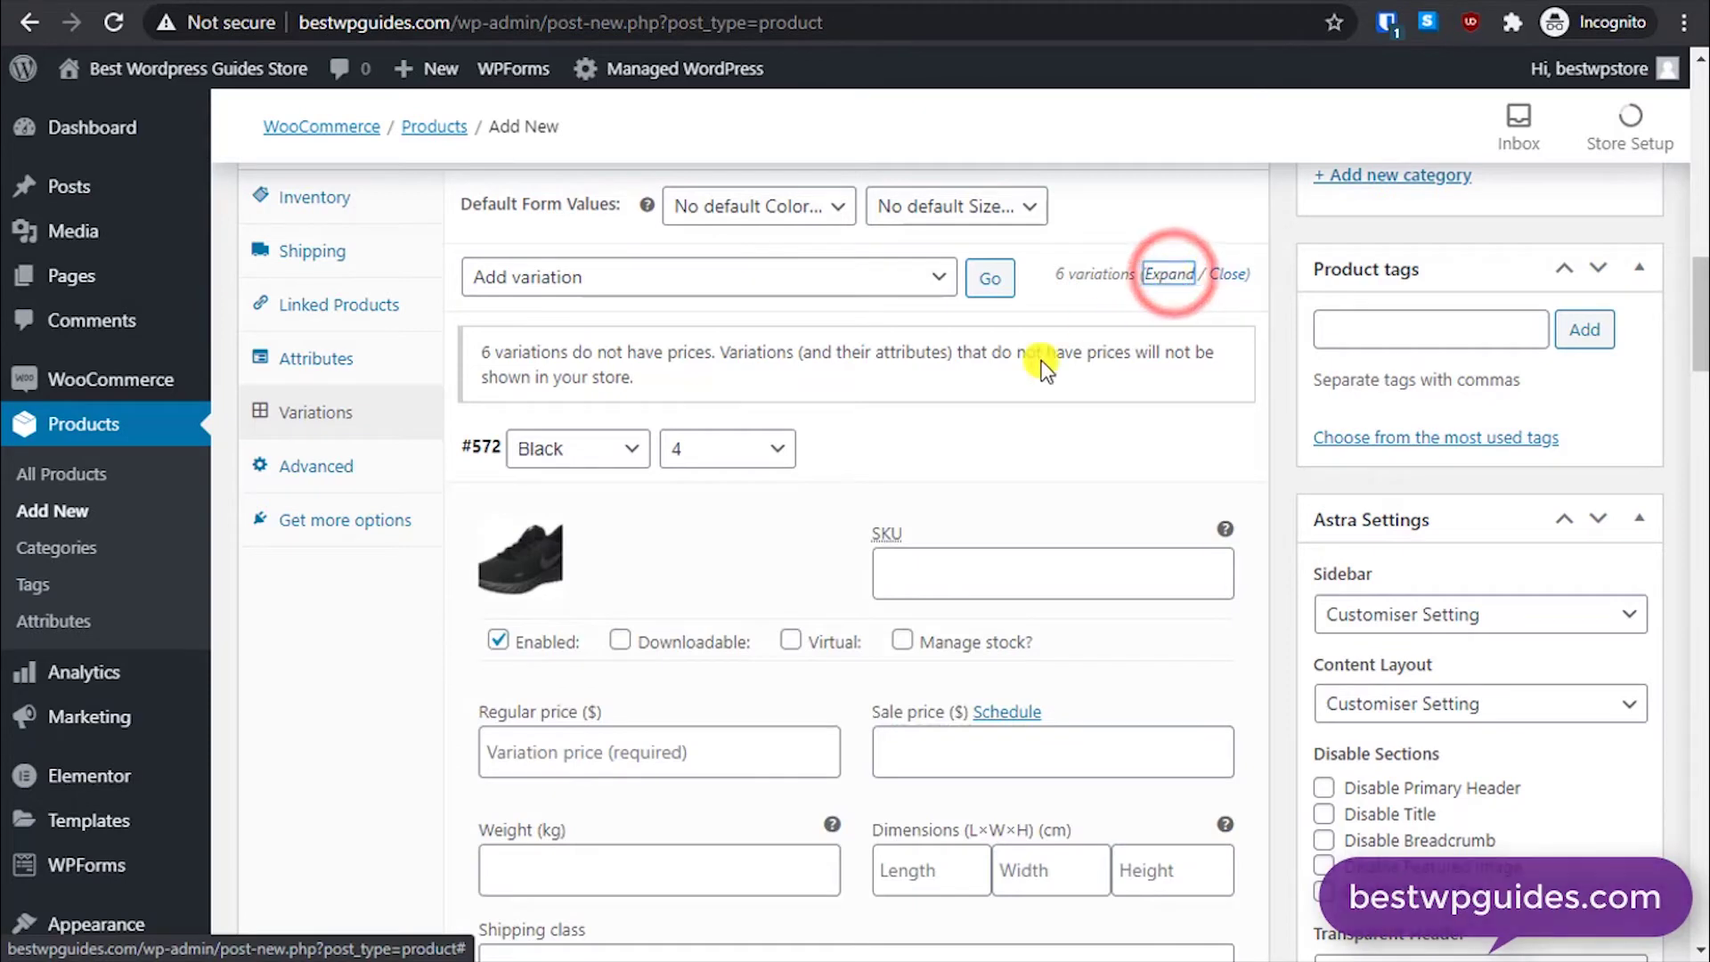
scroll(800, 553, down, 2)
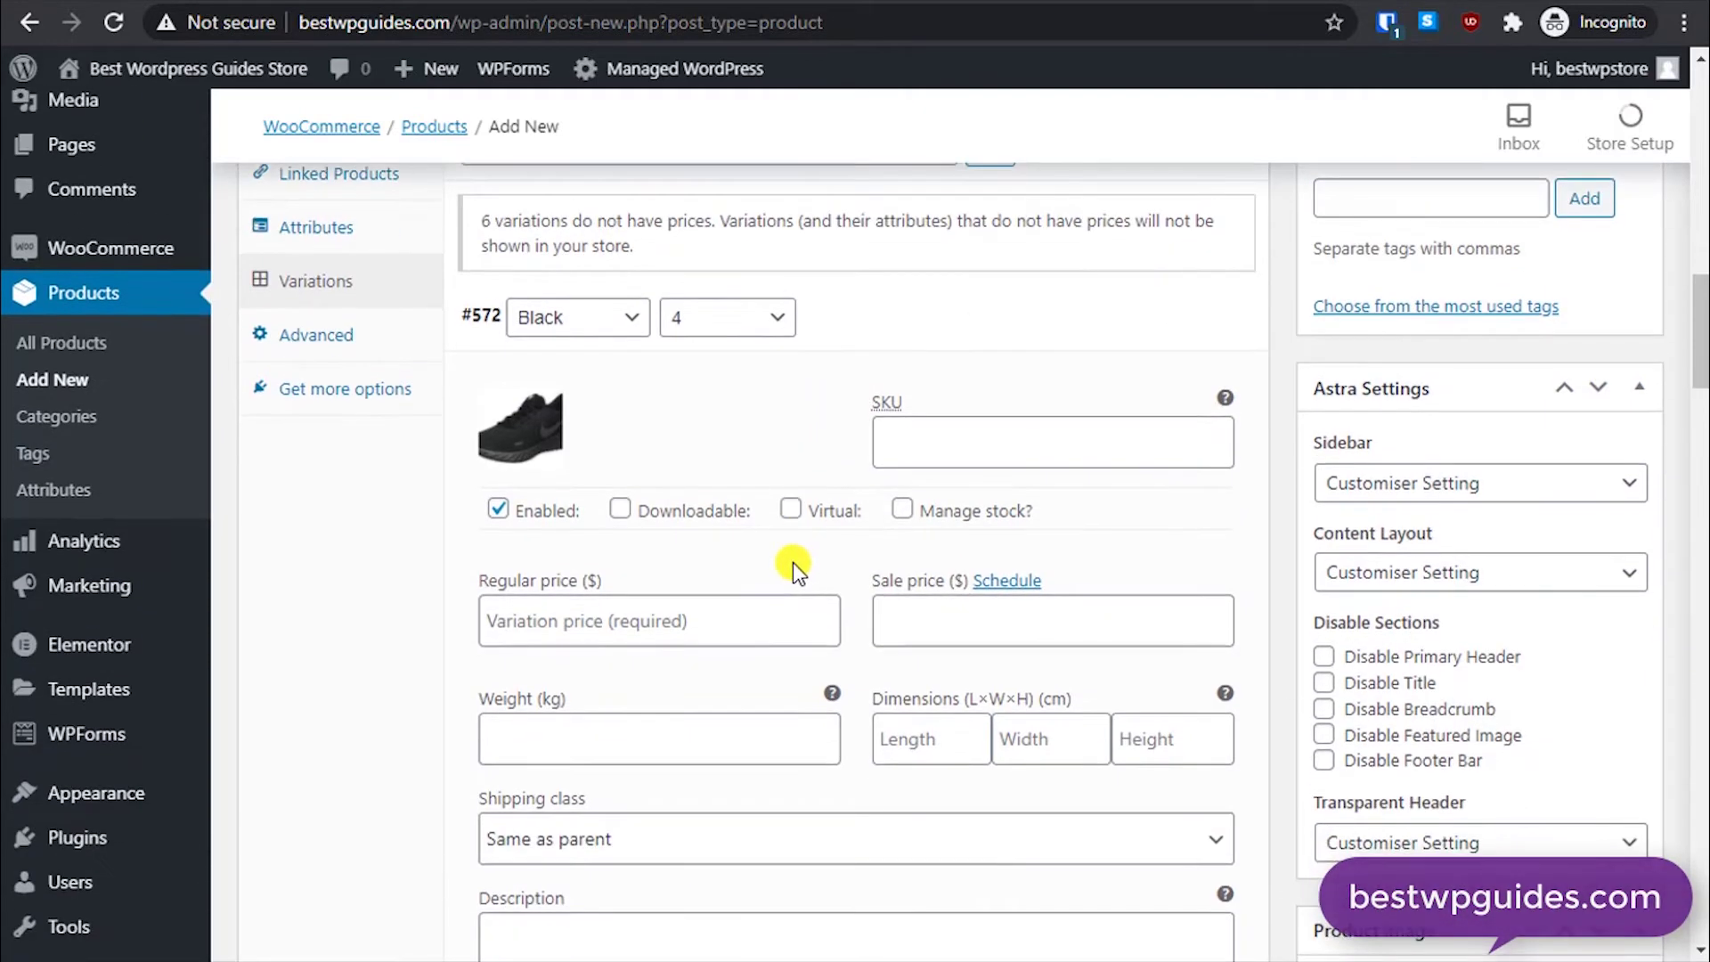
click(703, 627)
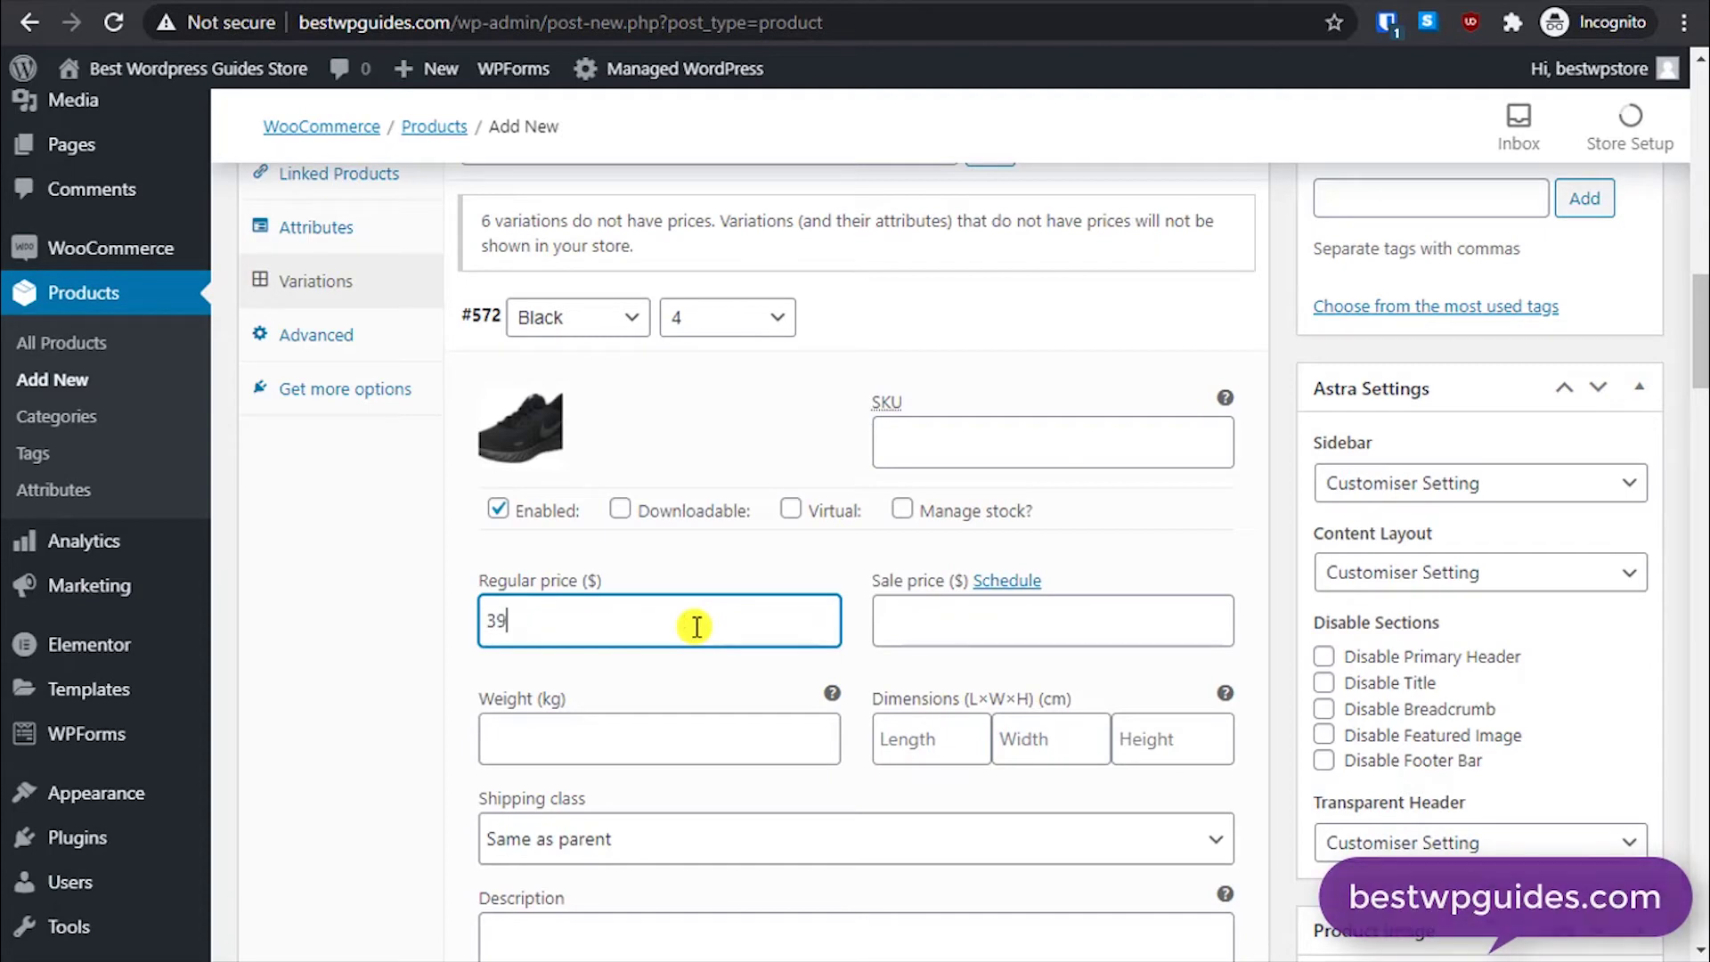
text(39.99)
Step: Set the regular price of the Black size 5 variation to 40.99
scroll(1508, 393, down, 4)
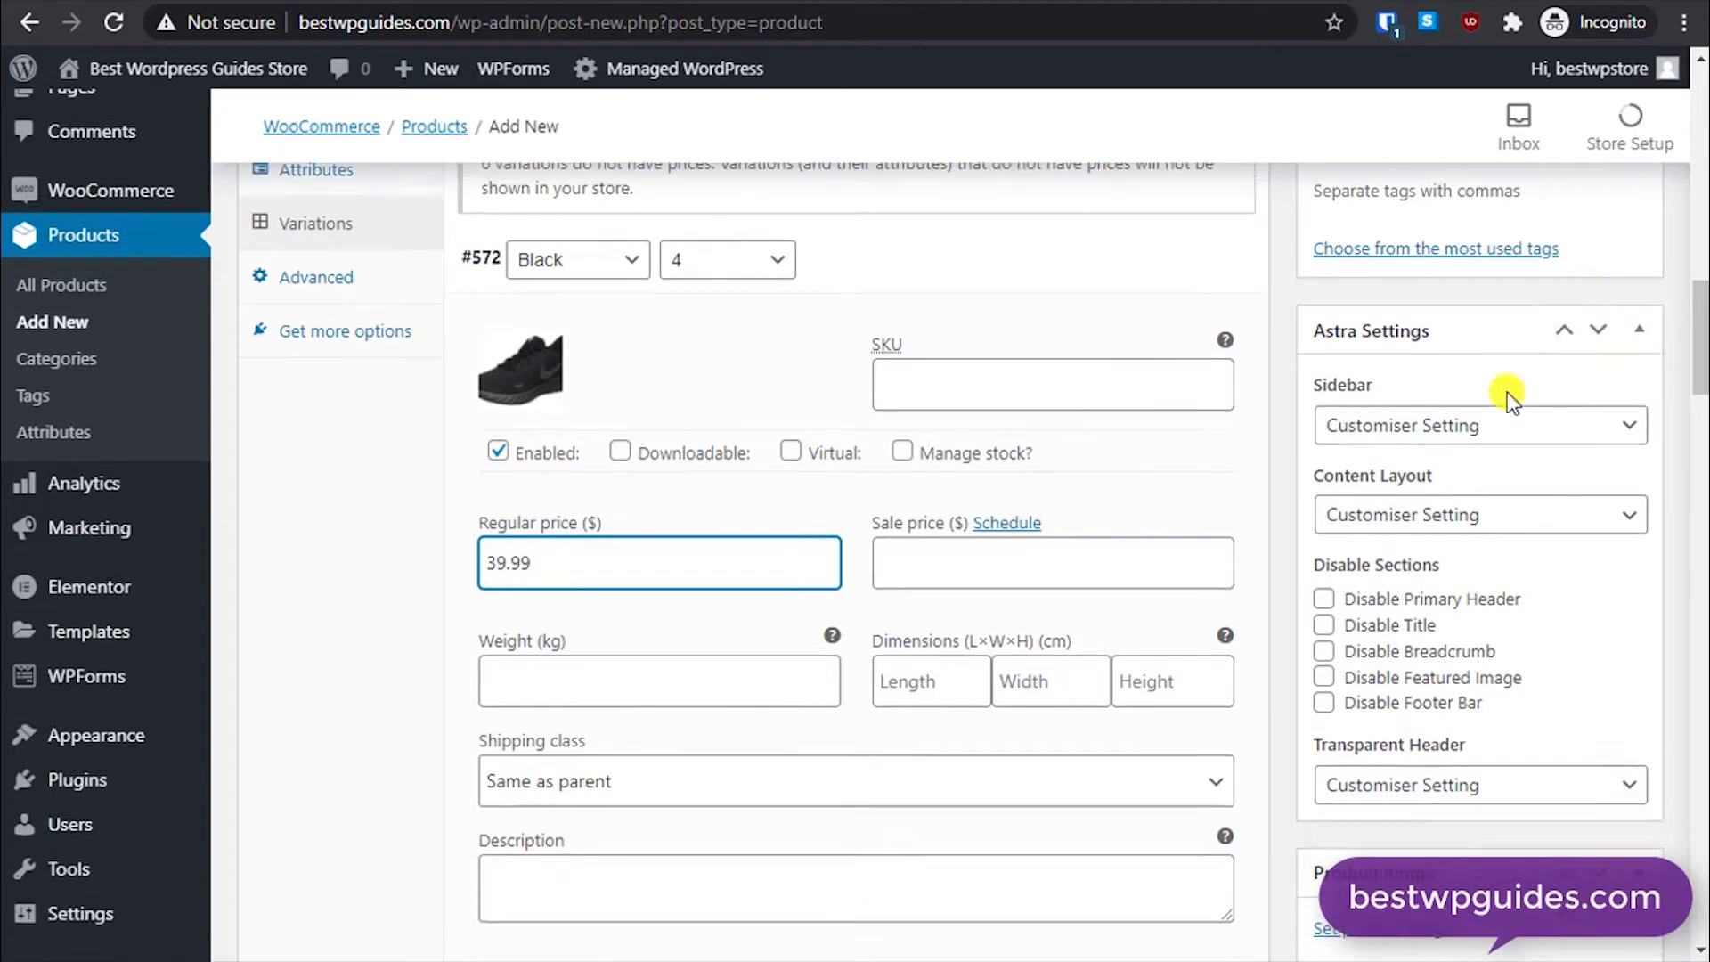
scroll(653, 778, down, 2)
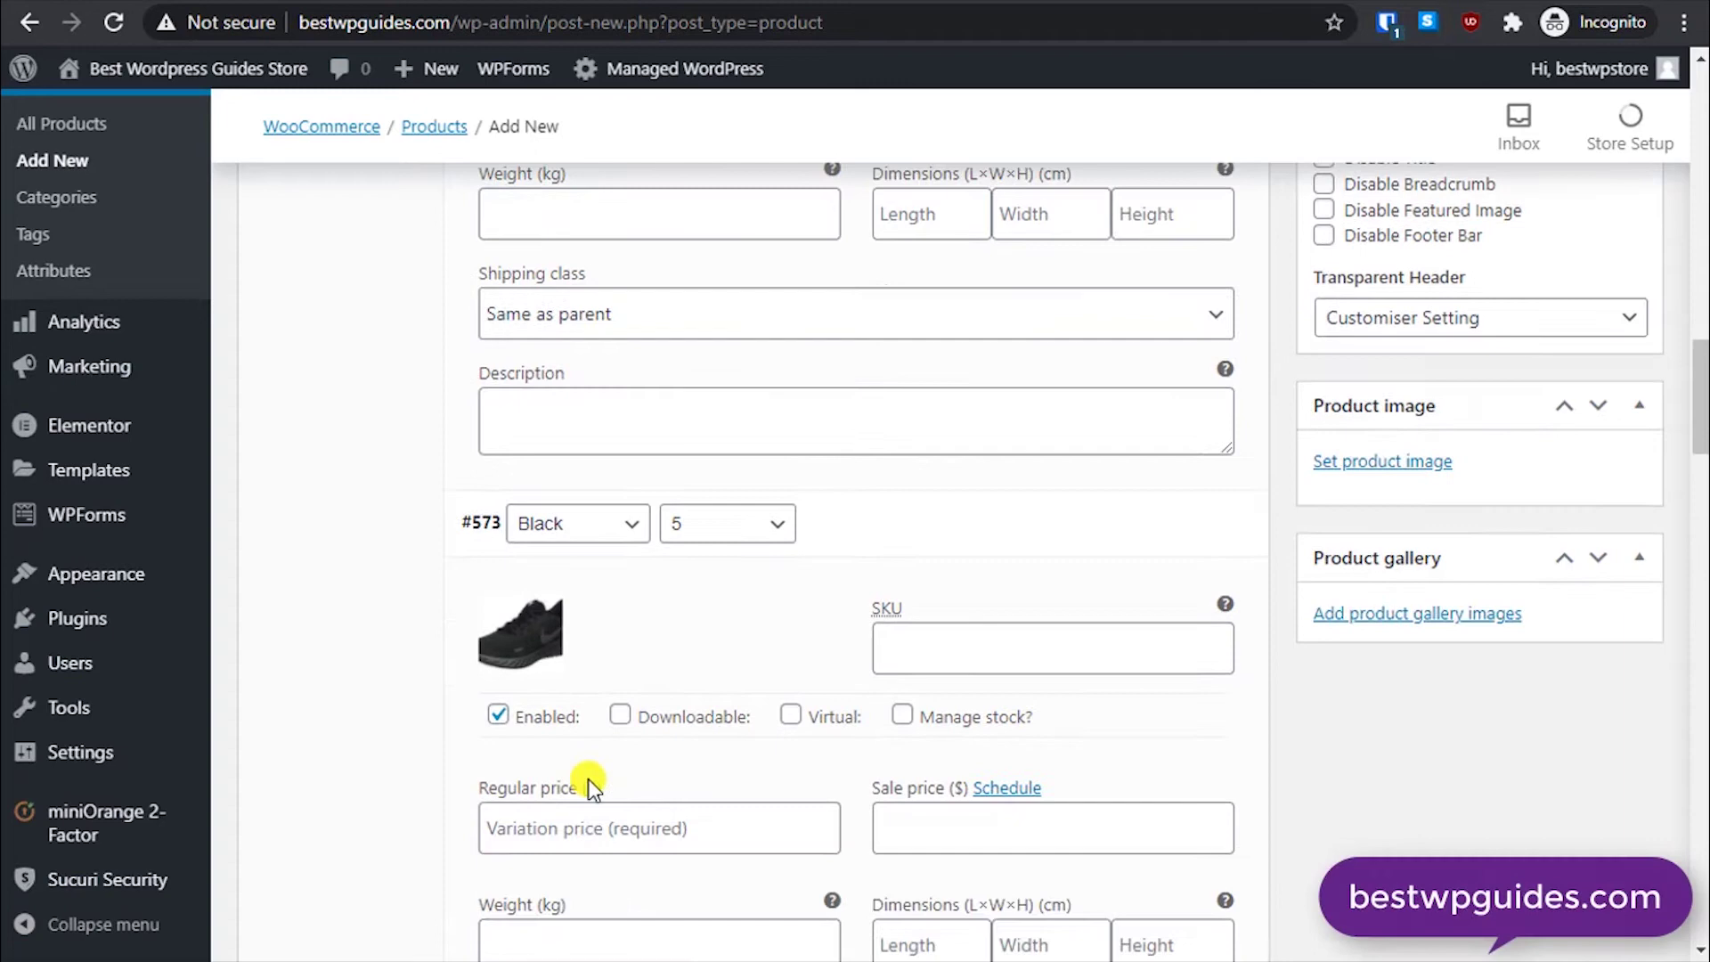
click(574, 827)
text(40.99)
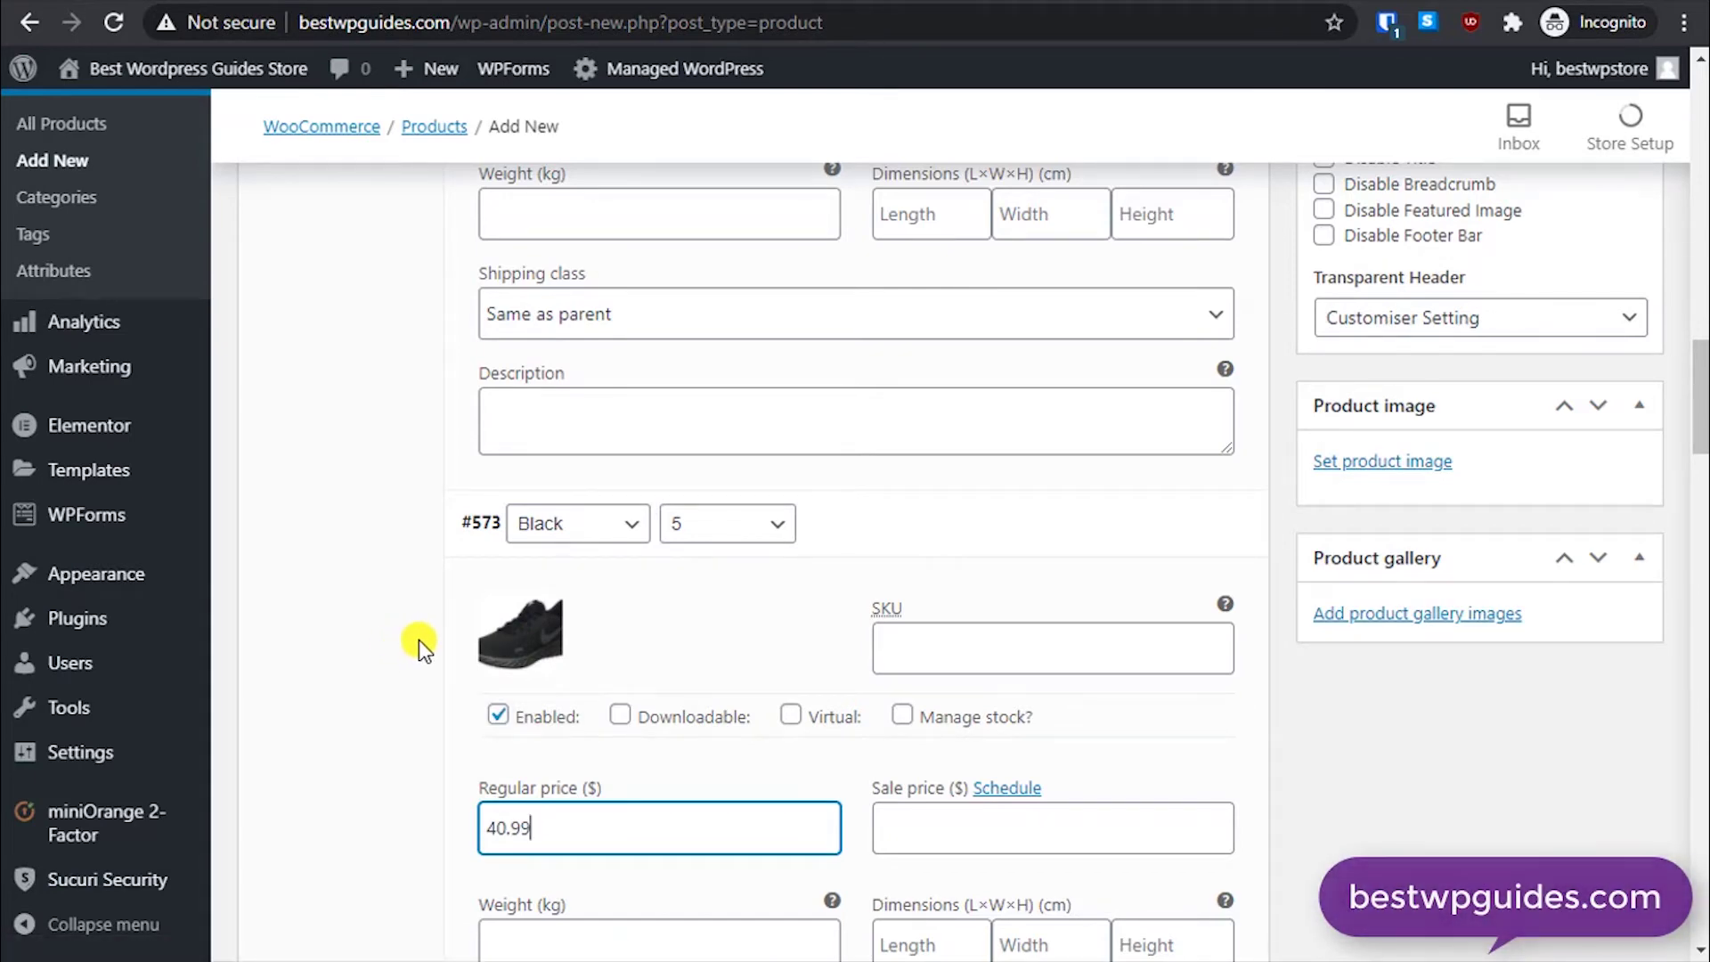
Step: Bulk-set the regular price of all variations to 45 and save the pending variation changes
scroll(436, 579, up, 9)
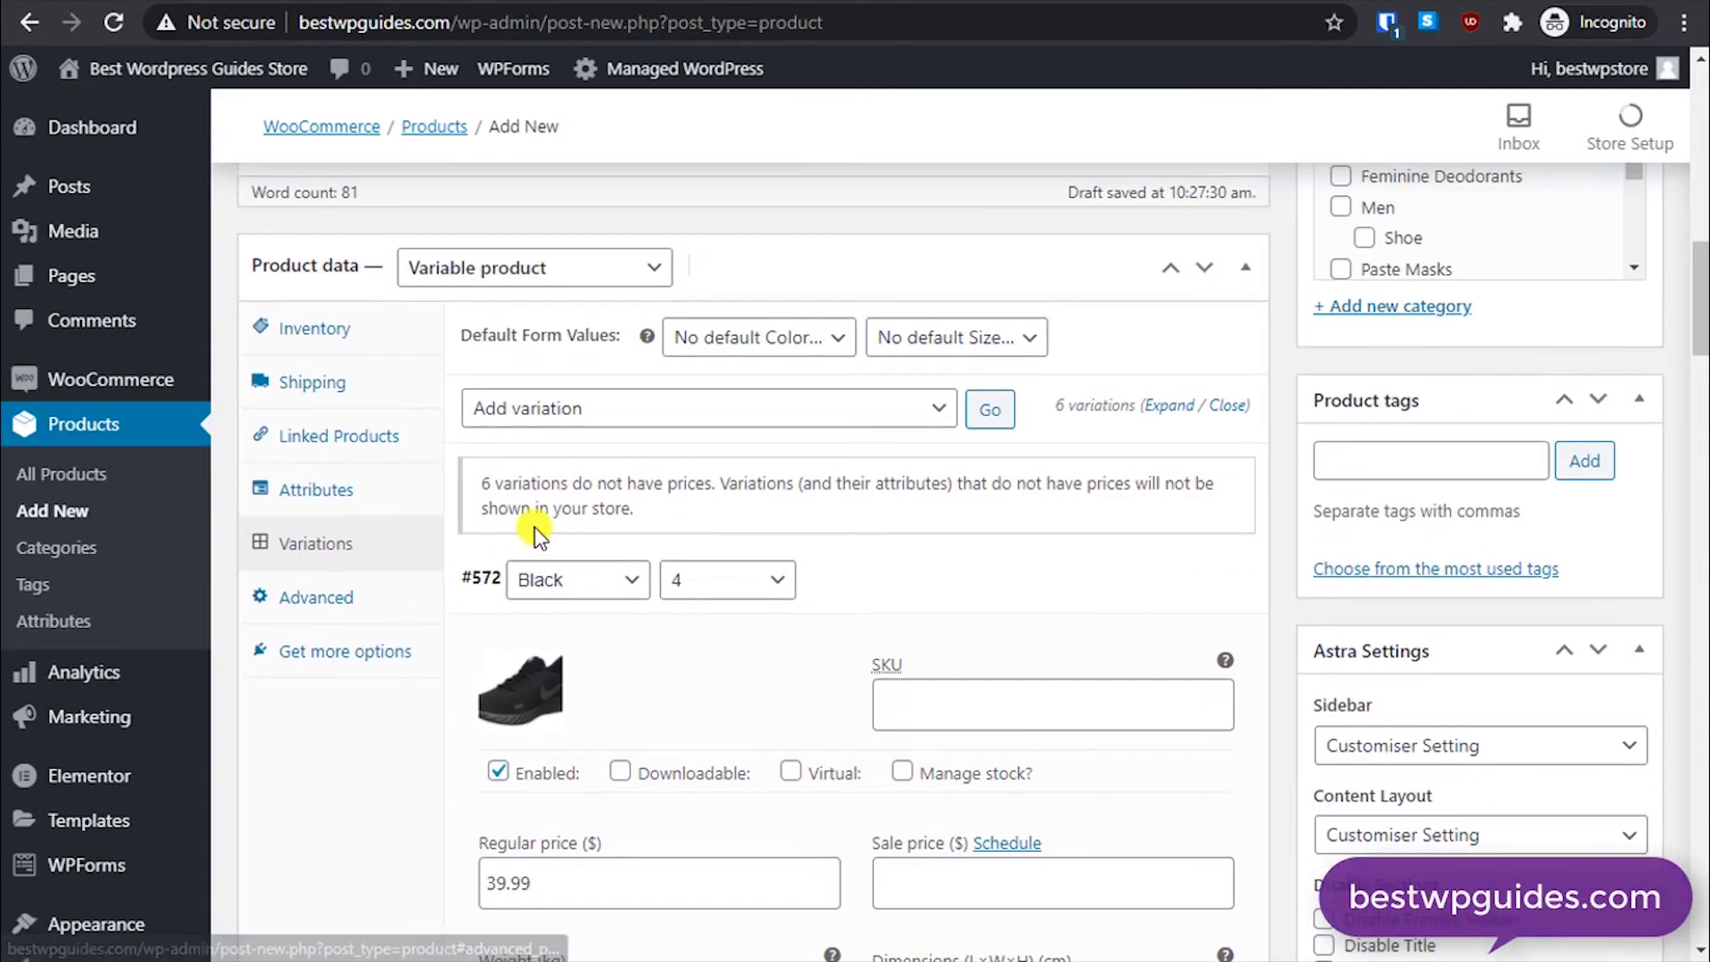
click(711, 412)
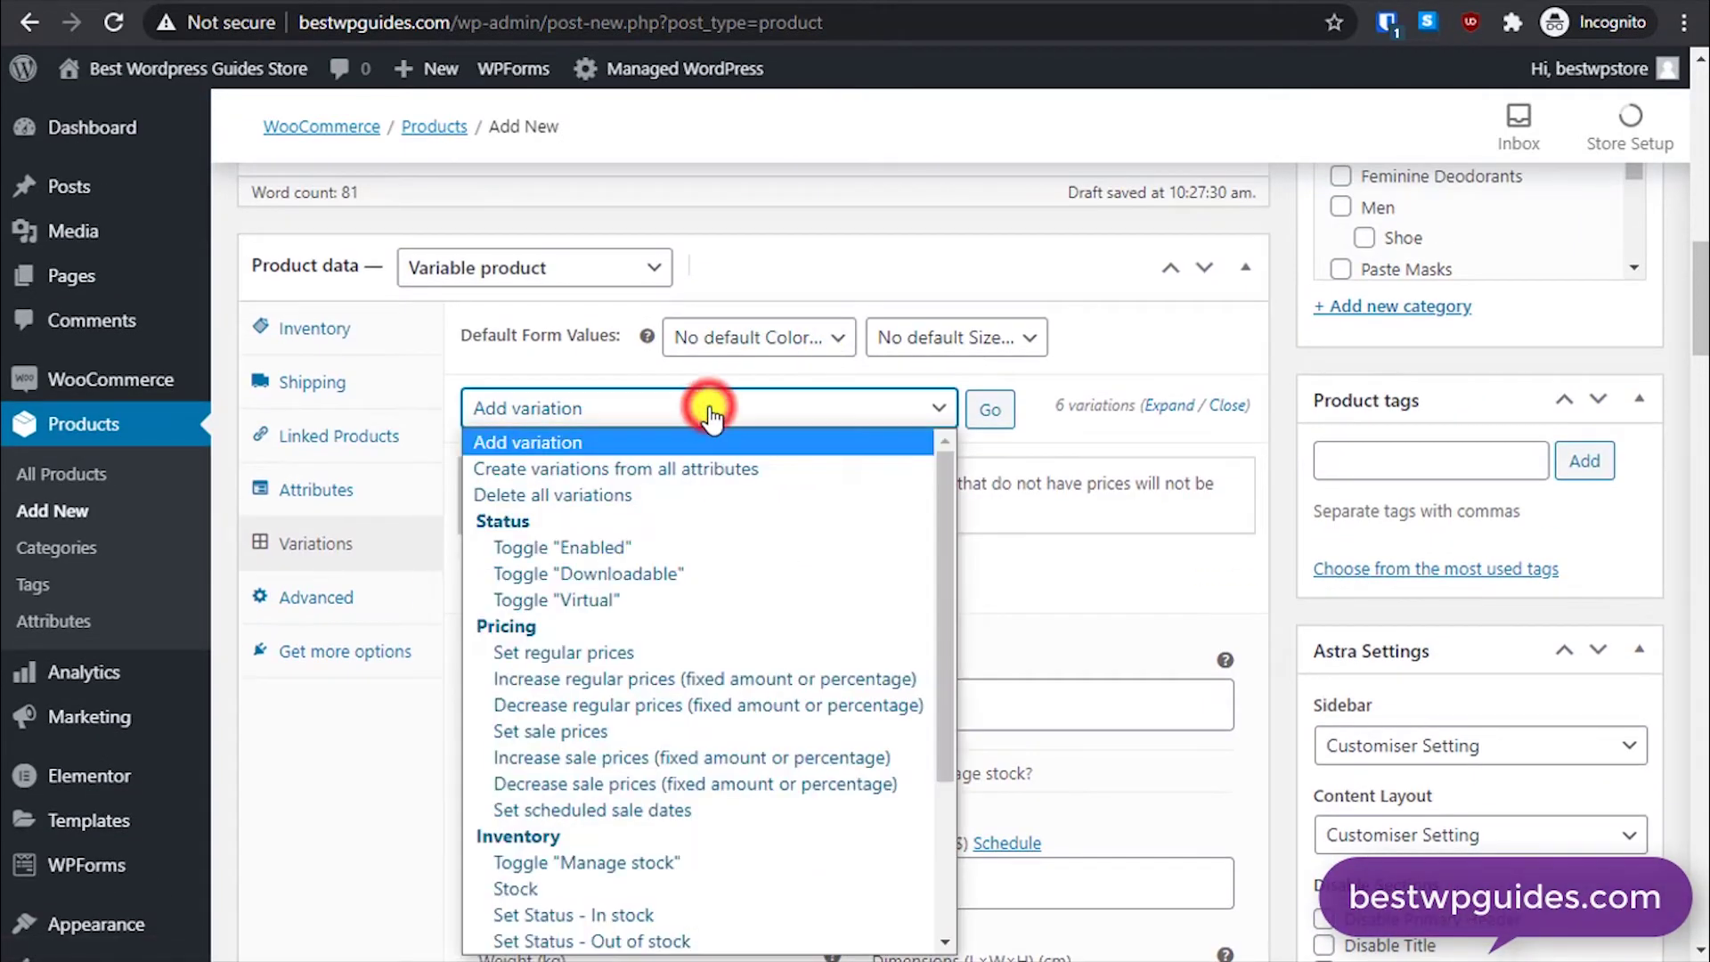
scroll(1143, 540, down, 1)
scroll(1143, 541, down, 2)
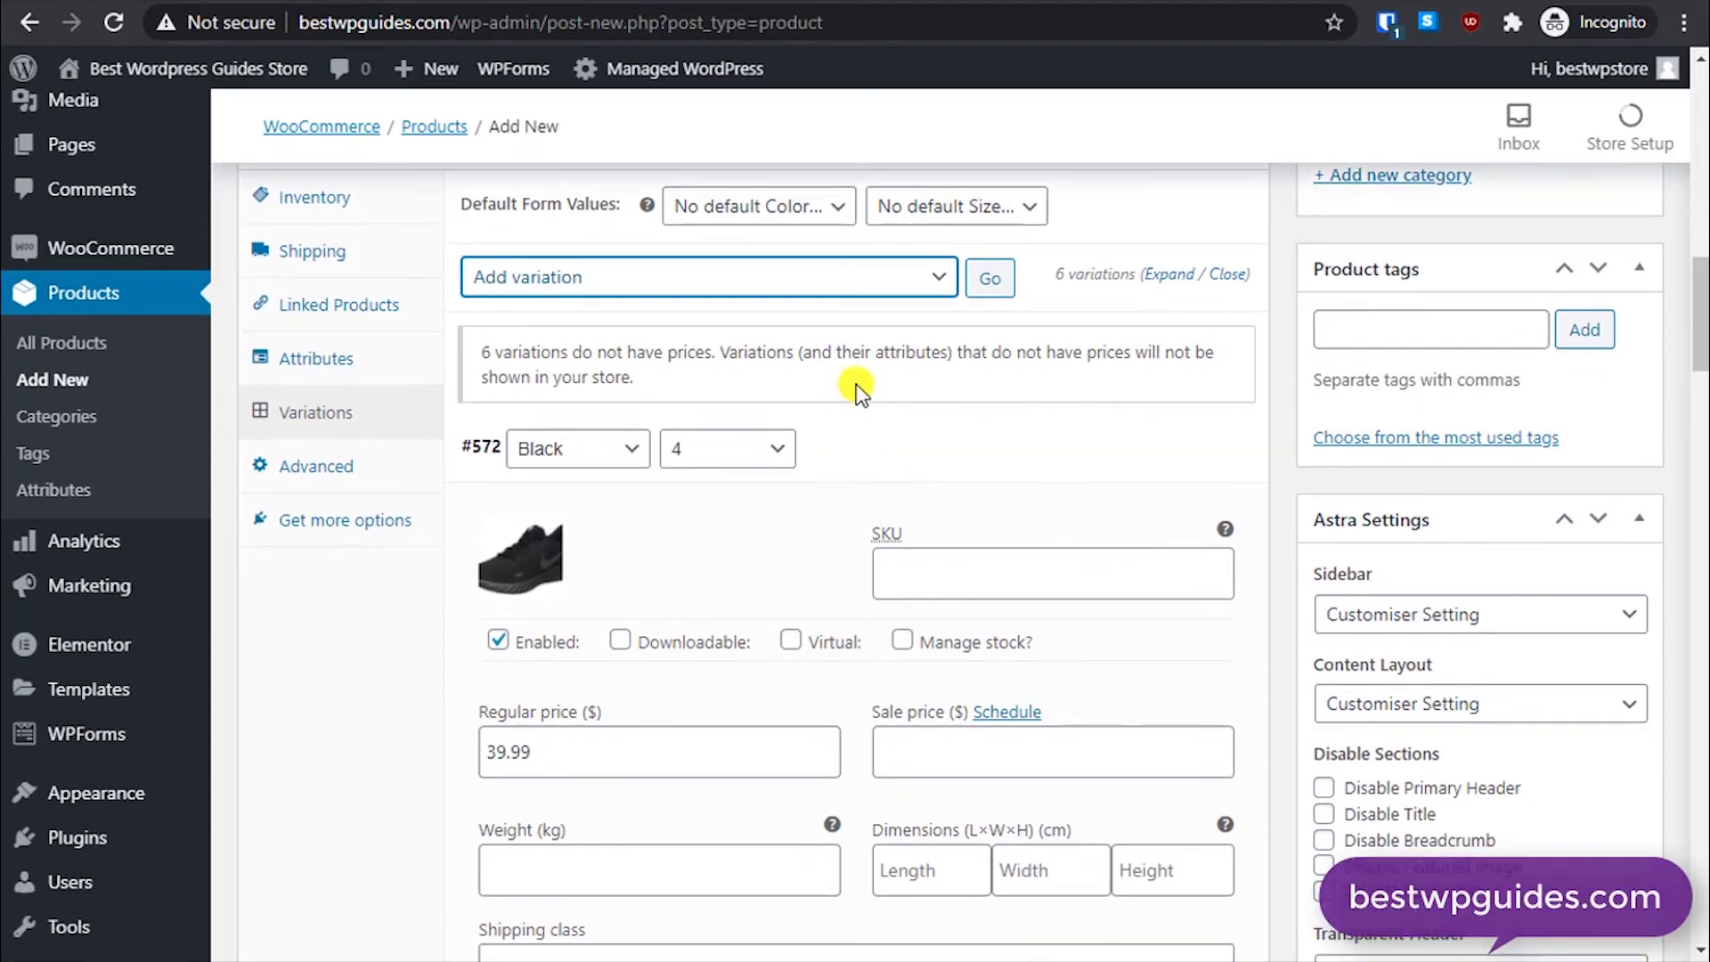
click(862, 268)
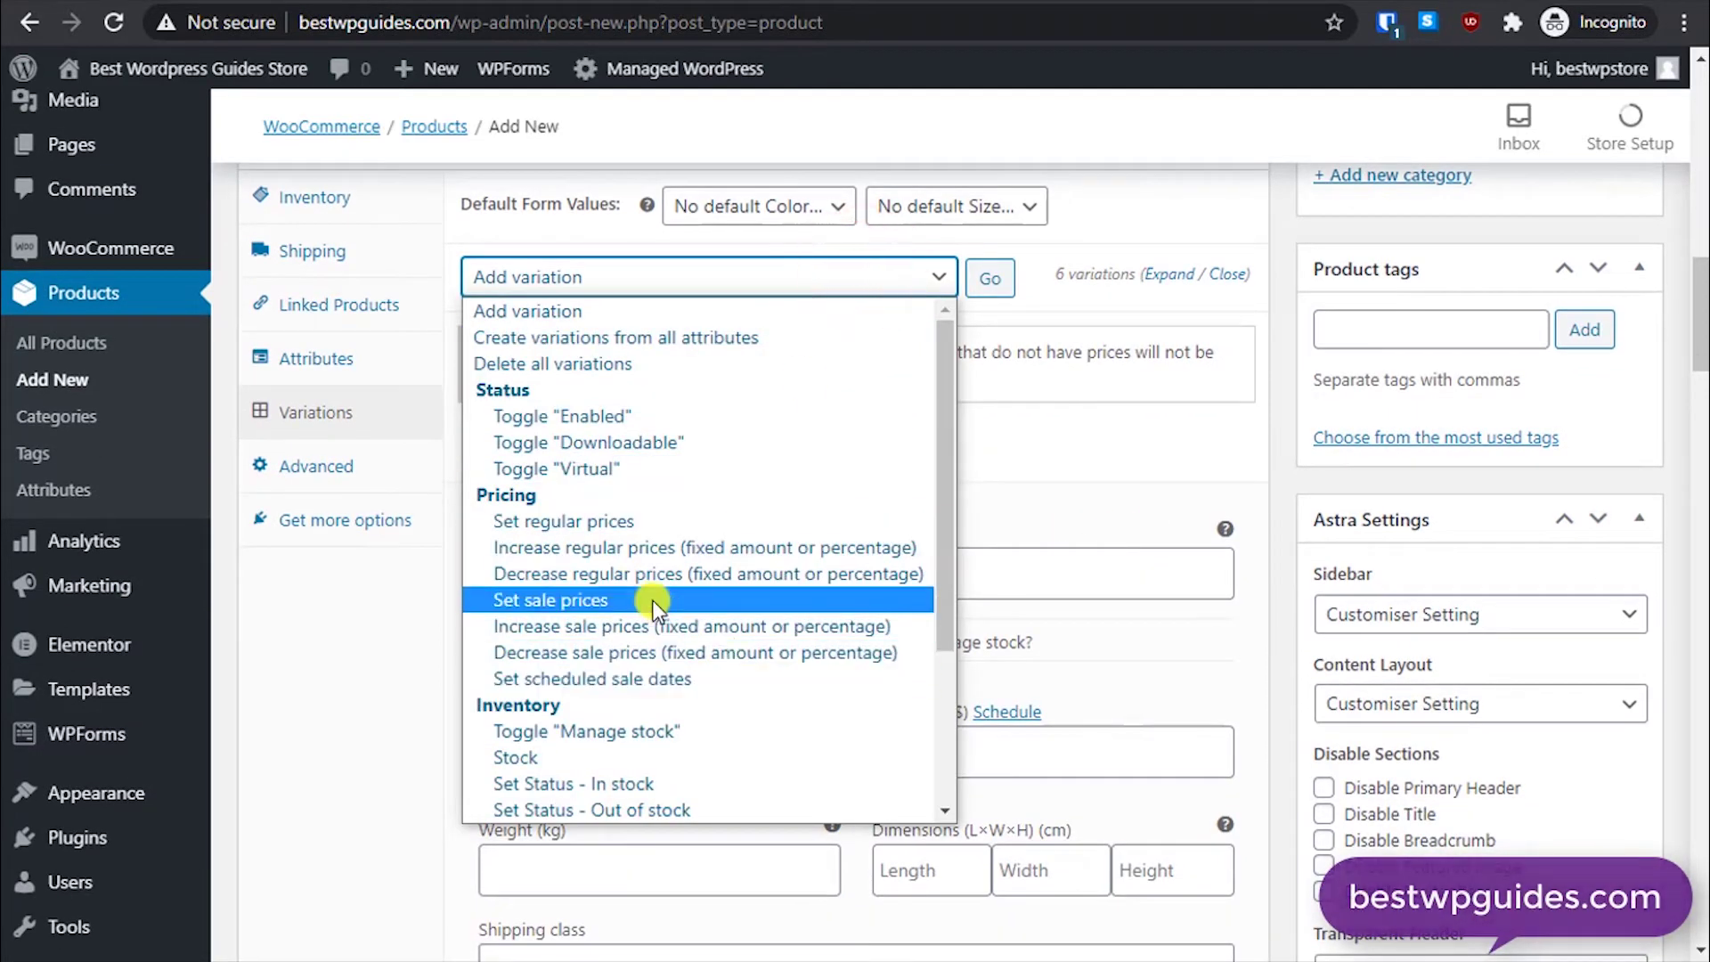
click(579, 521)
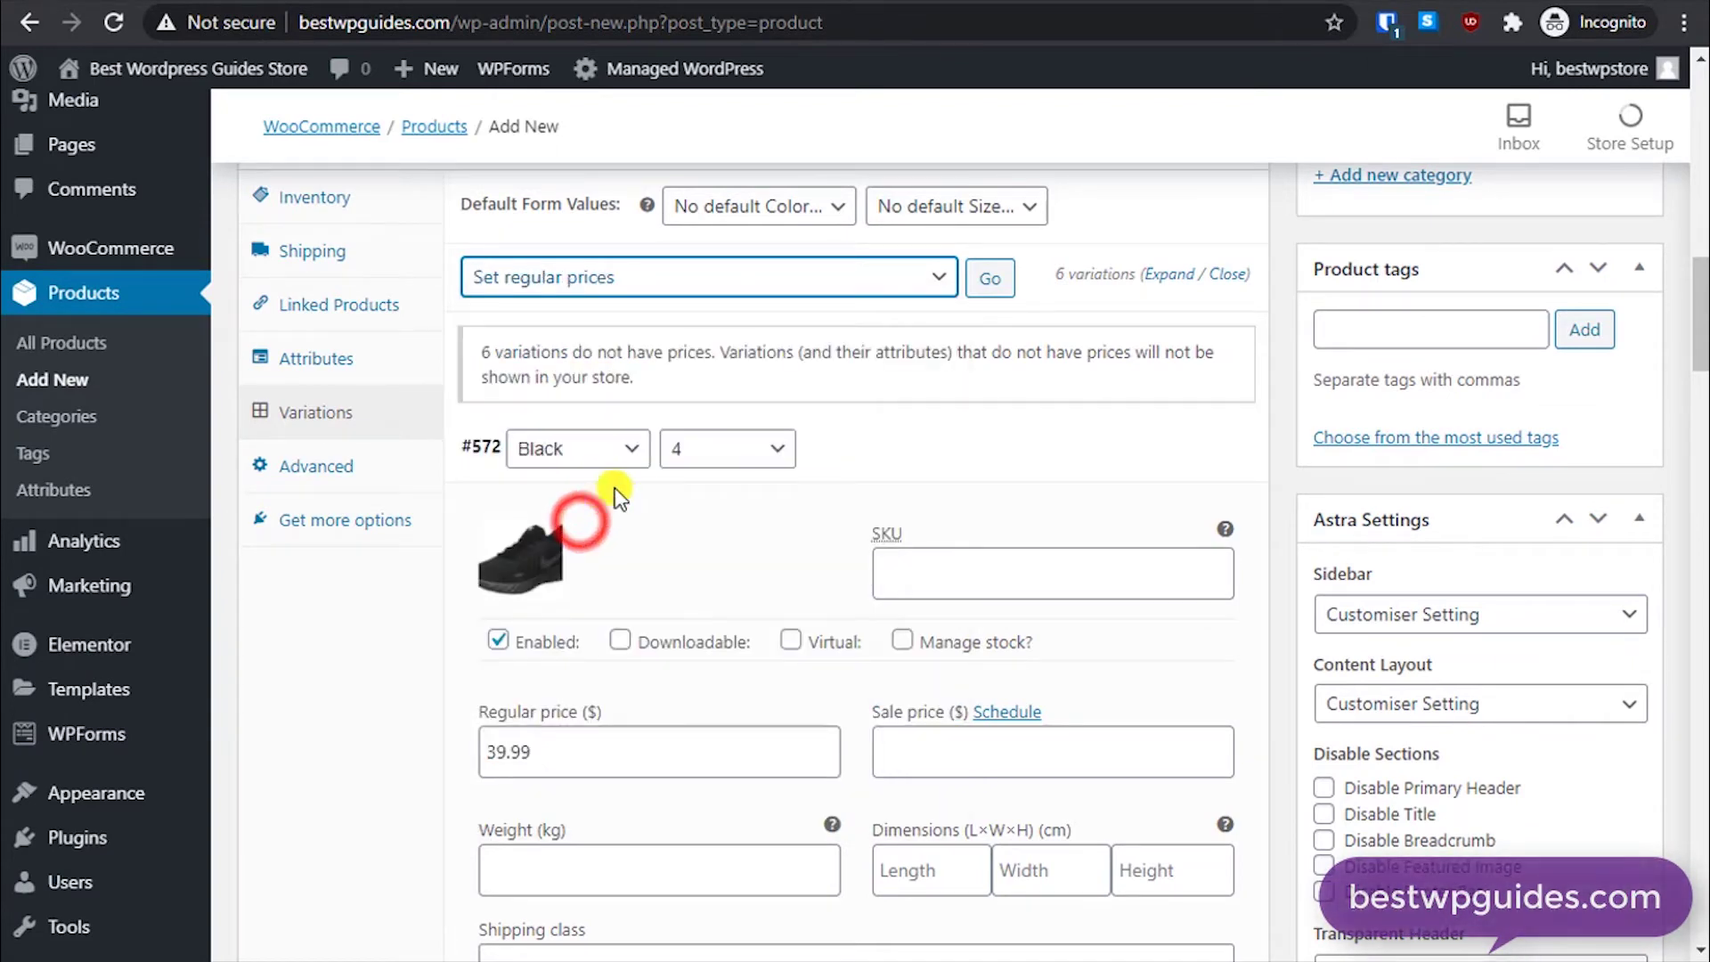
click(1004, 283)
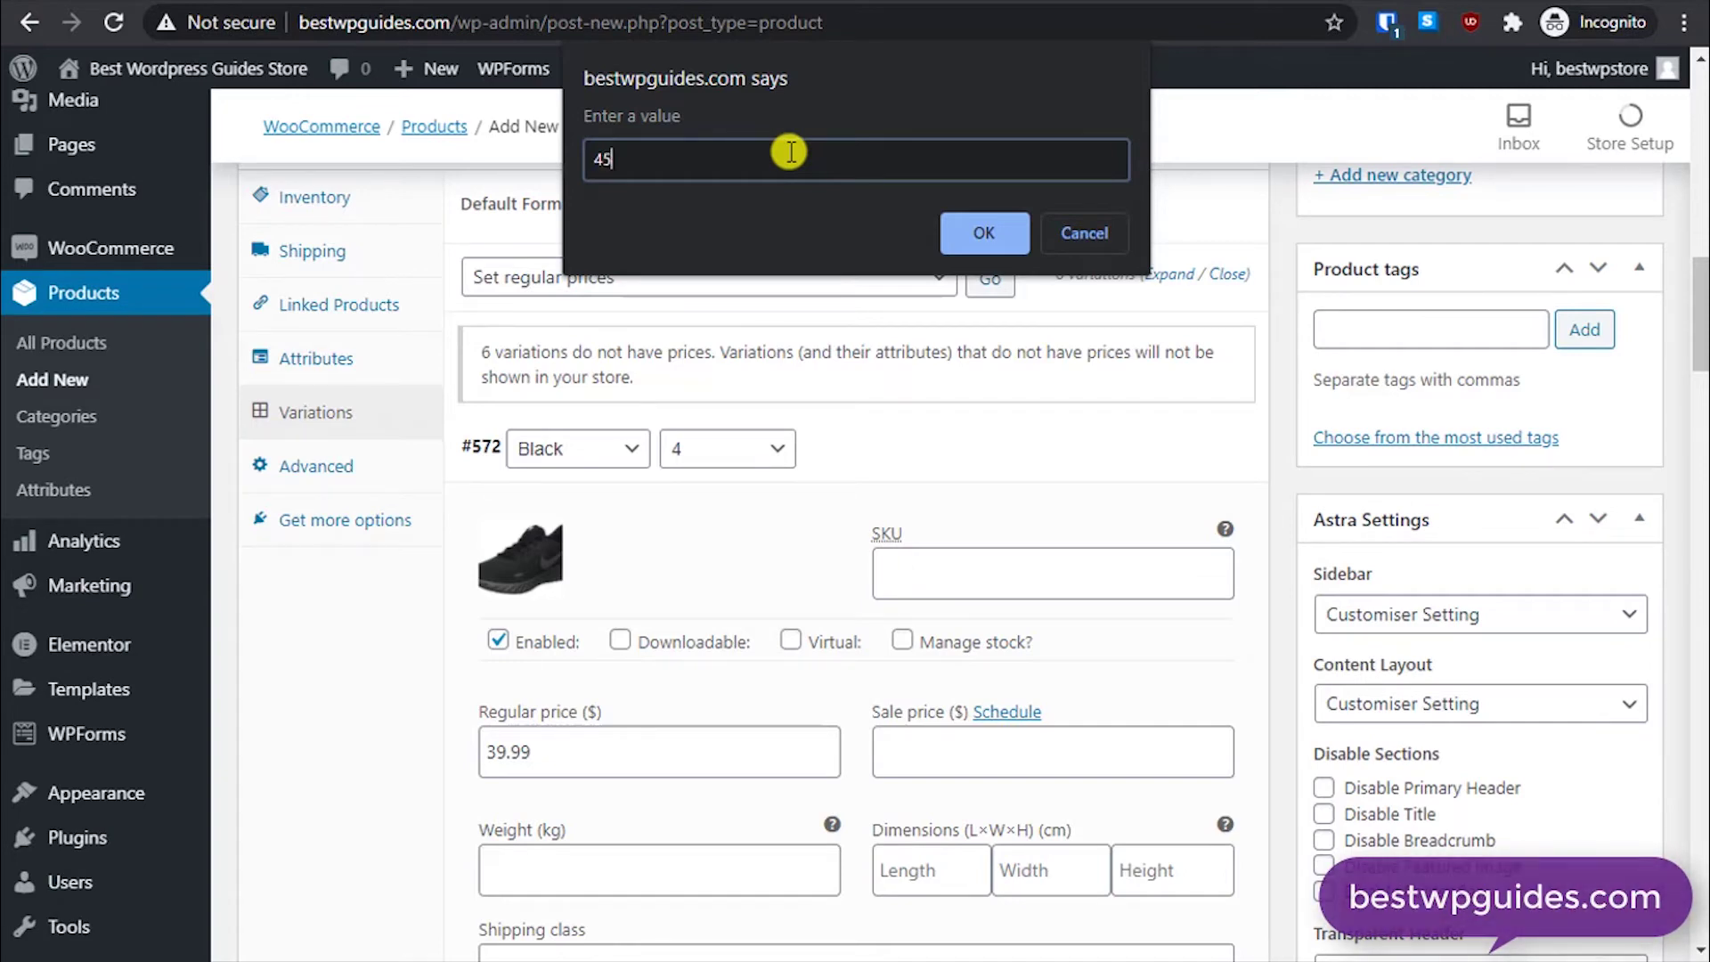
key(Return)
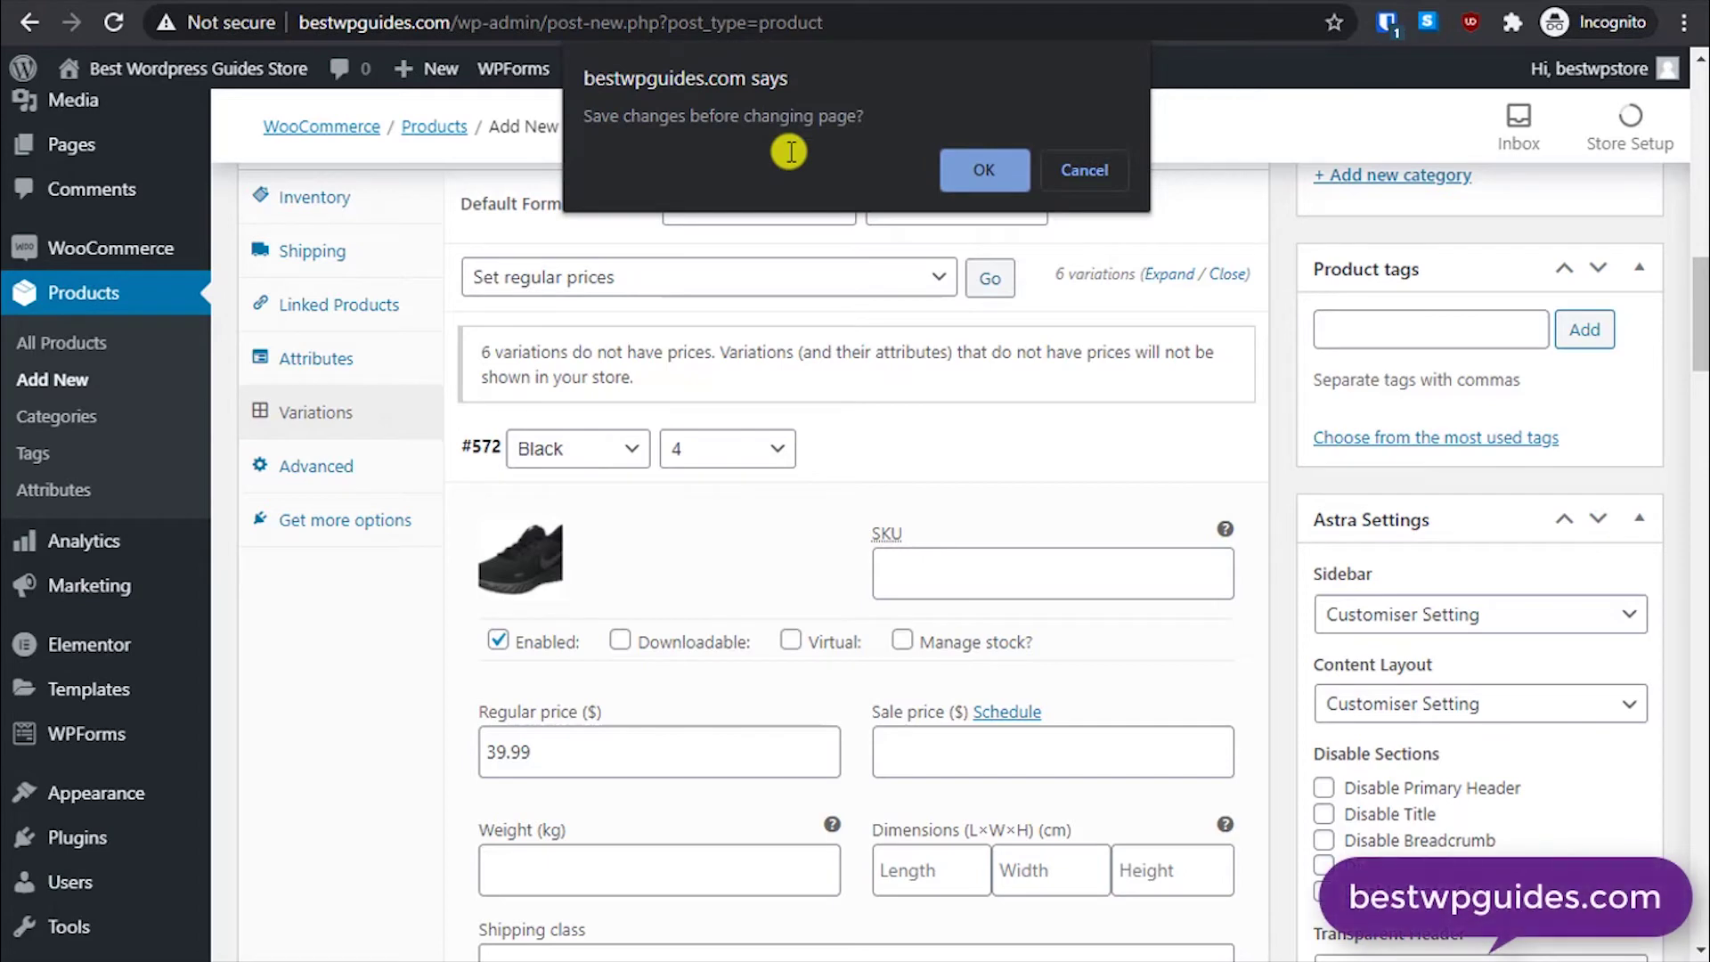
click(993, 167)
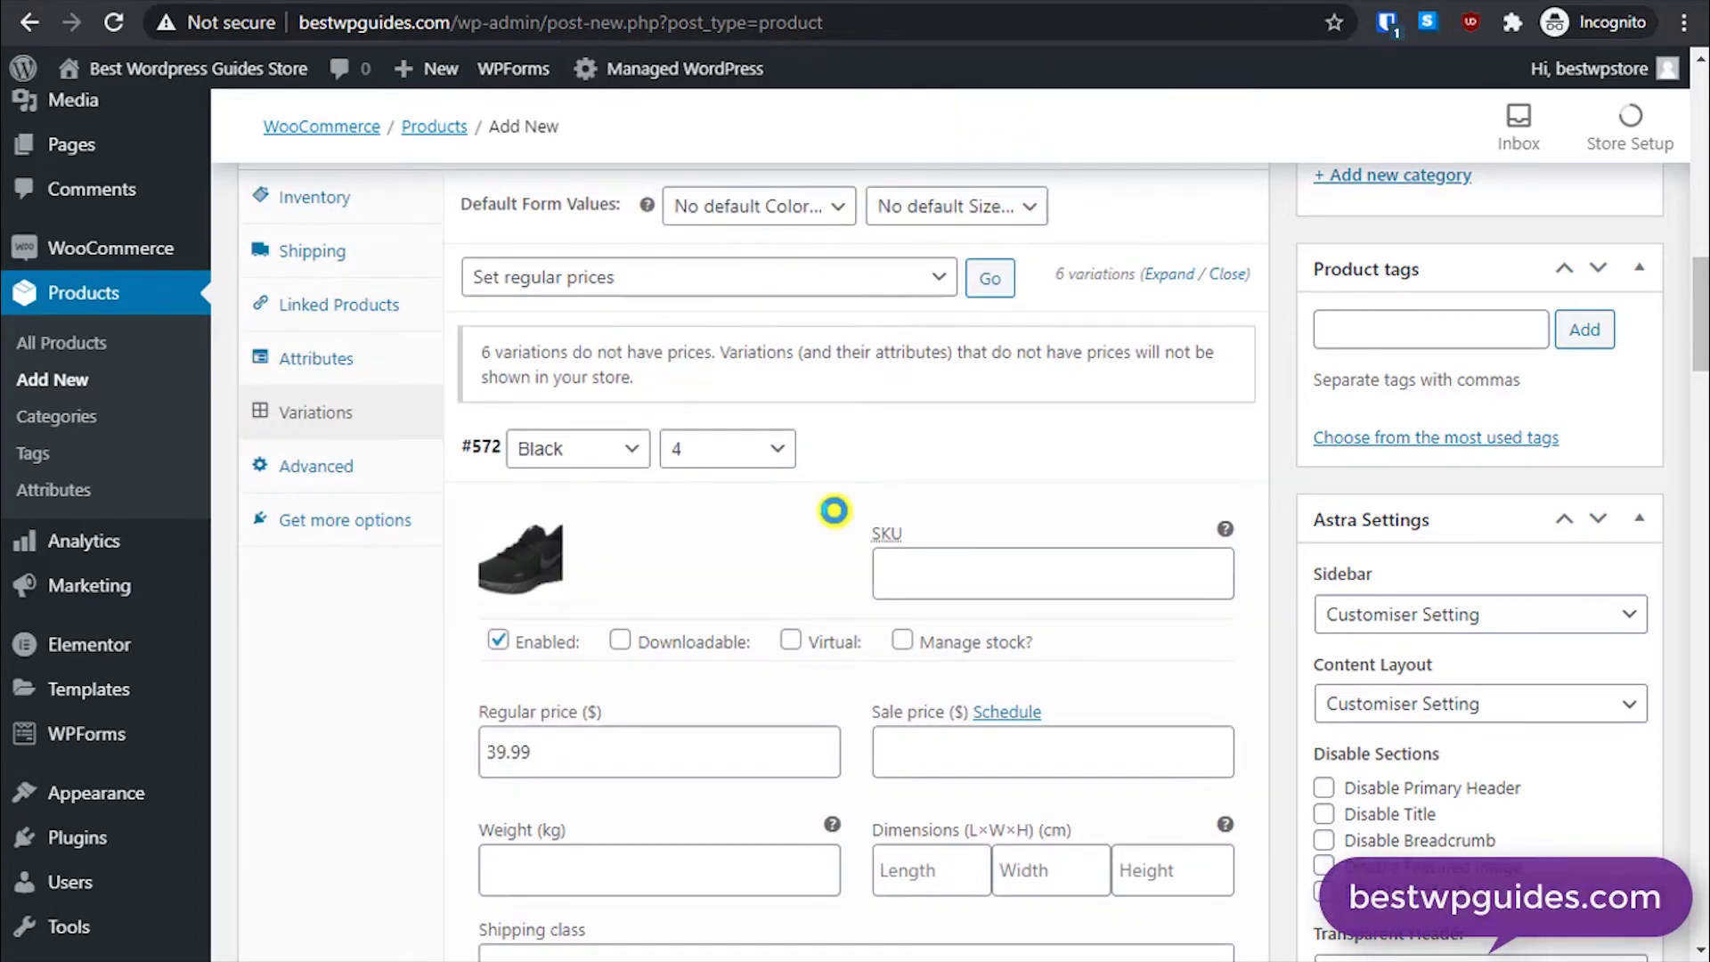
Step: Expand all variations and check the regular price in each one
scroll(835, 521, down, 5)
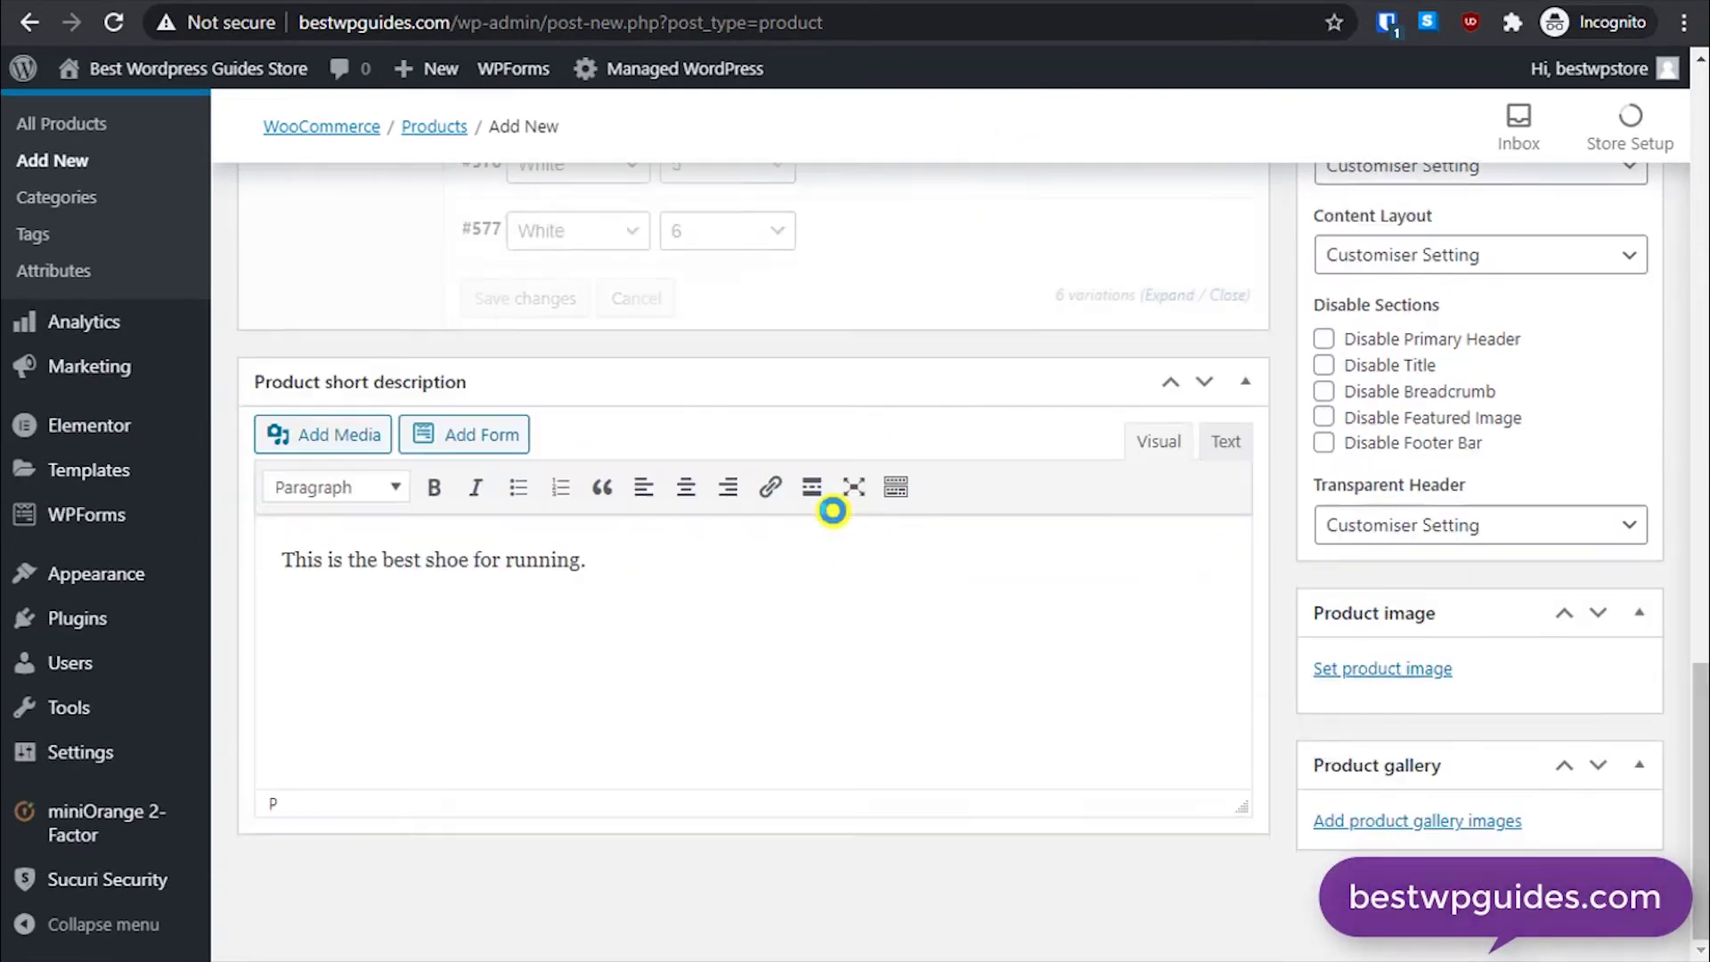
scroll(832, 511, up, 7)
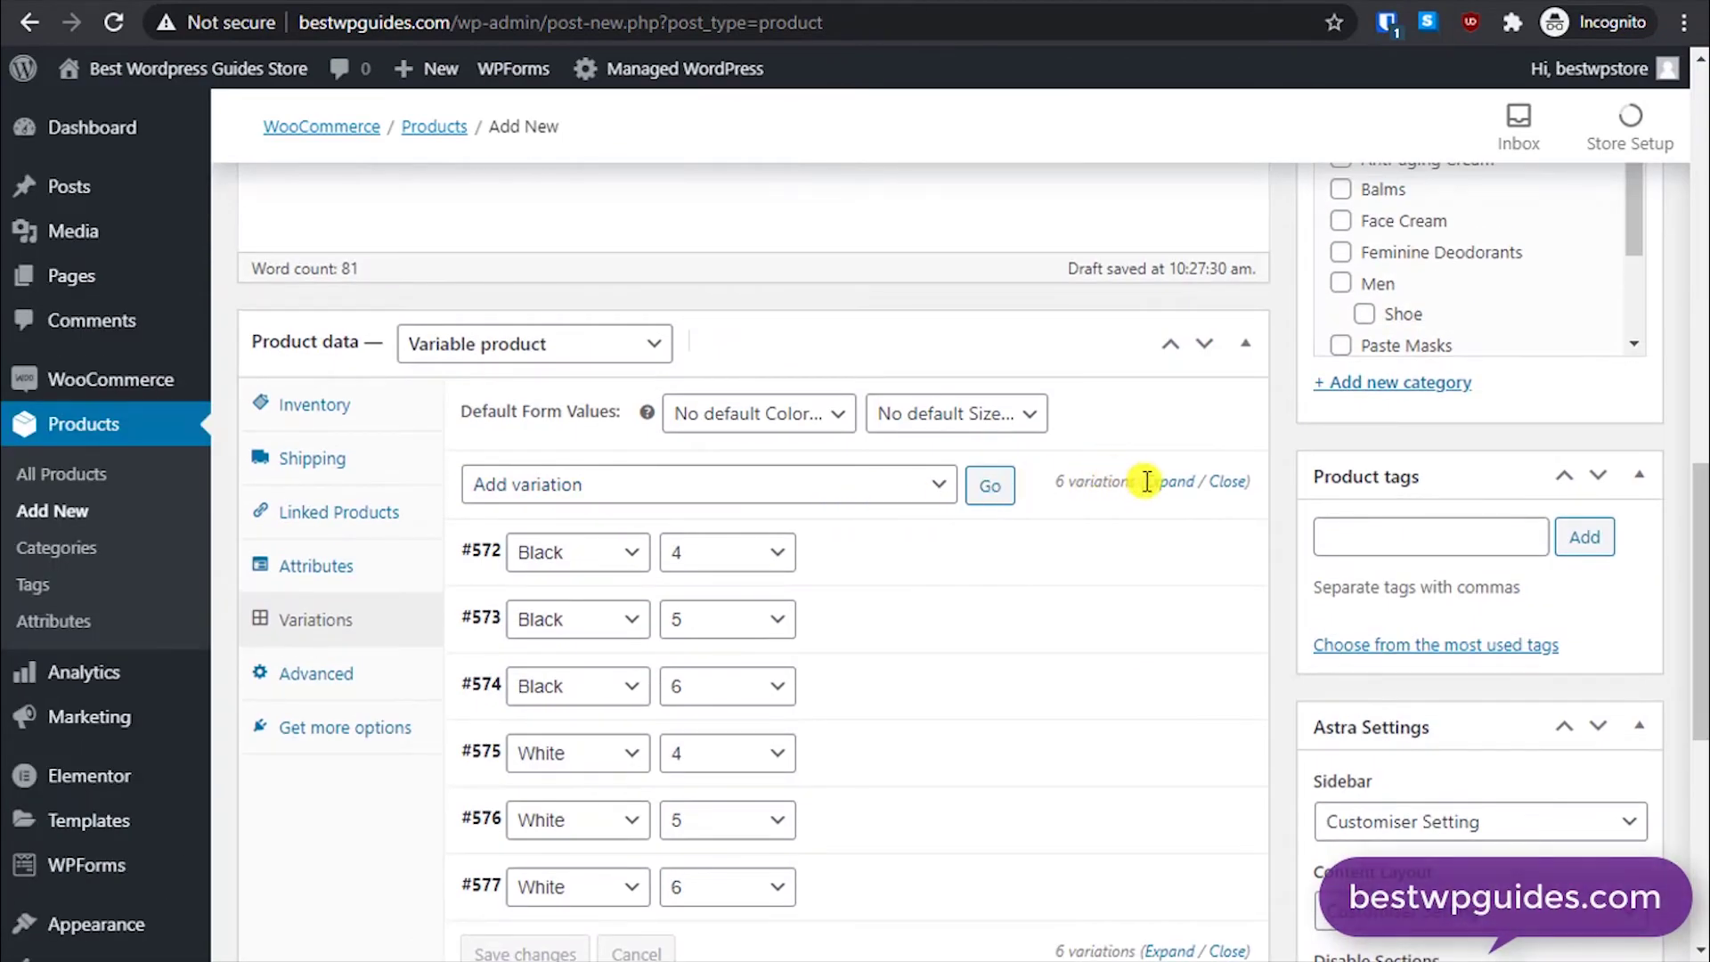
click(1153, 481)
scroll(763, 569, down, 4)
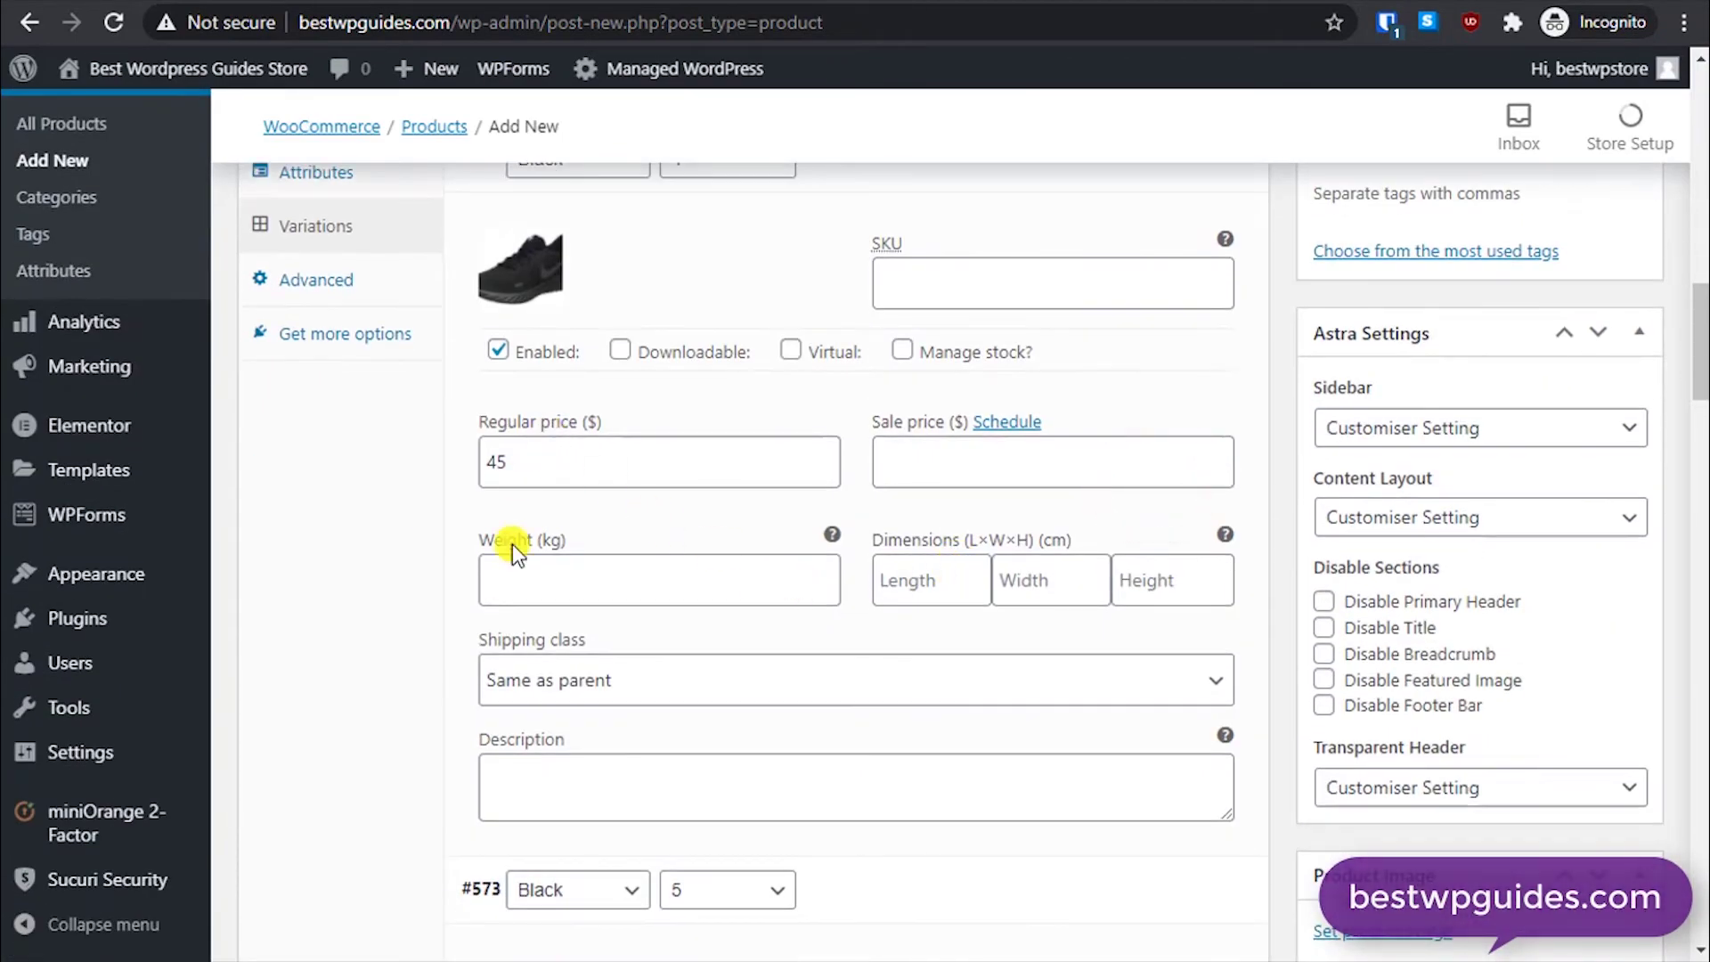
scroll(575, 431, down, 9)
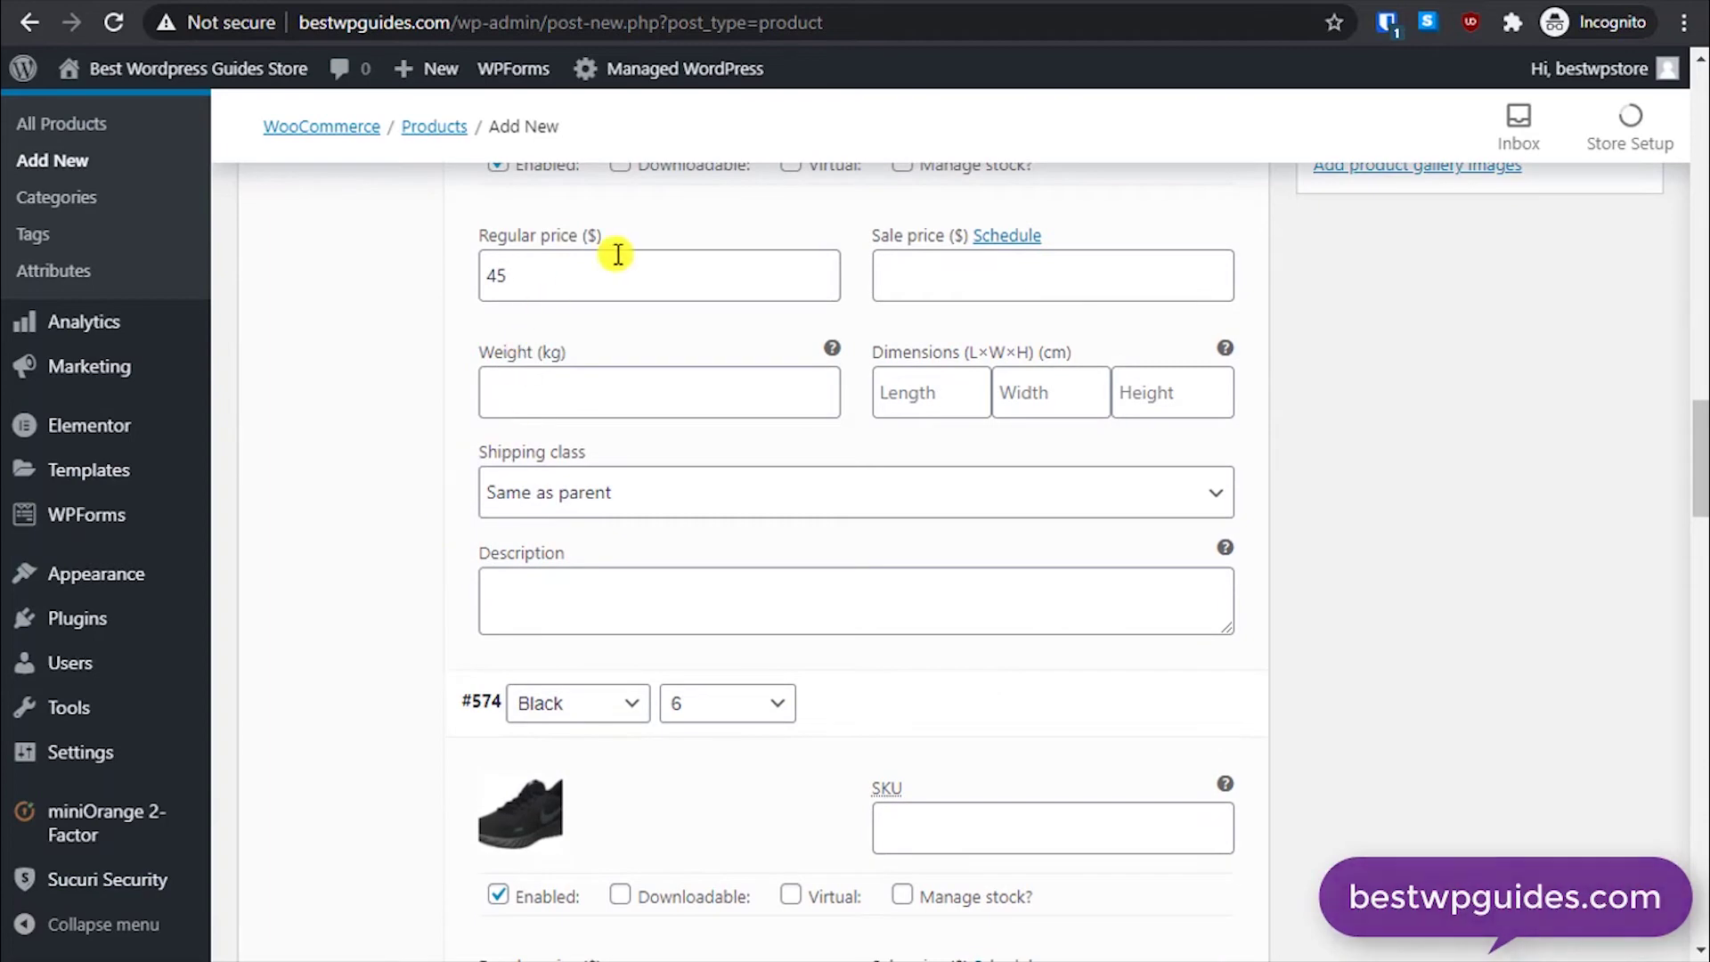
scroll(611, 252, down, 4)
scroll(886, 573, up, 3)
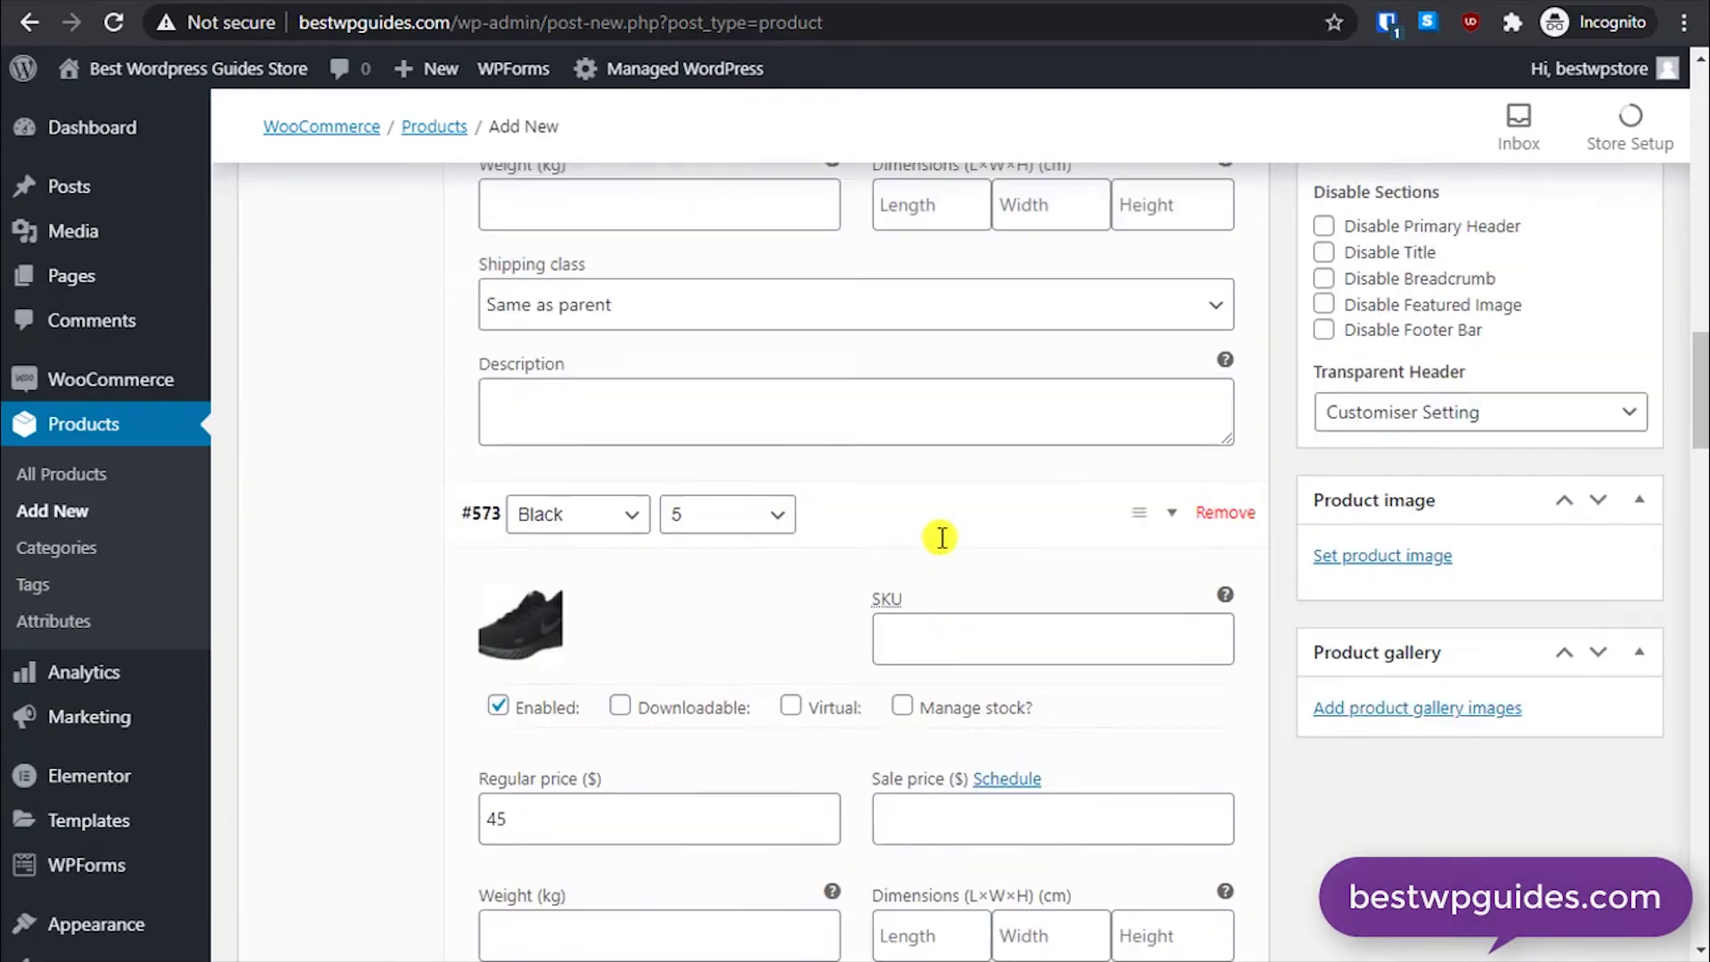
scroll(935, 538, down, 4)
scroll(813, 508, up, 1)
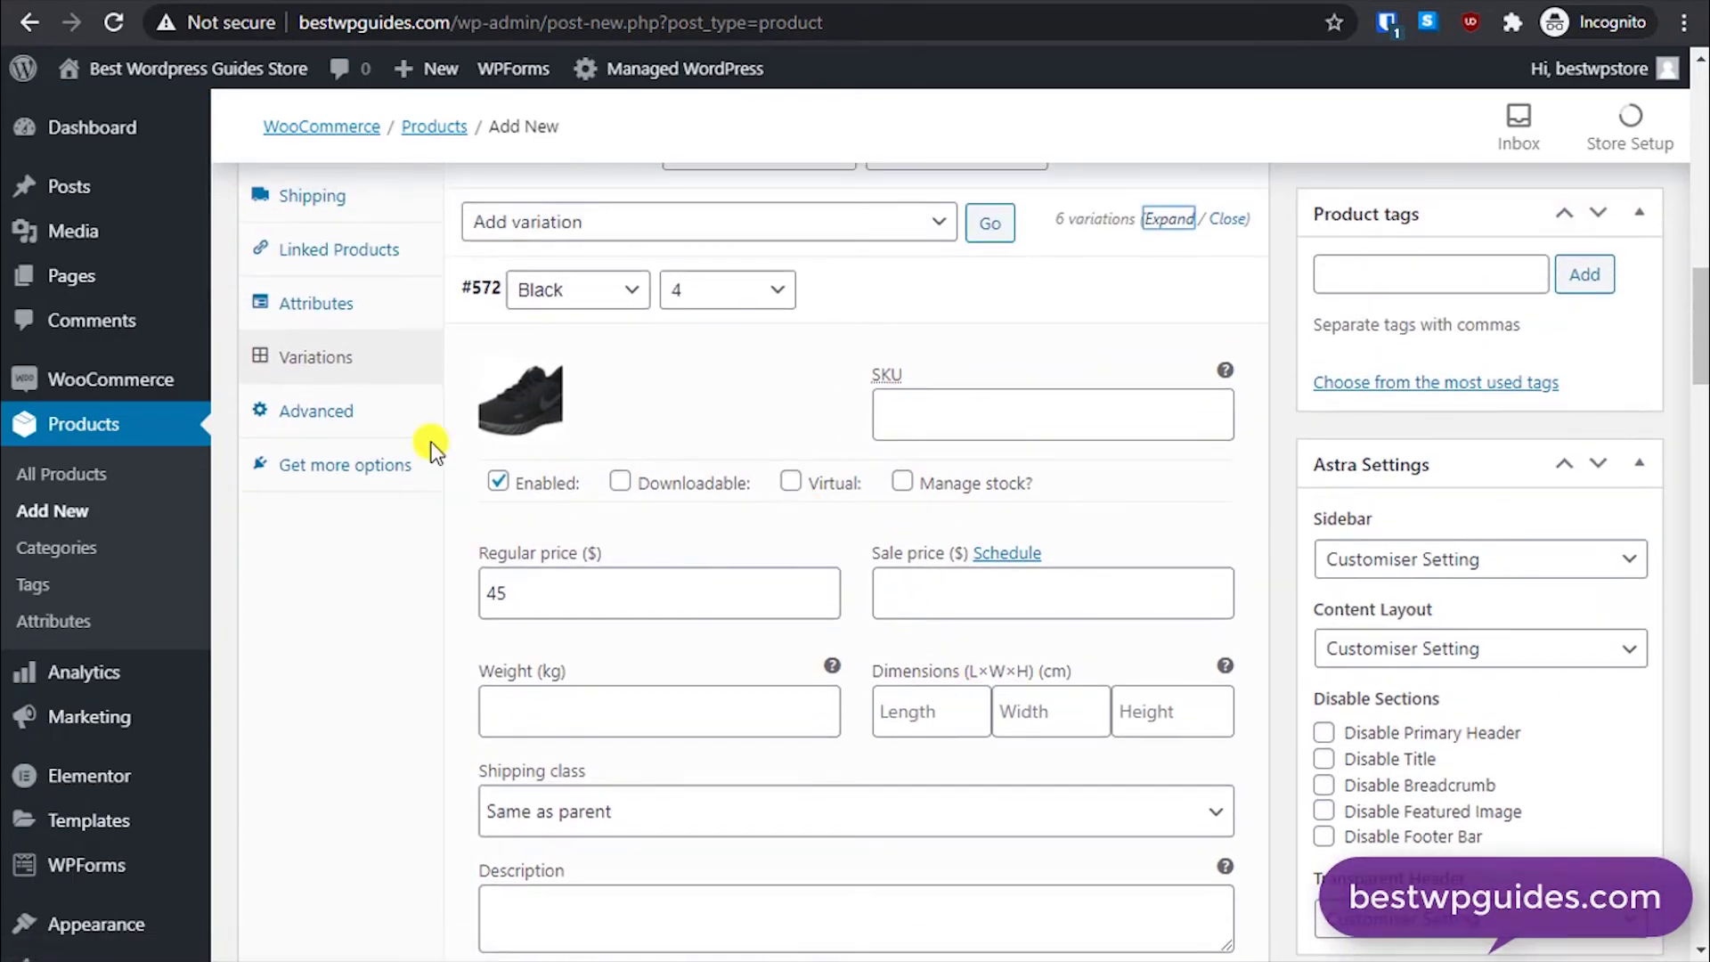
Step: Review the bulk actions offered for variations, covering status, pricing, inventory, shipping and downloadable products, and look over the expanded variations
click(914, 592)
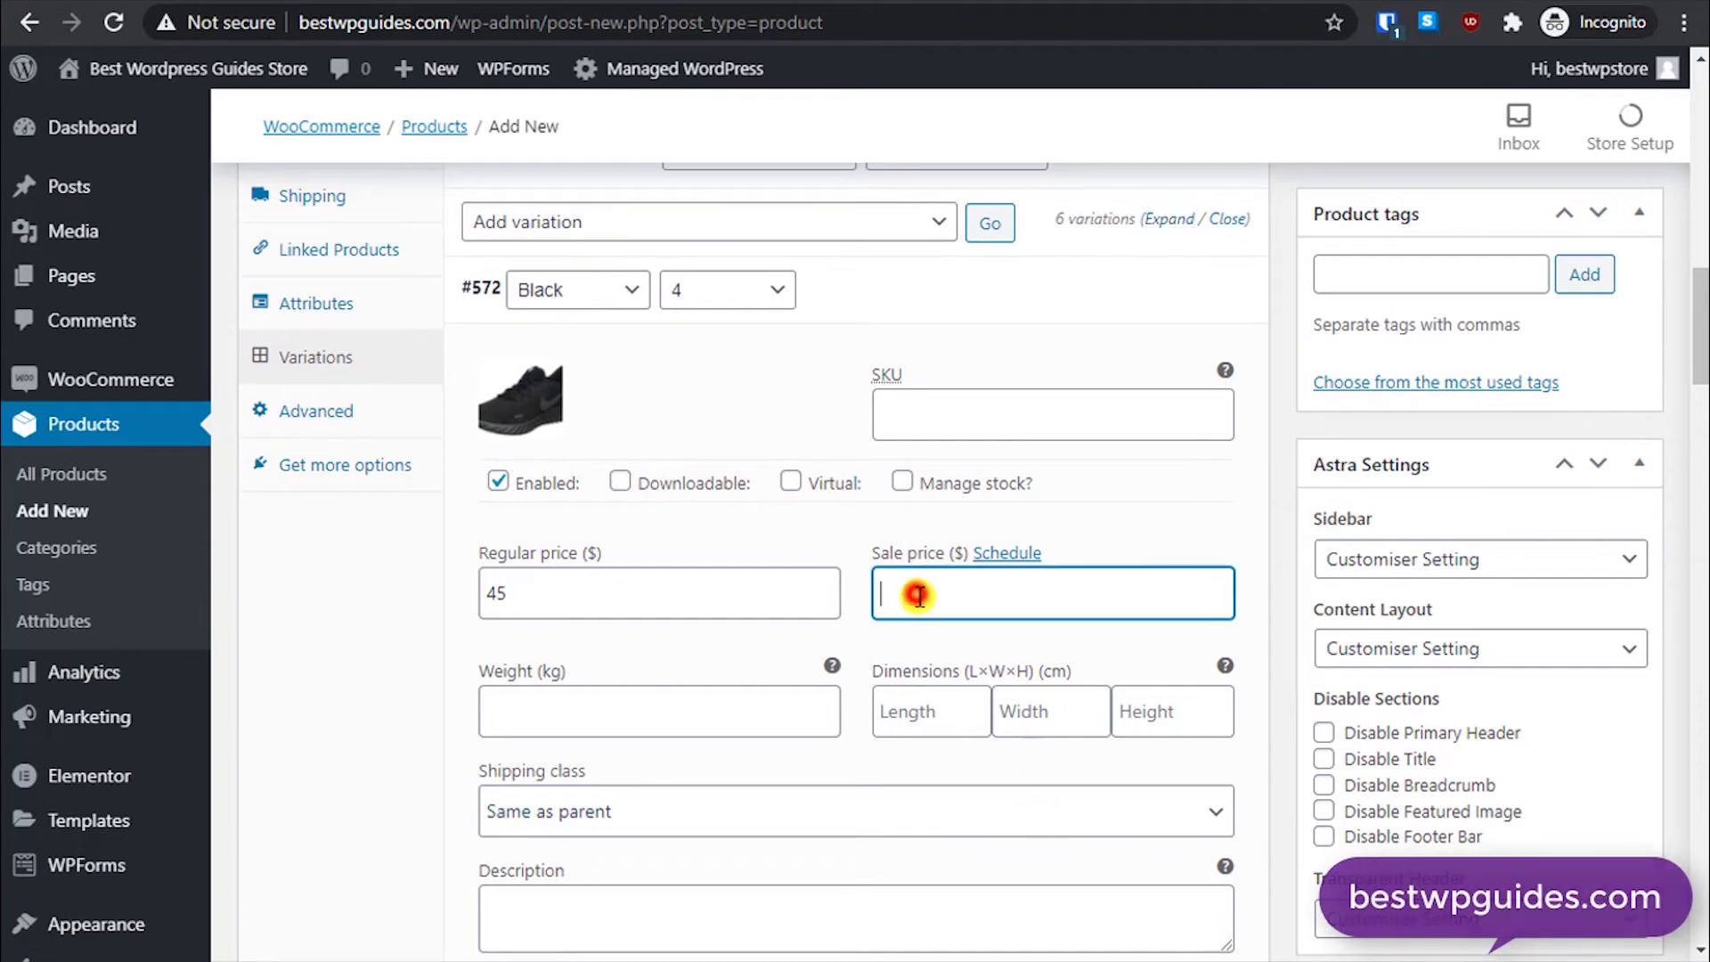
click(689, 233)
scroll(748, 659, down, 3)
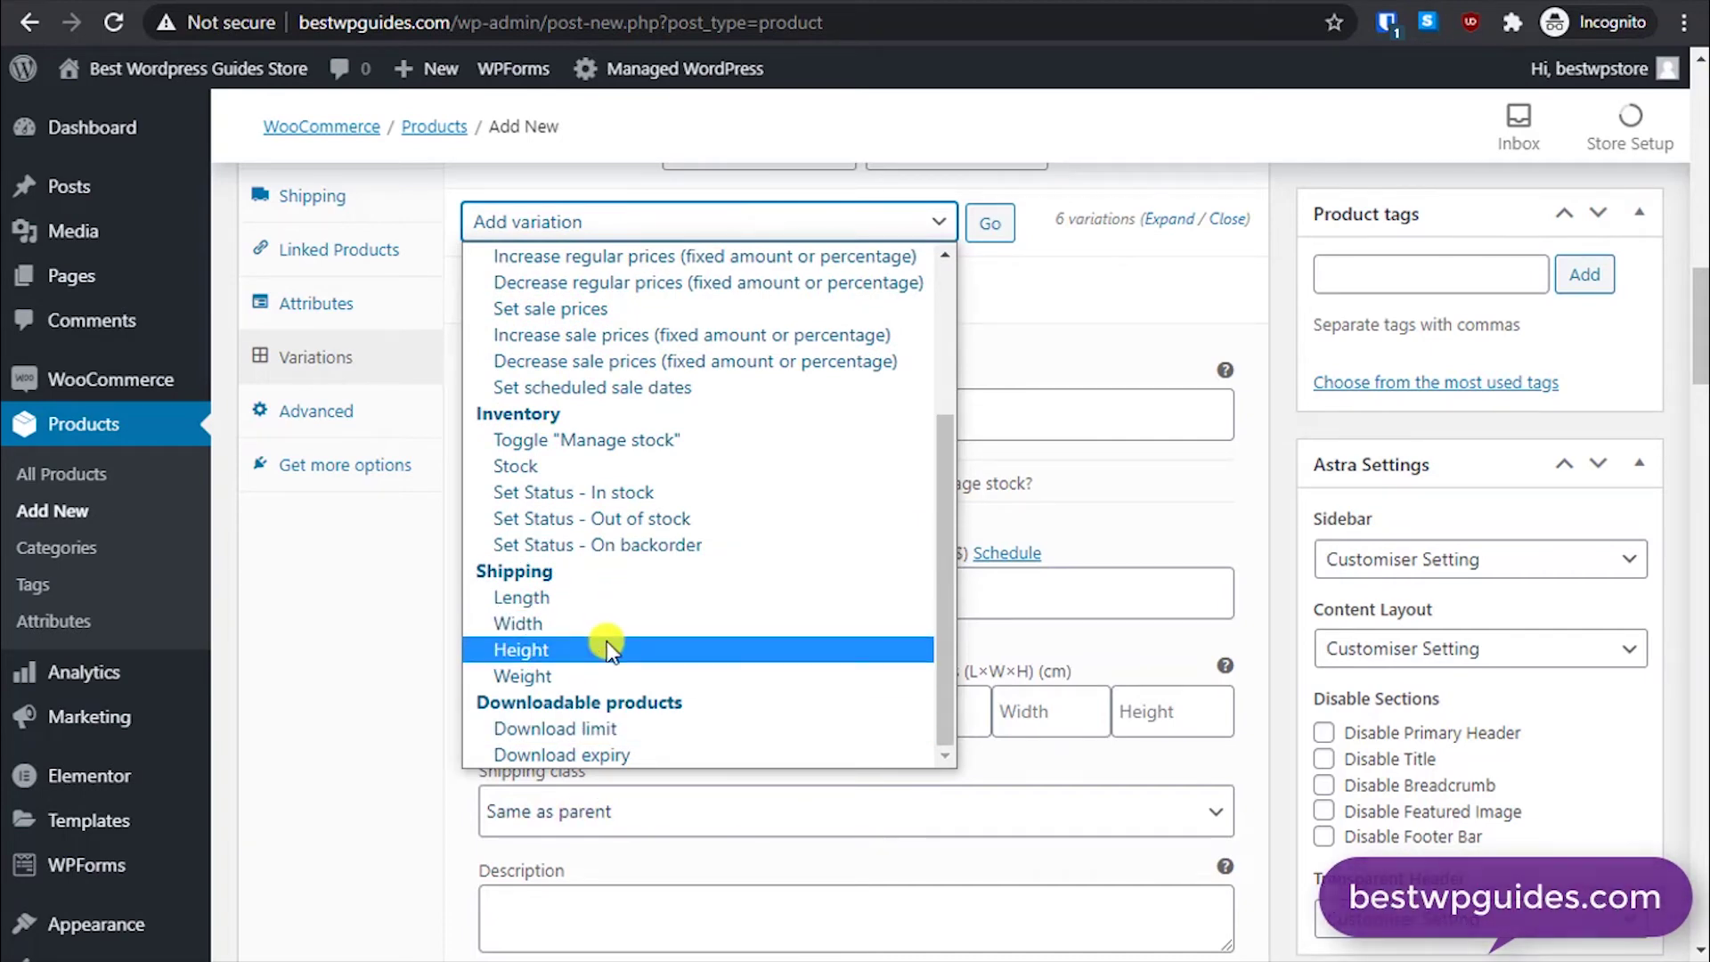
scroll(605, 648, up, 3)
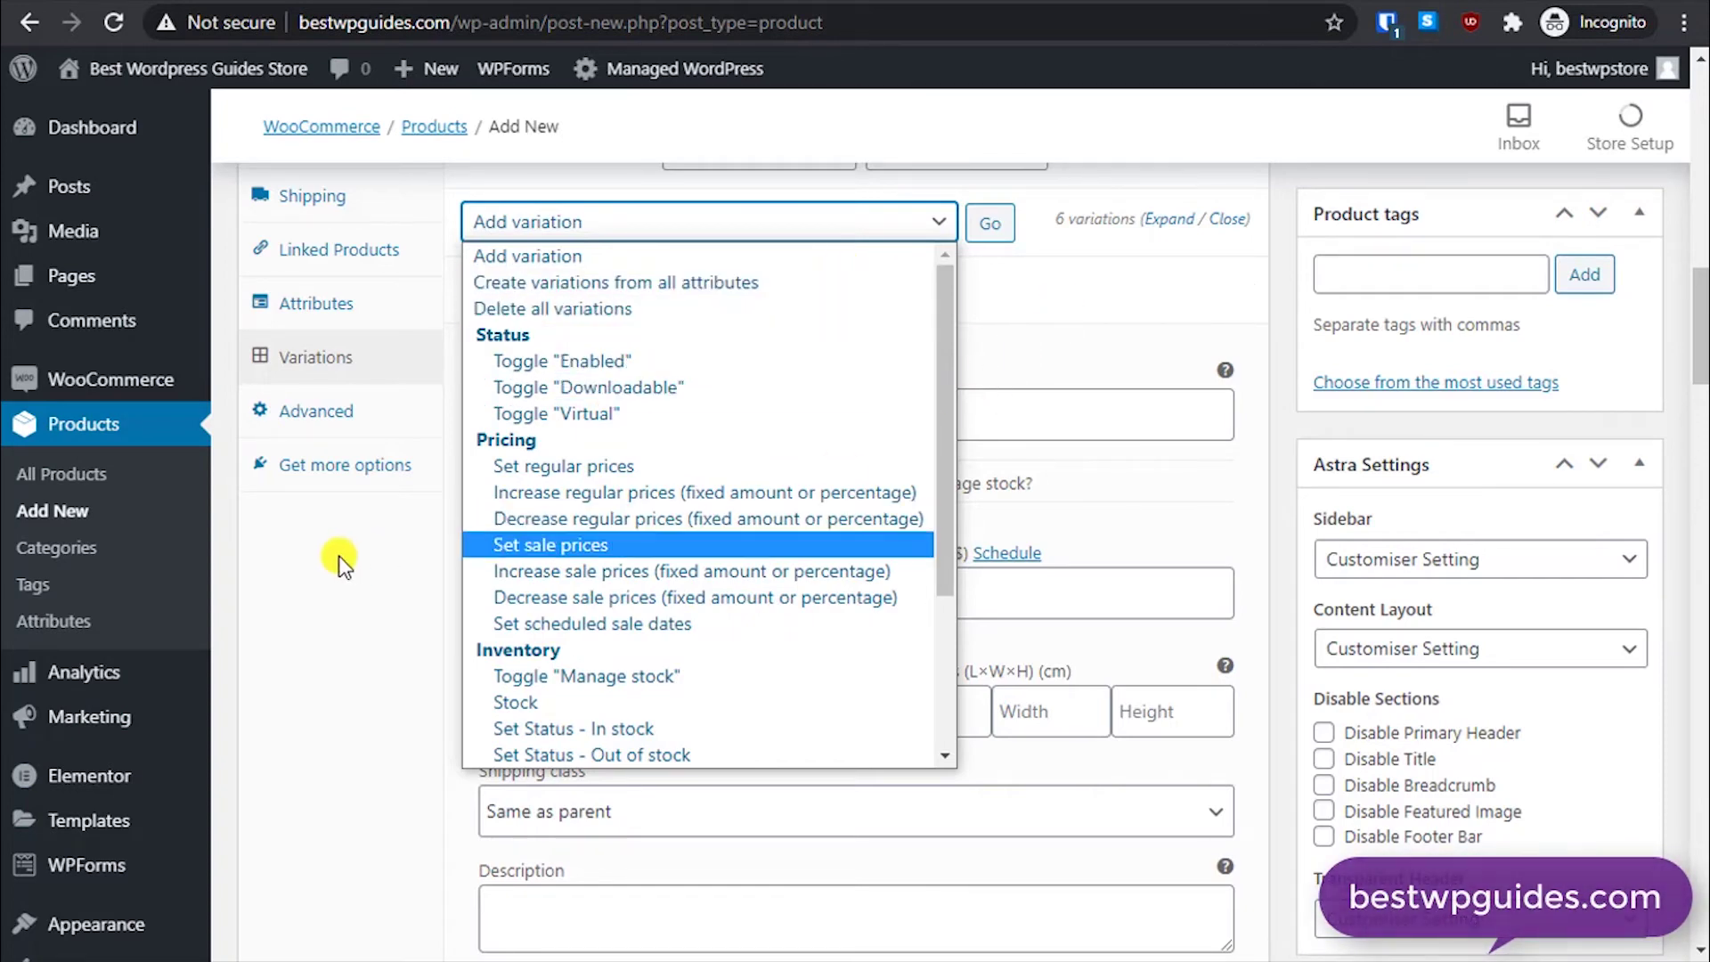
click(341, 606)
scroll(426, 615, down, 4)
scroll(428, 606, down, 10)
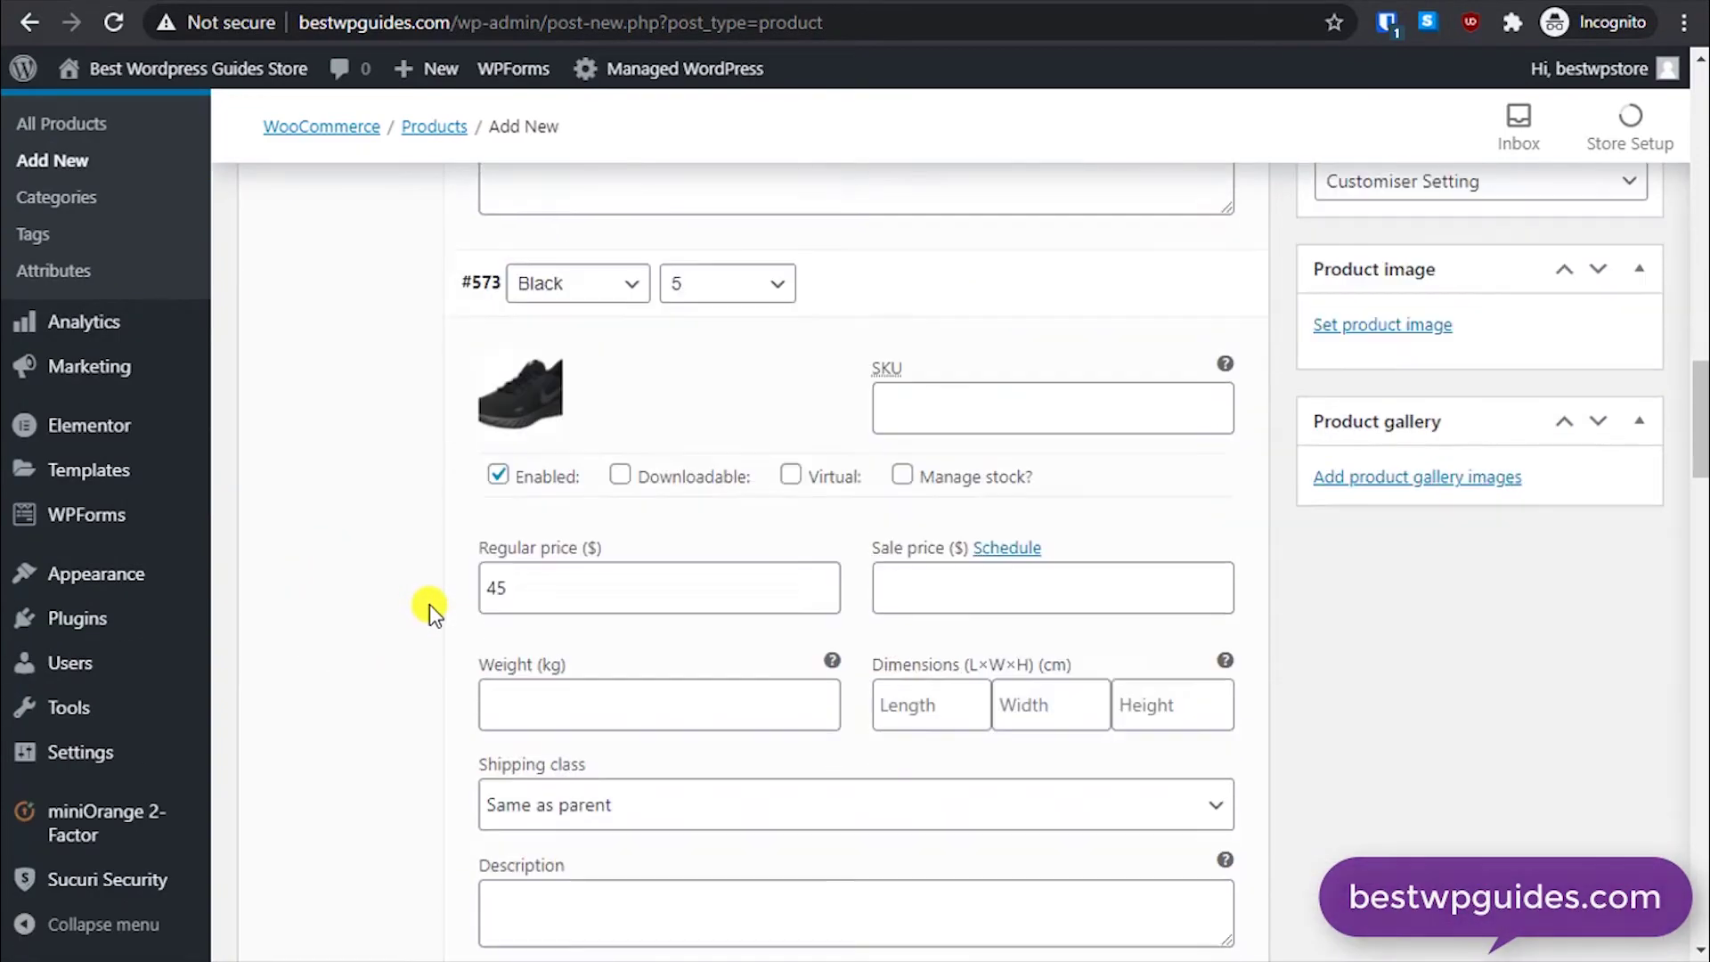
scroll(507, 515, up, 4)
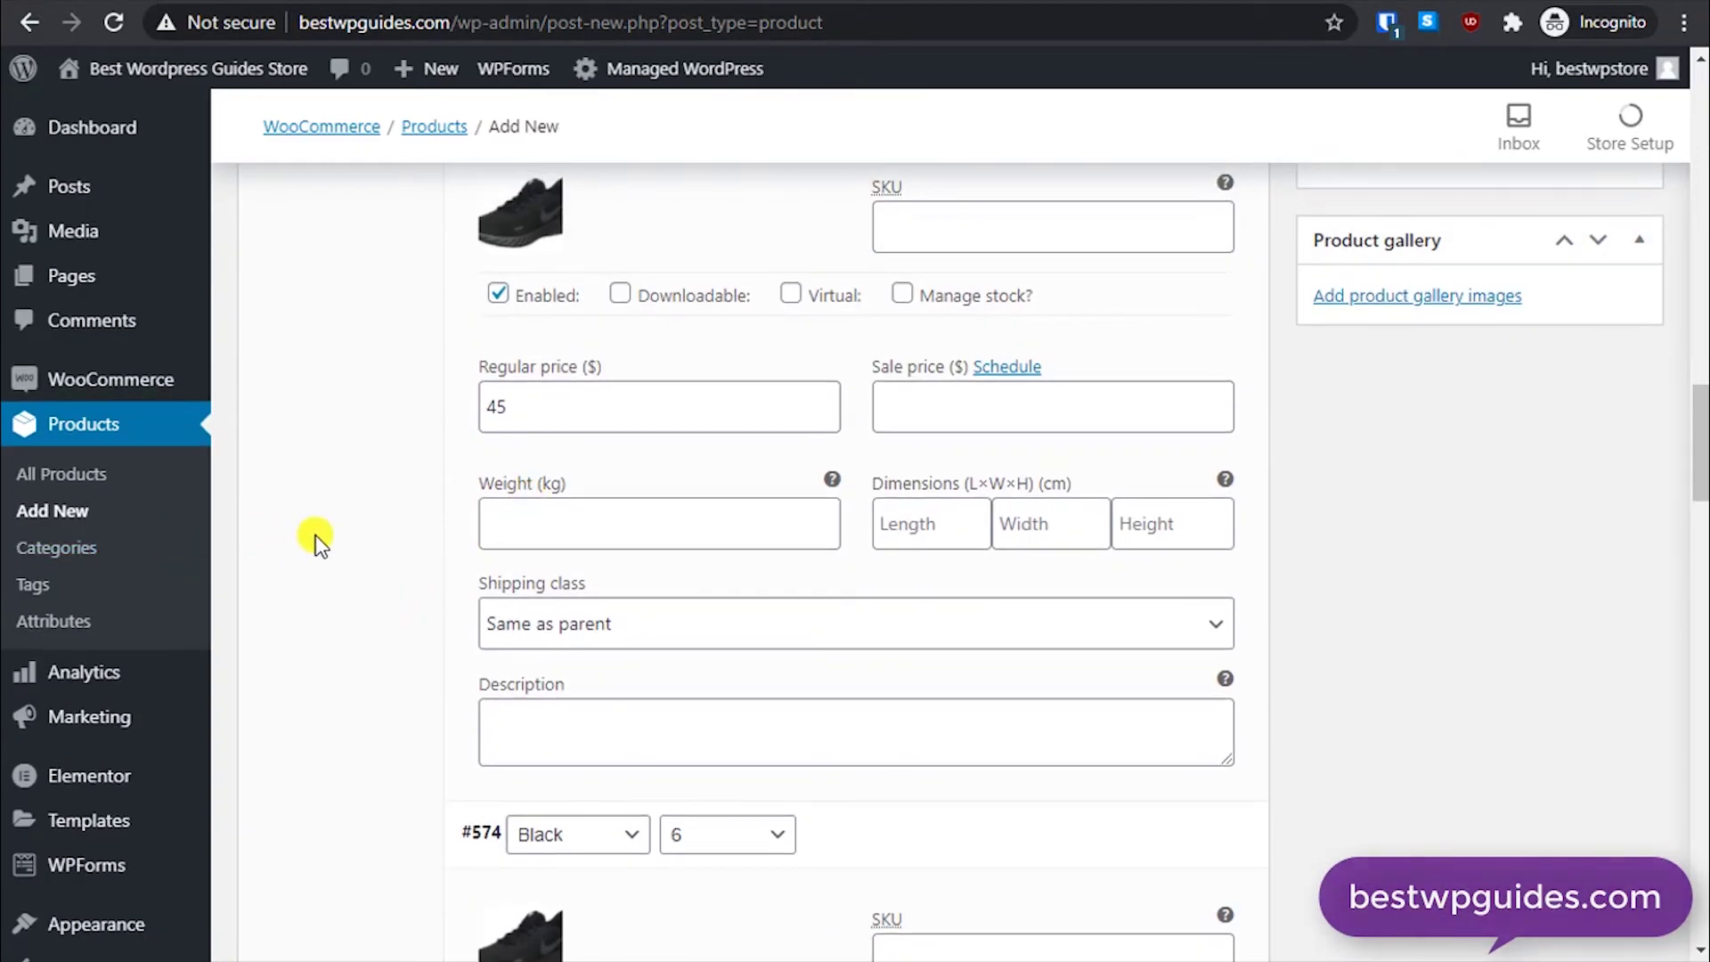
scroll(329, 526, up, 15)
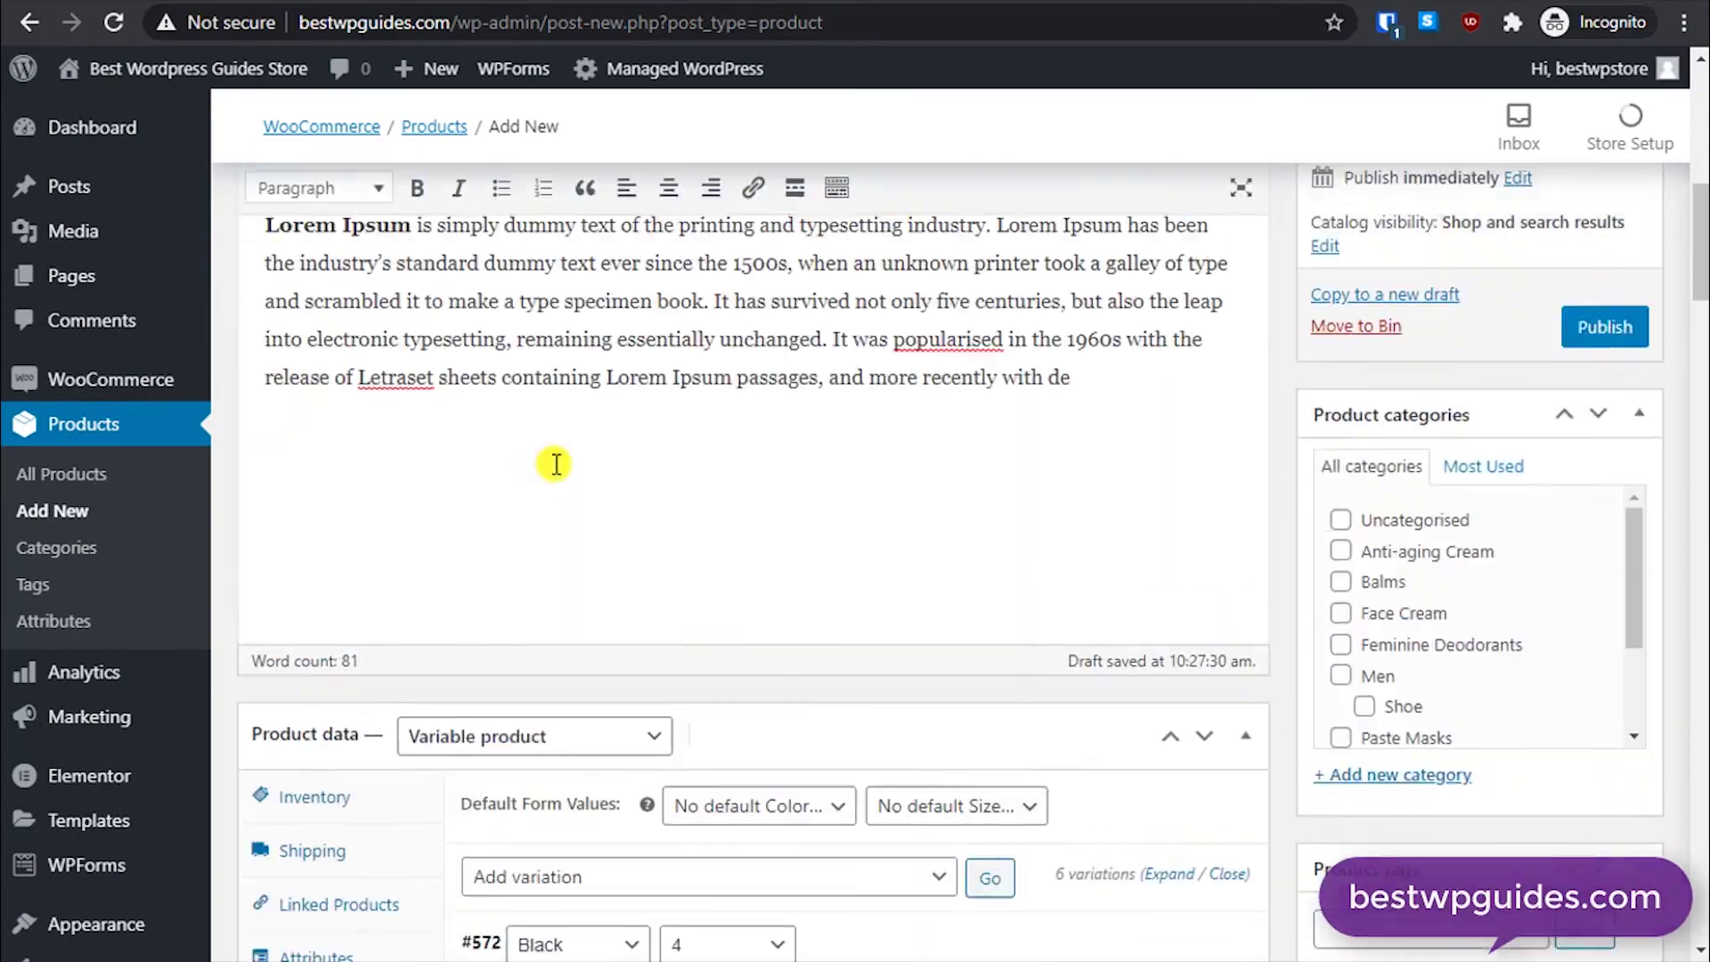
Step: Set the SKU of the Black size 4 variation to 1 and of the Black size 5 variation to 2
scroll(942, 555, down, 7)
click(946, 408)
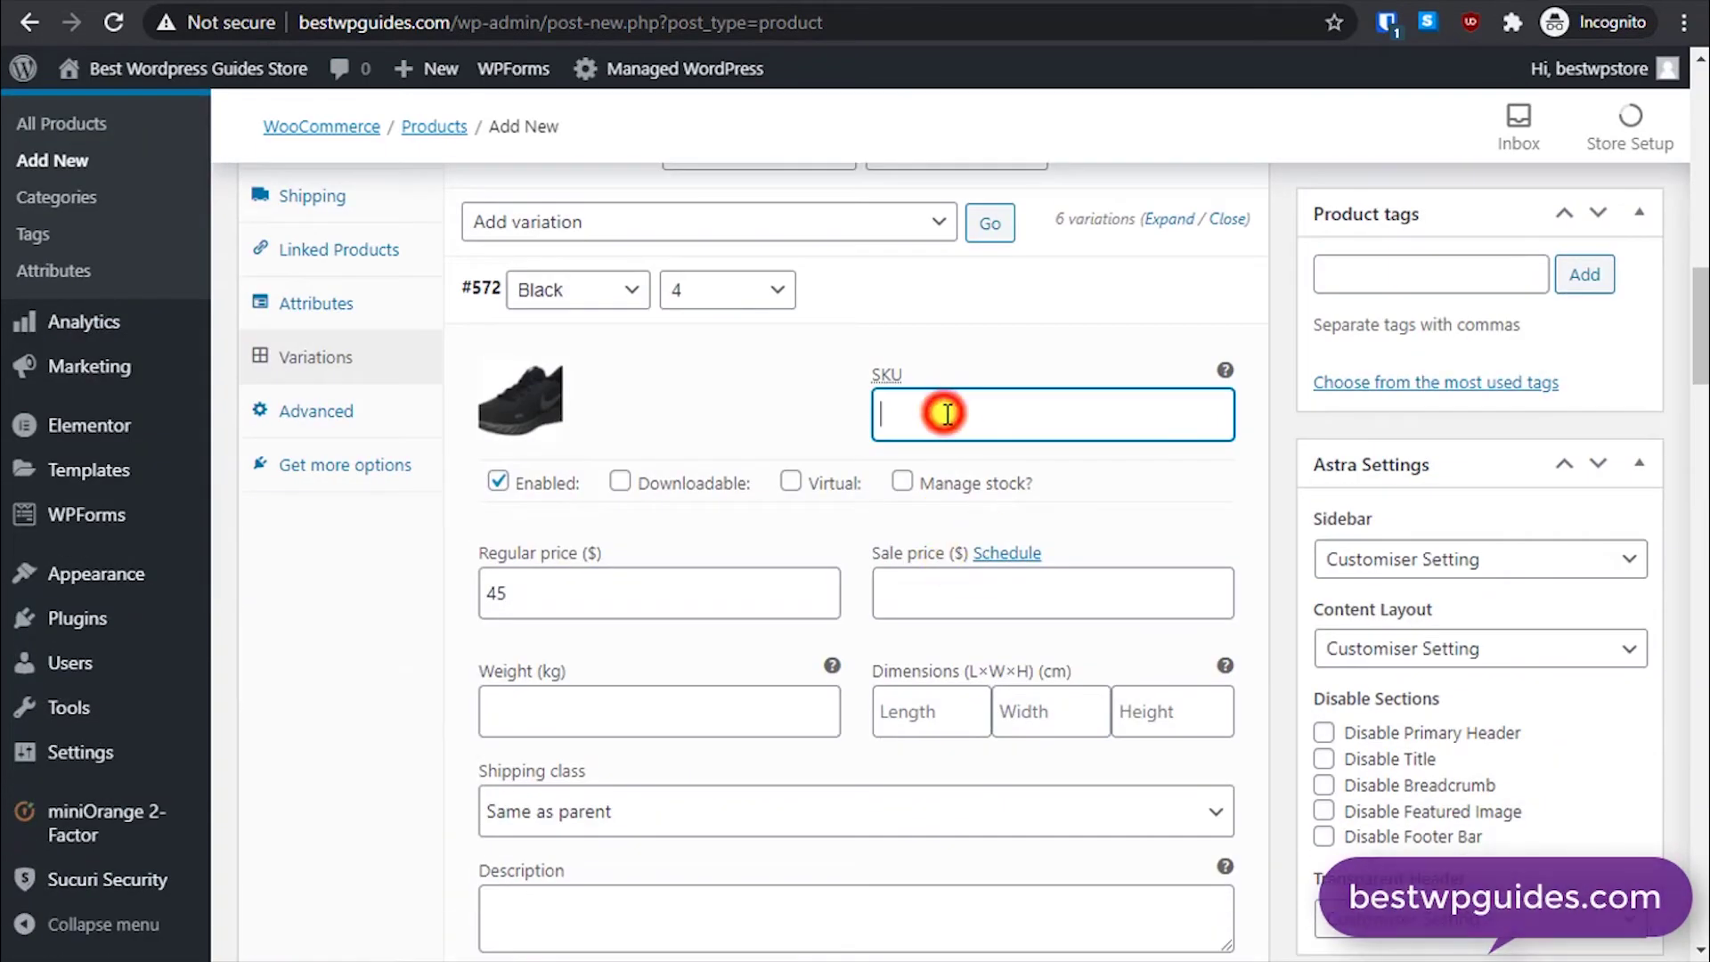
text(1)
scroll(948, 441, down, 7)
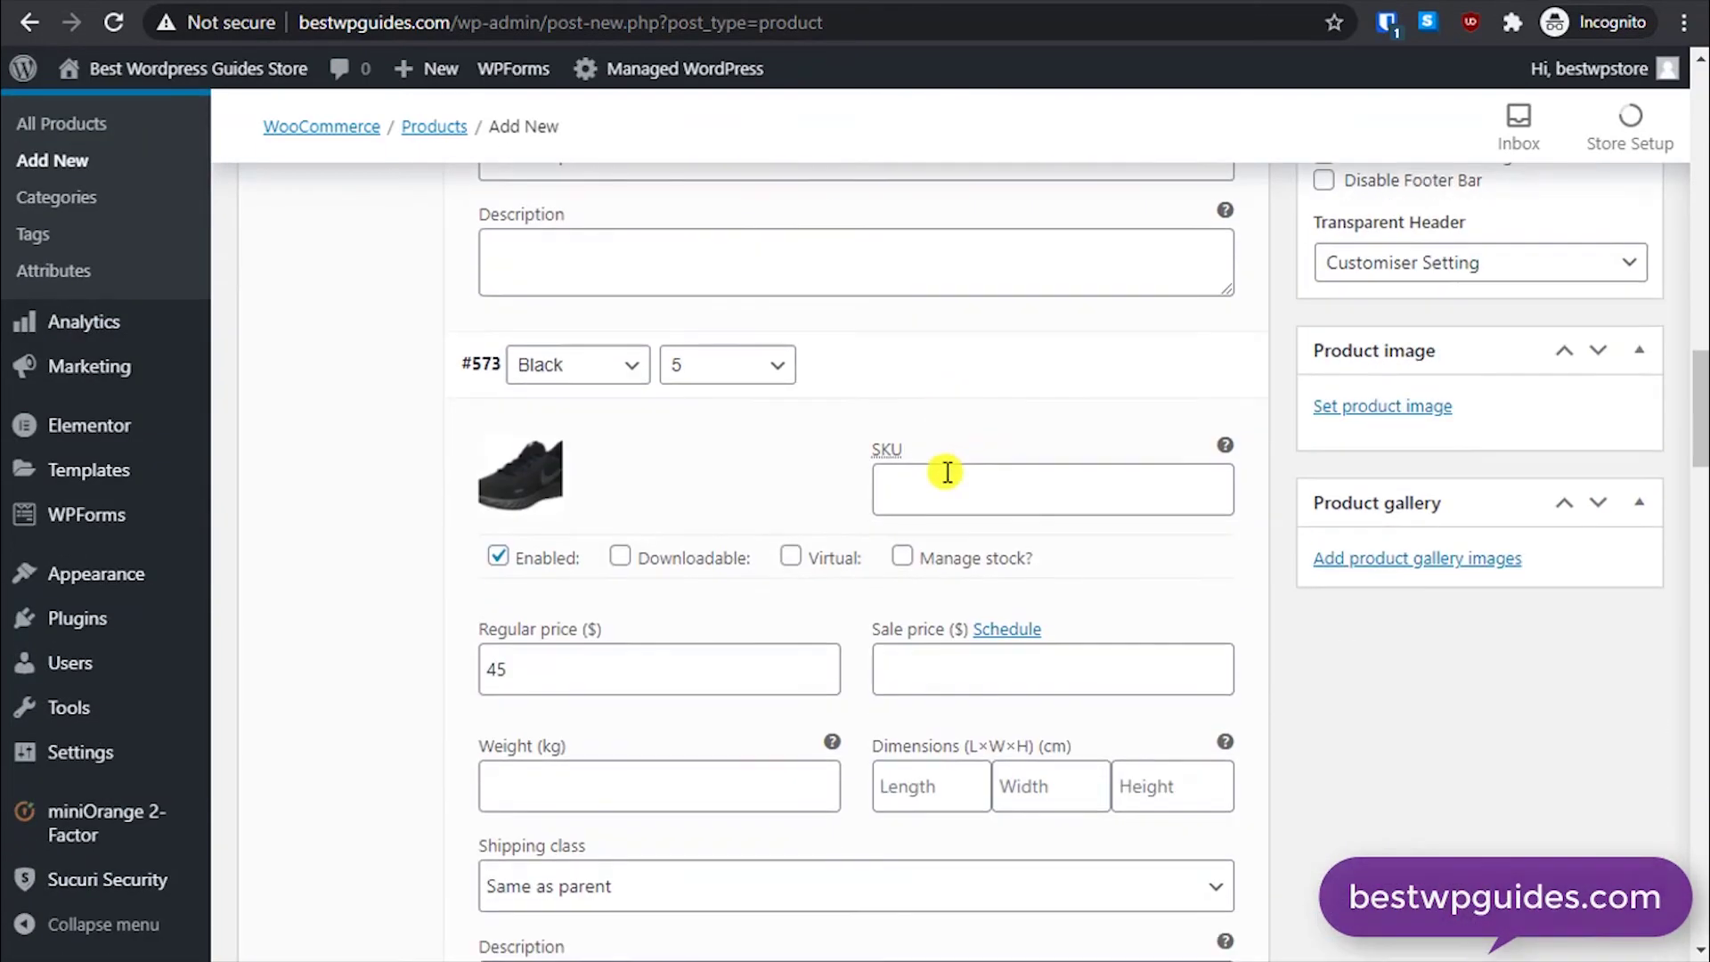
click(944, 472)
text(2)
Step: Set the SKU of the Black size 6 variation to 3 and of the White size 4 variation to 4
scroll(944, 498, down, 5)
click(972, 274)
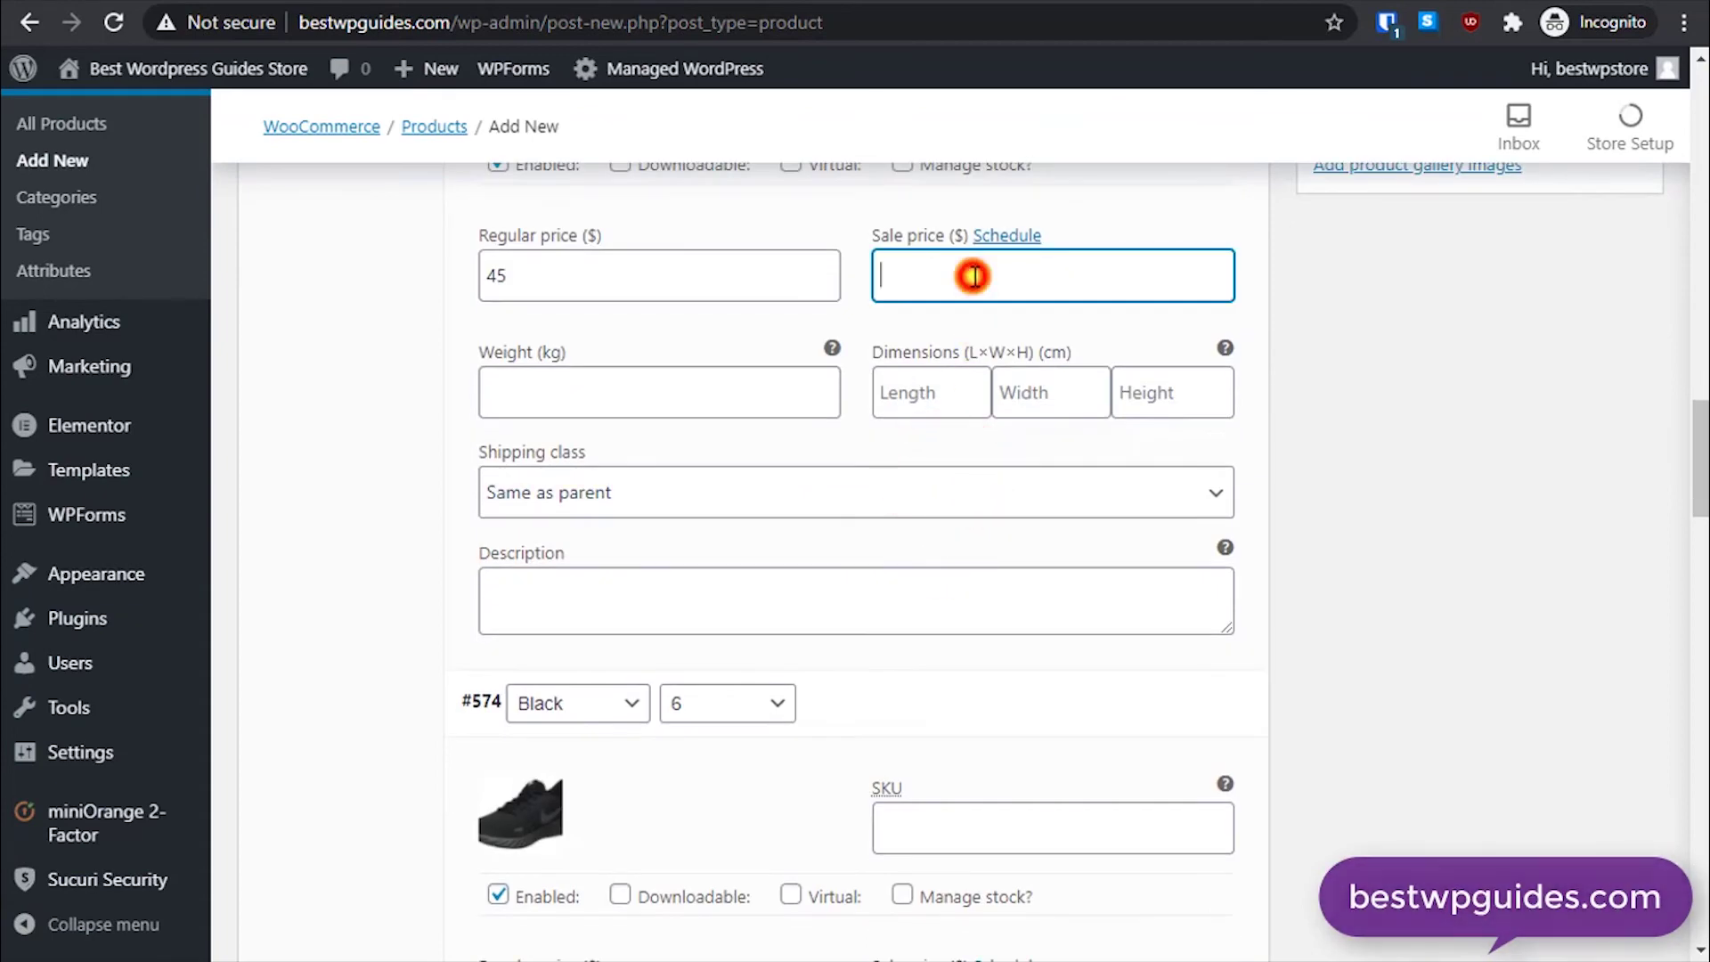
scroll(974, 276, up, 3)
scroll(974, 378, down, 2)
scroll(927, 817, down, 1)
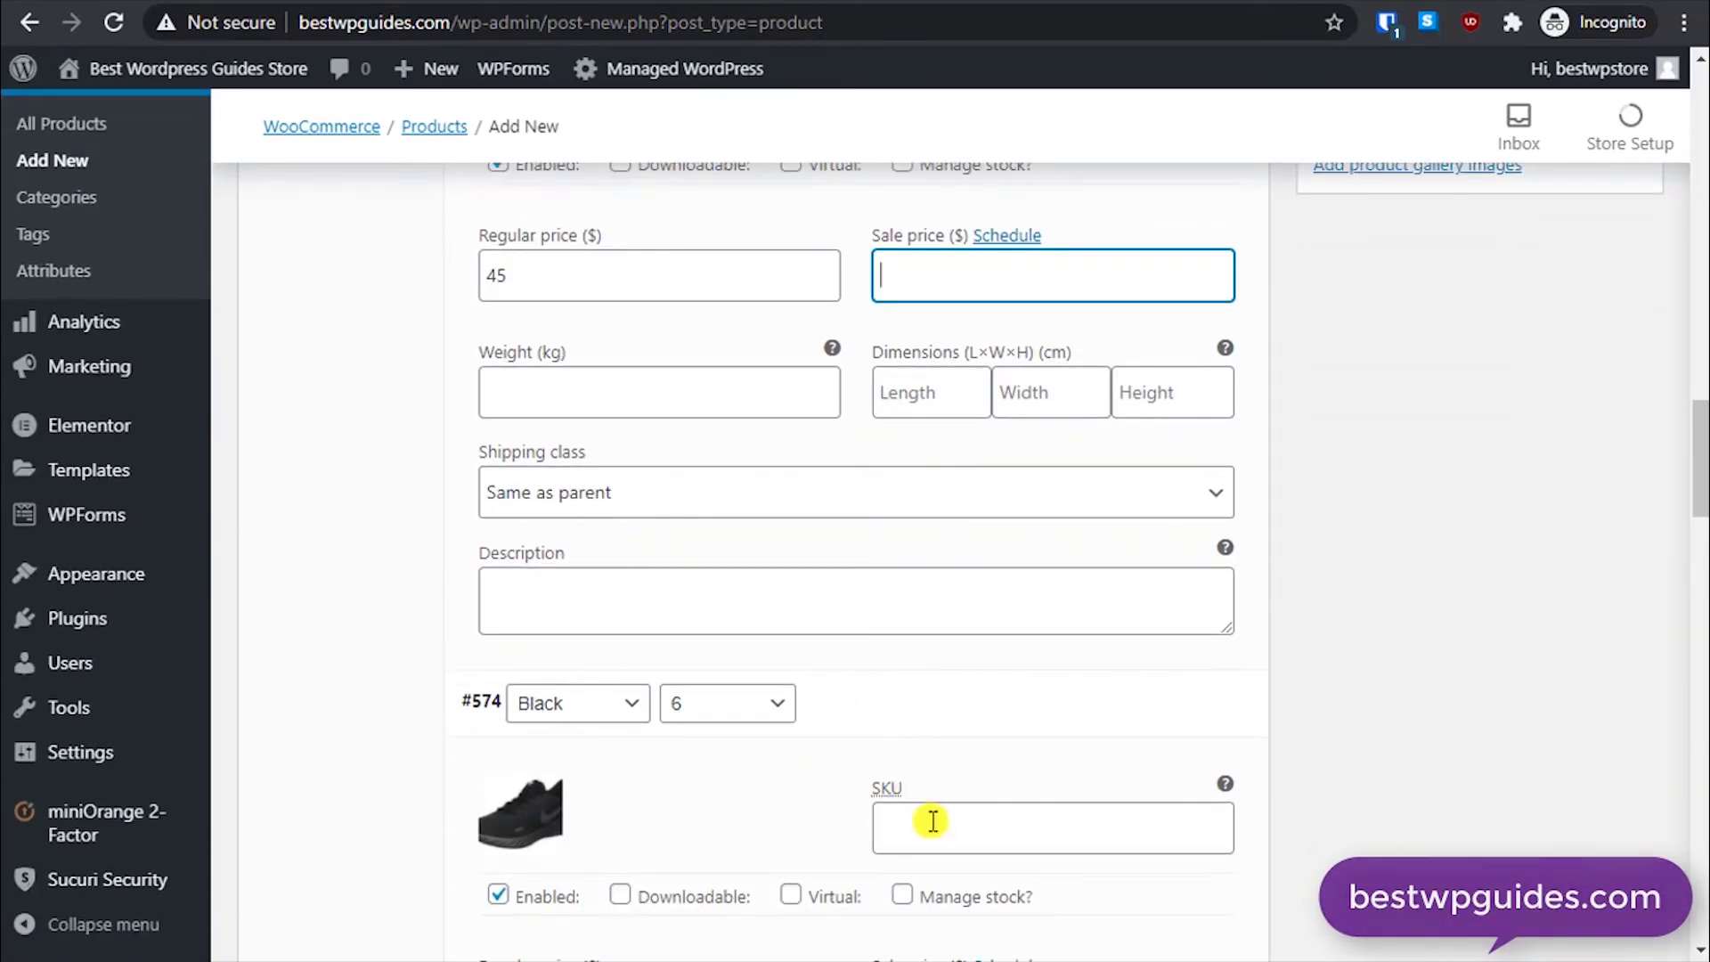
click(927, 824)
text(3)
scroll(927, 824, down, 5)
scroll(942, 713, down, 5)
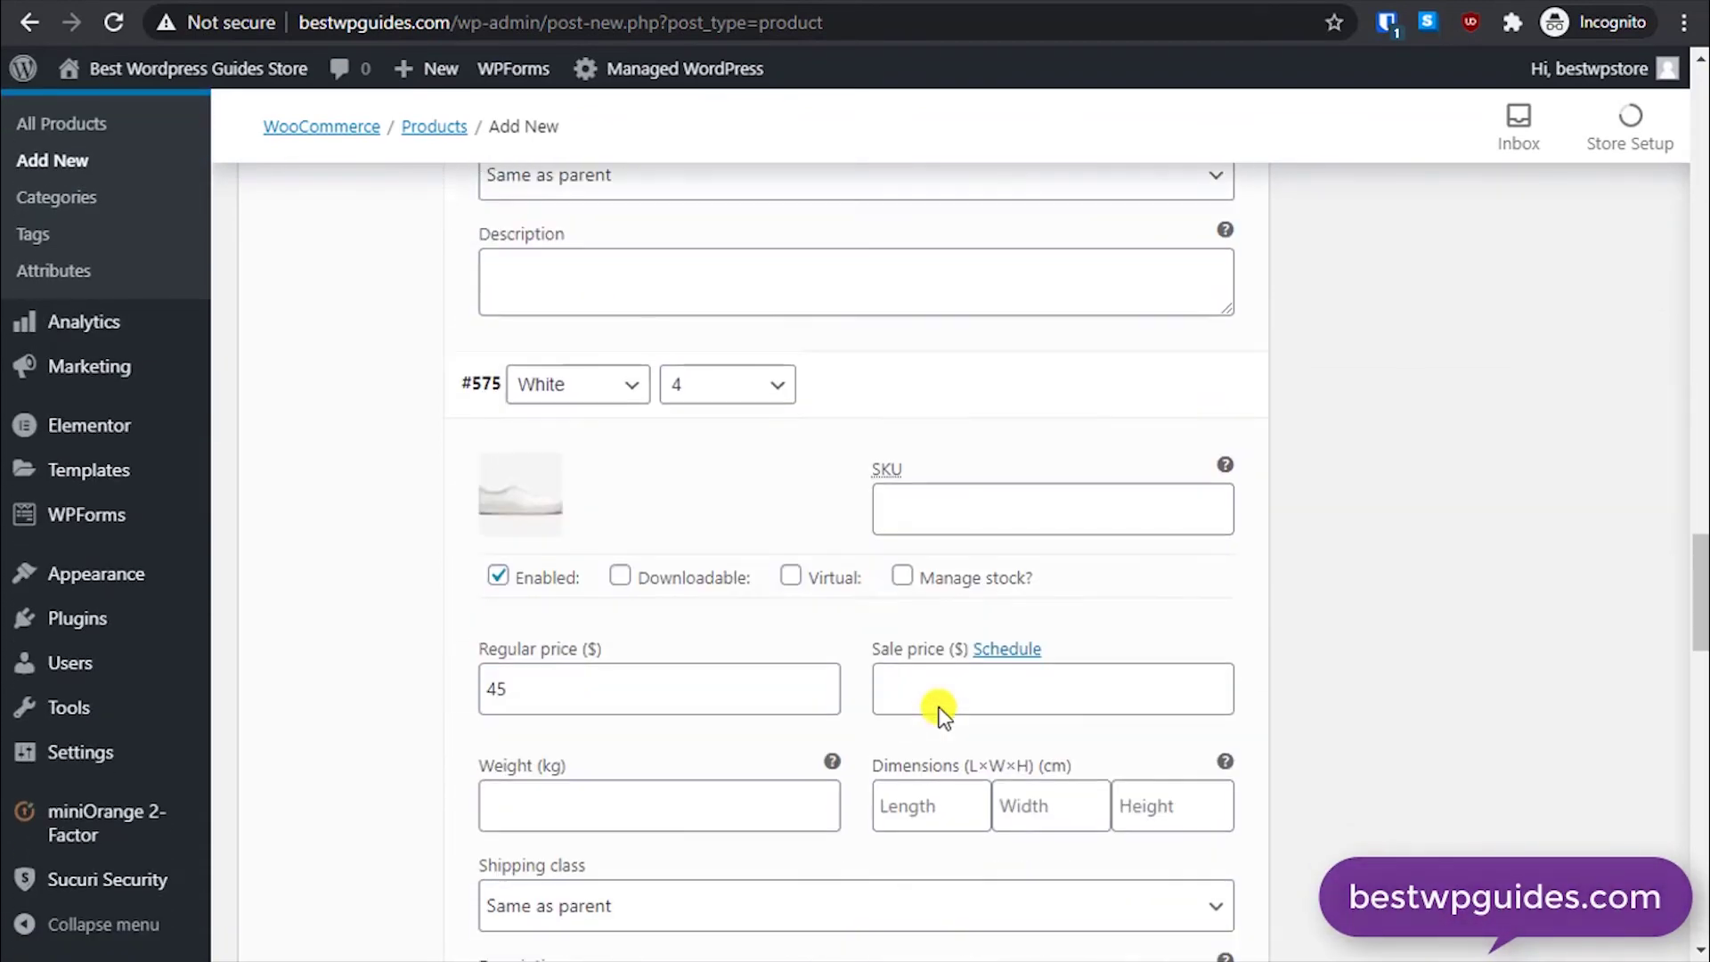
click(973, 504)
text(4)
Step: Set the SKUs of the White size 5 and White size 6 variations to 5 and 6, and save the variation changes
scroll(990, 703, down, 10)
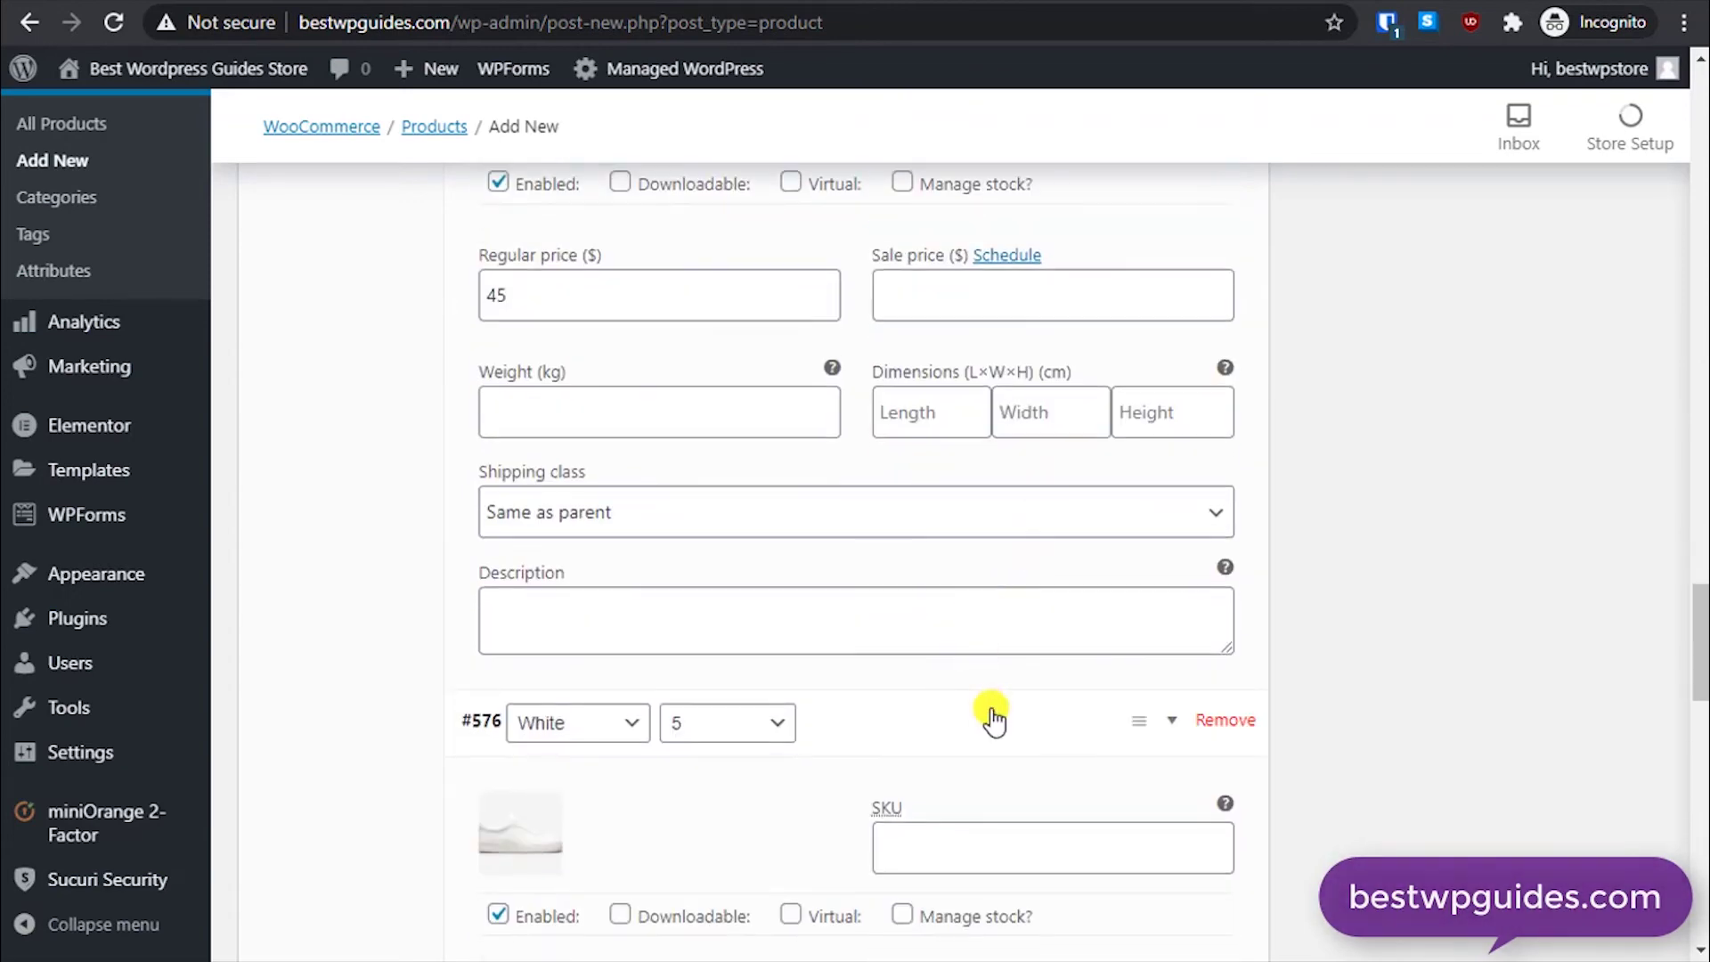
click(985, 470)
text(5)
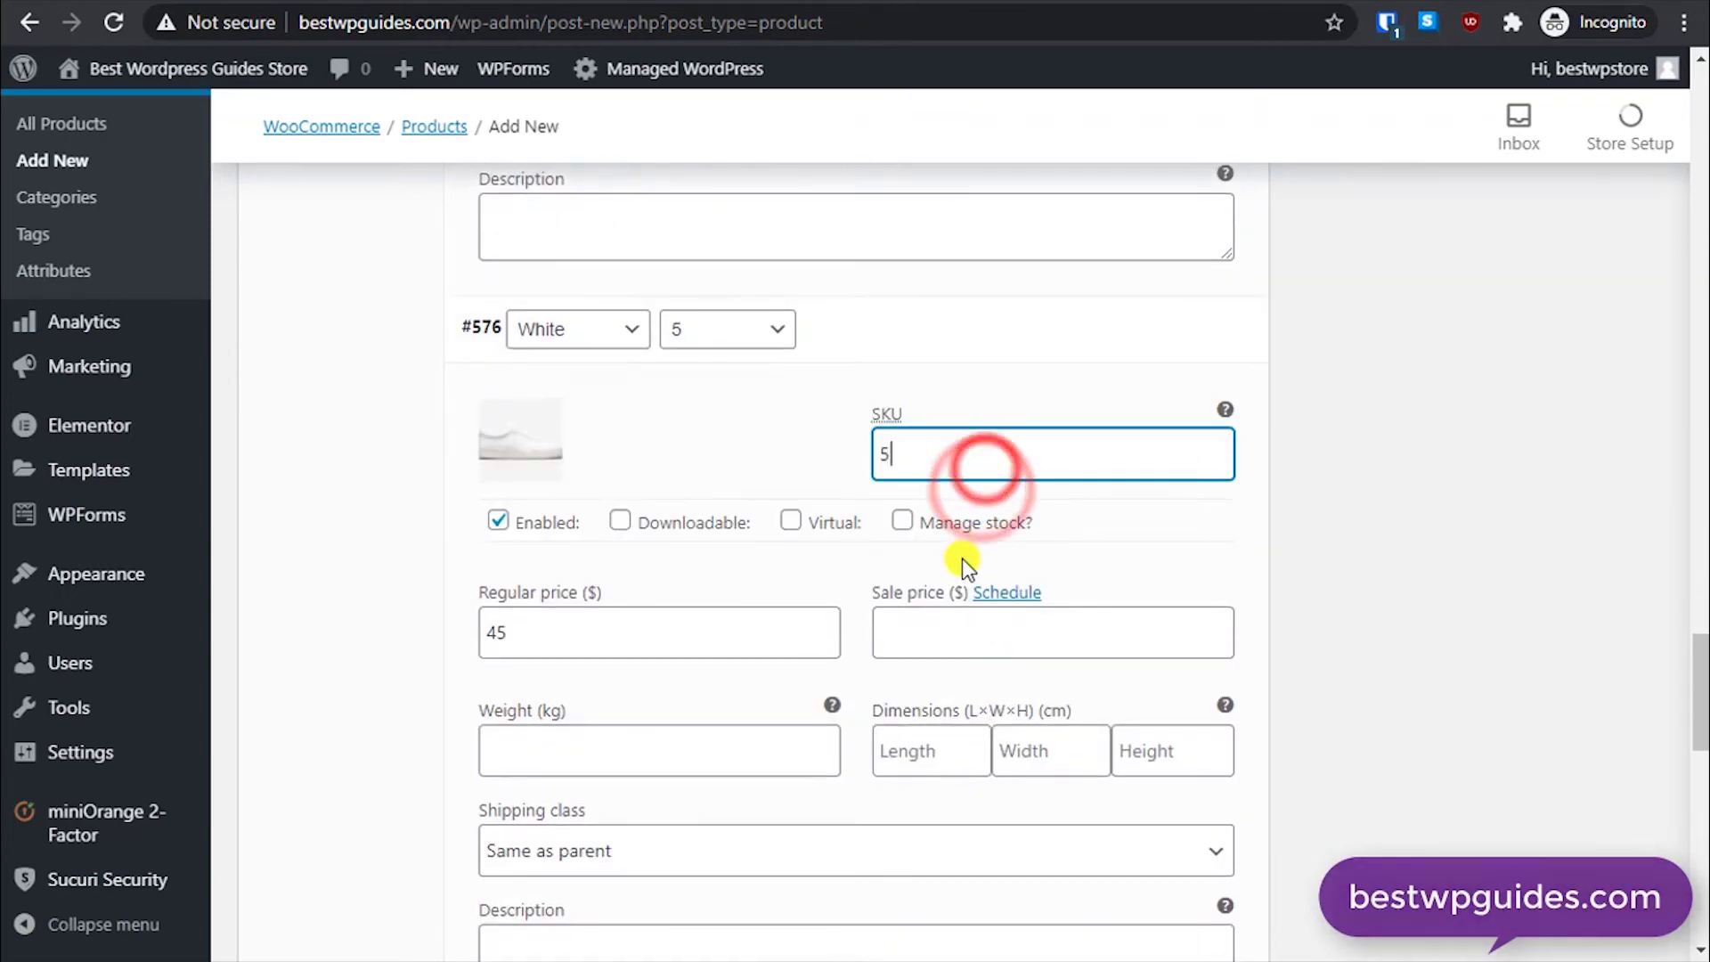
scroll(980, 561, down, 10)
click(955, 668)
text(6)
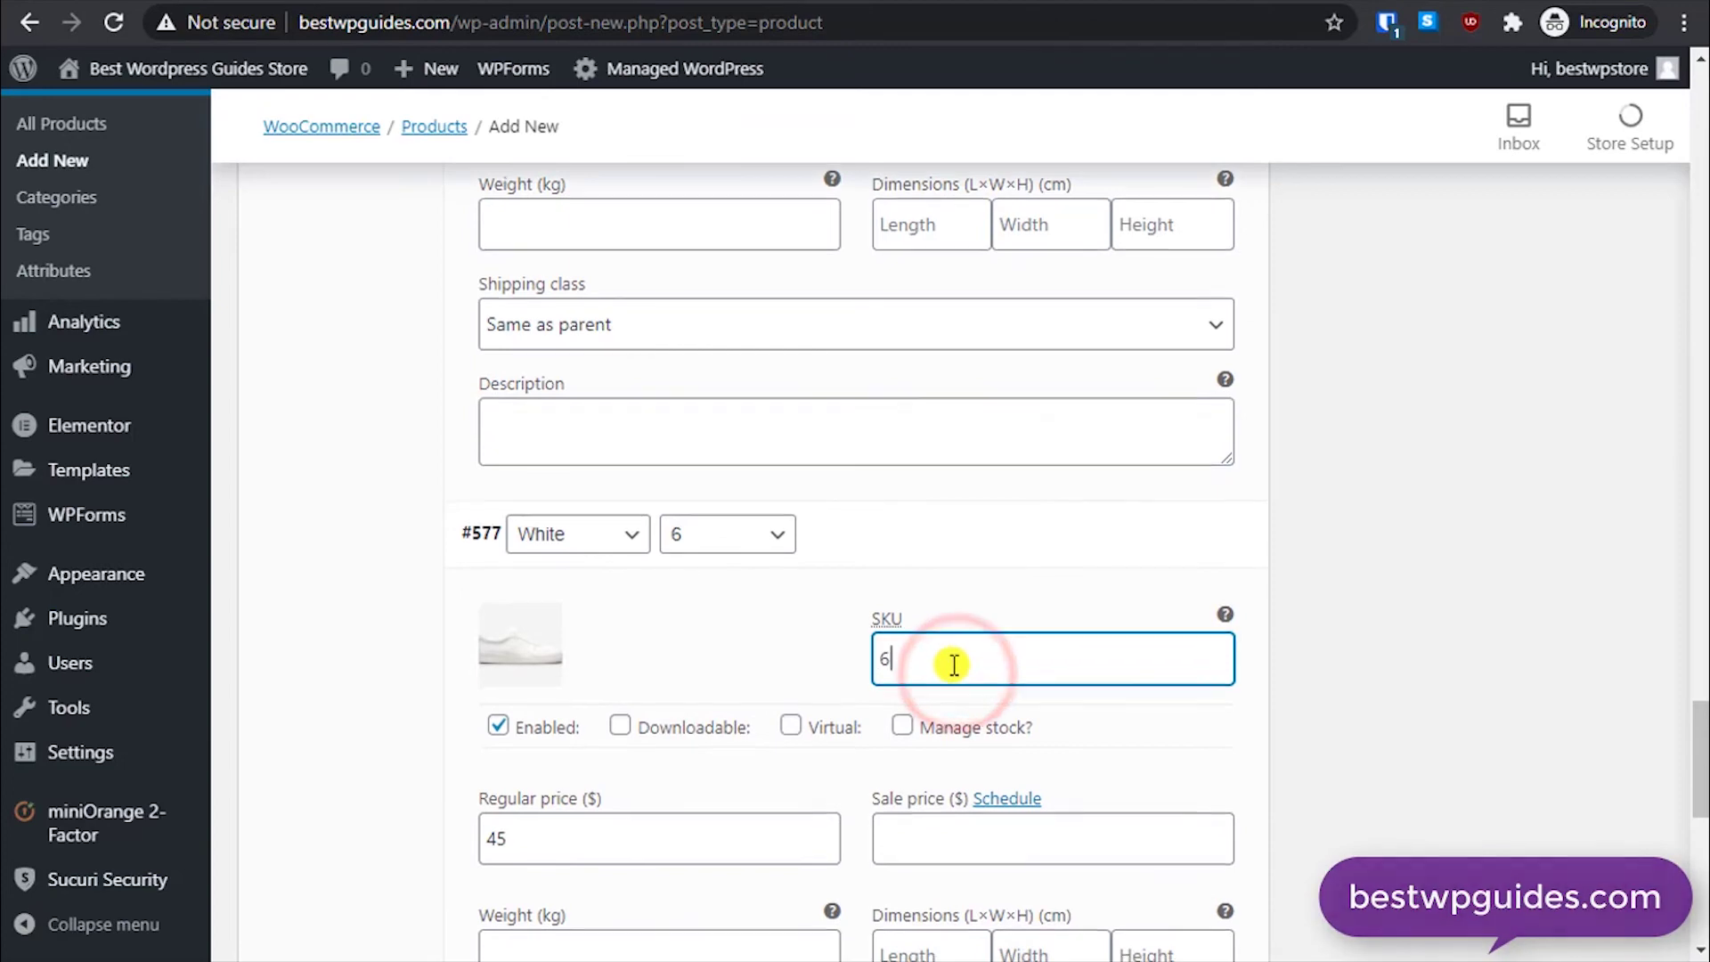
scroll(949, 659, down, 5)
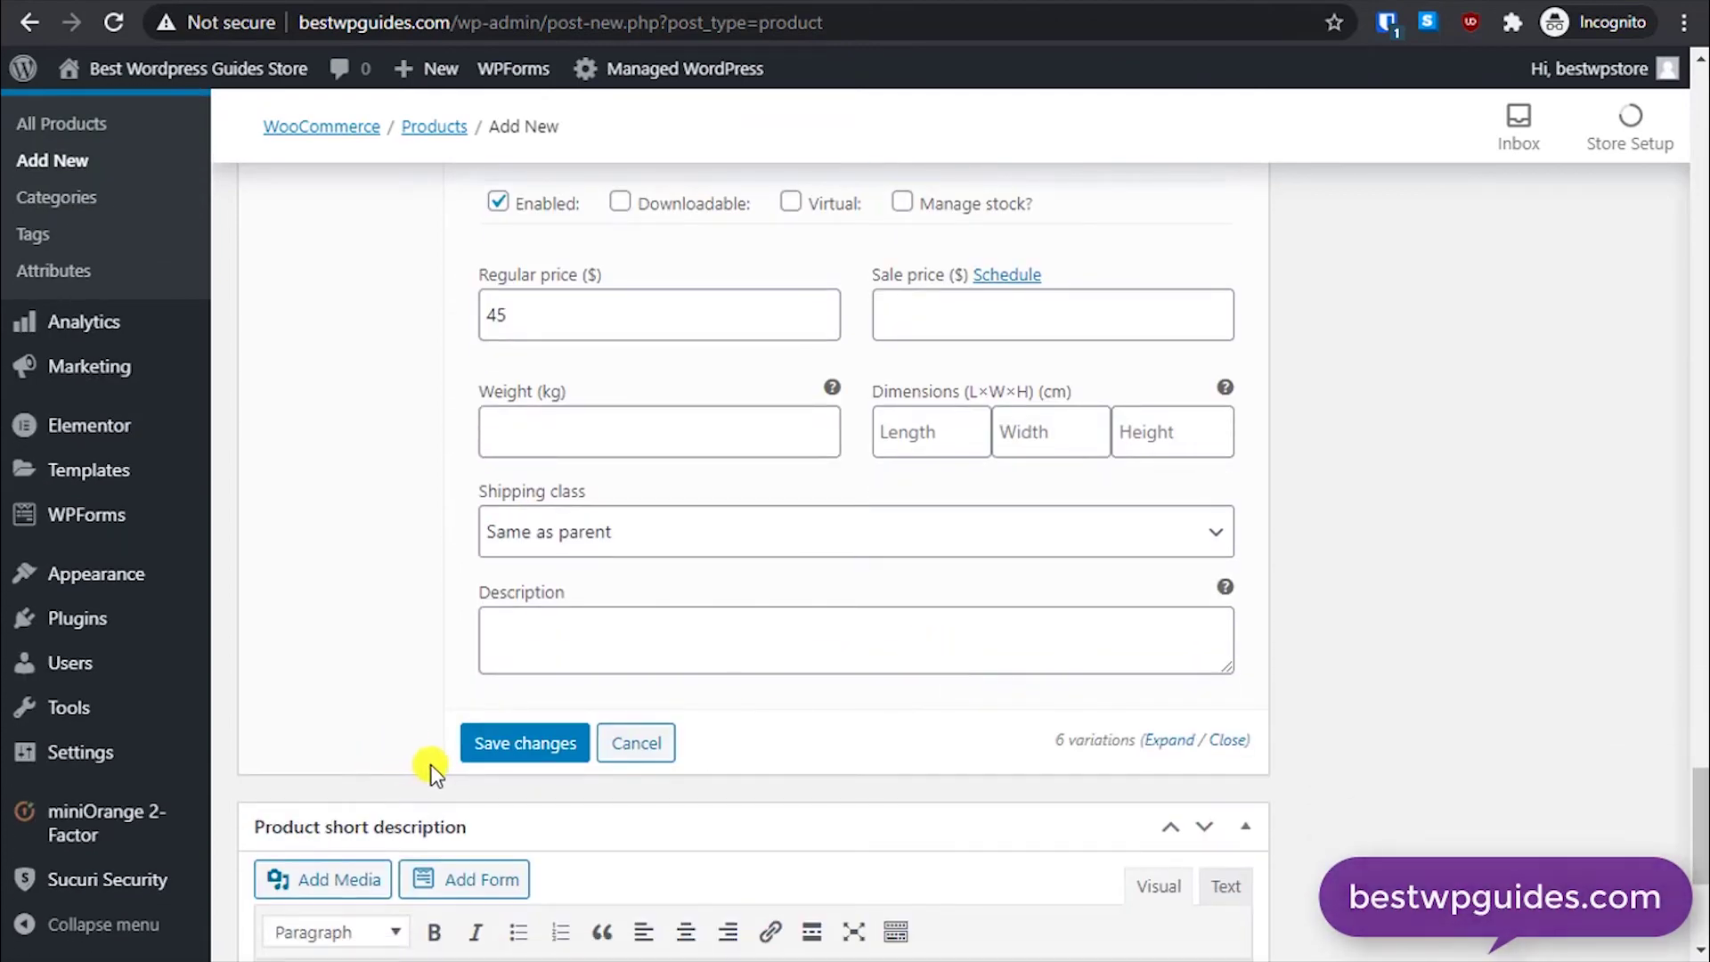
click(480, 743)
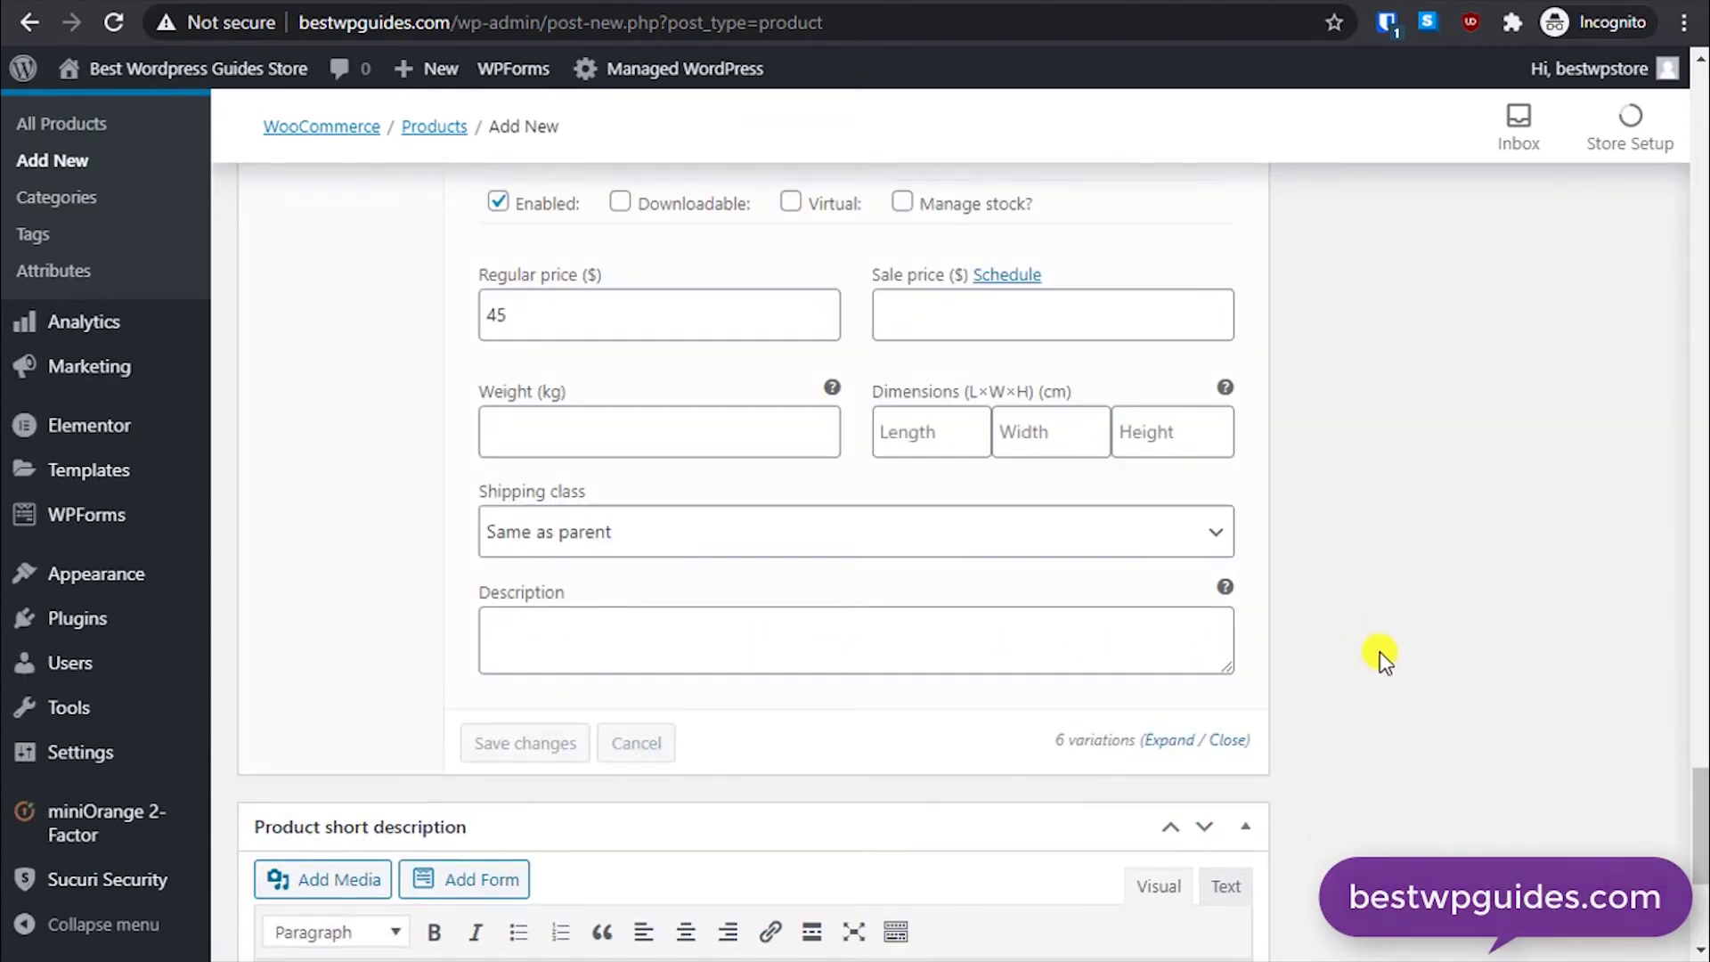
Step: Open the image selection for the product's main image
scroll(1420, 774, up, 10)
scroll(1422, 783, down, 5)
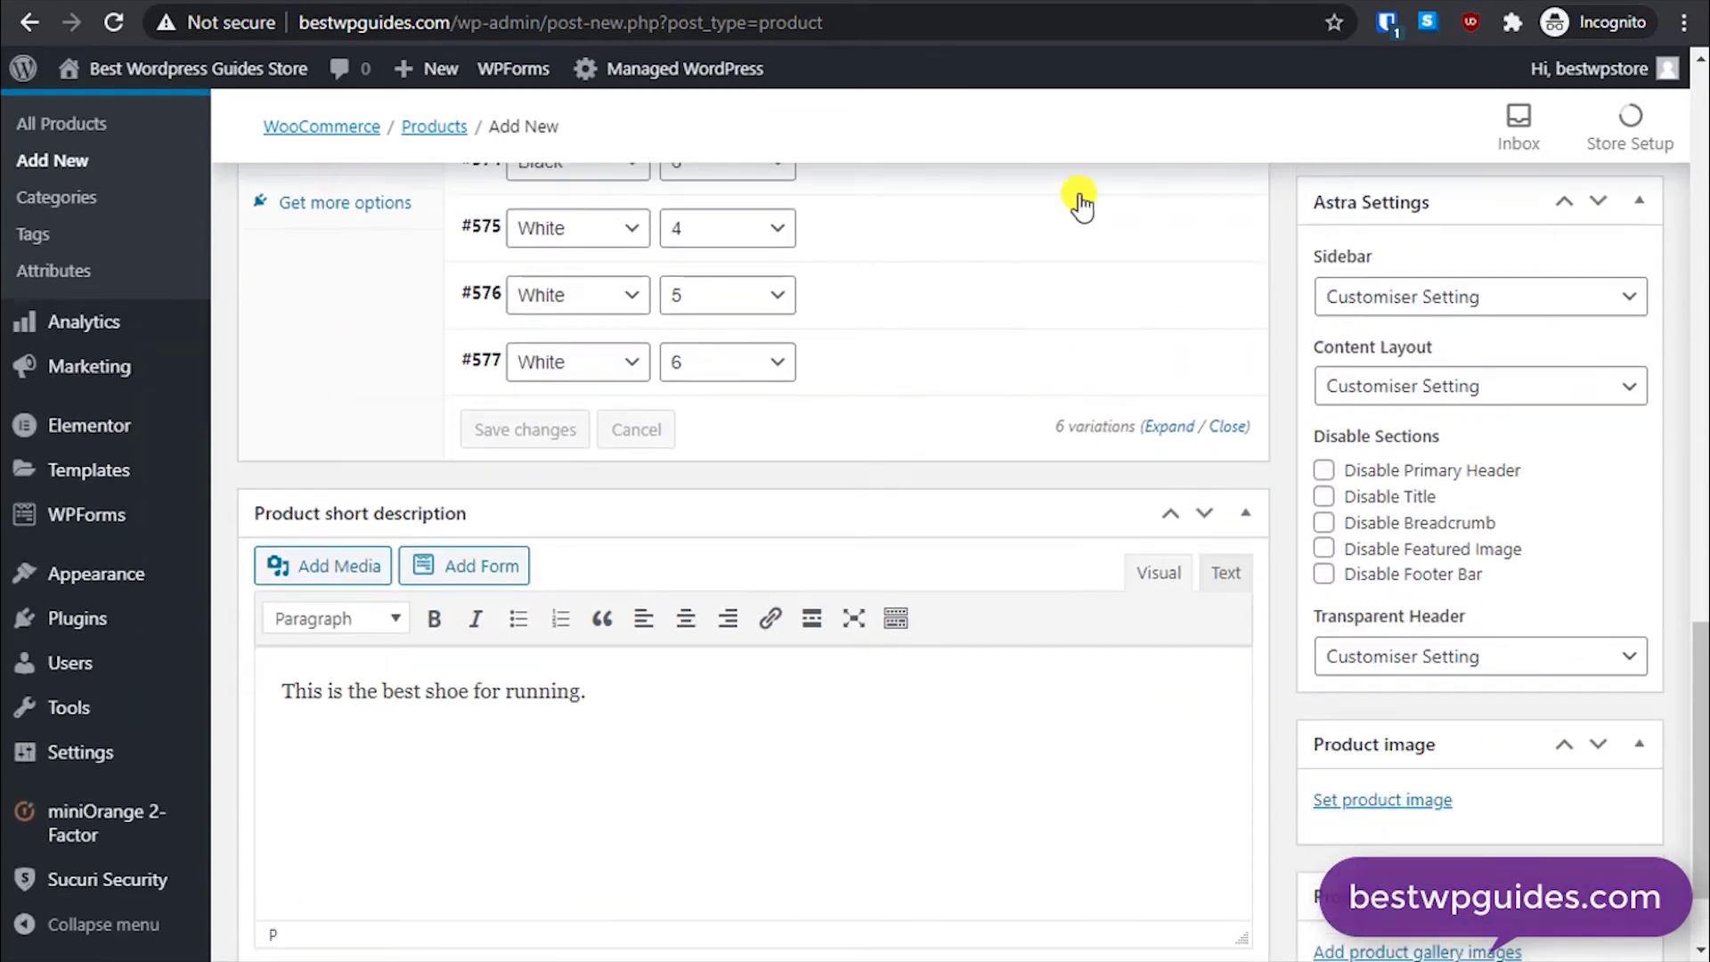
scroll(1543, 694, down, 1)
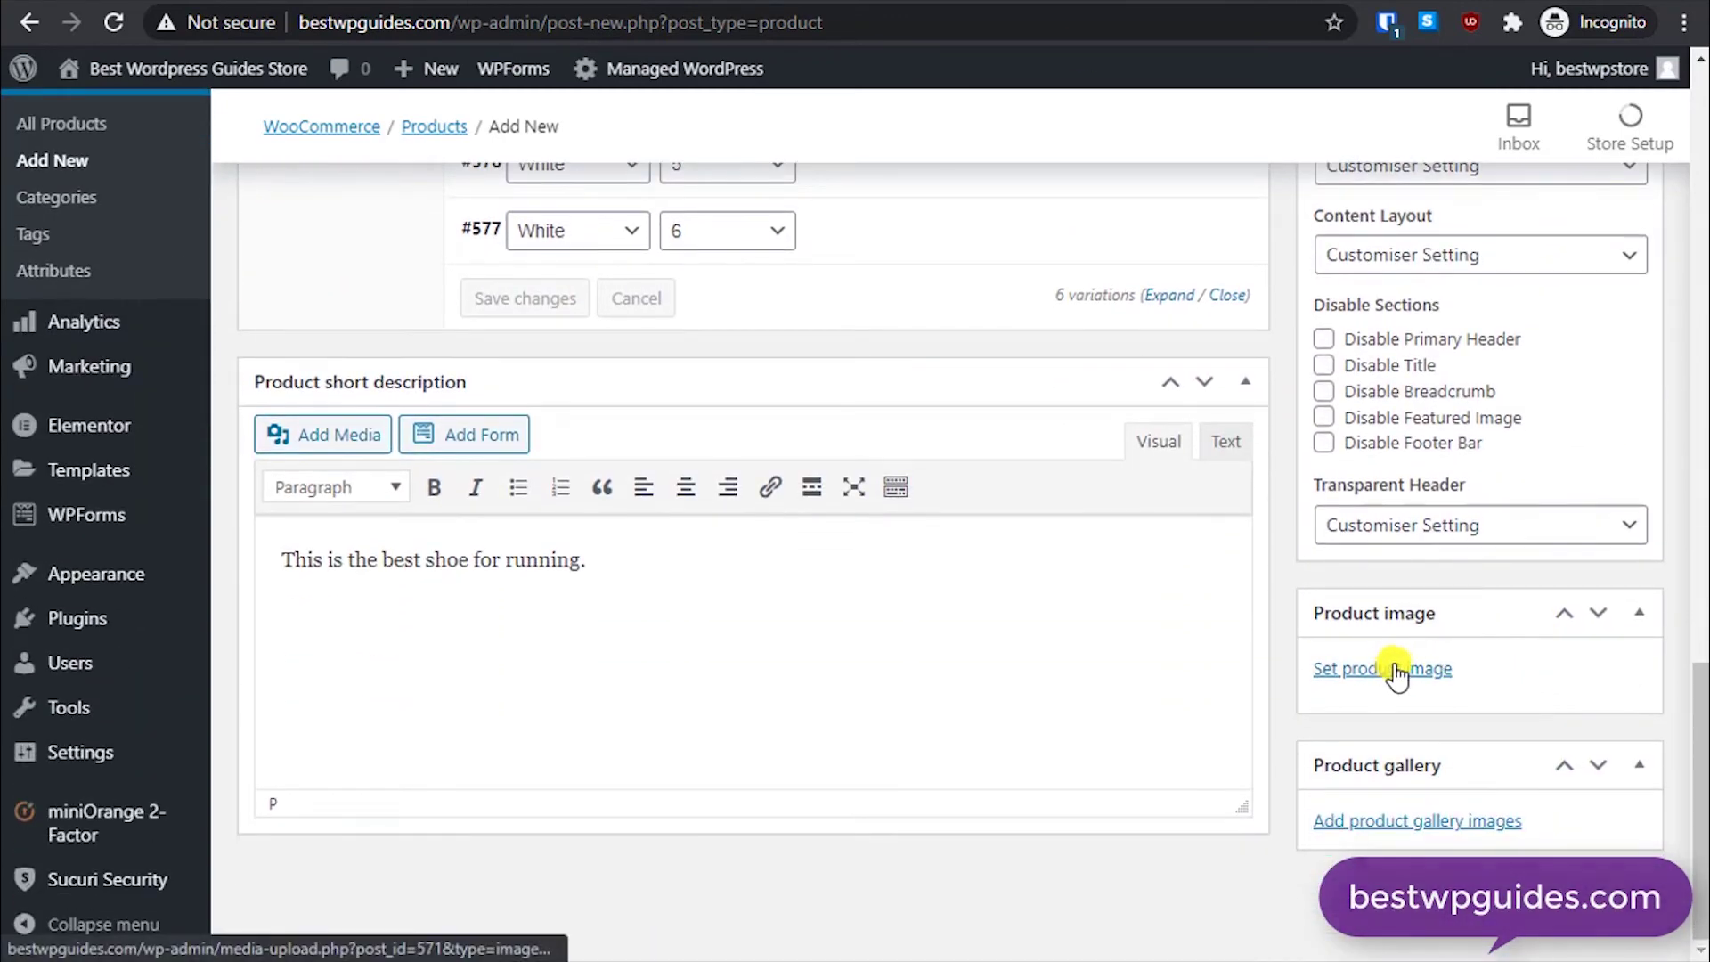
click(1396, 674)
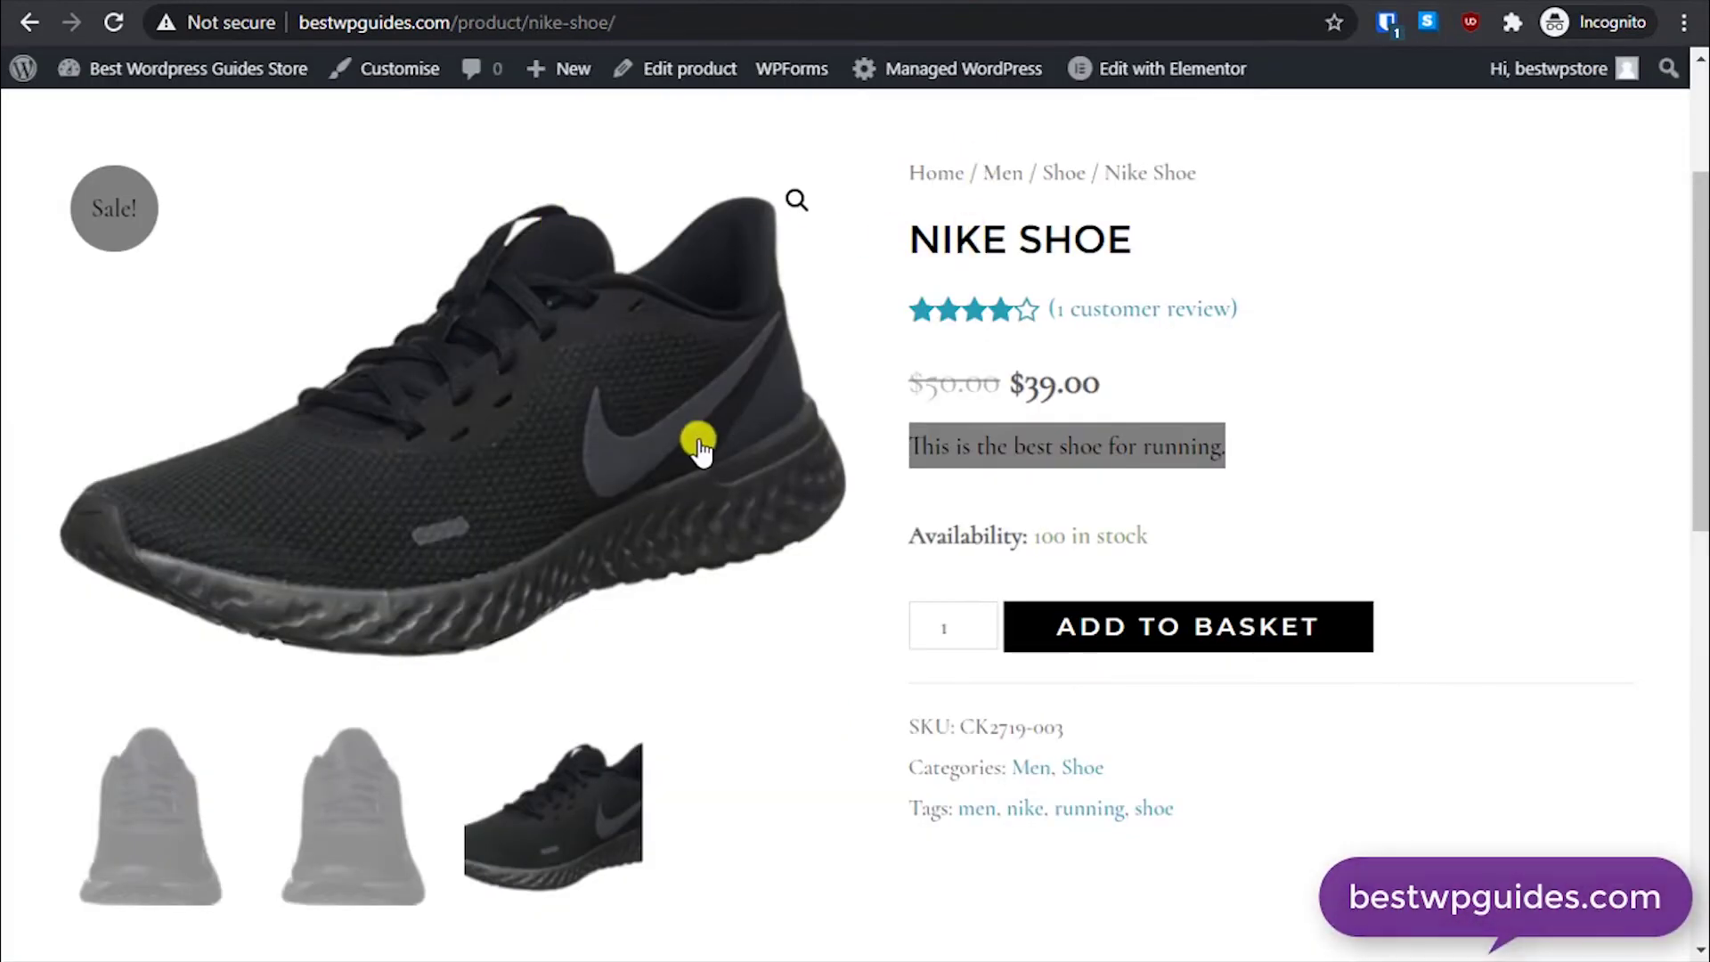
Step: Go from the existing Nike Shoe product page to the store's Shop page
scroll(700, 445, up, 2)
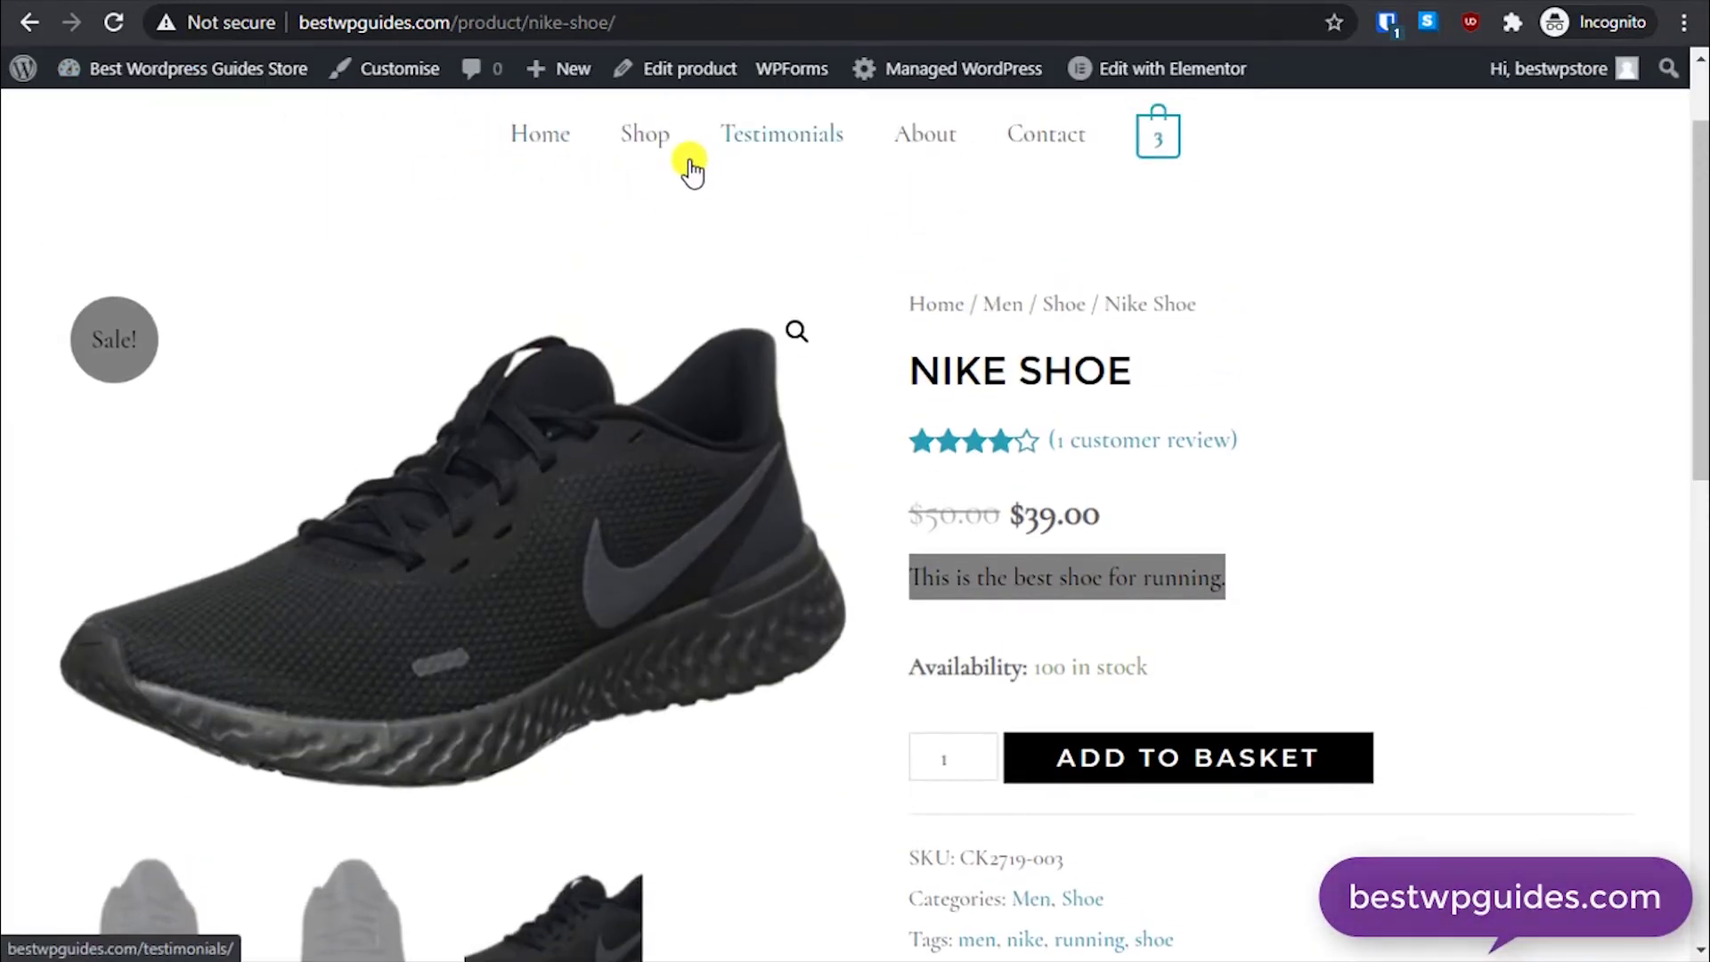
click(664, 139)
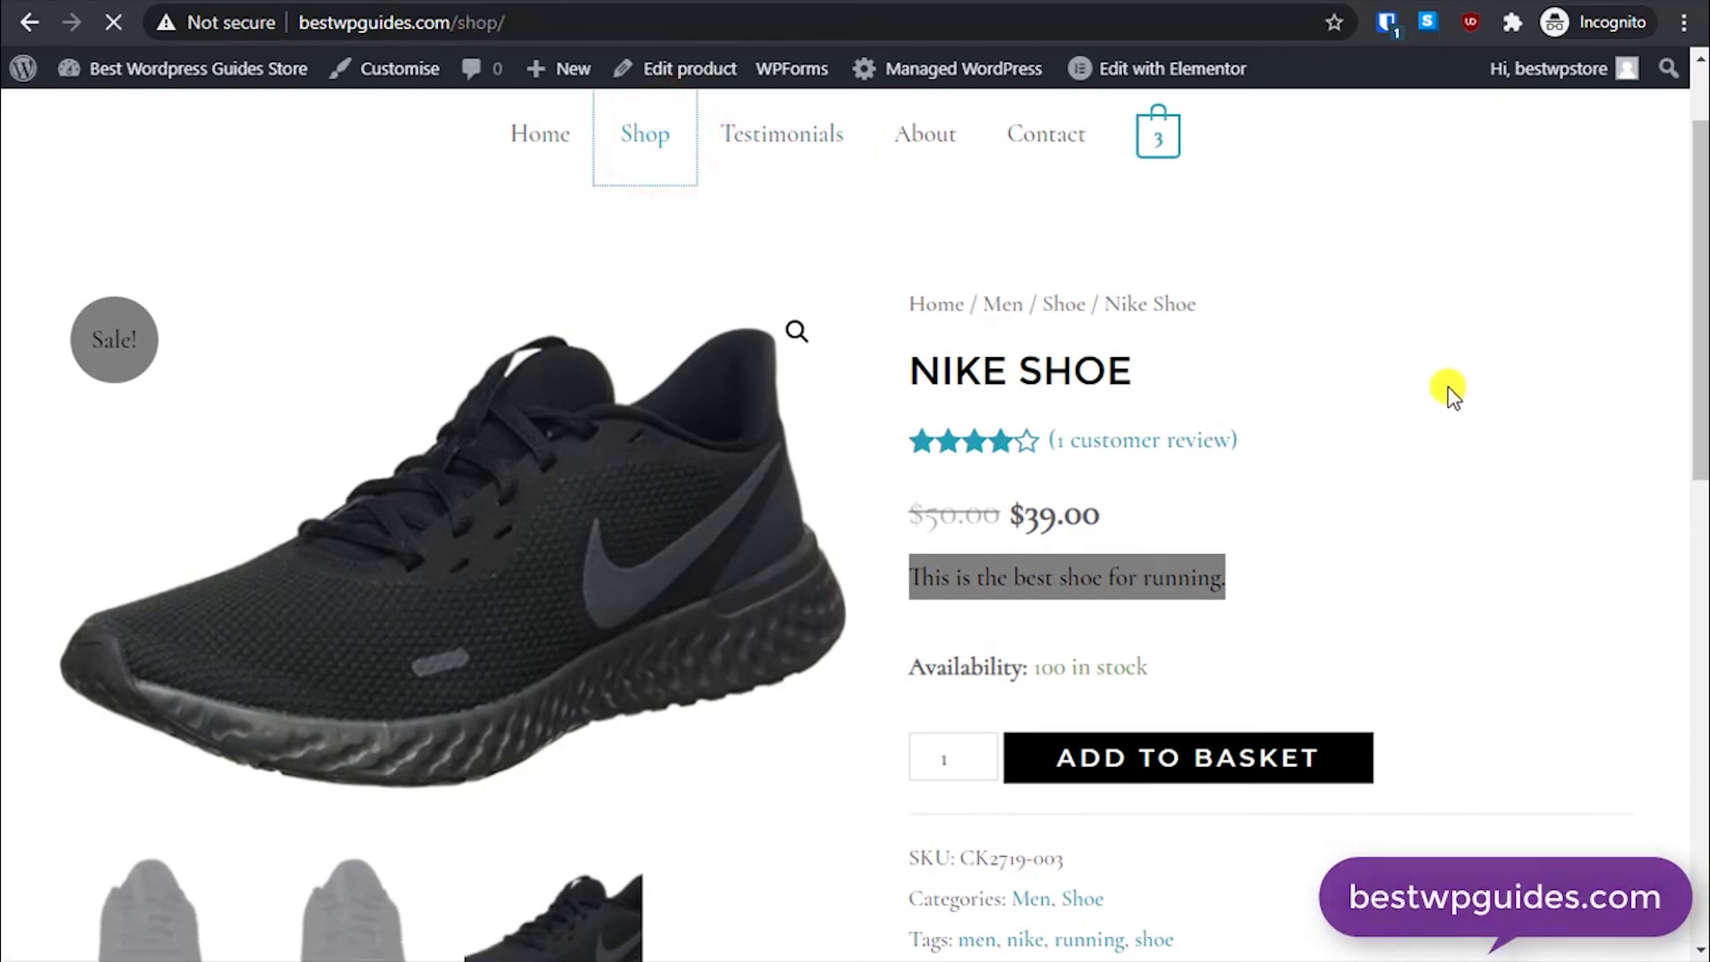
Step: Look over the existing products and their images on the Shop page
scroll(591, 552, down, 10)
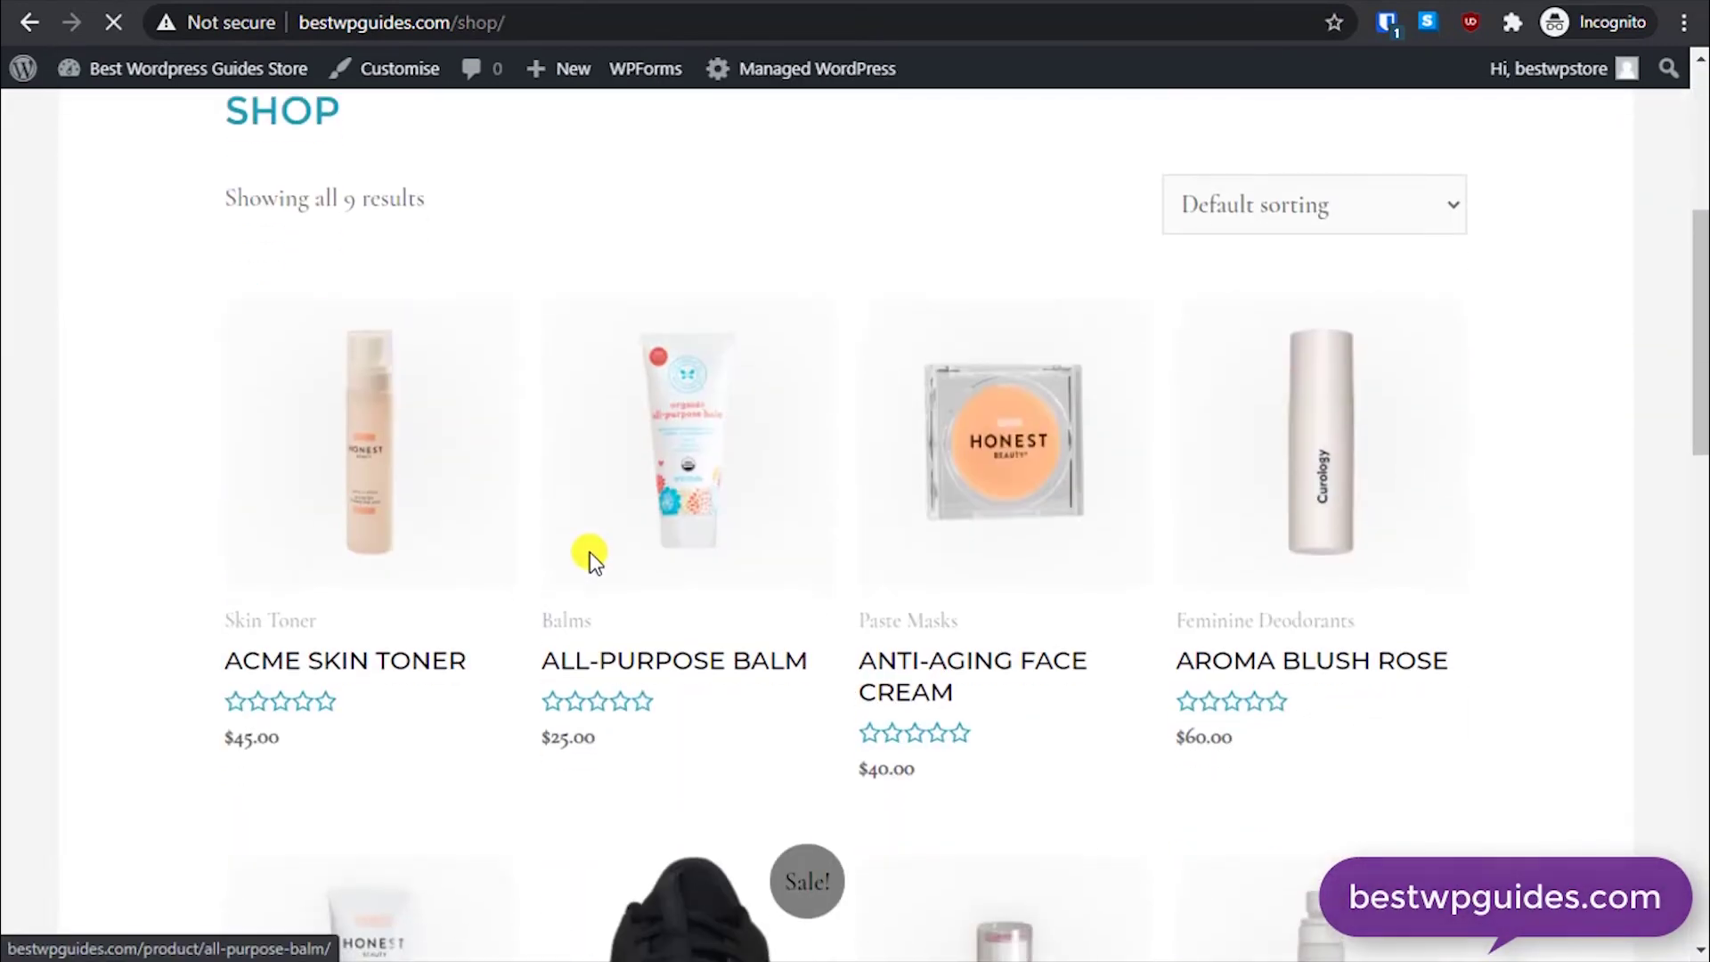
scroll(591, 540, up, 1)
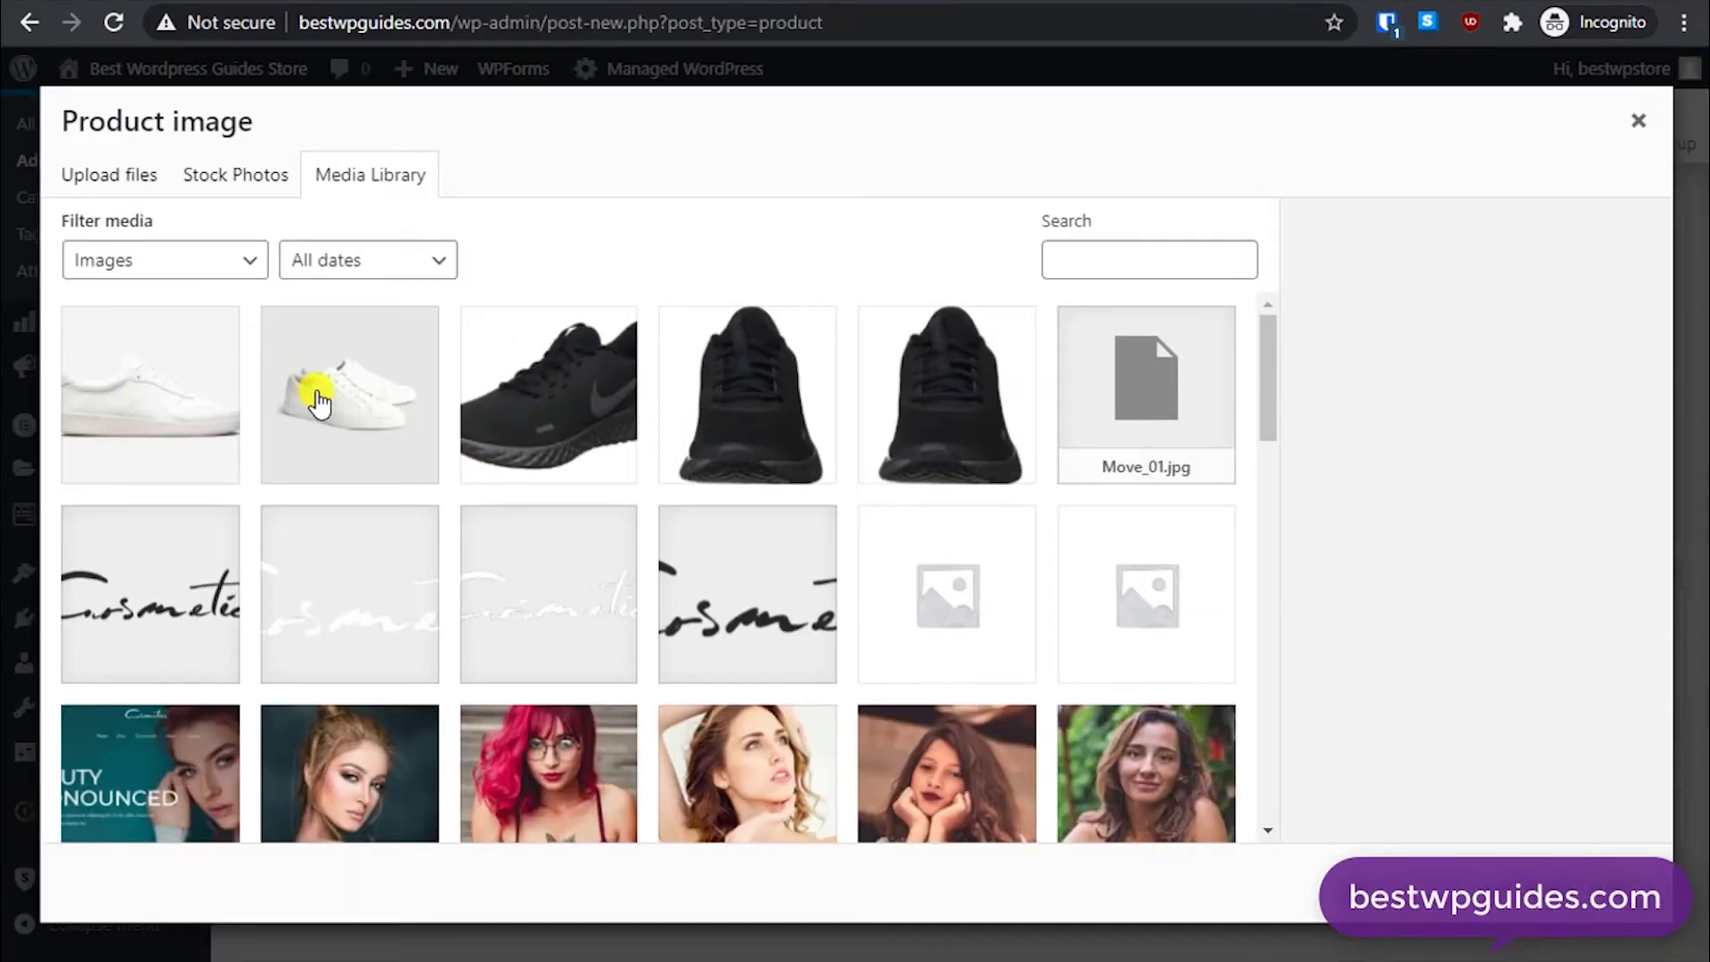
Step: Set WhiteSneakers-Everlane.jpg from the media library as the main product image
click(172, 392)
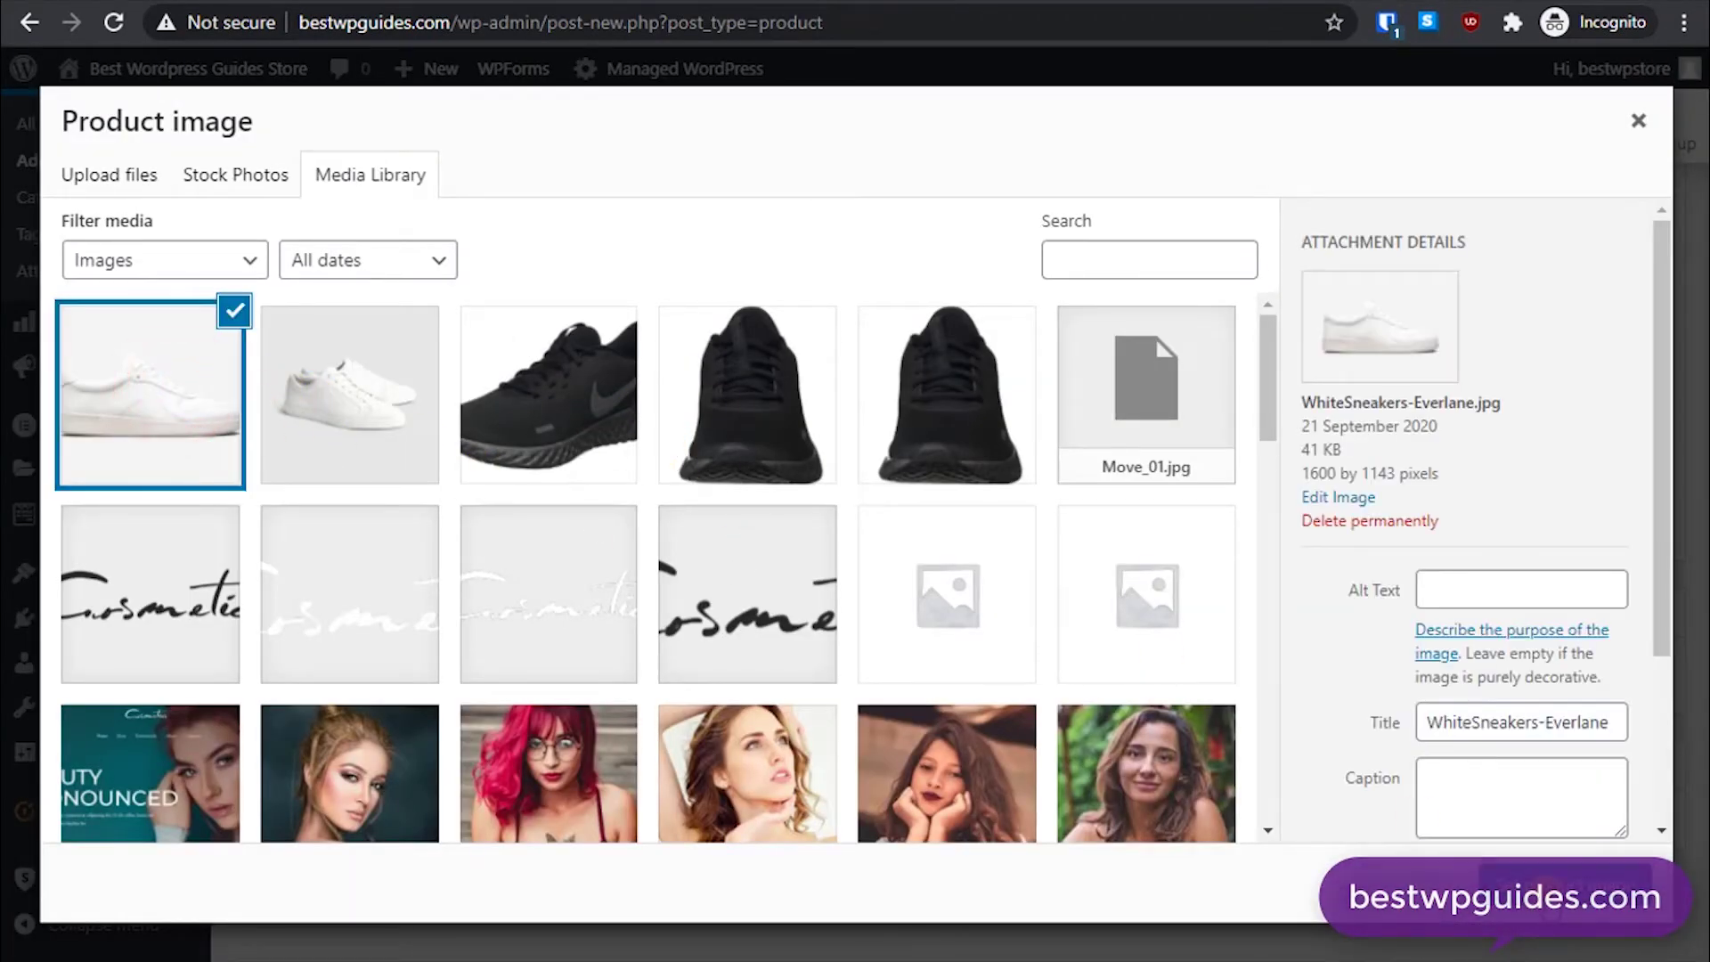
click(1549, 933)
scroll(1325, 796, down, 3)
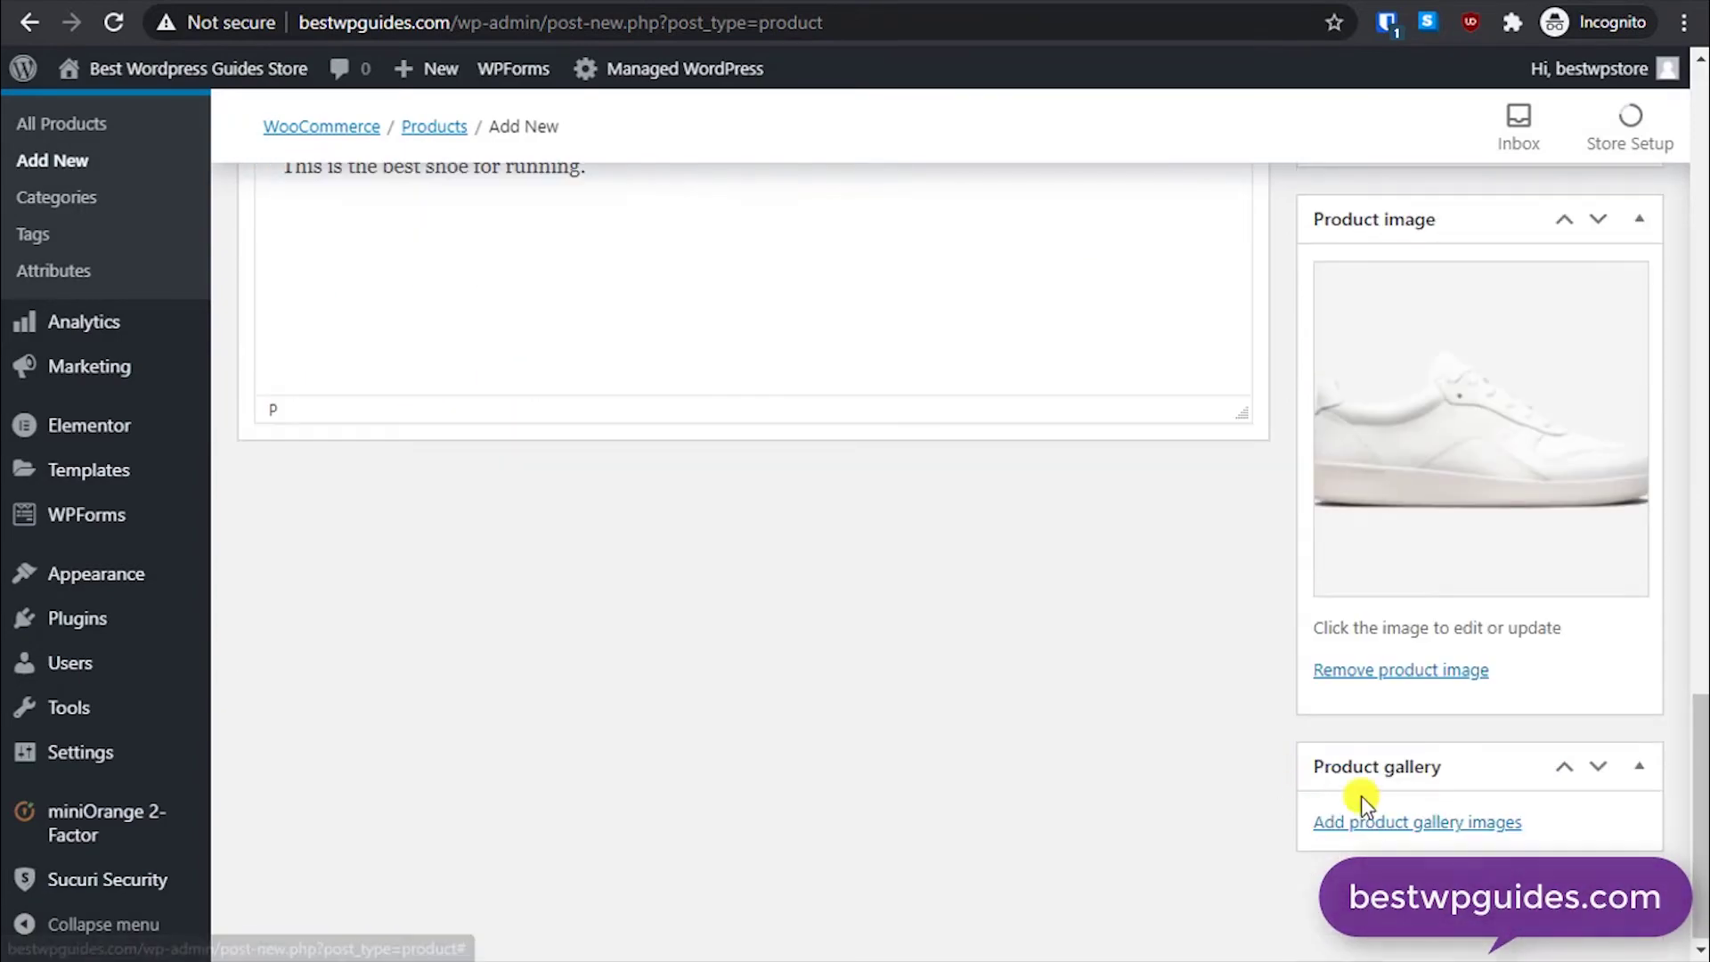
Step: Publish the Nike - Running Shoes product
scroll(1205, 611, up, 7)
scroll(1205, 611, up, 10)
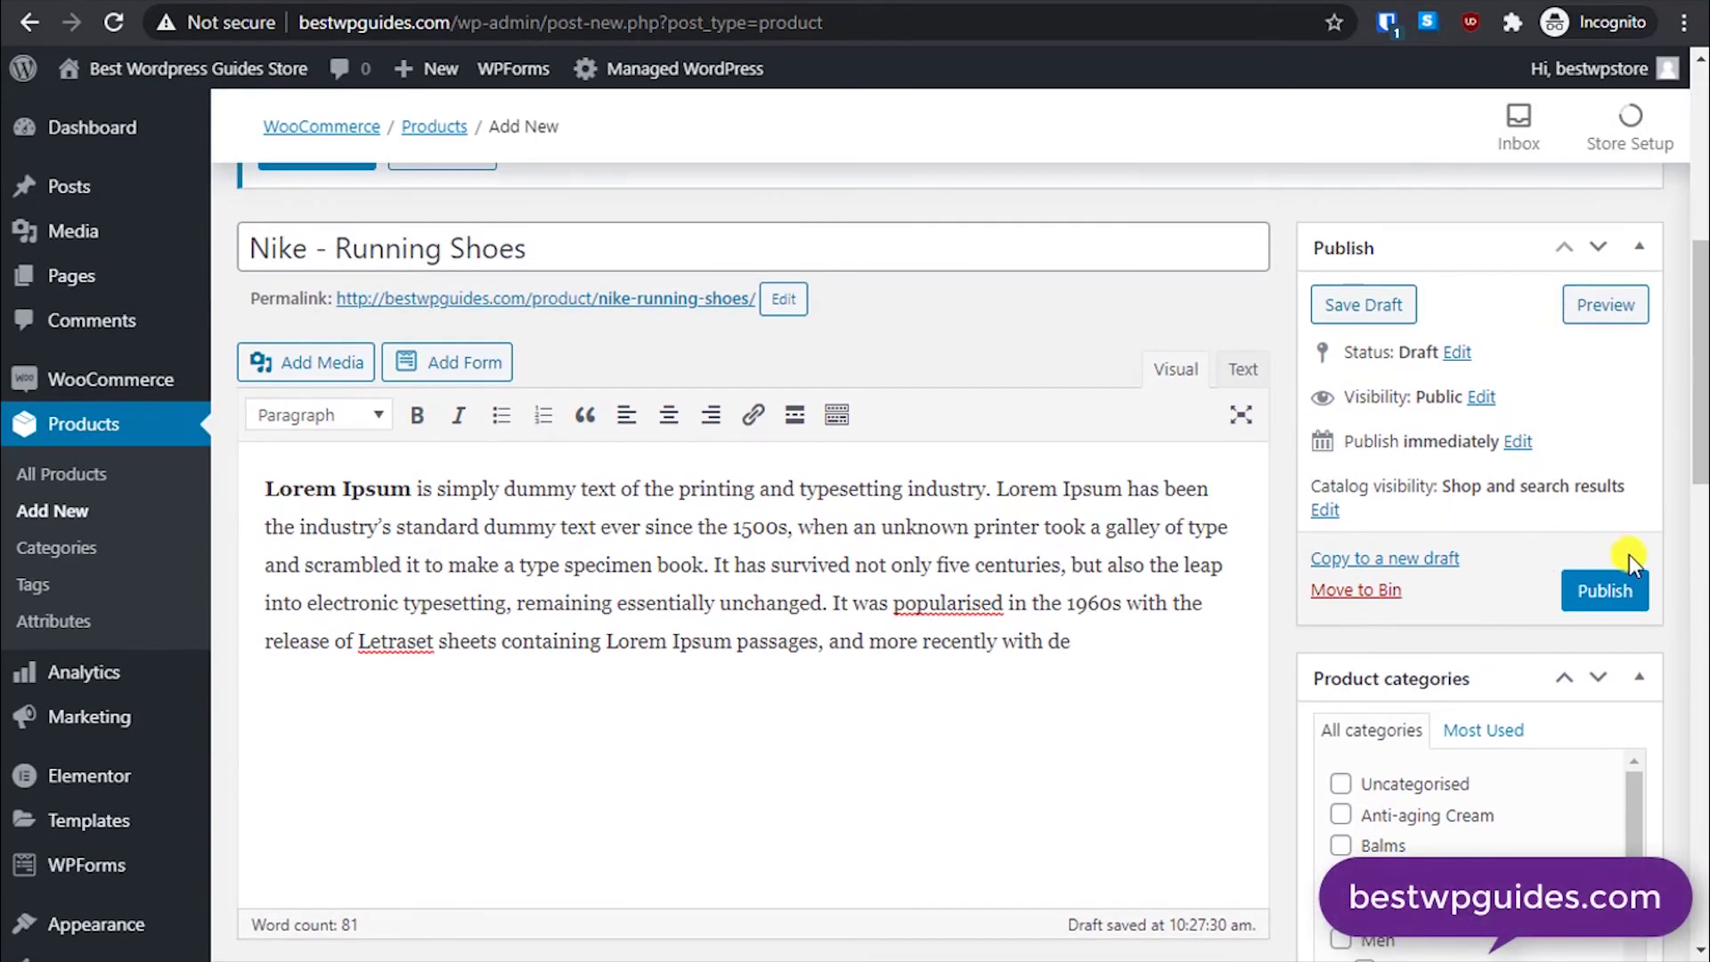
click(1615, 586)
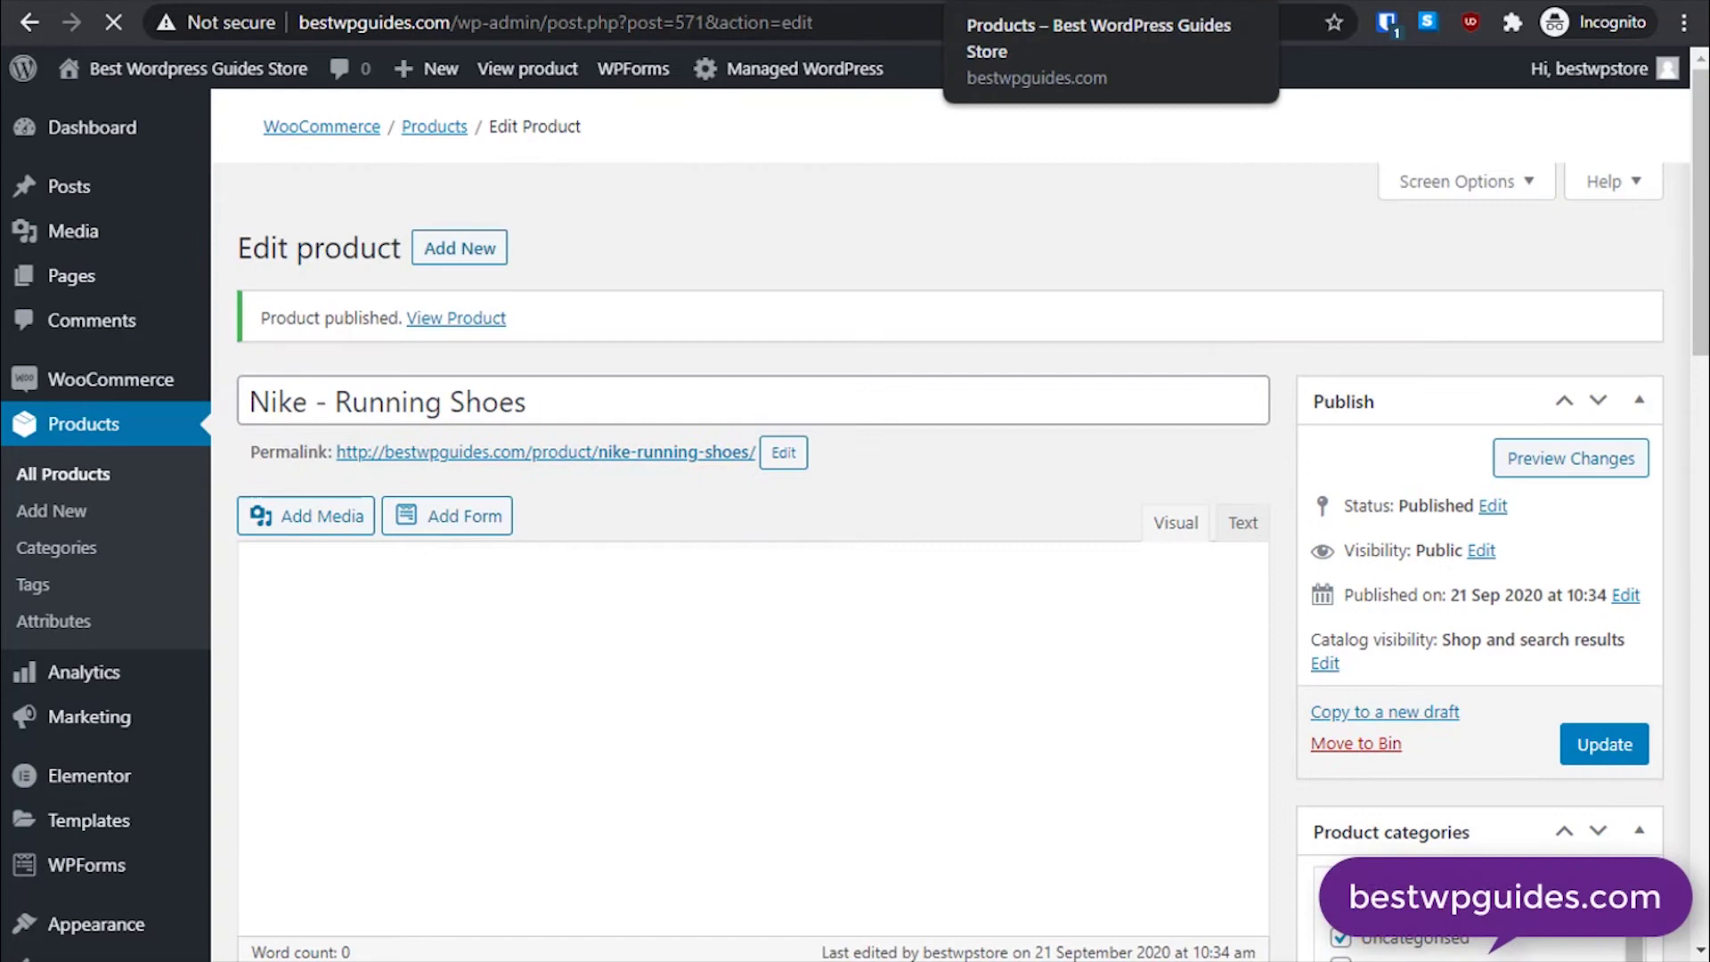
Step: Switch to the storefront, reload the Shop page, and open the Nike – Running Shoes product
click(980, 2)
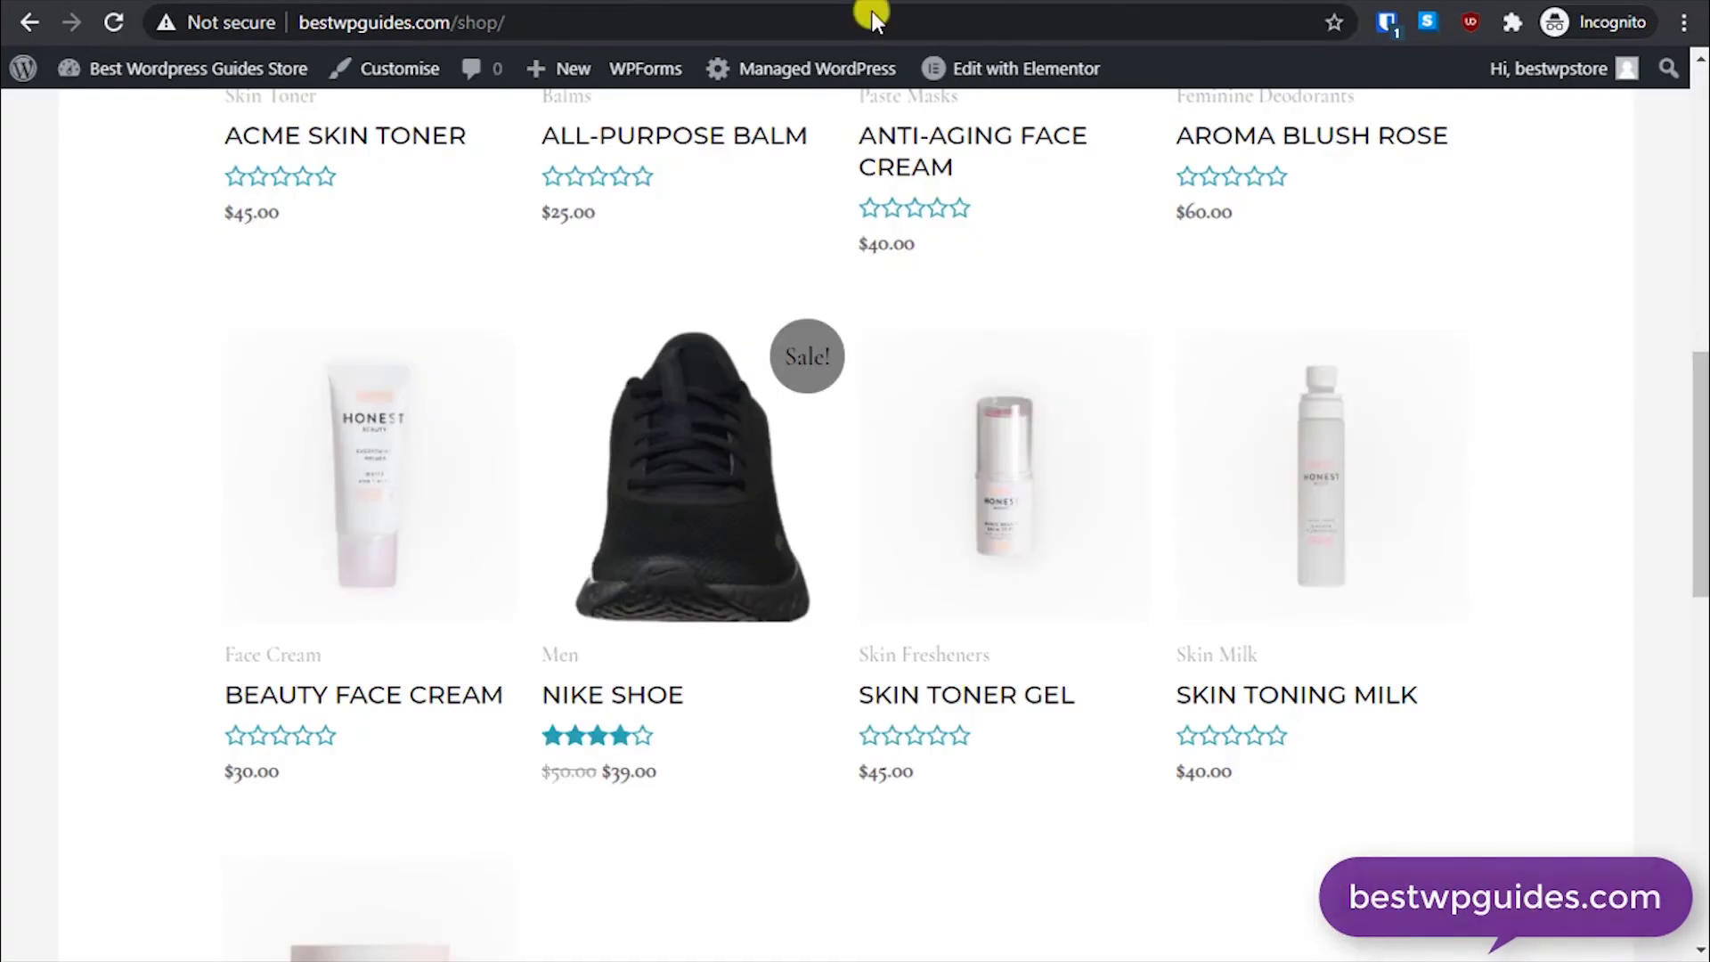
click(125, 18)
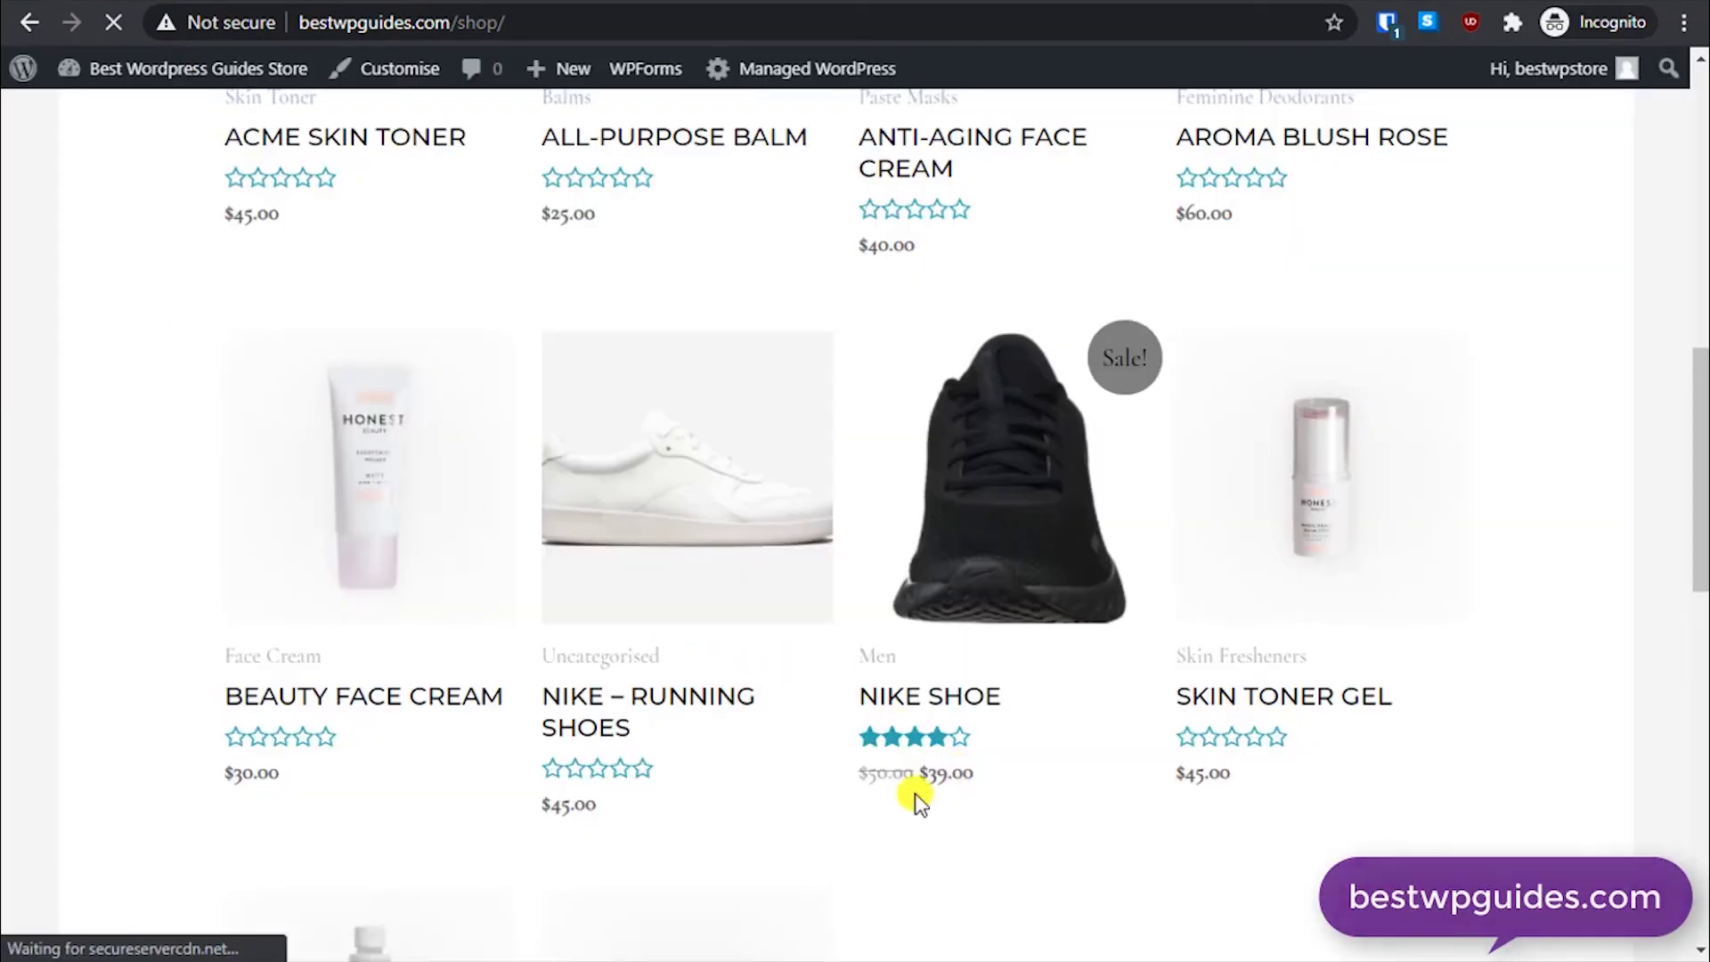
click(663, 481)
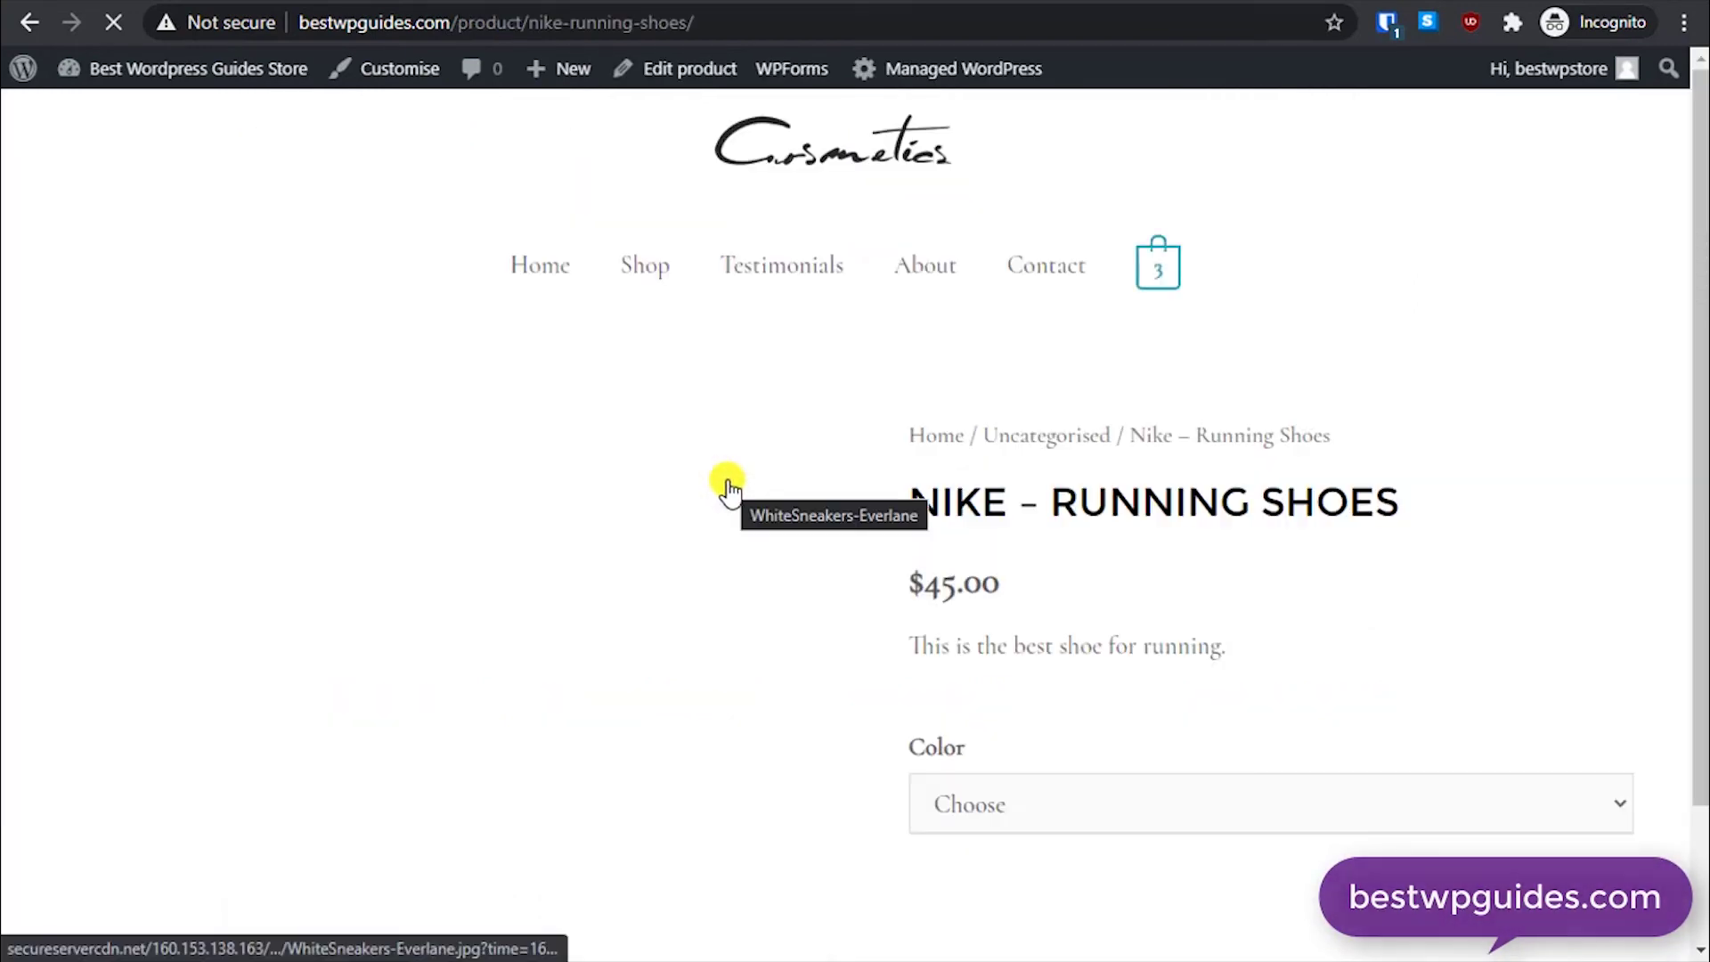
Step: Look through the product page and choose the color Black and size 4
scroll(1249, 645, down, 2)
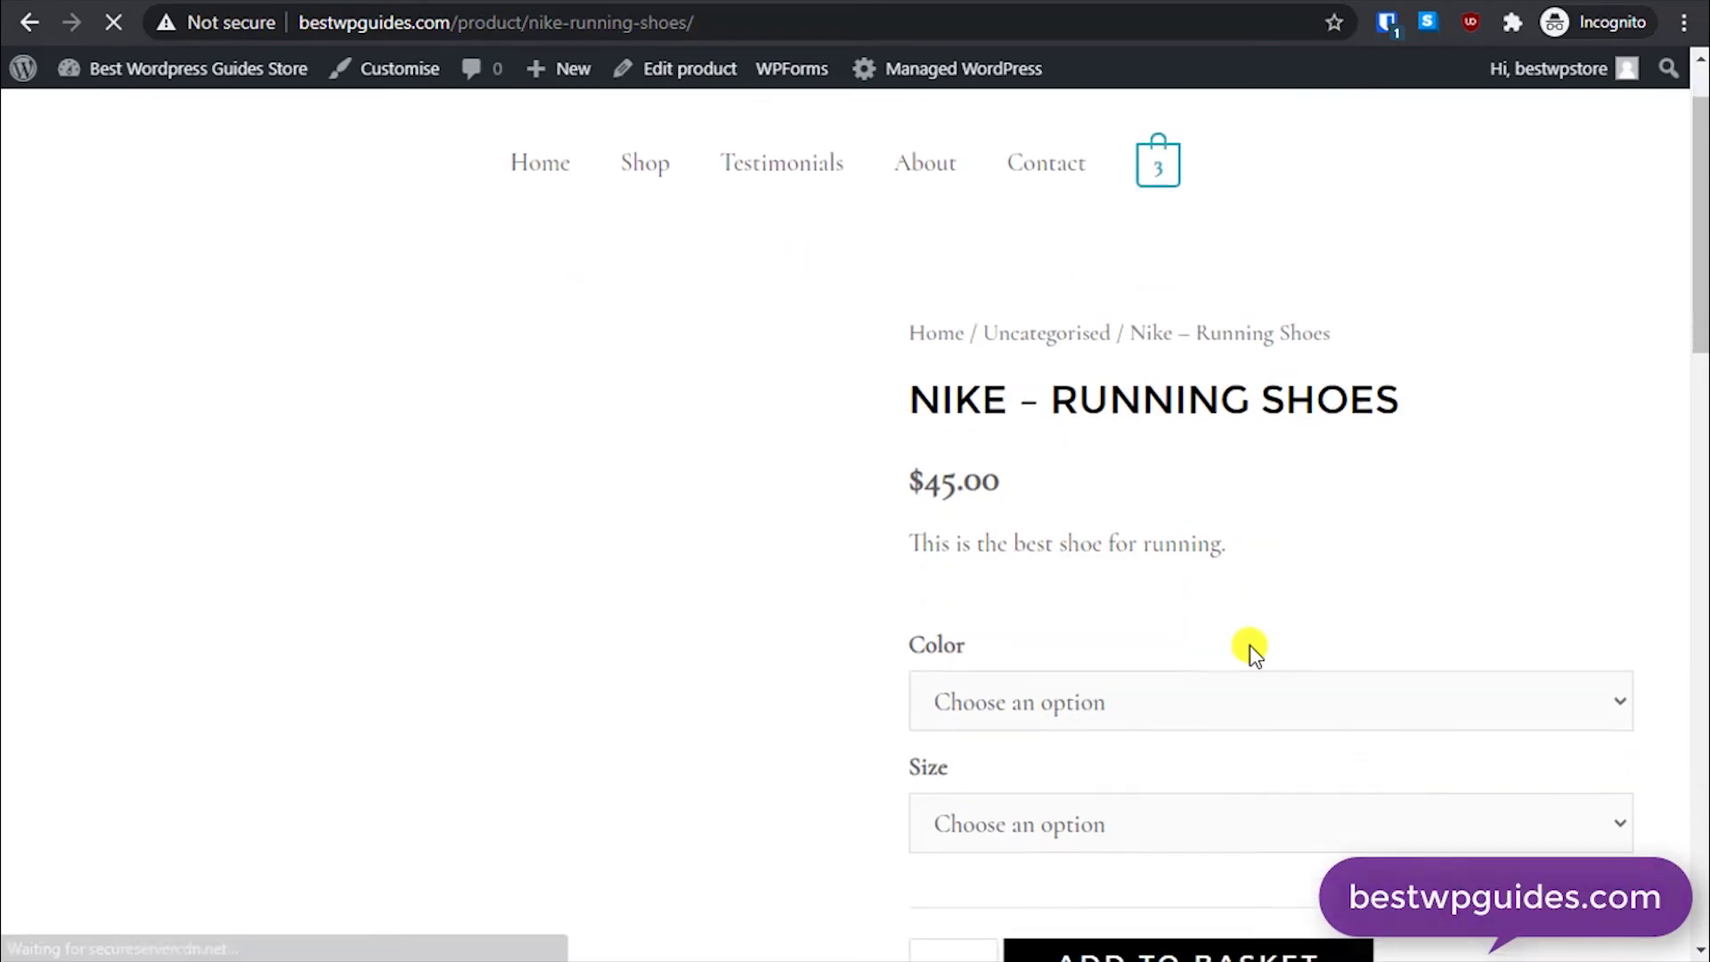
scroll(1211, 565, down, 5)
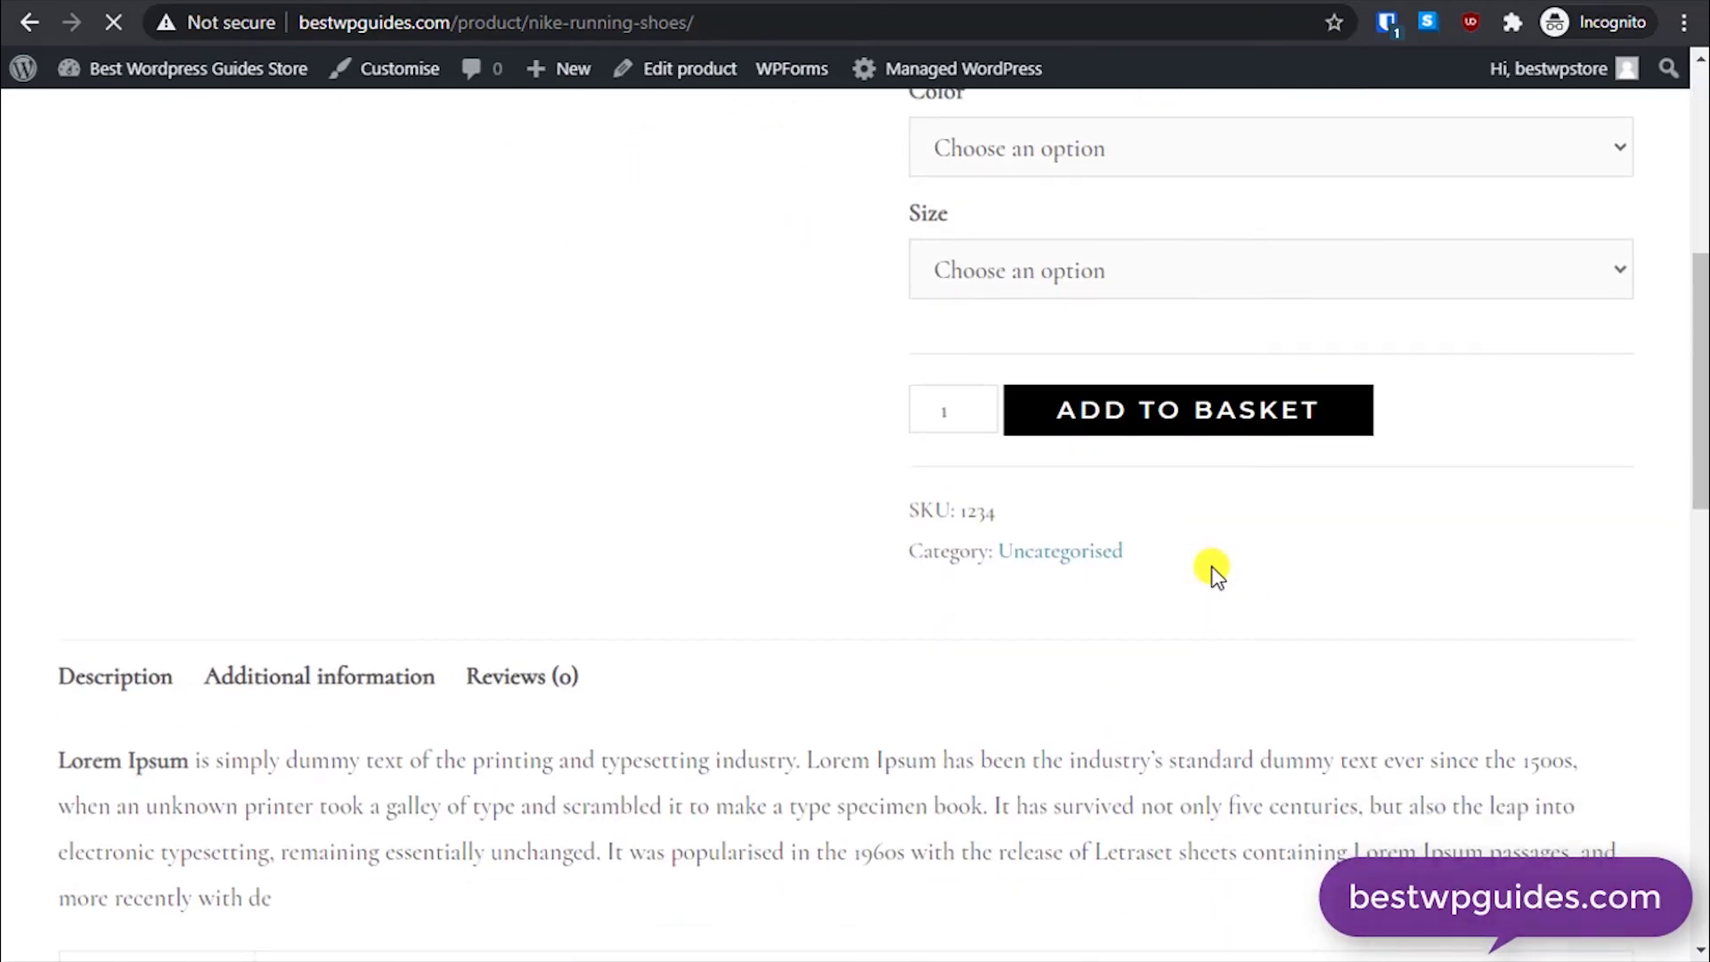
scroll(1211, 564, down, 2)
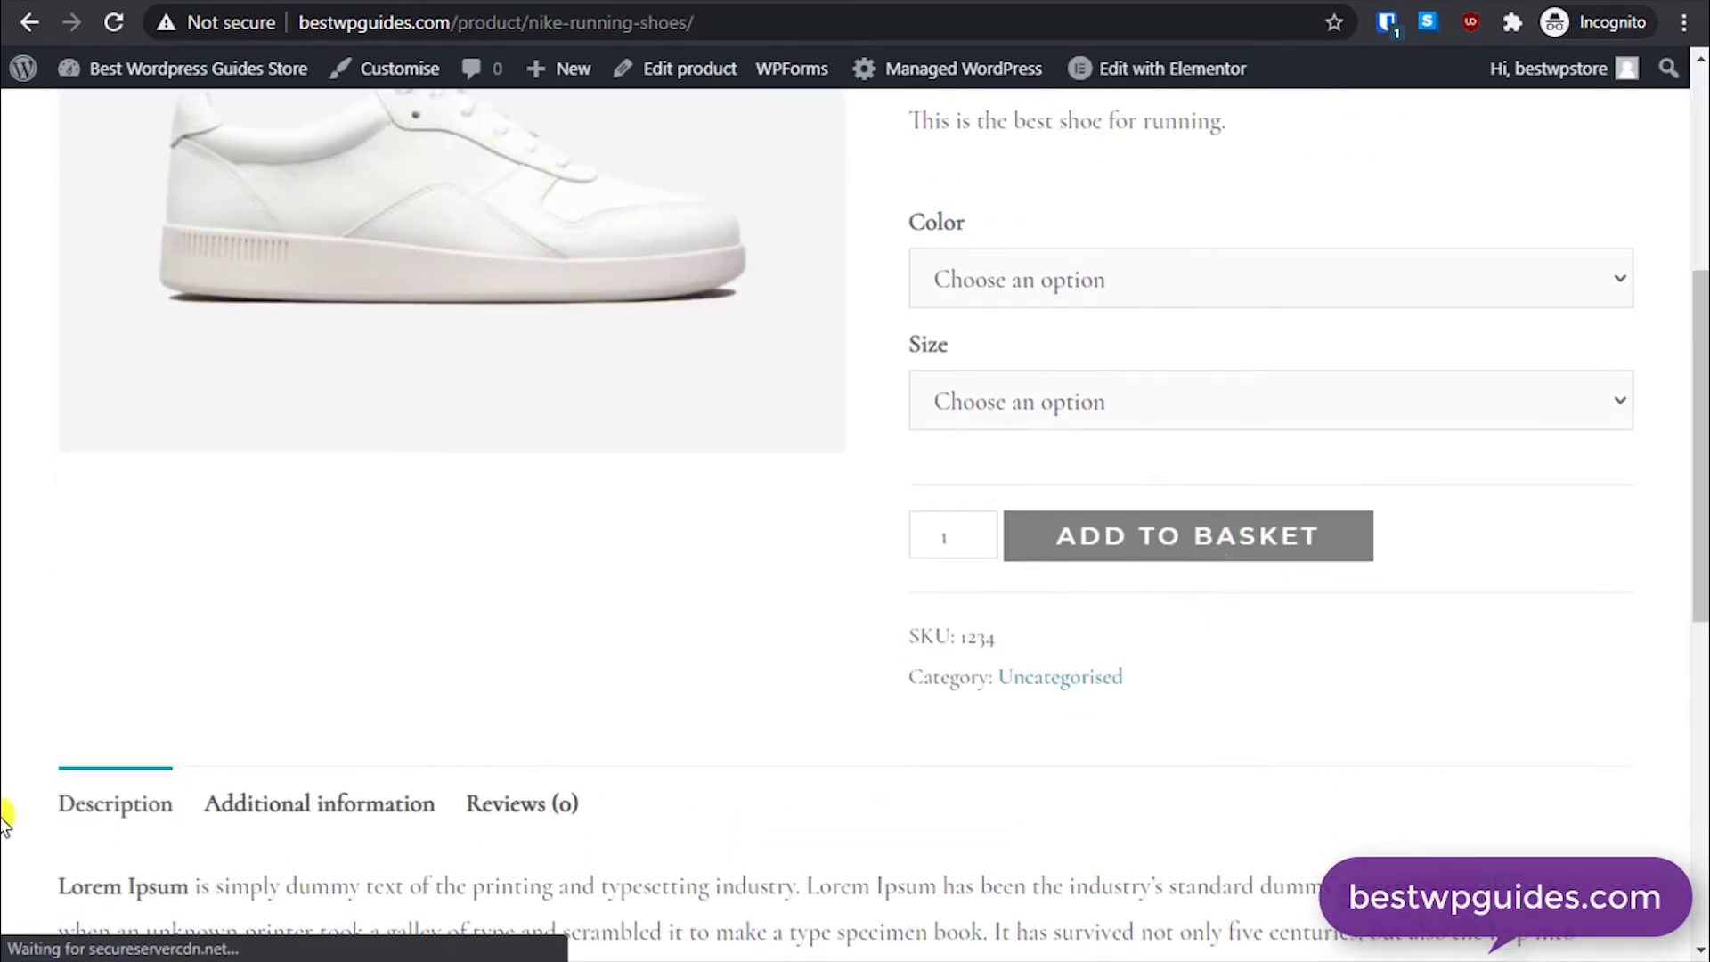
scroll(550, 643, down, 3)
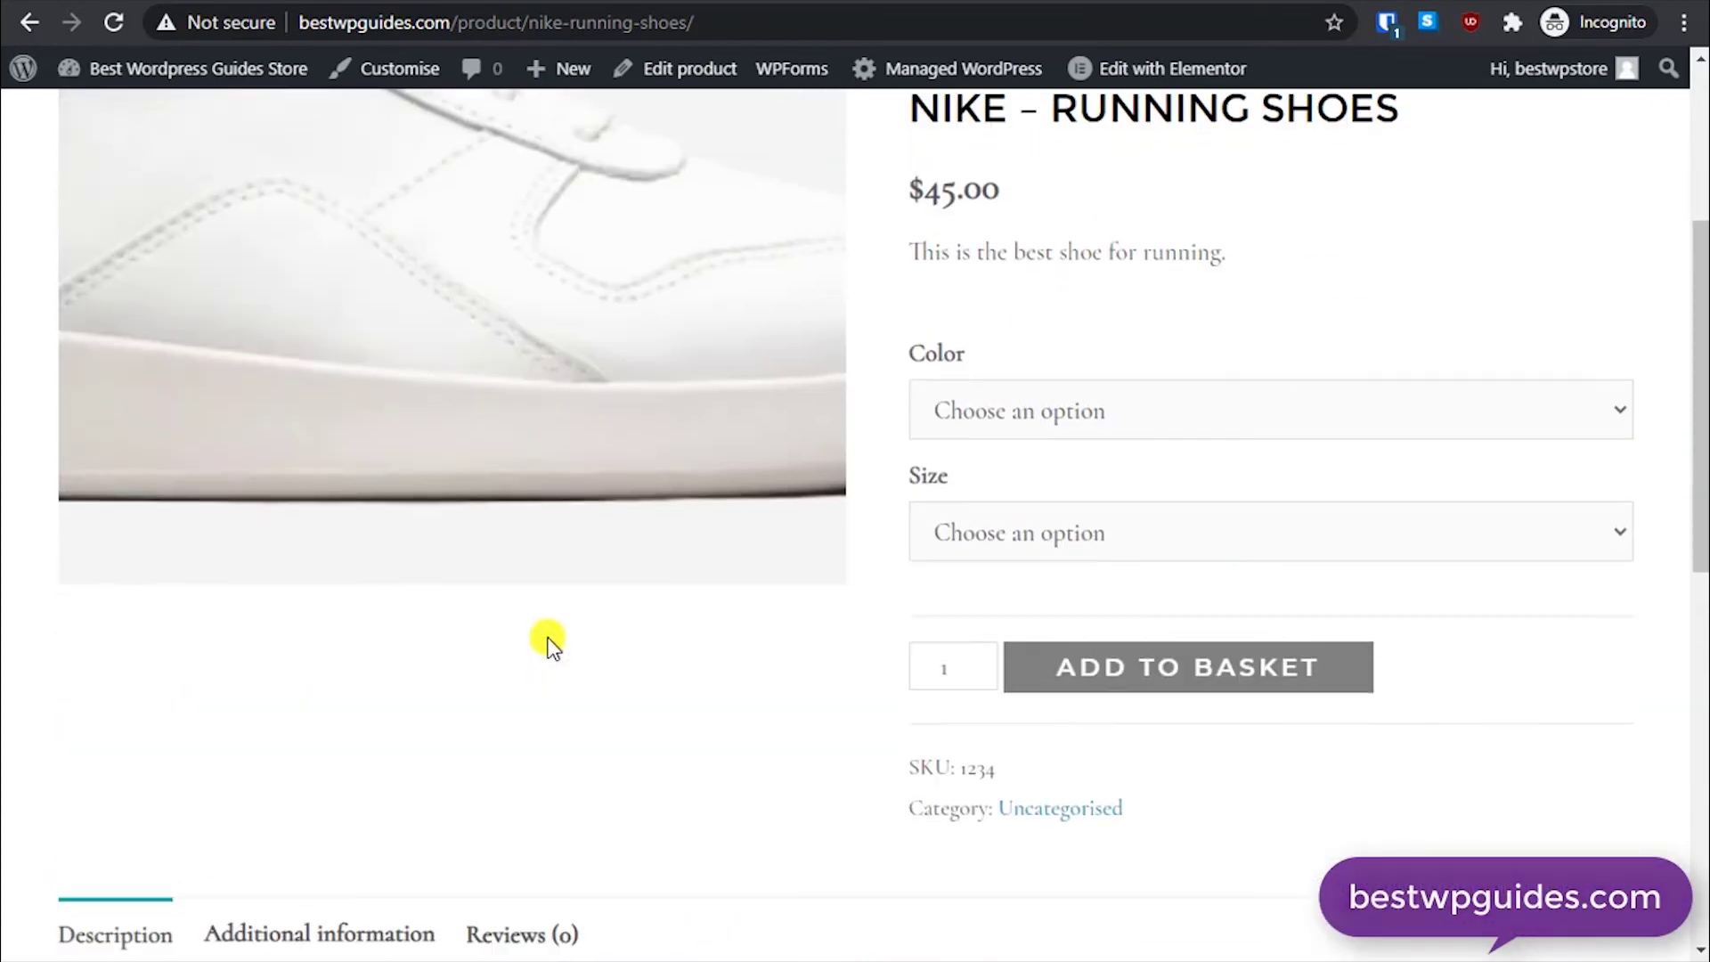
scroll(478, 615, up, 1)
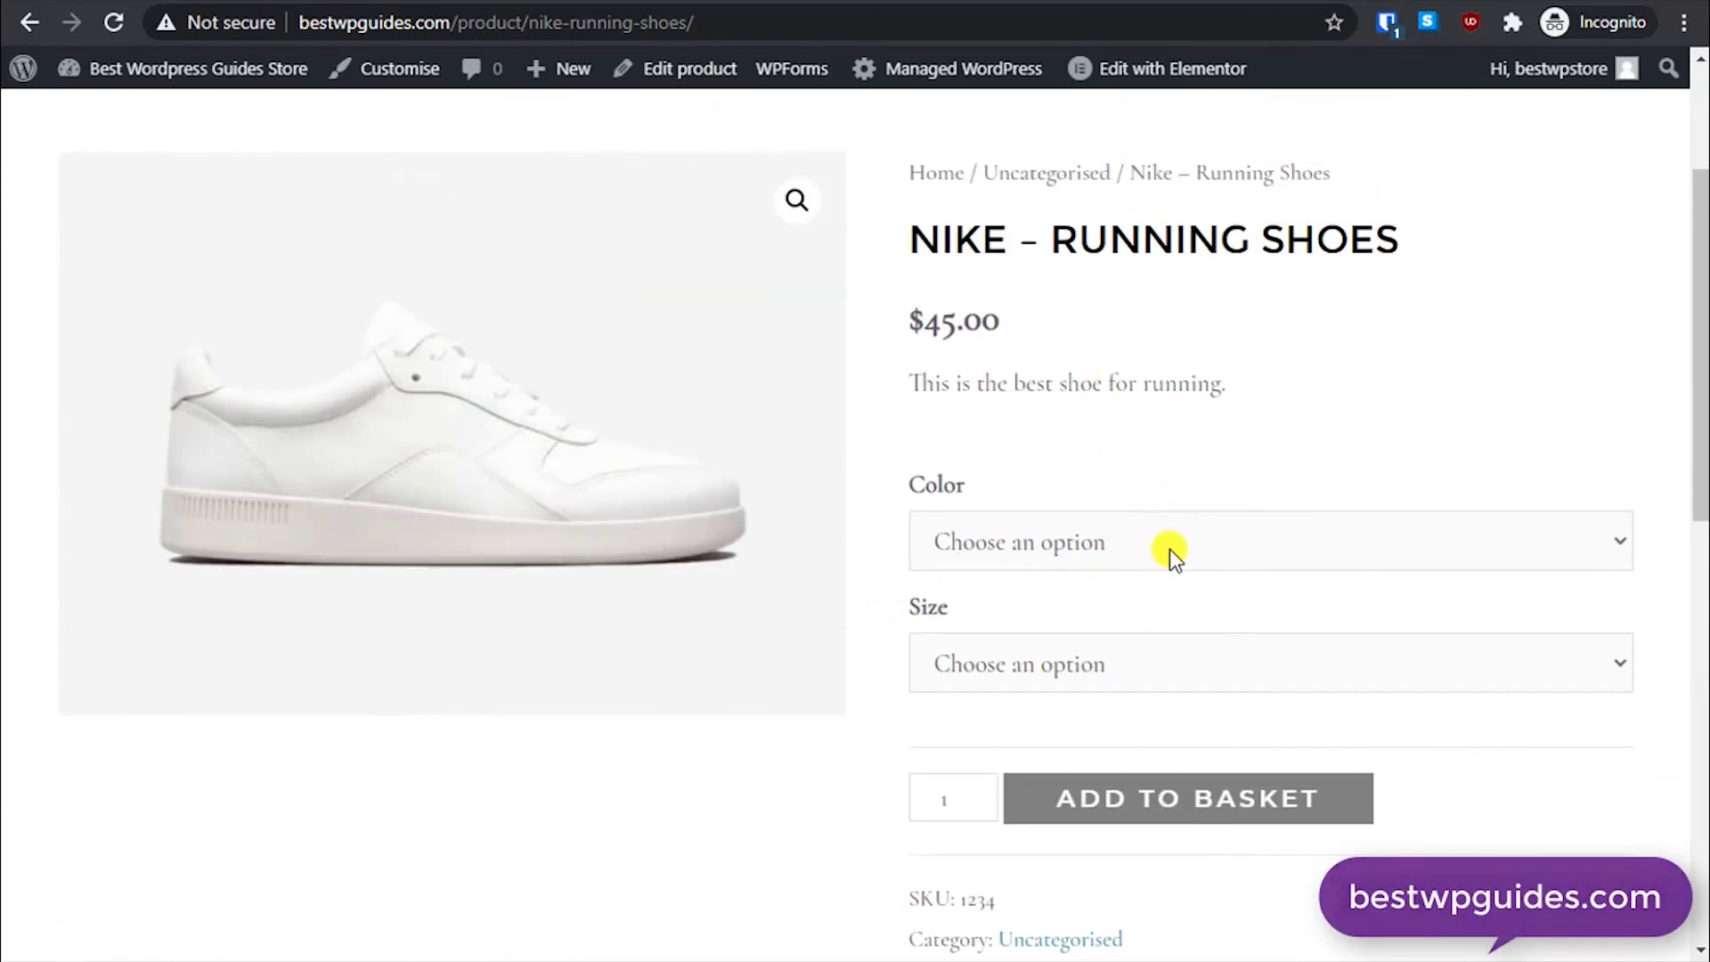
click(1129, 534)
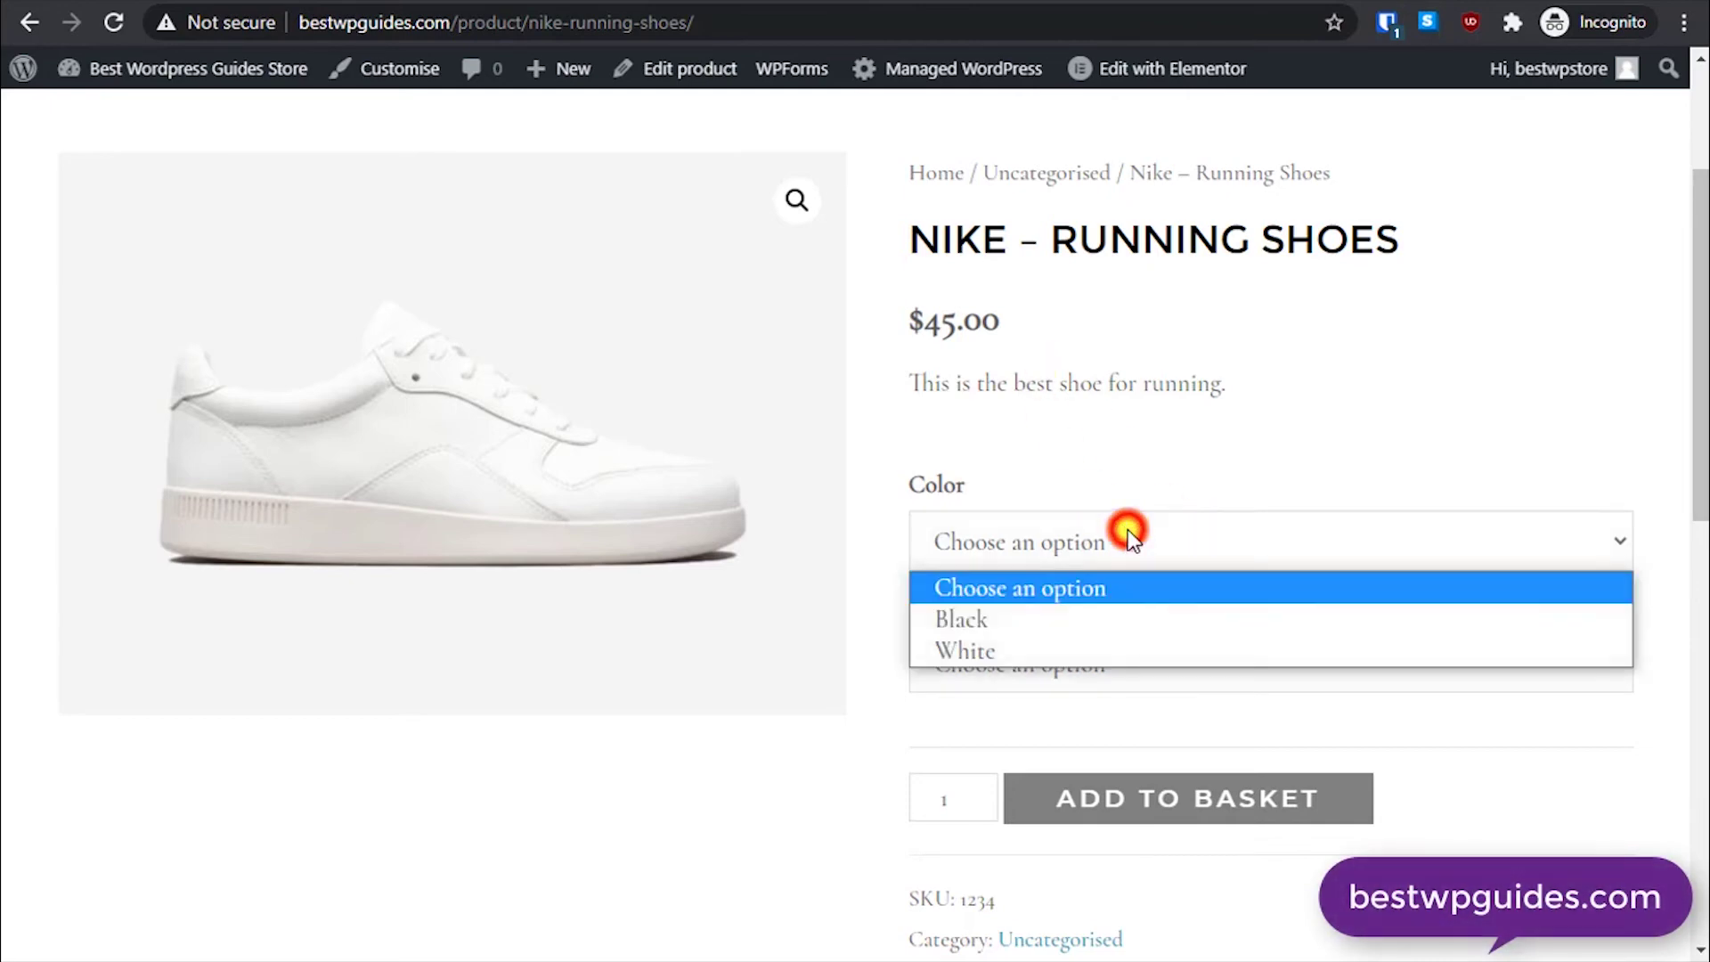
click(1065, 617)
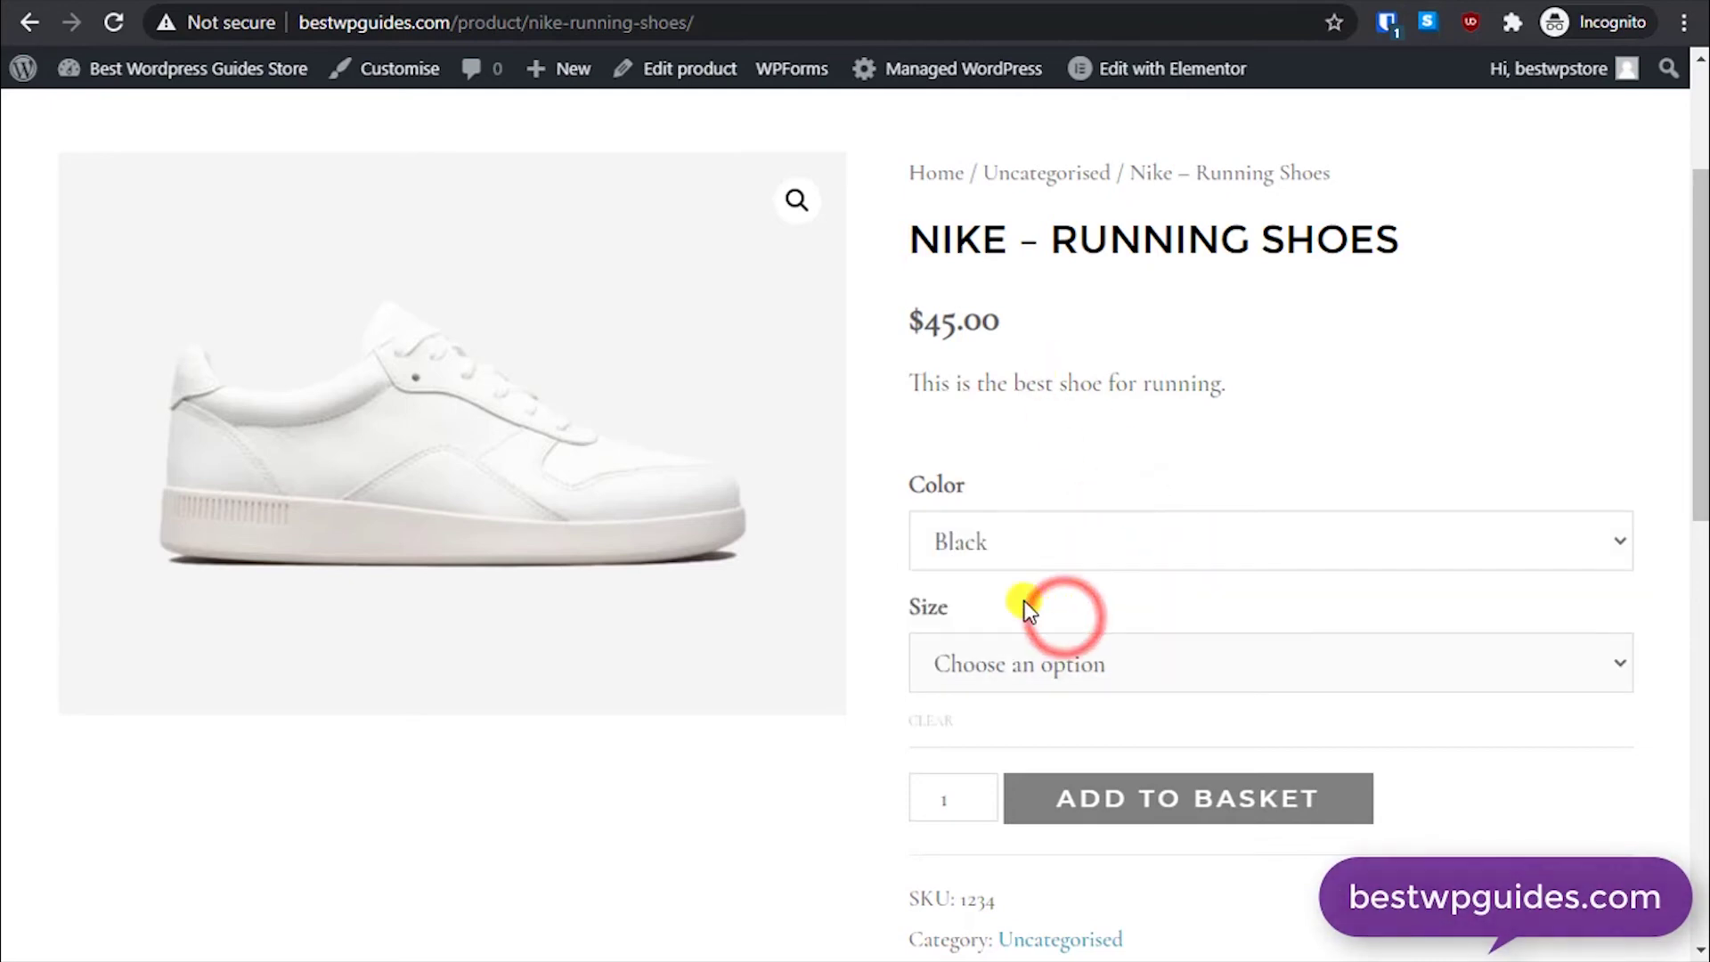
click(1316, 415)
click(1107, 666)
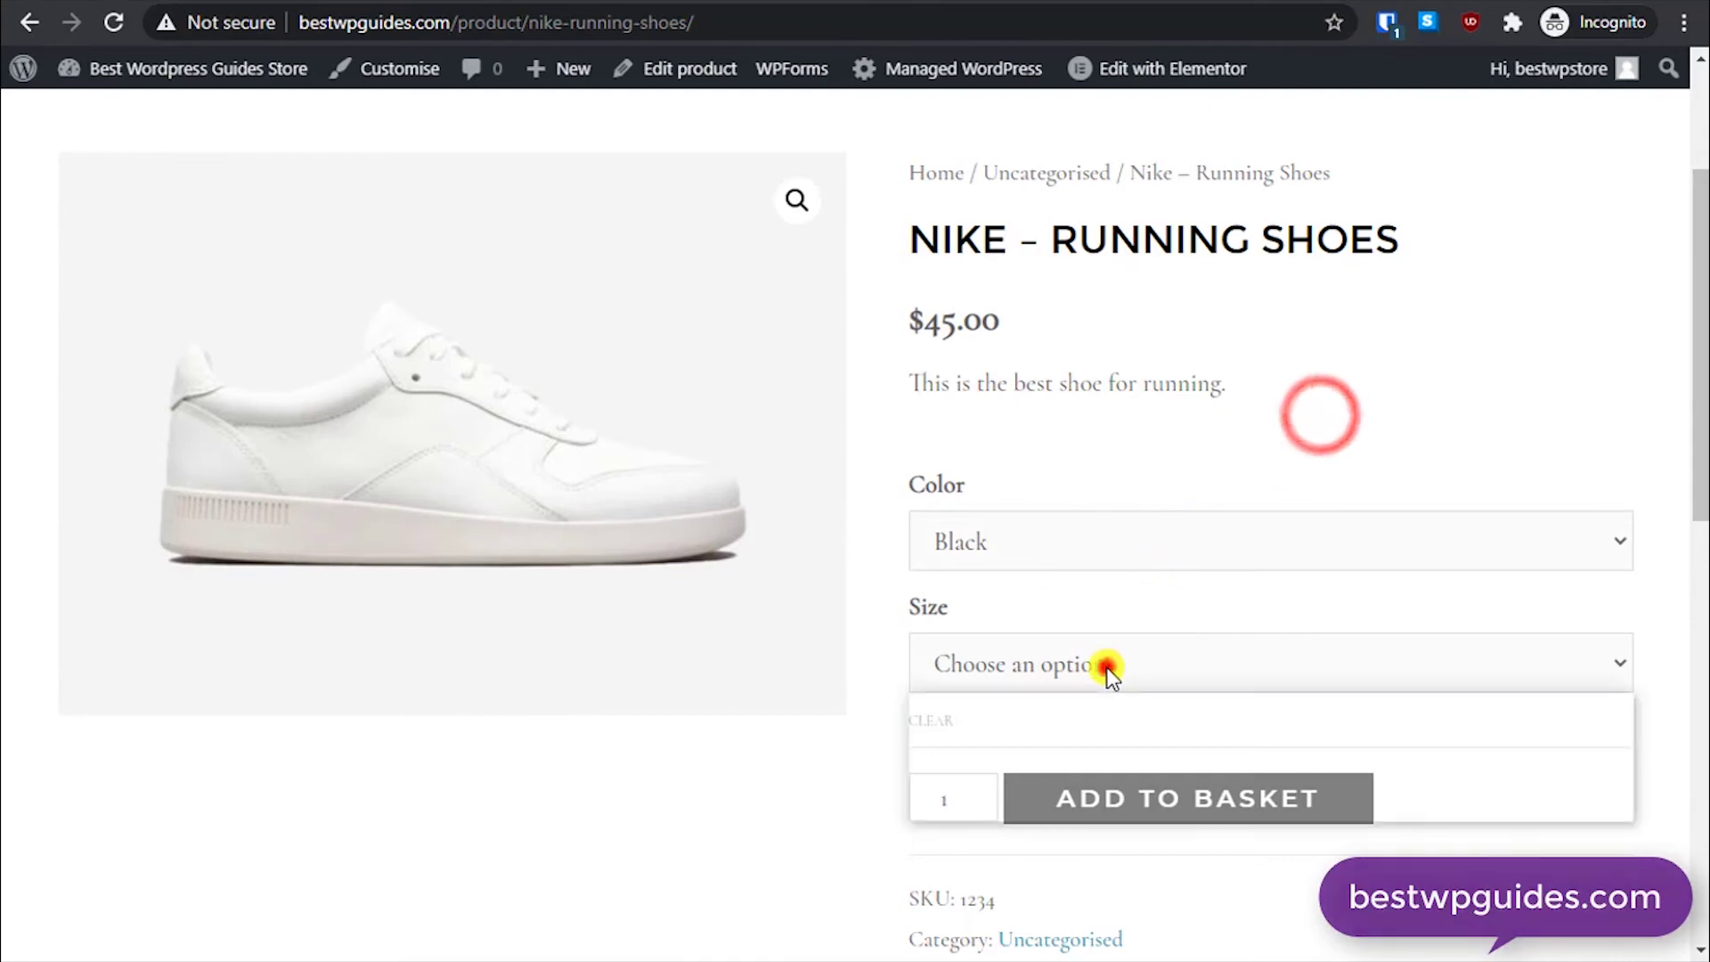
click(996, 742)
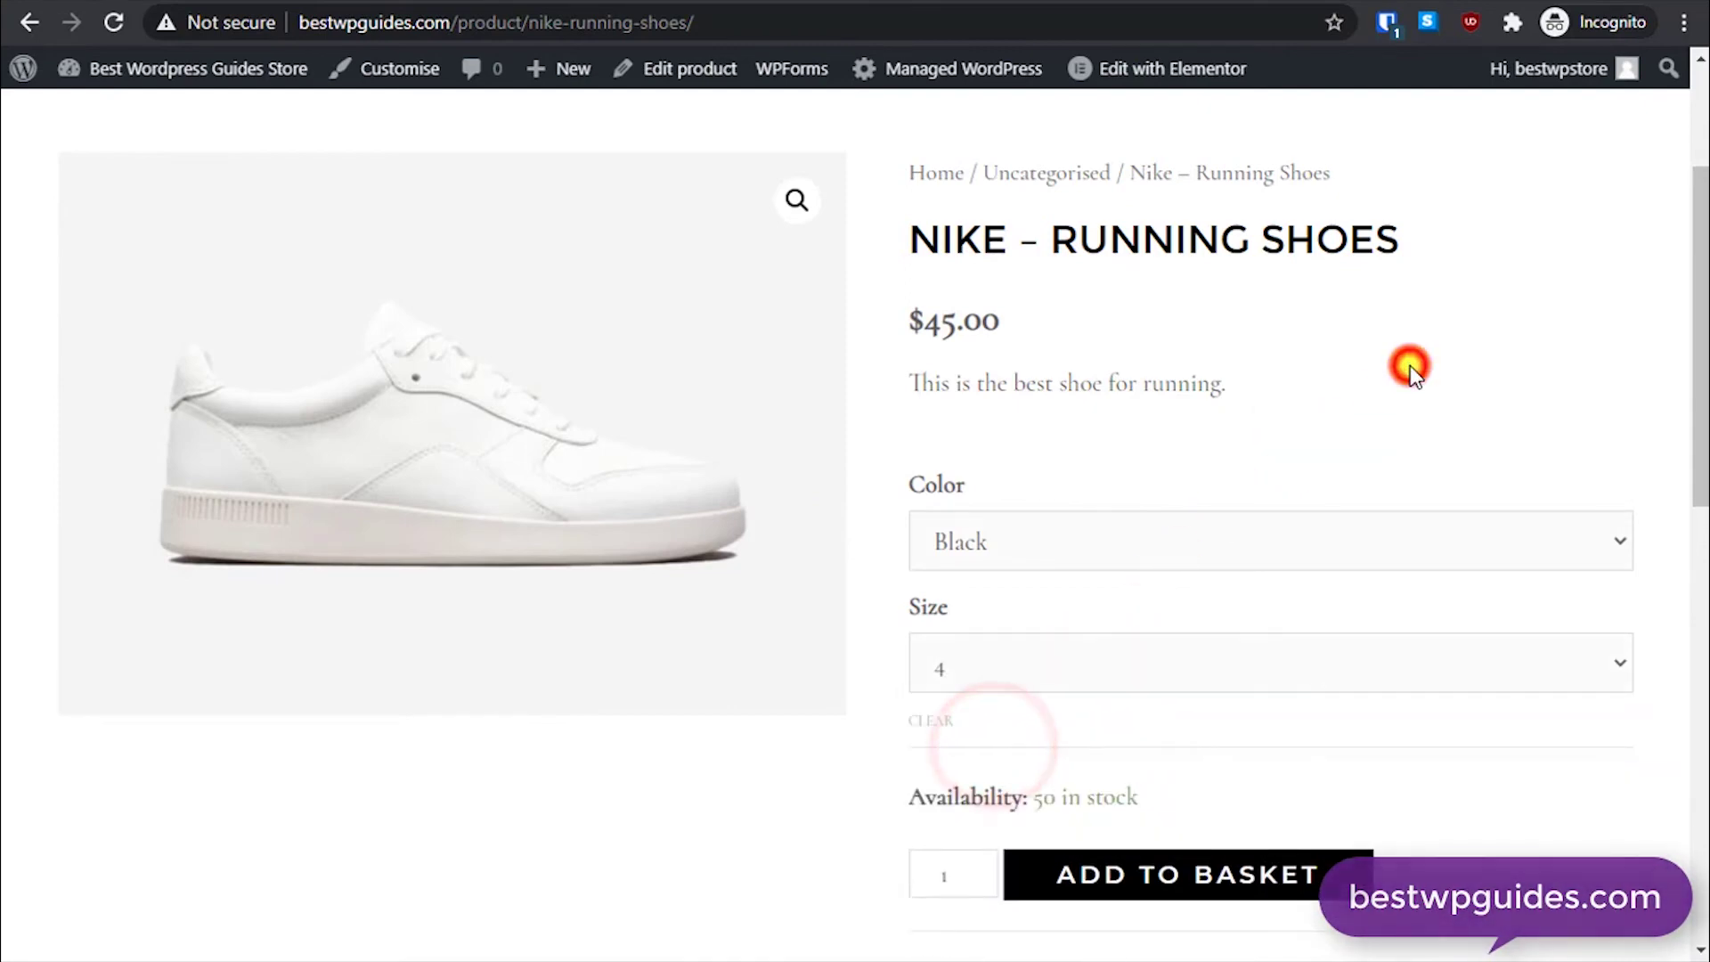
Step: Check the Black size 4 variation's image and details, and switch the size to 5
scroll(1322, 409, down, 3)
scroll(1514, 584, up, 4)
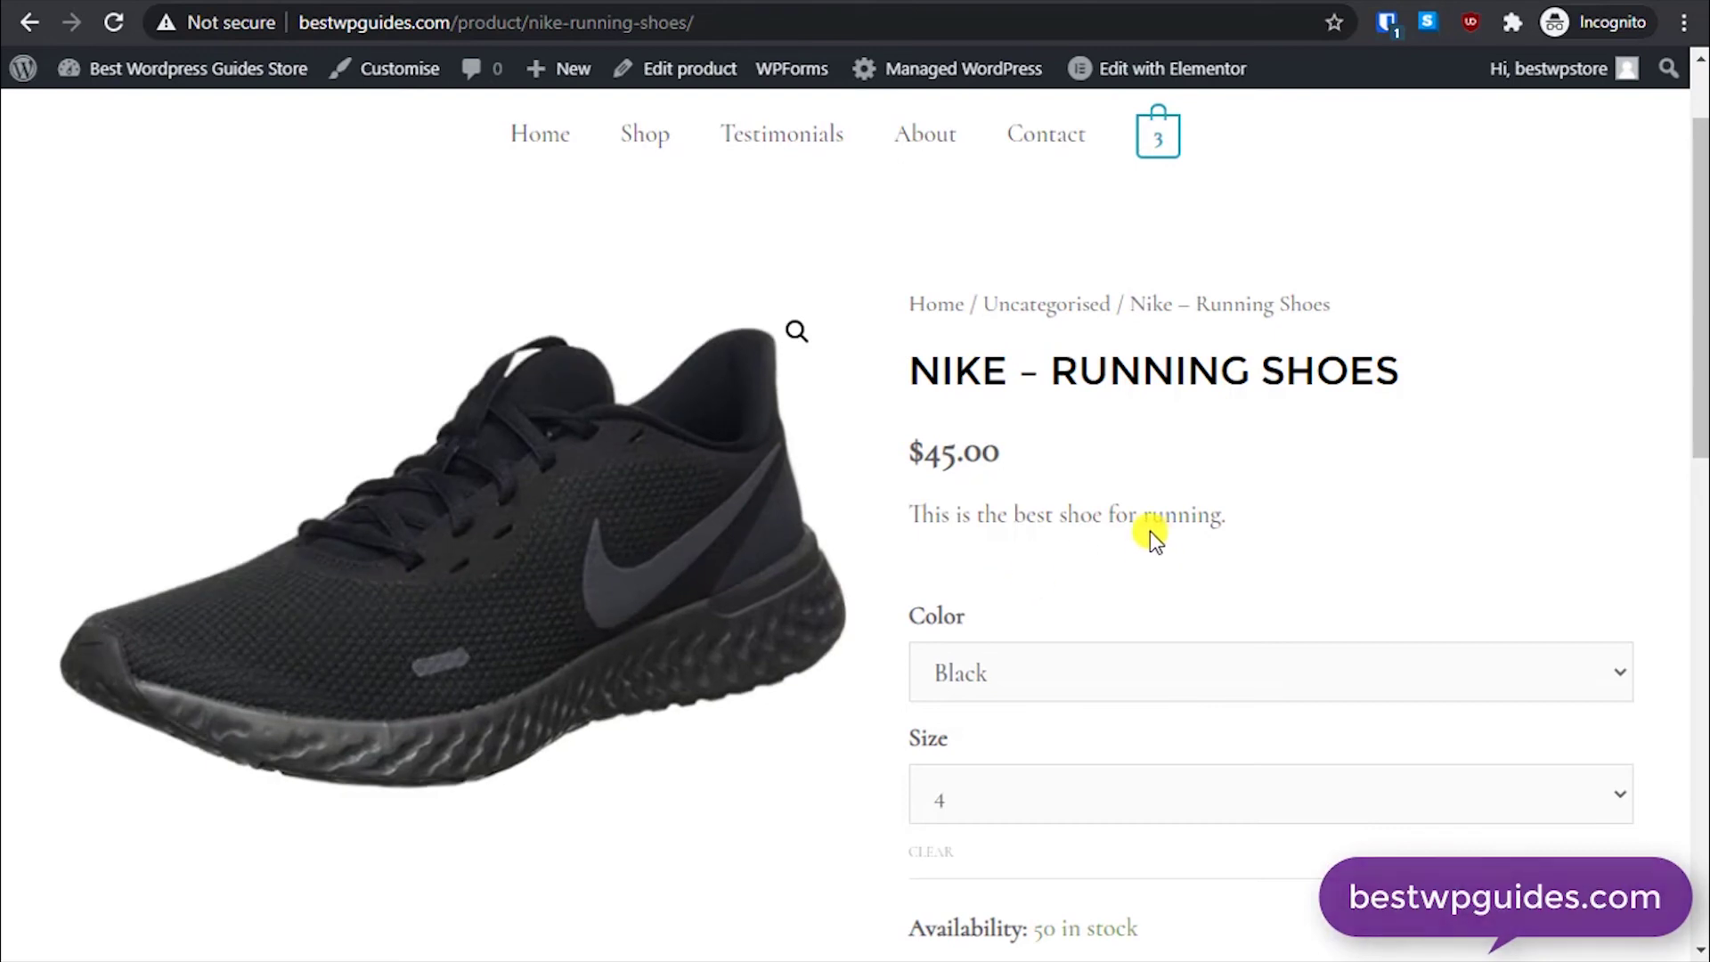
scroll(546, 696, down, 5)
scroll(775, 637, up, 3)
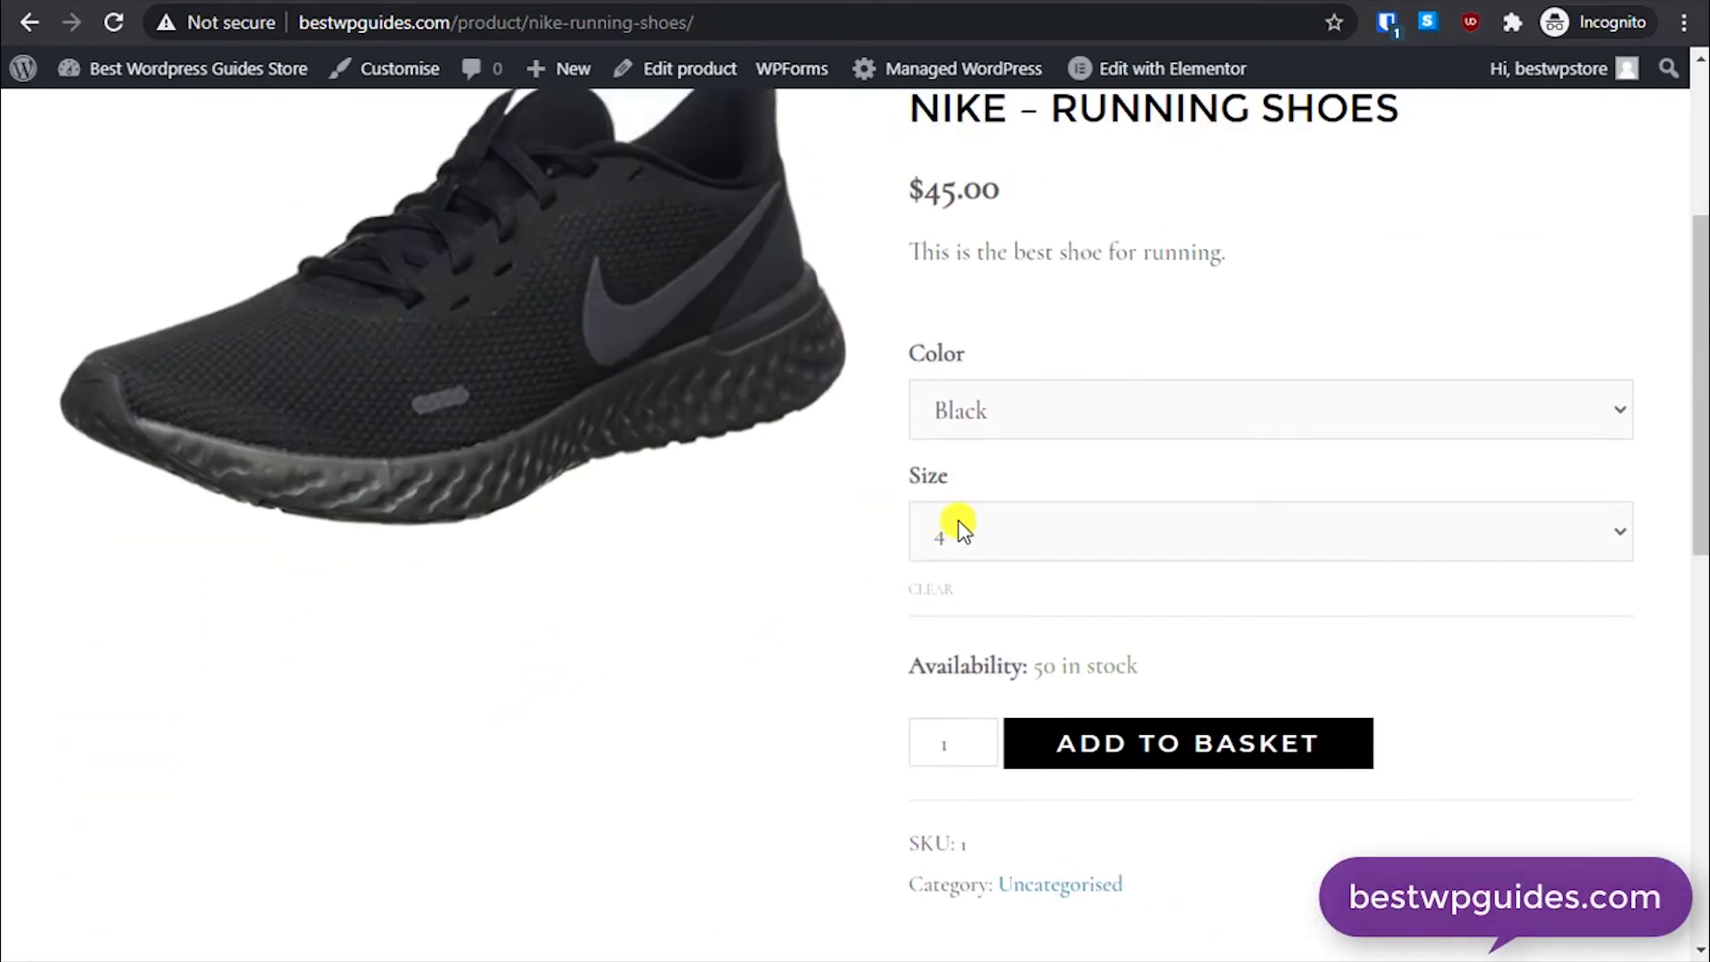
click(1026, 531)
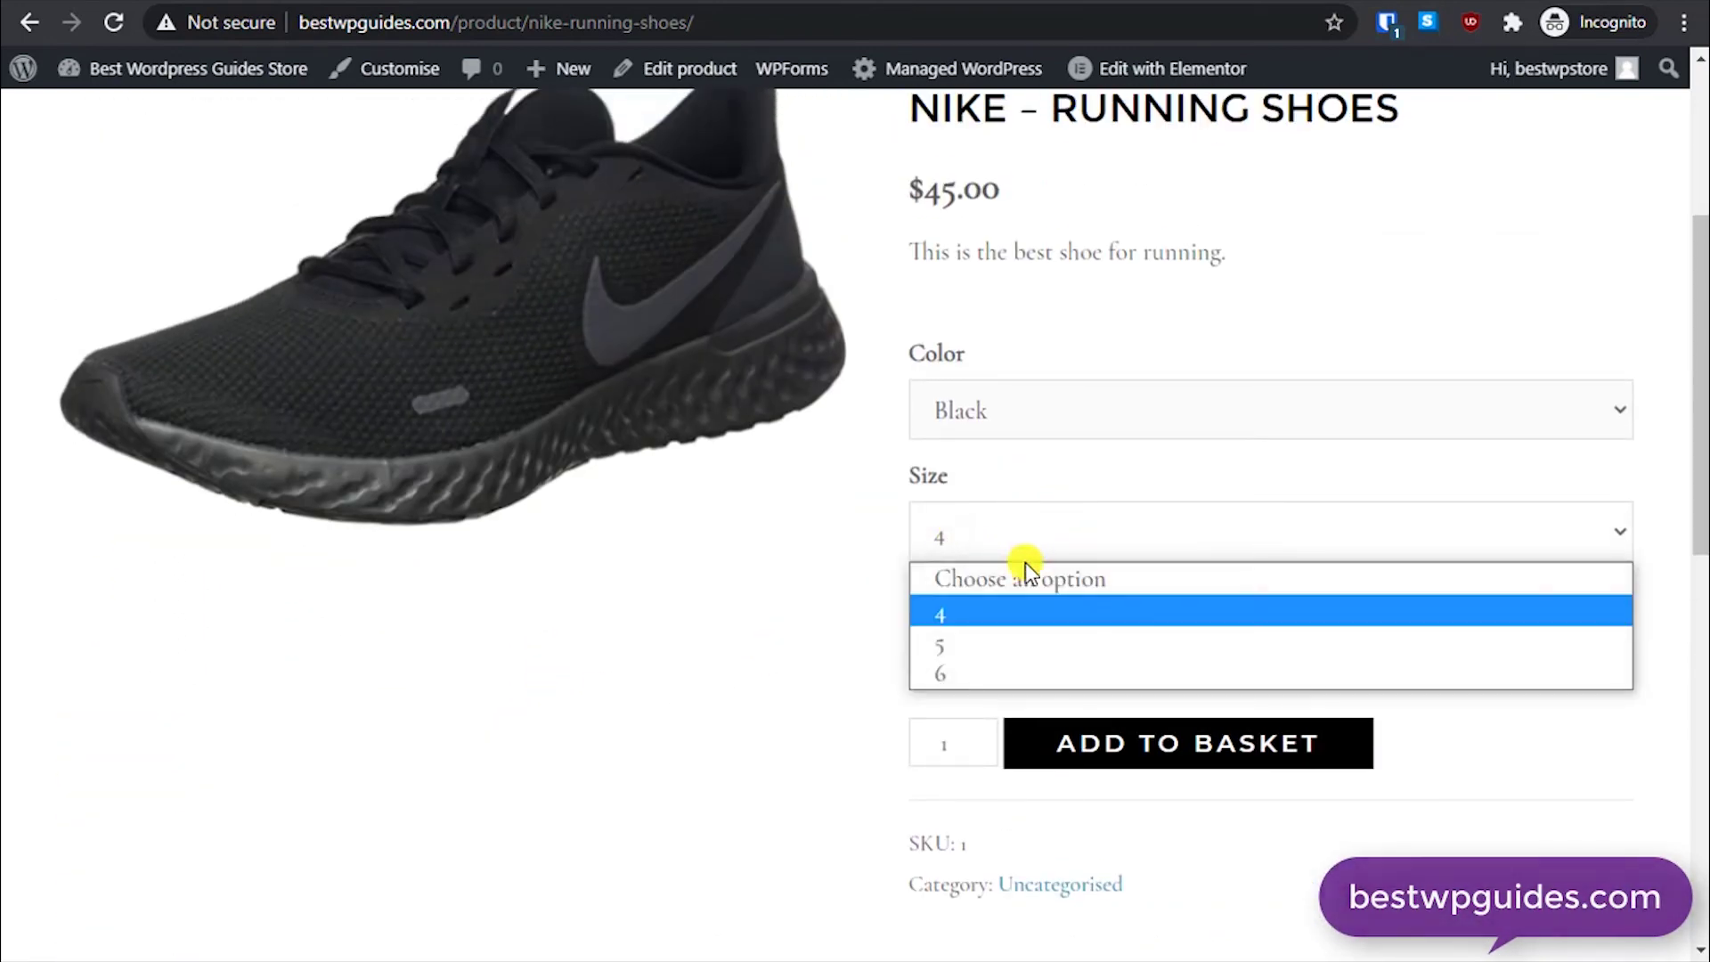
click(1027, 633)
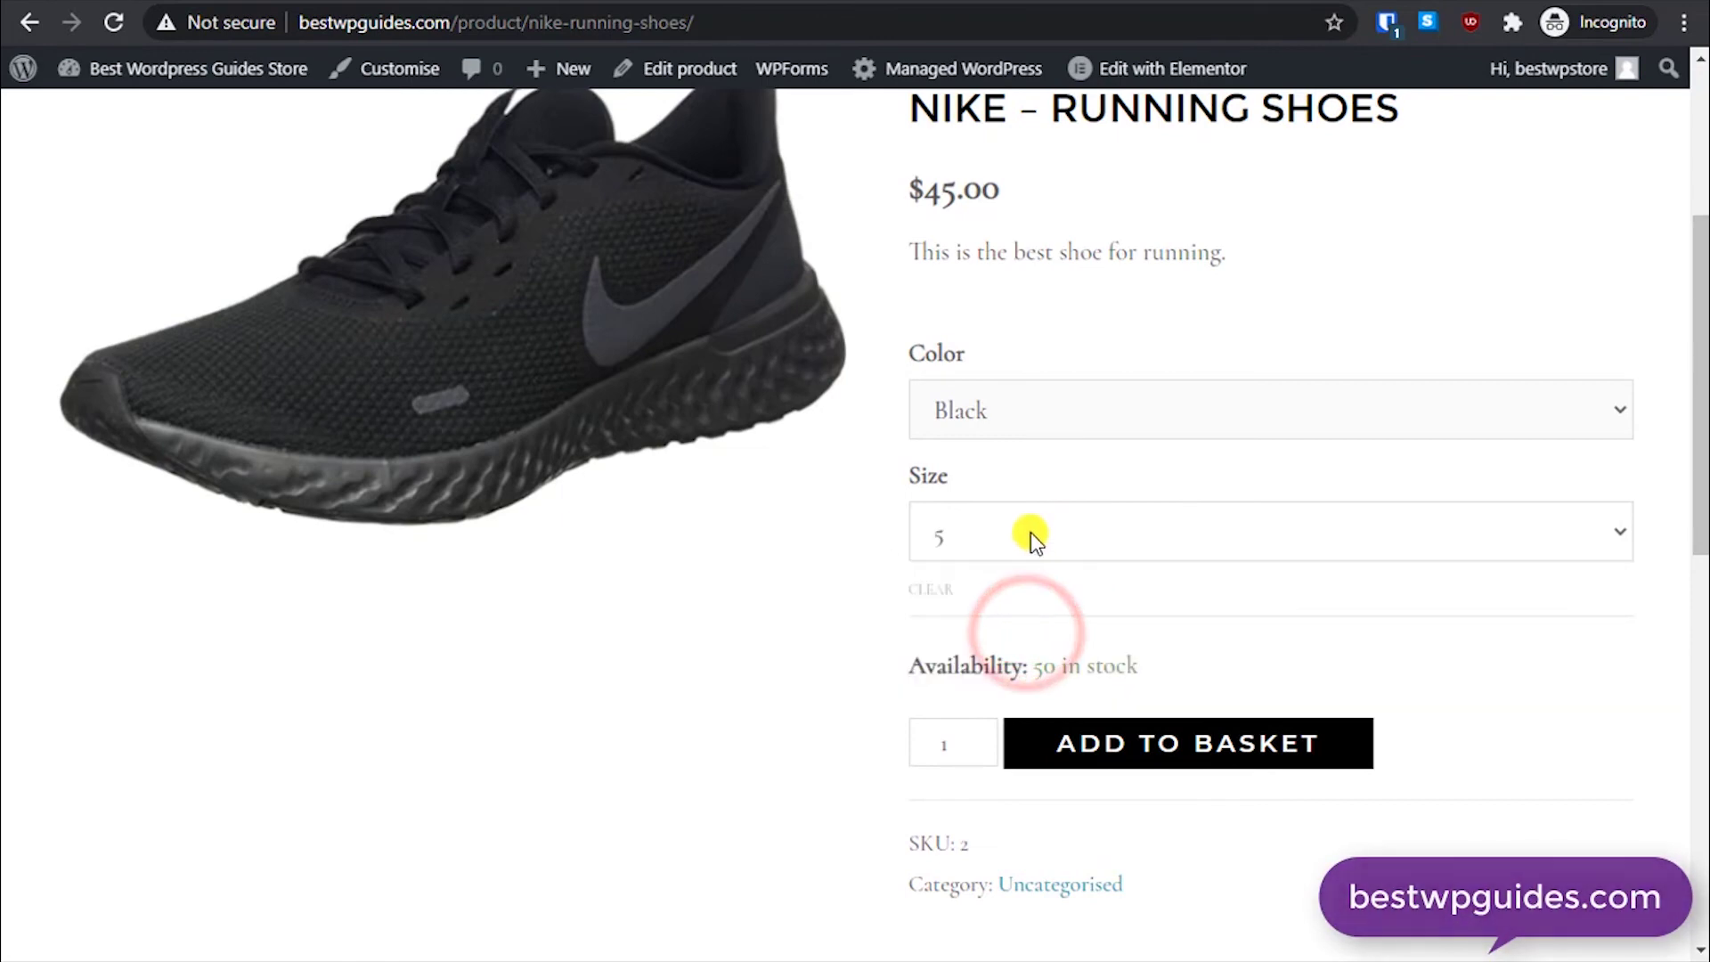
Step: Change the color to White and examine the image and SKU of the size 5 variation
click(1012, 399)
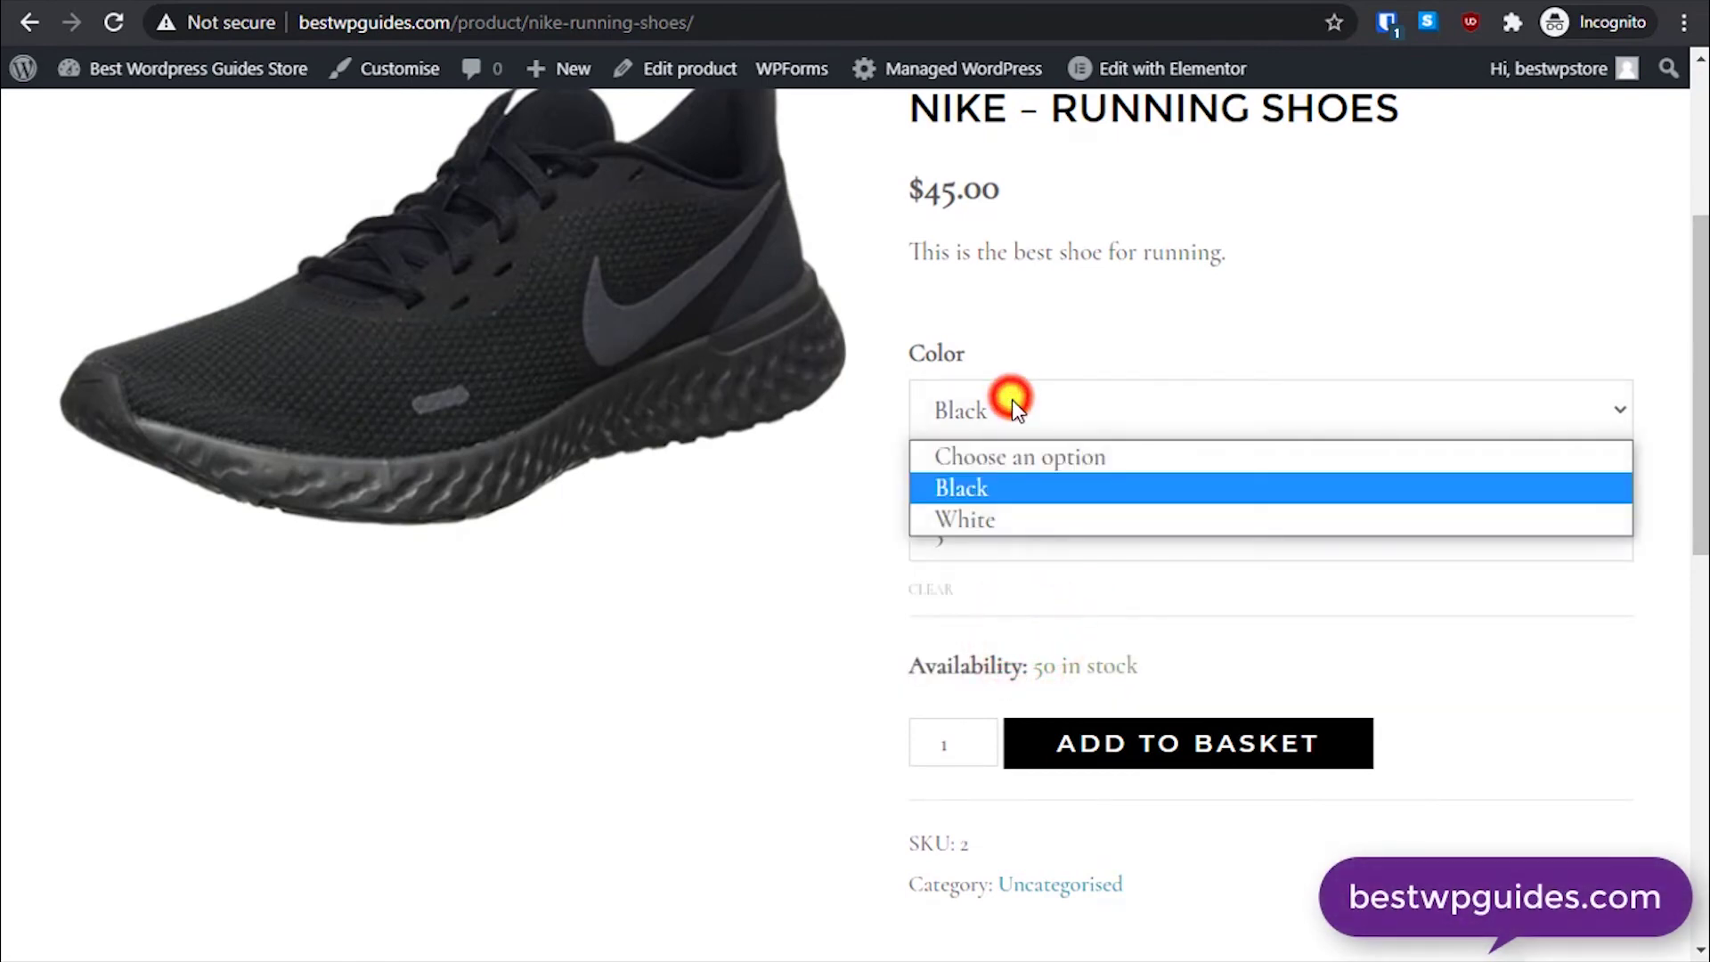
click(1002, 514)
click(1294, 279)
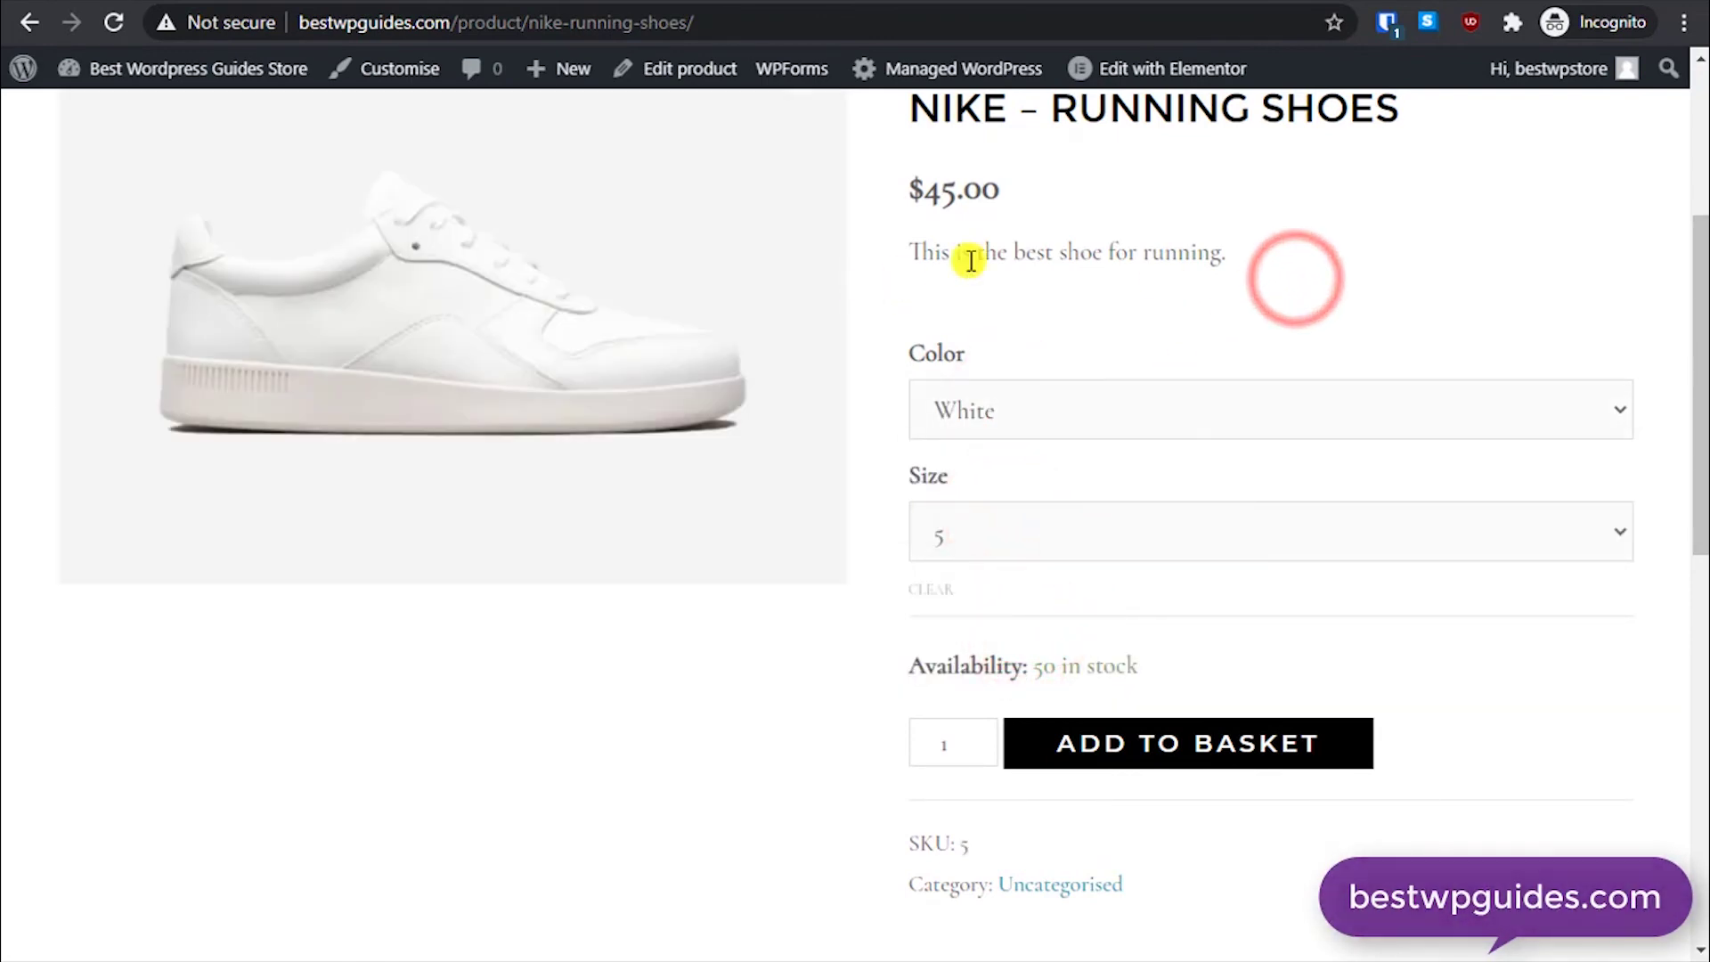
scroll(923, 285, up, 2)
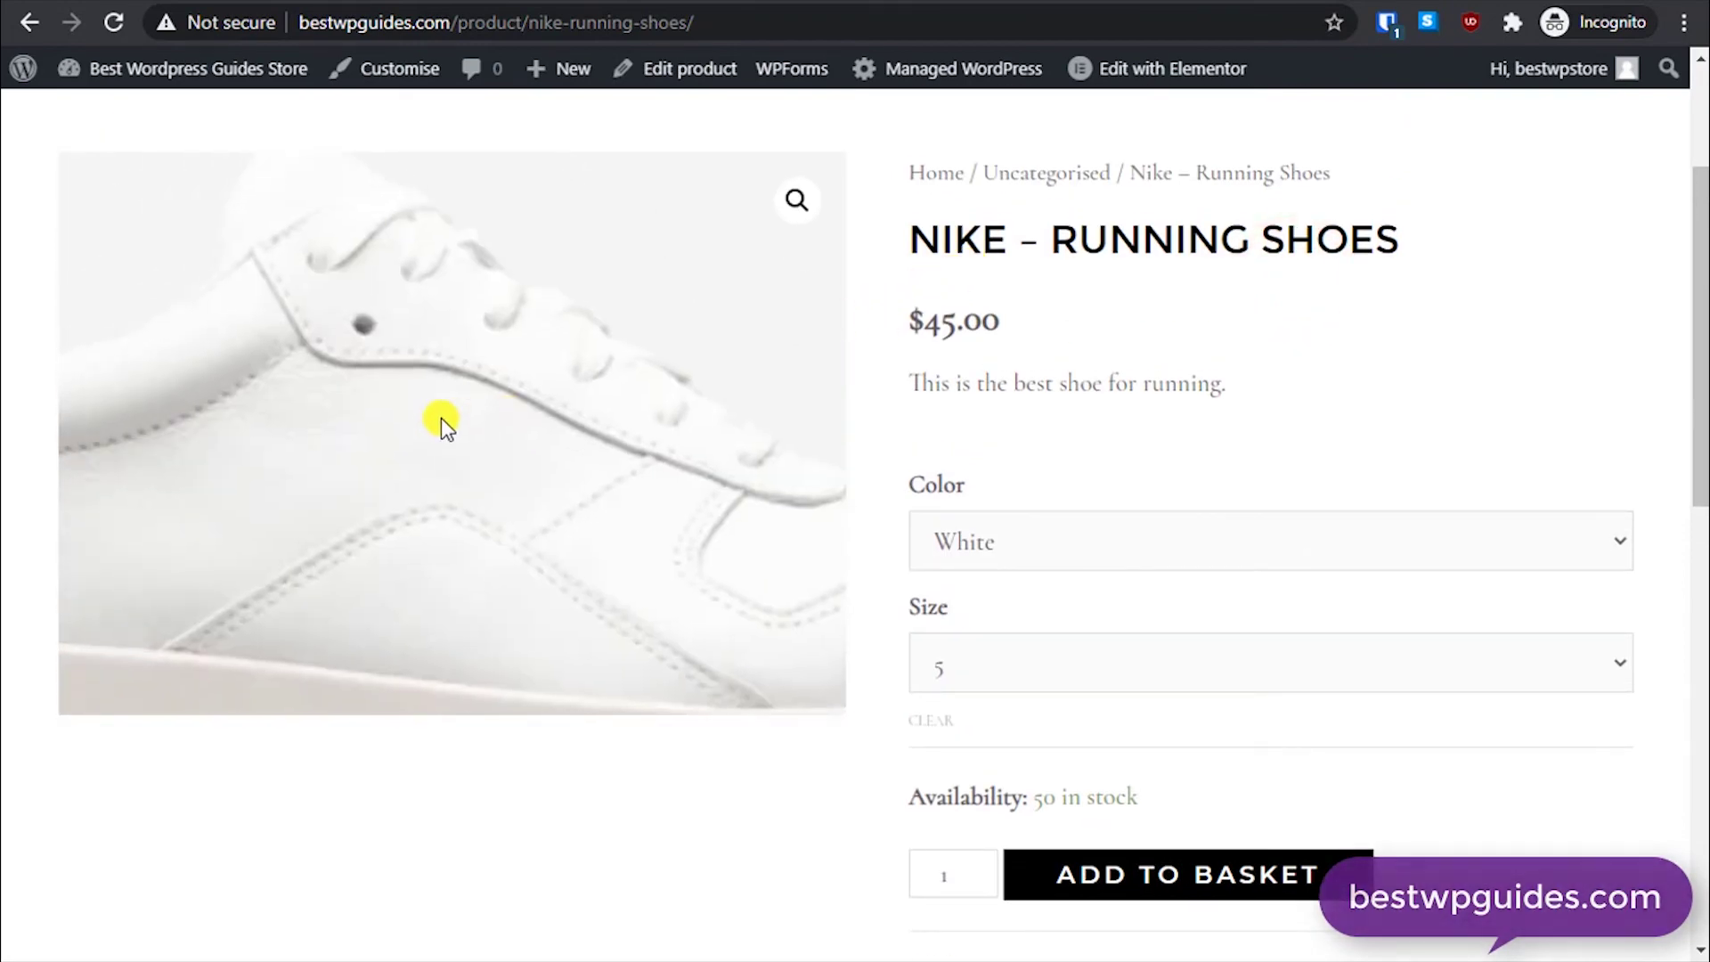
Step: Switch the color to Black and back to White to compare the variation images
click(1142, 524)
click(1057, 619)
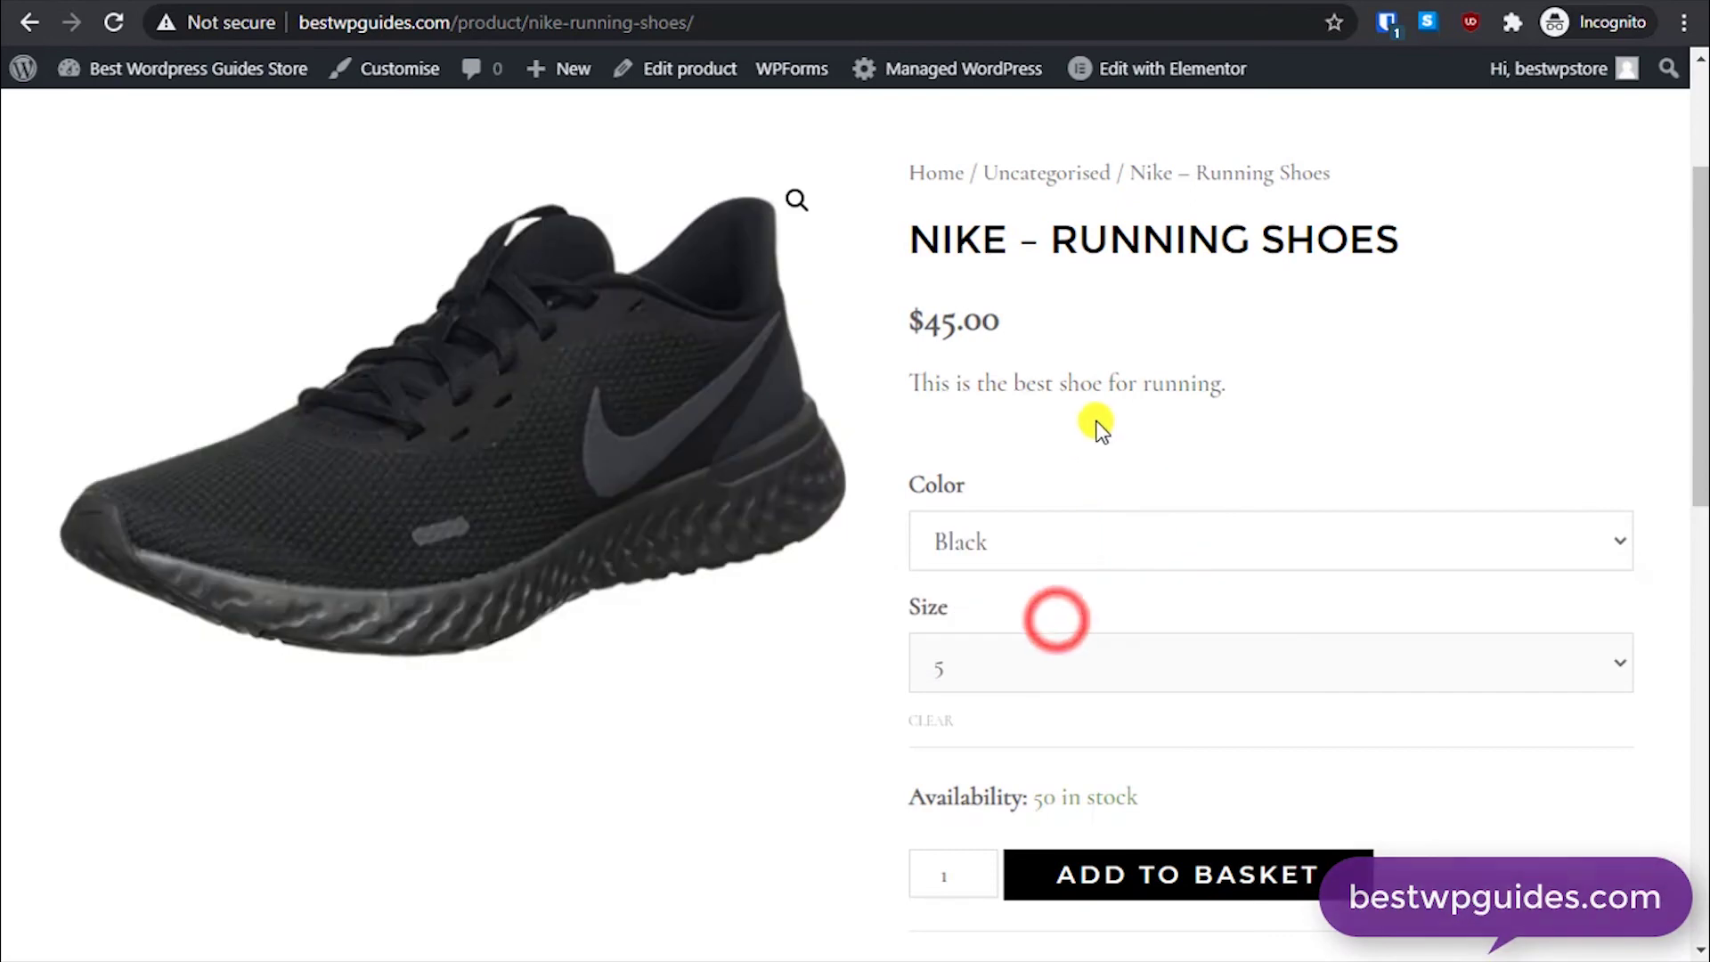
click(1053, 543)
click(1033, 643)
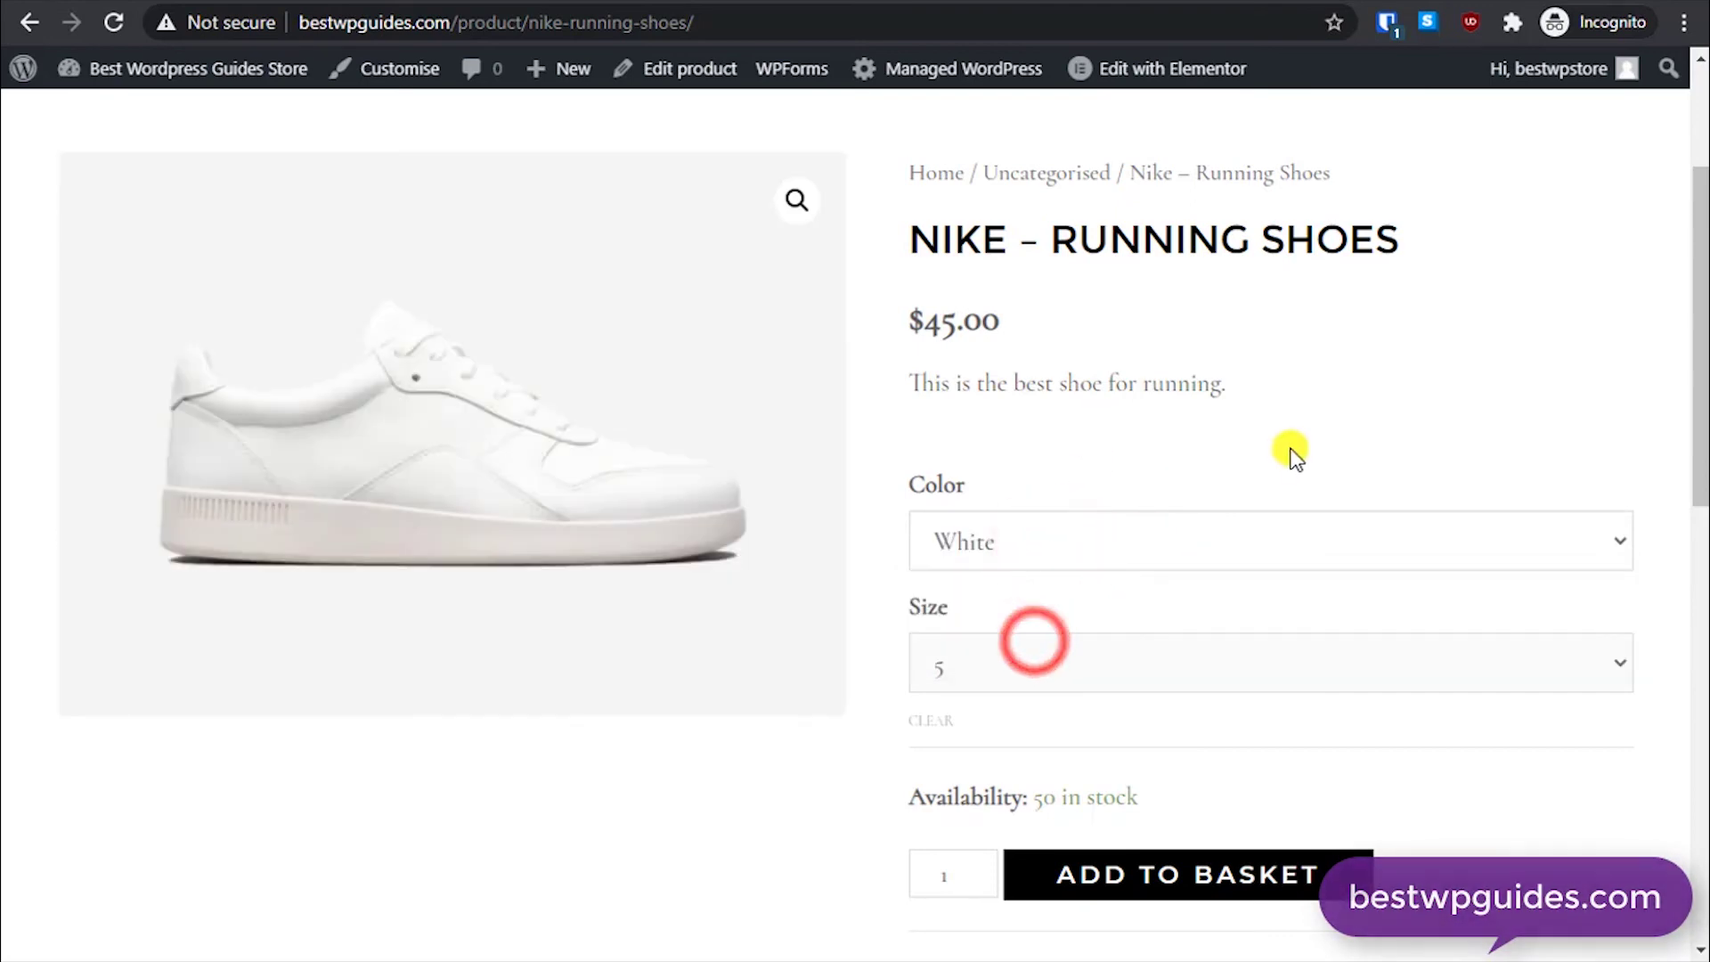
click(1293, 455)
Step: Preview the White shoe in size 6 and in size 4
click(1042, 664)
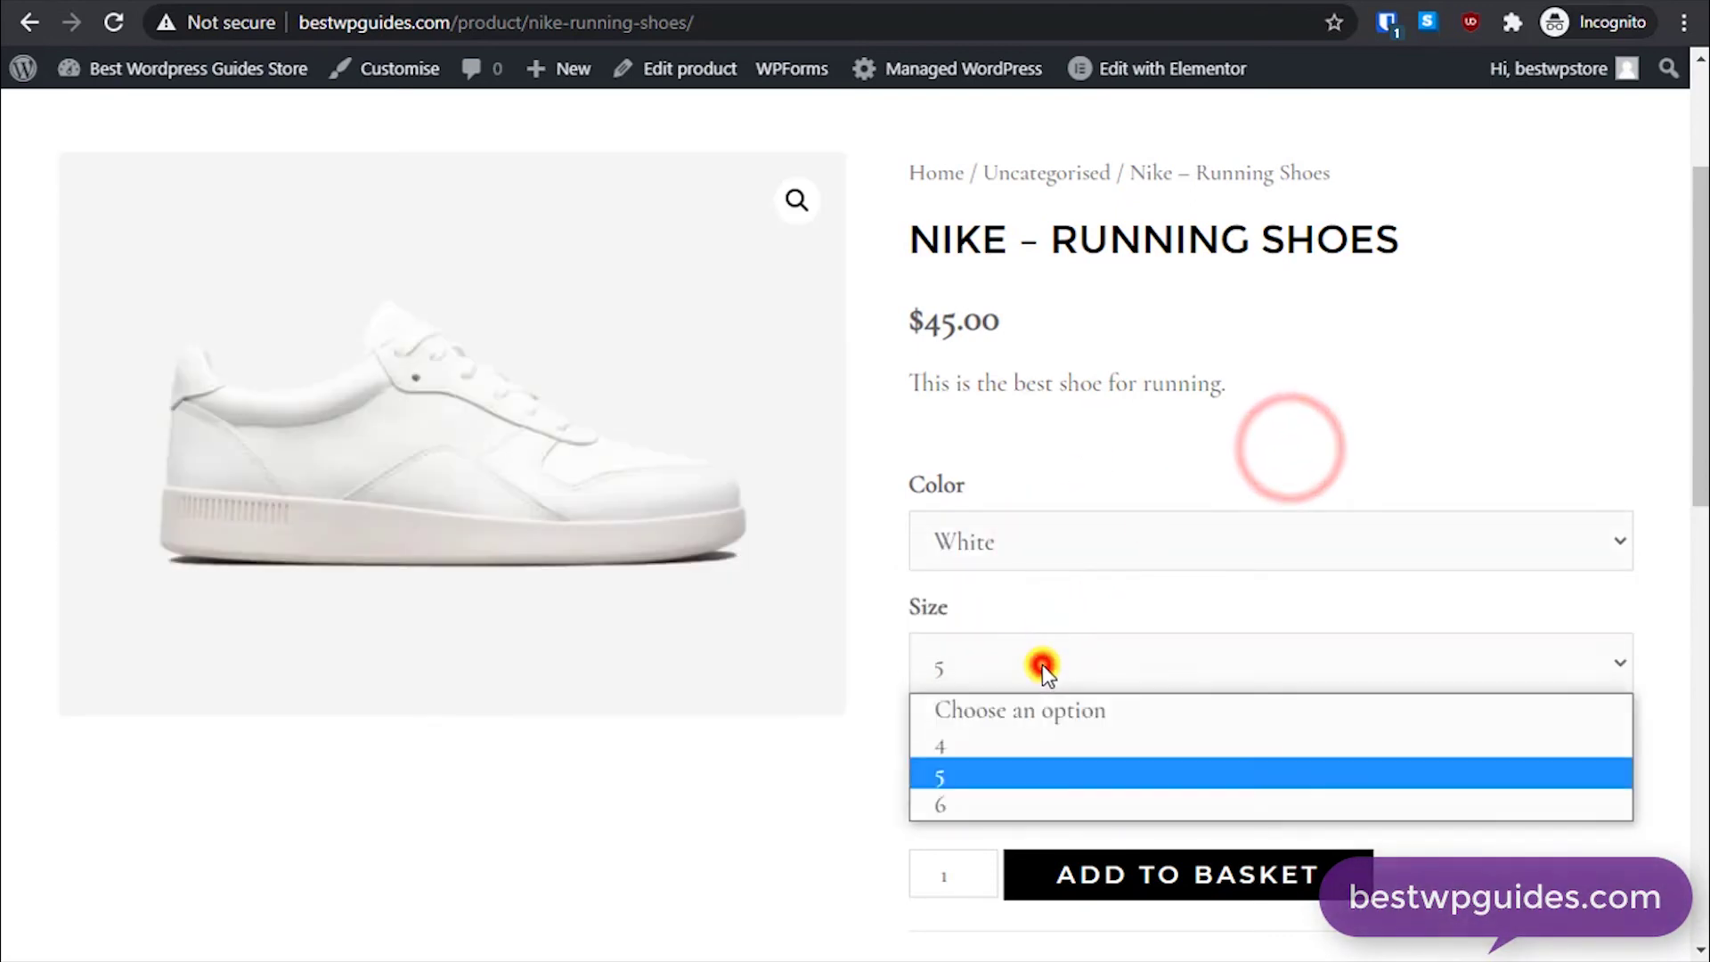
click(1022, 800)
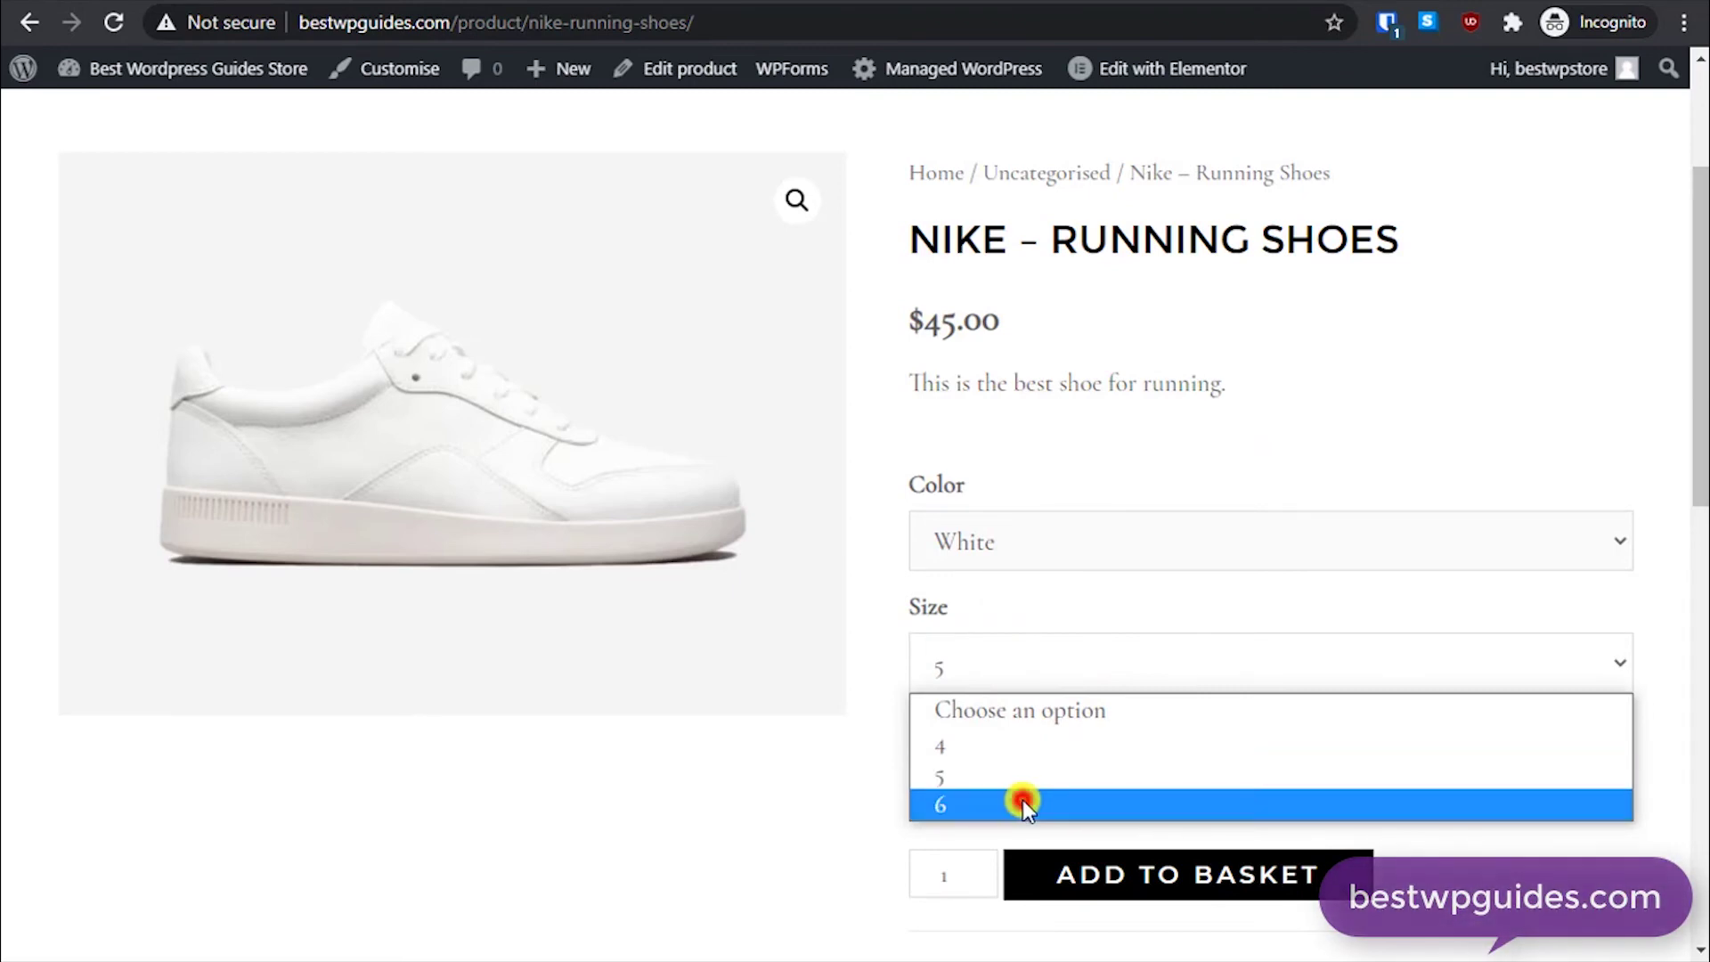
click(1060, 662)
click(1030, 752)
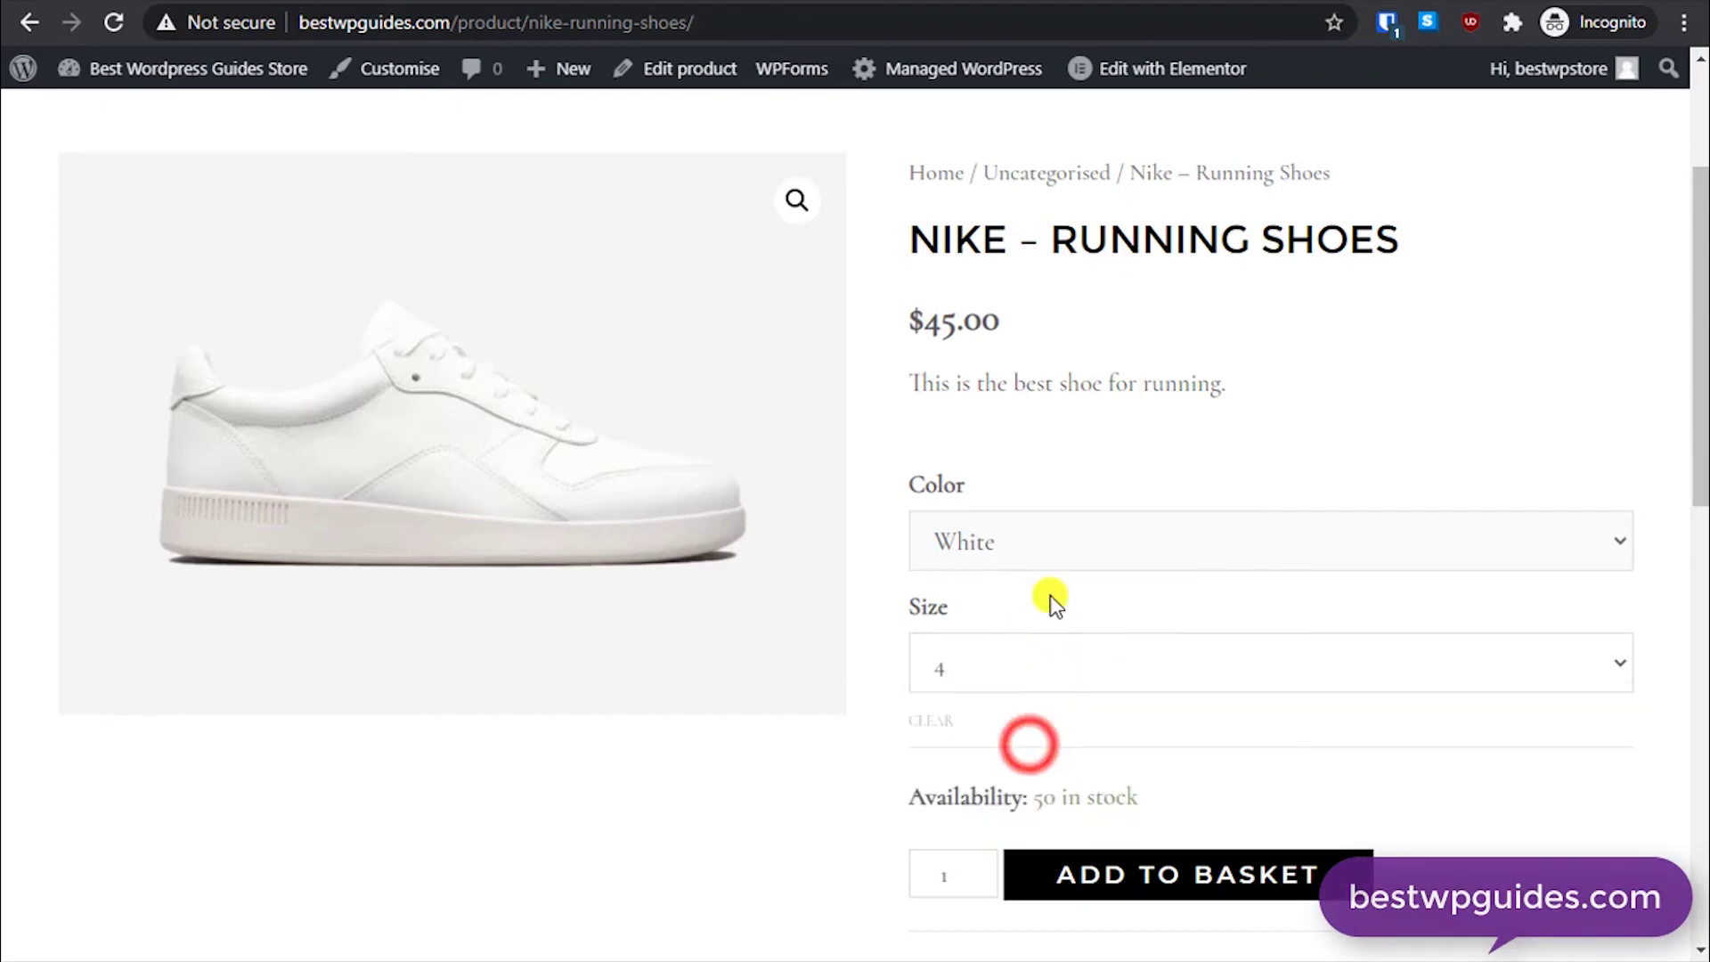
Step: Switch the color to Black, check the size 4 availability, and add one pair to the basket
click(1076, 540)
click(1024, 613)
click(1214, 466)
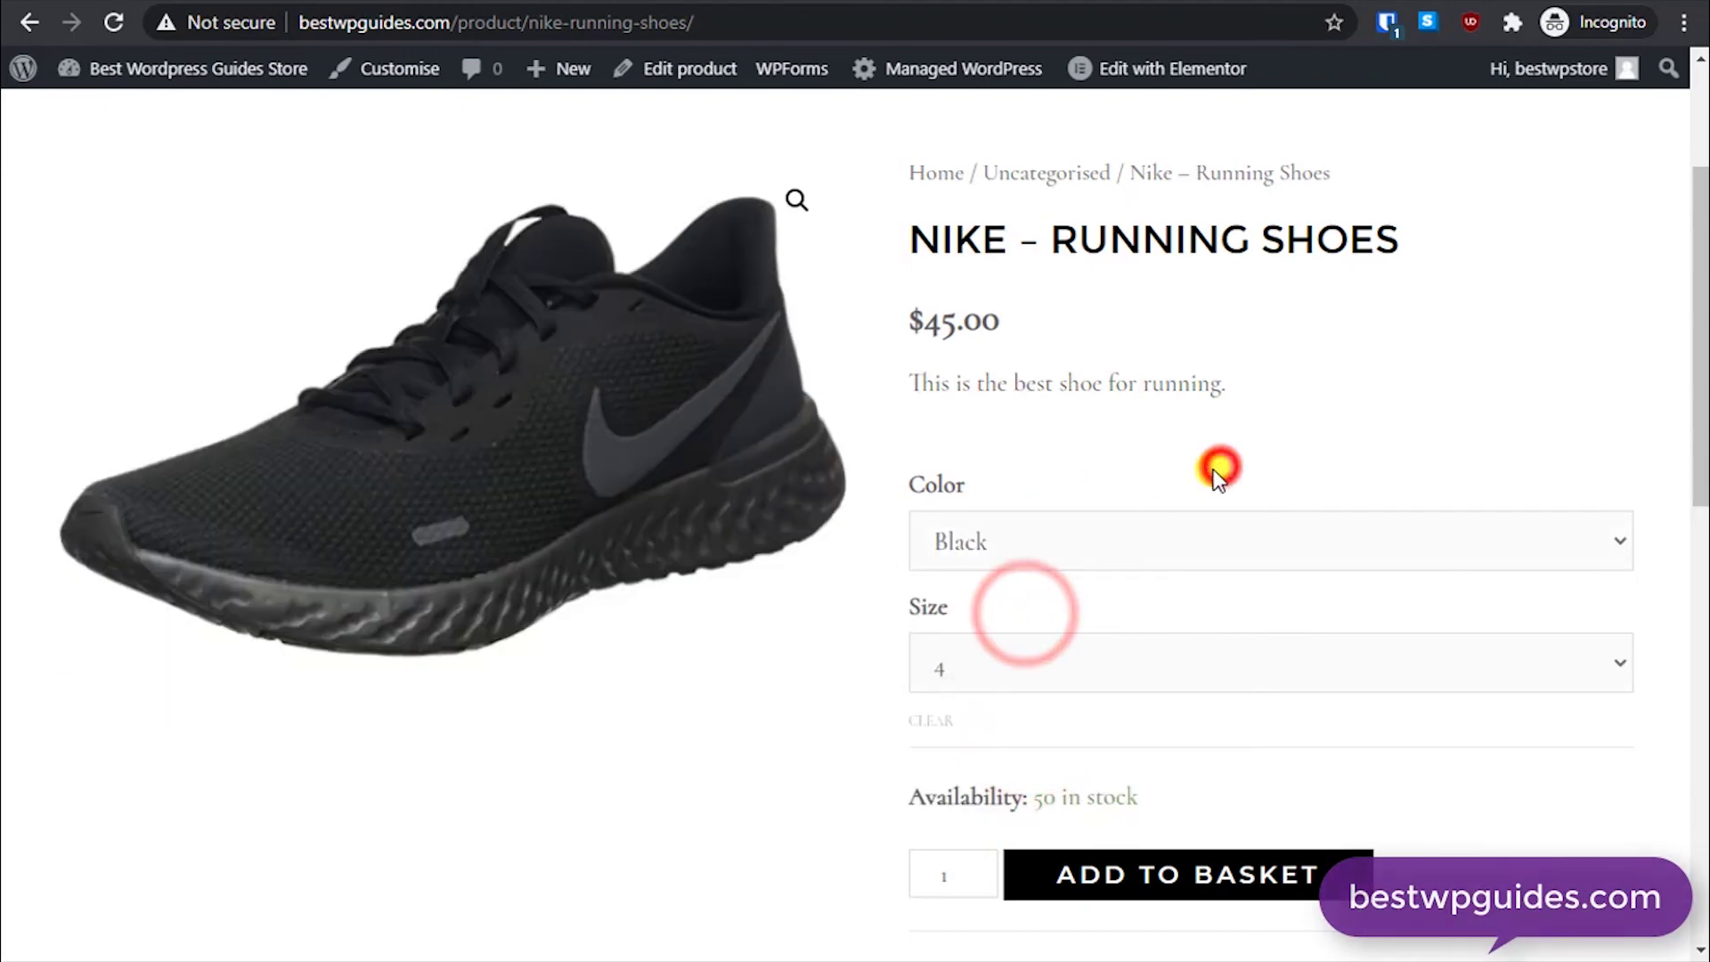
scroll(1134, 657, down, 3)
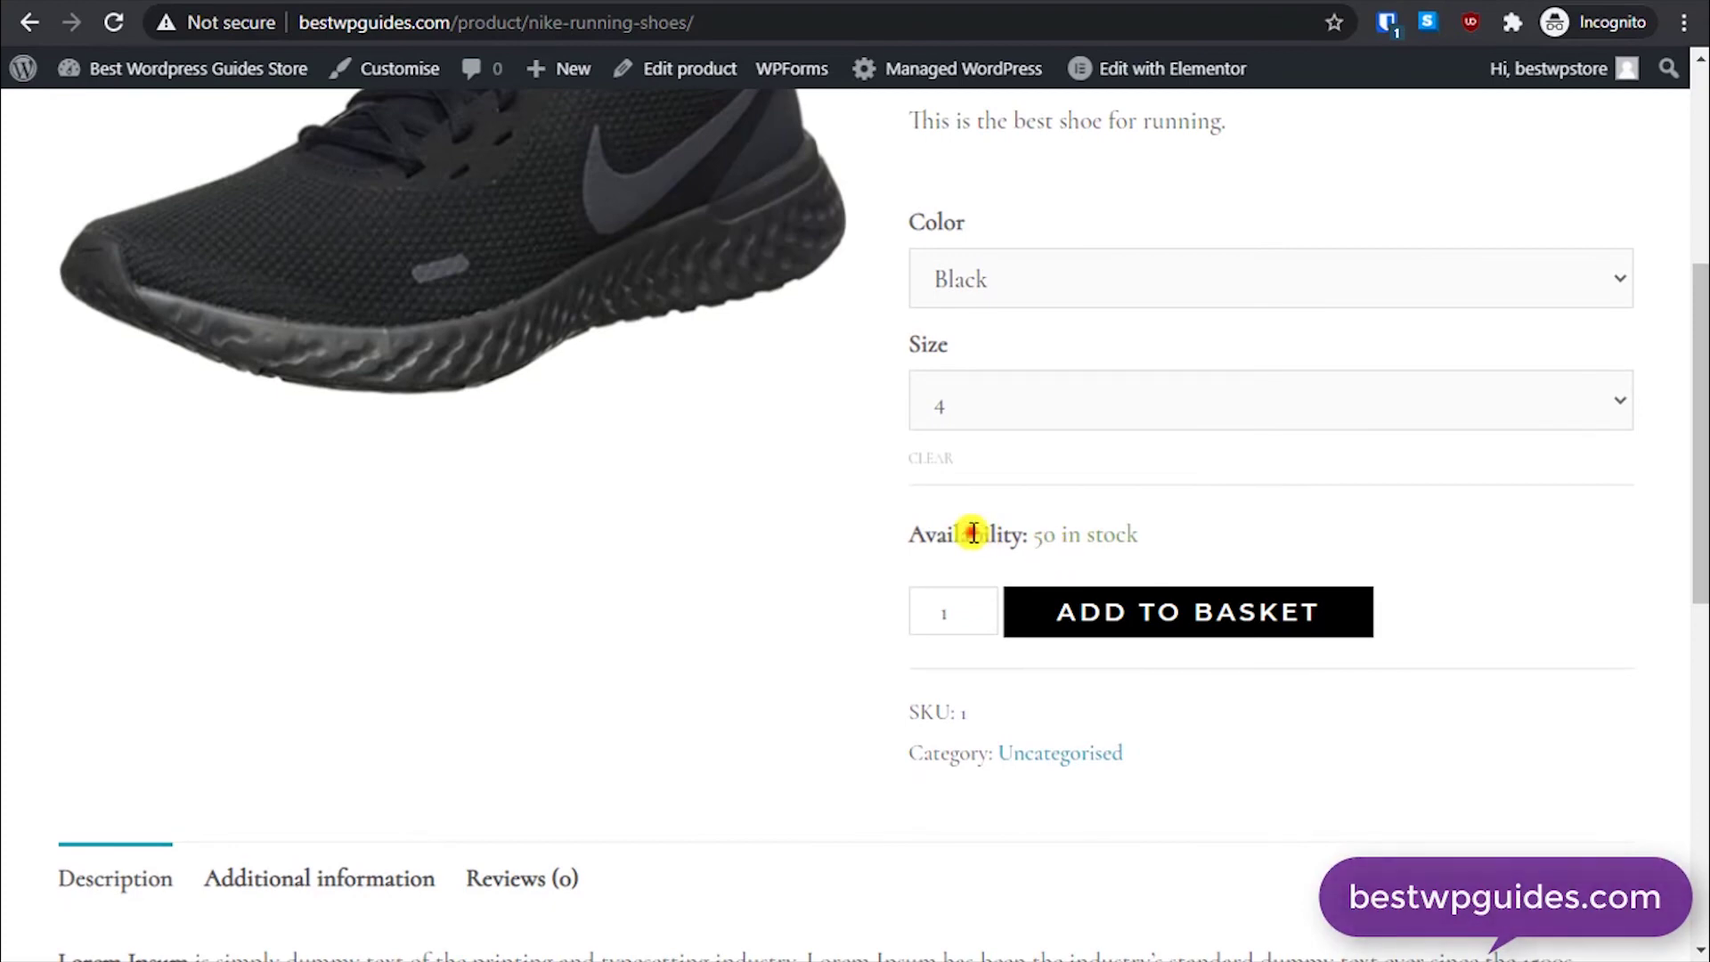
drag(974, 533, 1118, 541)
click(1212, 543)
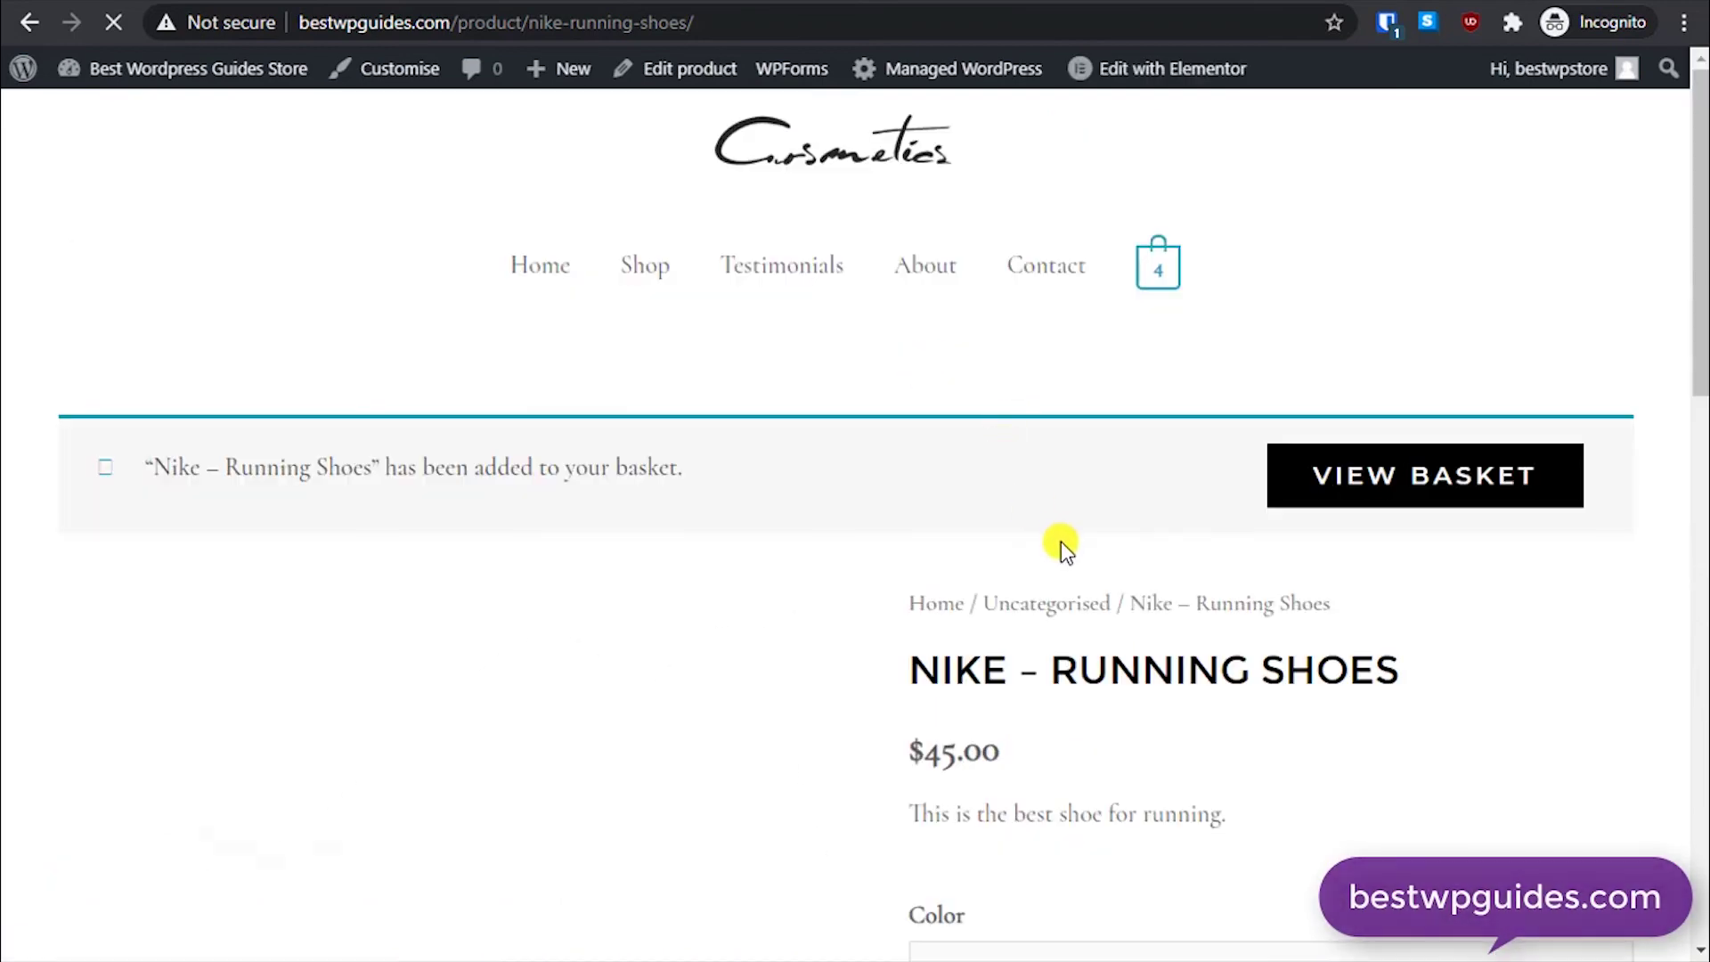
Step: Review the reloaded product page and the basket notice above the product
scroll(1060, 542, down, 4)
scroll(1259, 275, up, 5)
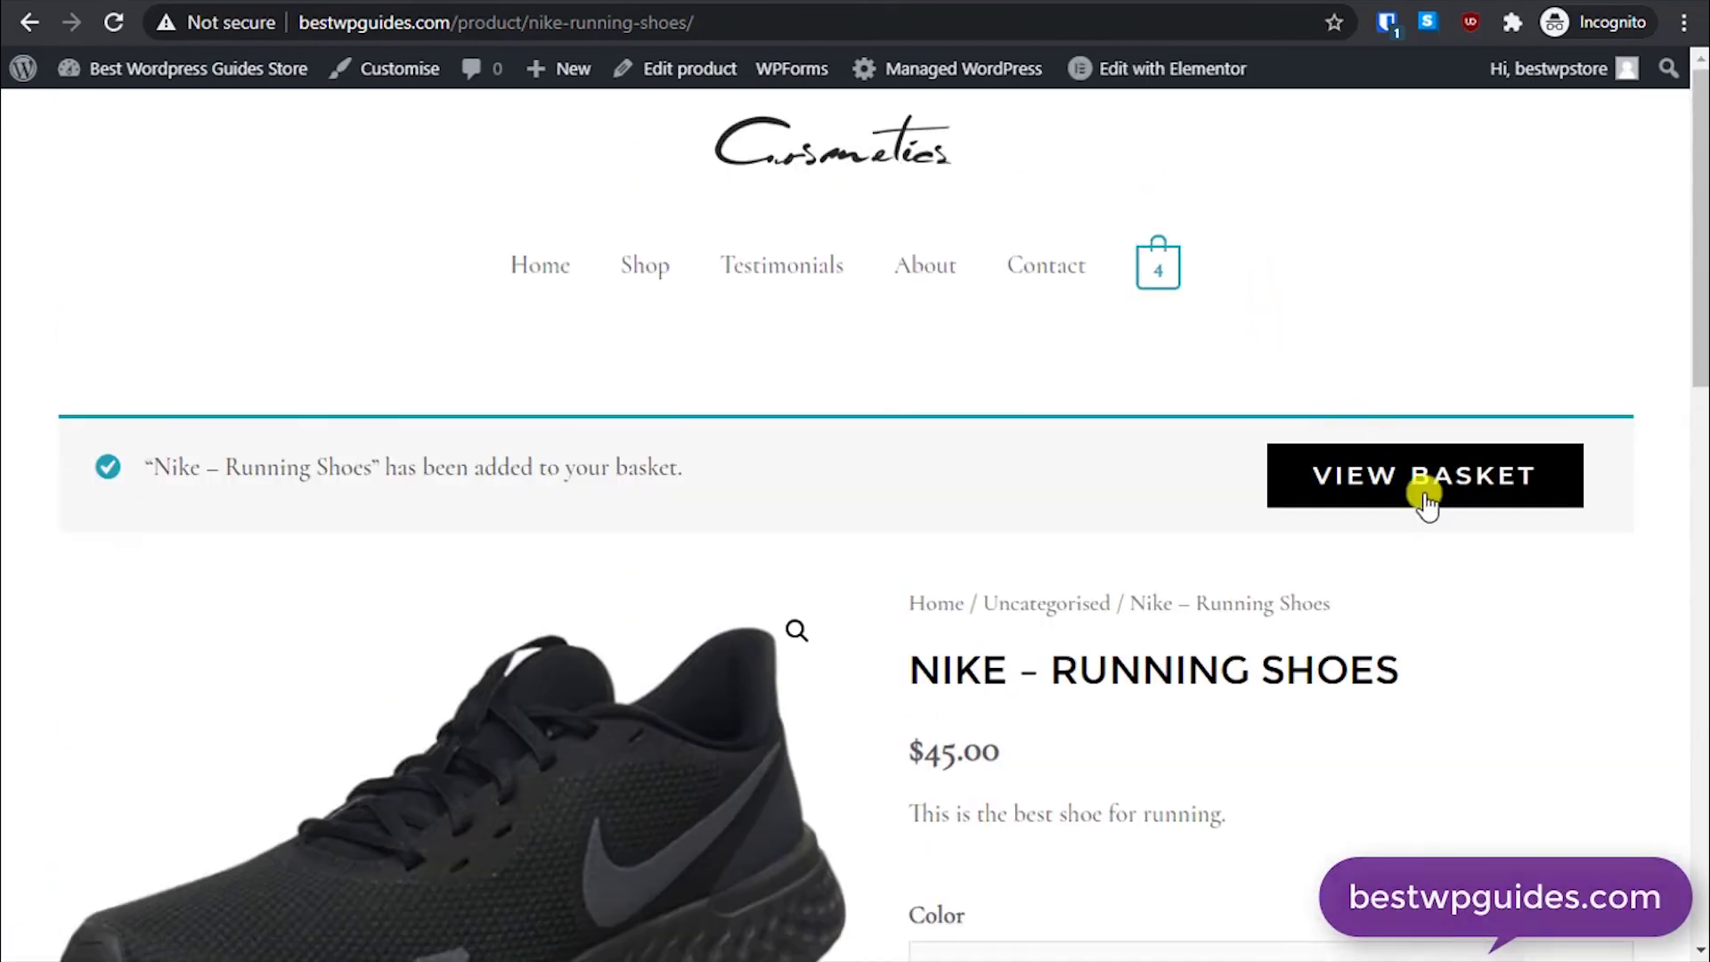
drag(167, 458, 561, 496)
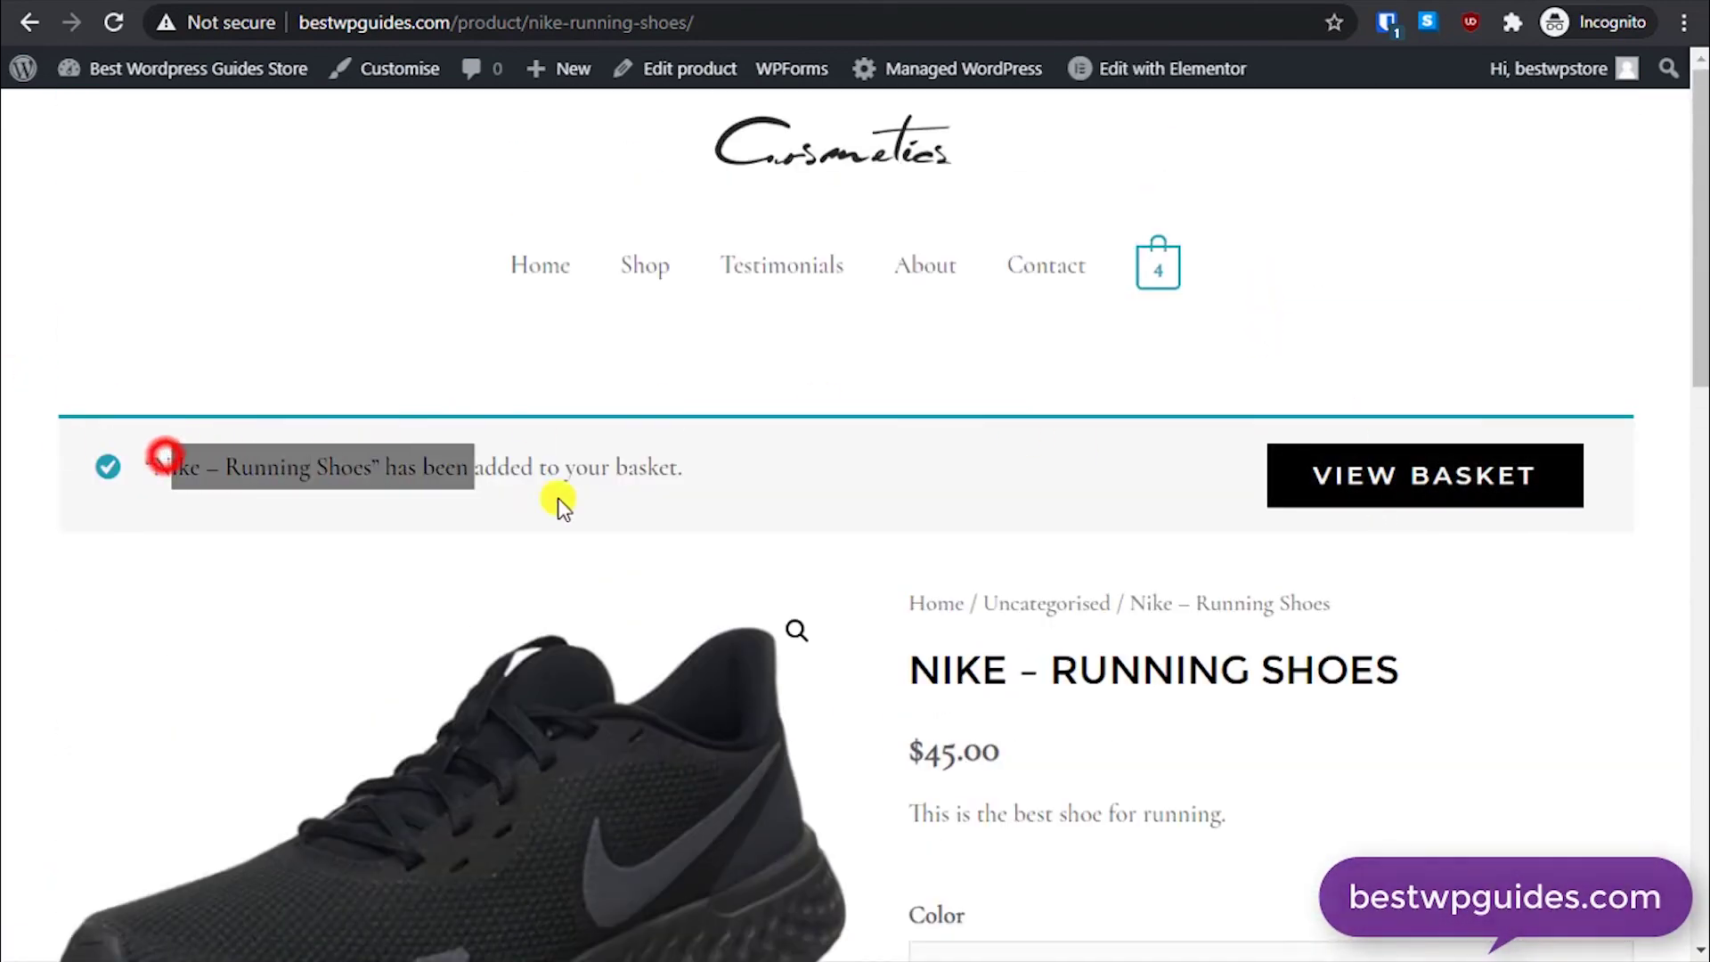
Step: Select the White shoe in size 6 and add one pair to the basket
click(795, 458)
scroll(1222, 638, down, 5)
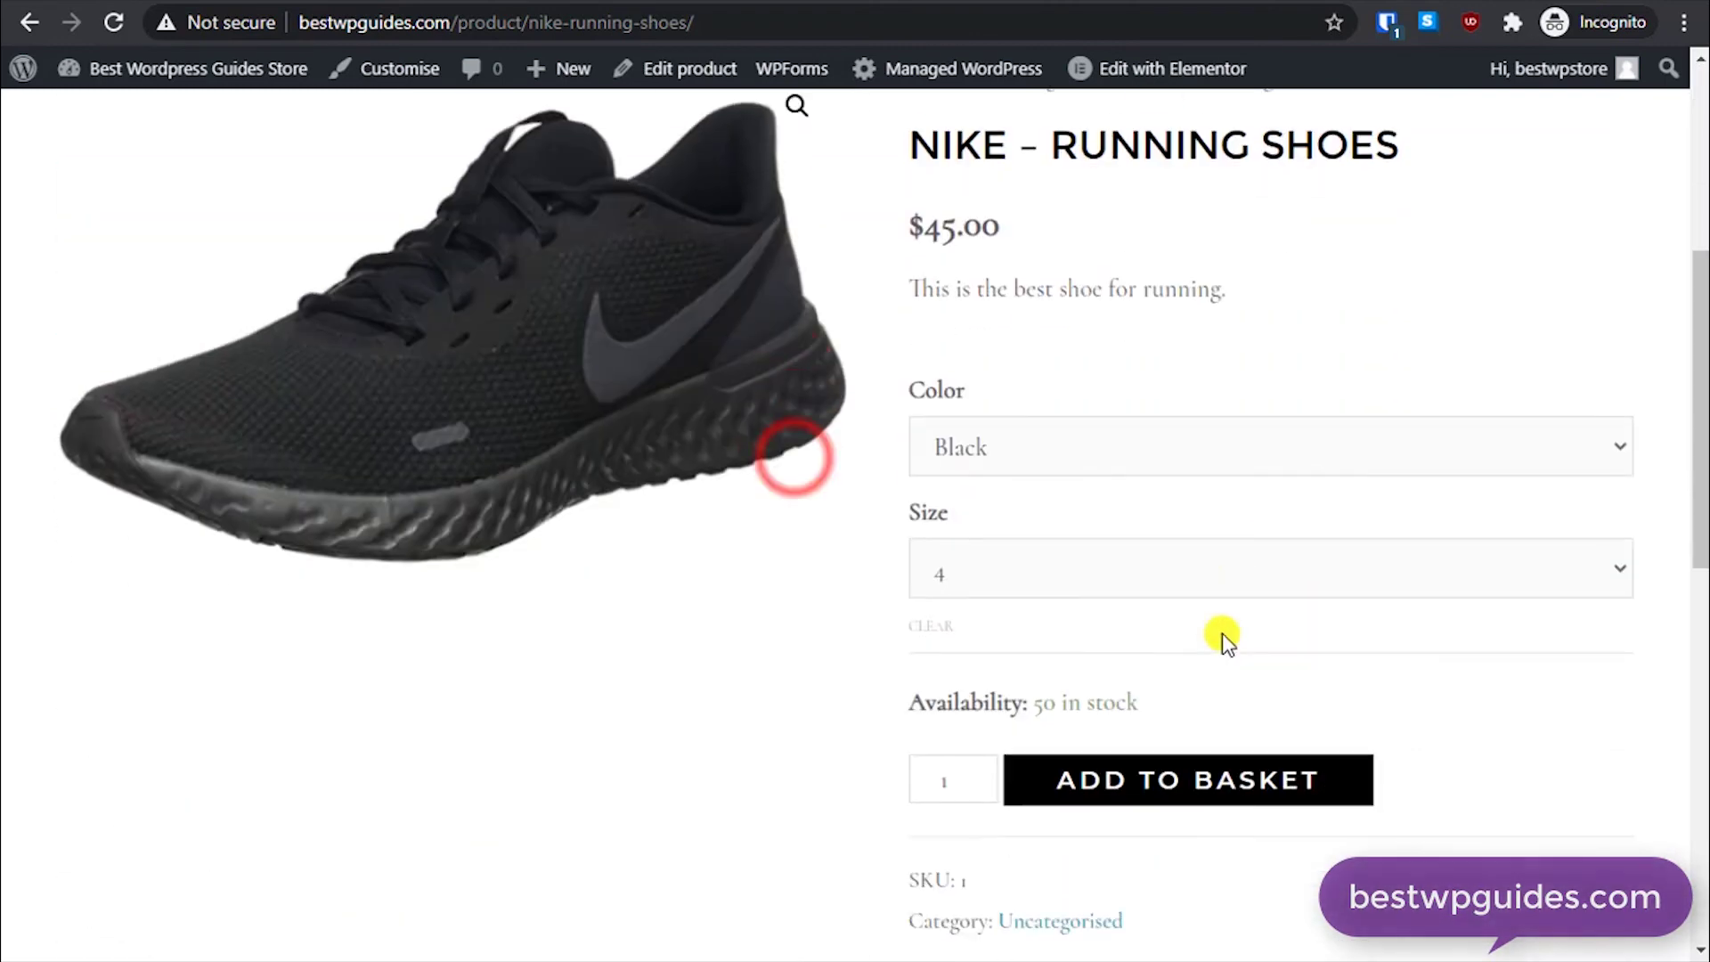
click(1088, 560)
click(1073, 704)
click(1055, 443)
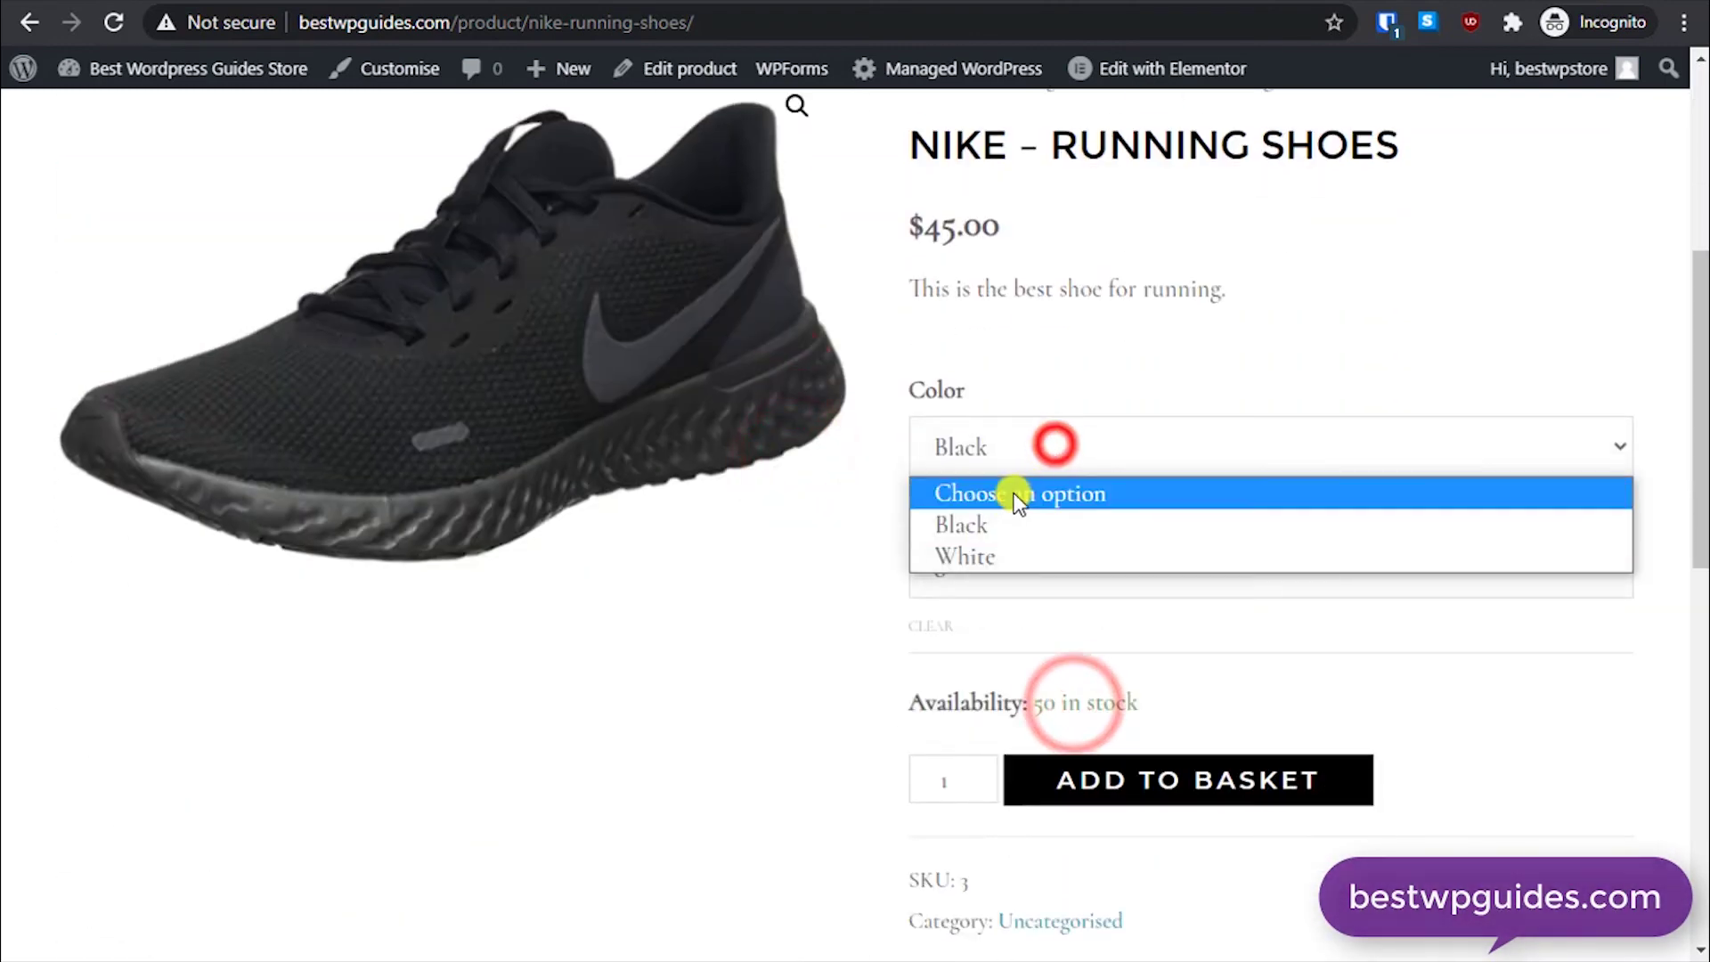
click(988, 548)
click(1141, 784)
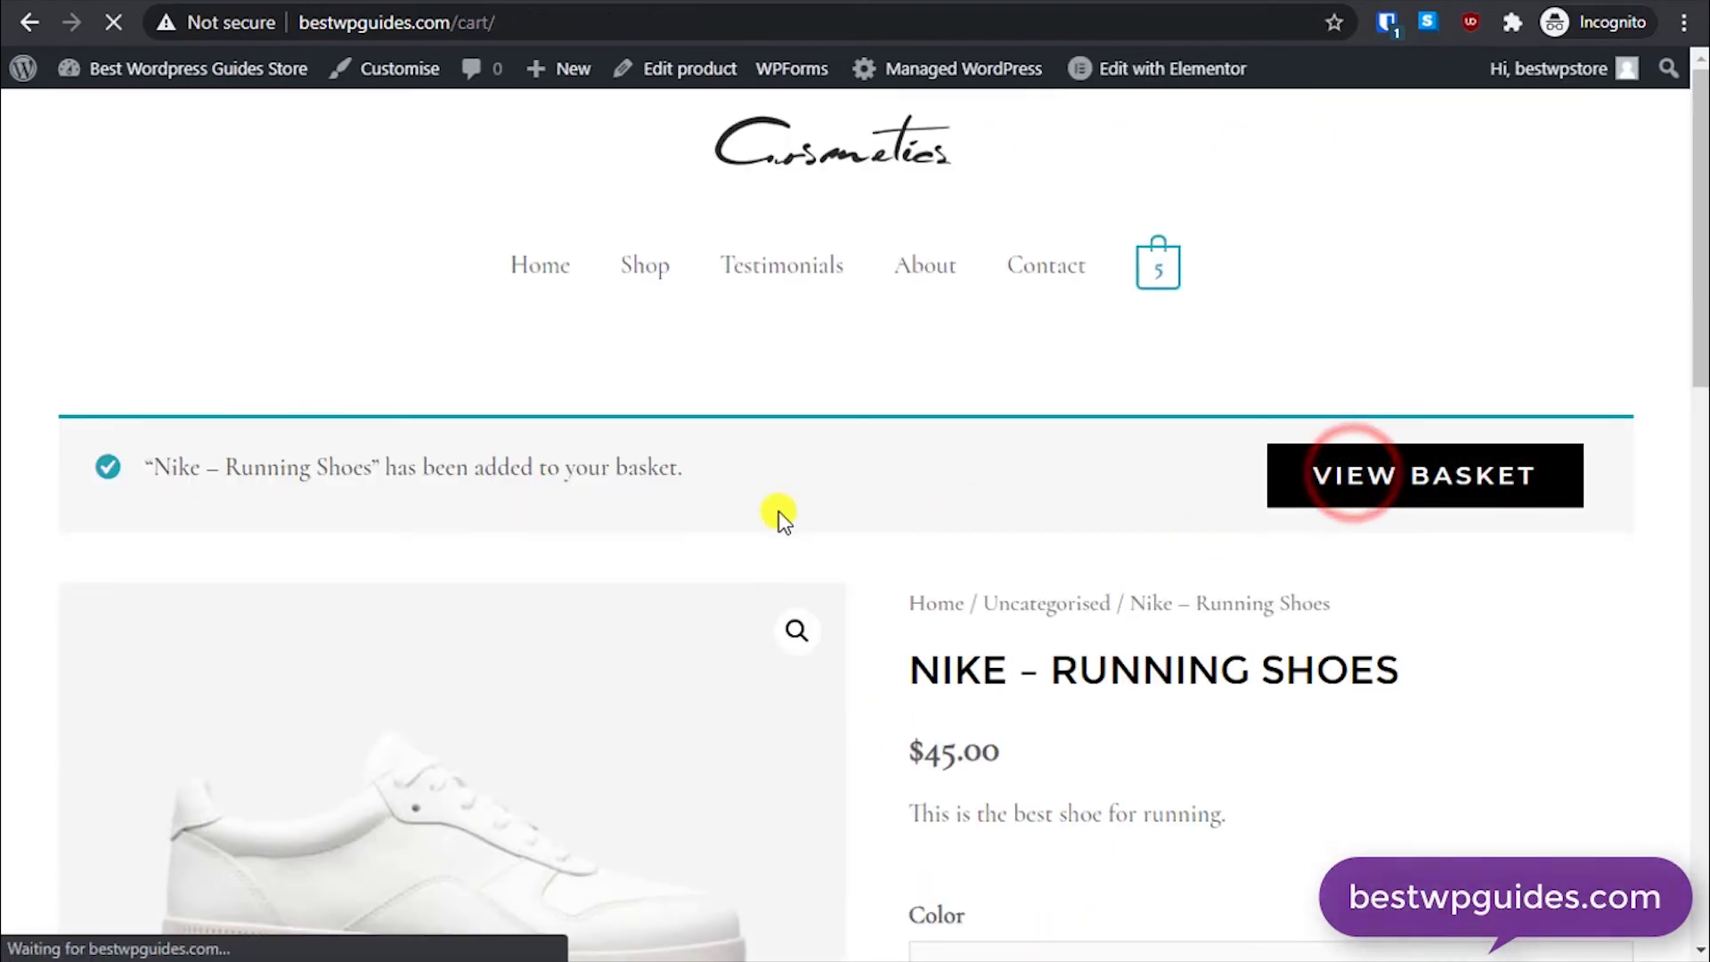
Step: Review the items and totals on the basket page, and return to the store's home page
scroll(777, 517, down, 5)
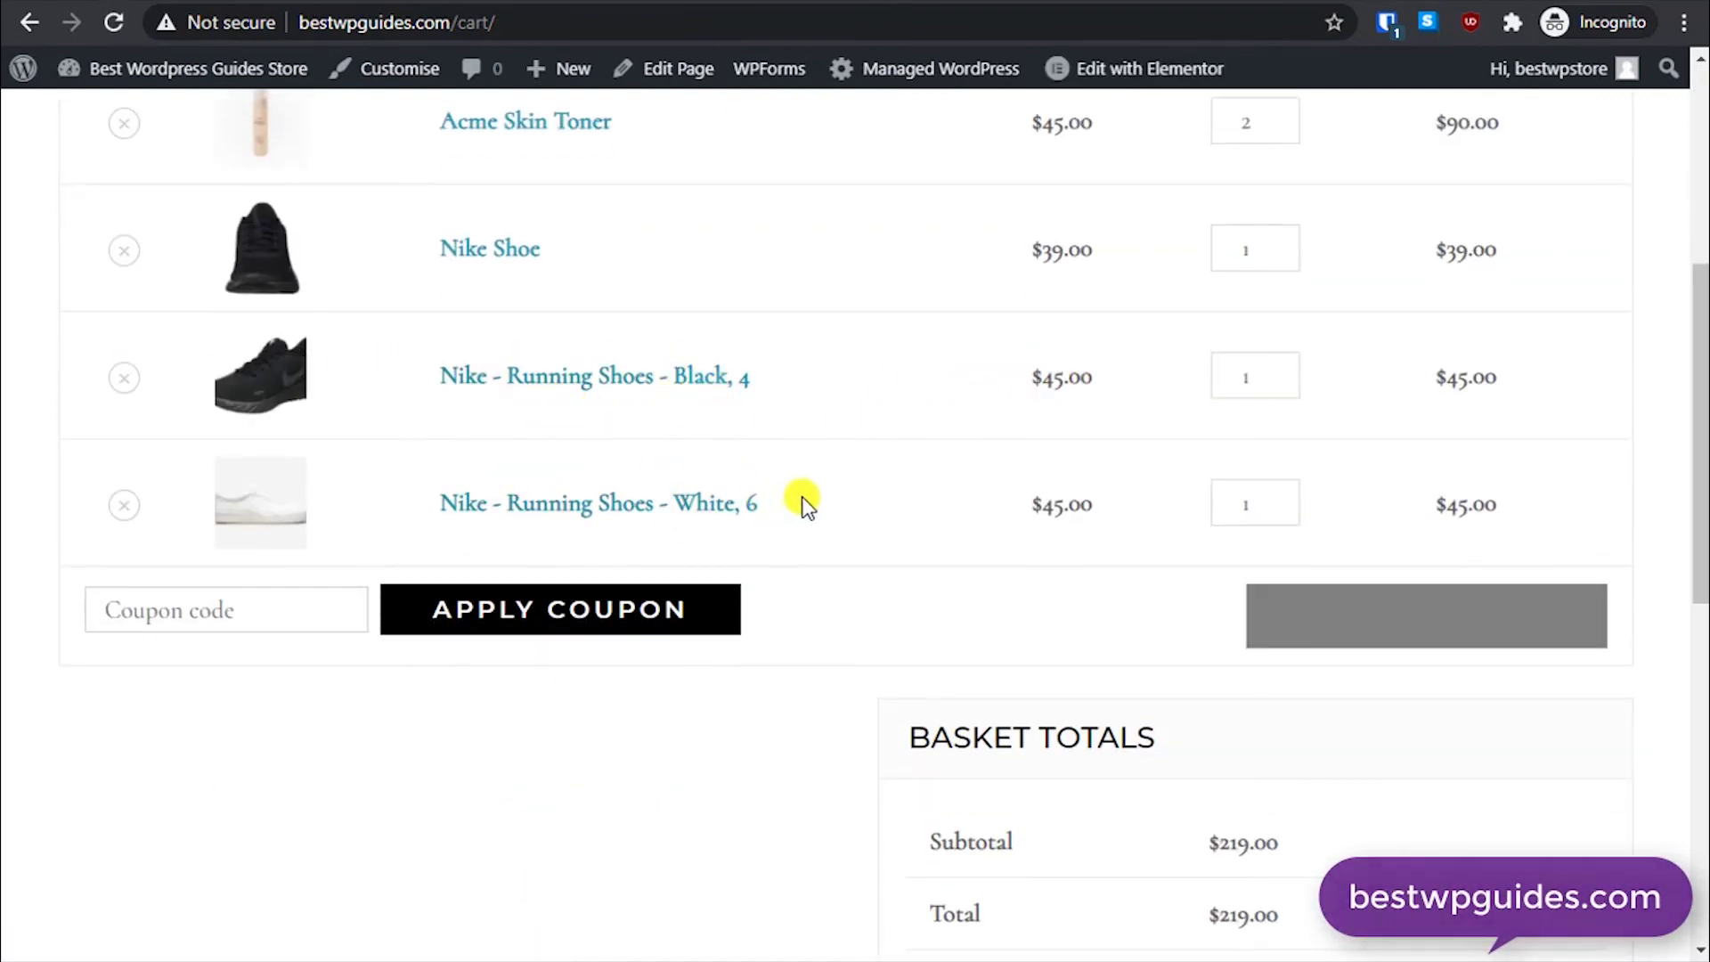
scroll(1107, 614, down, 8)
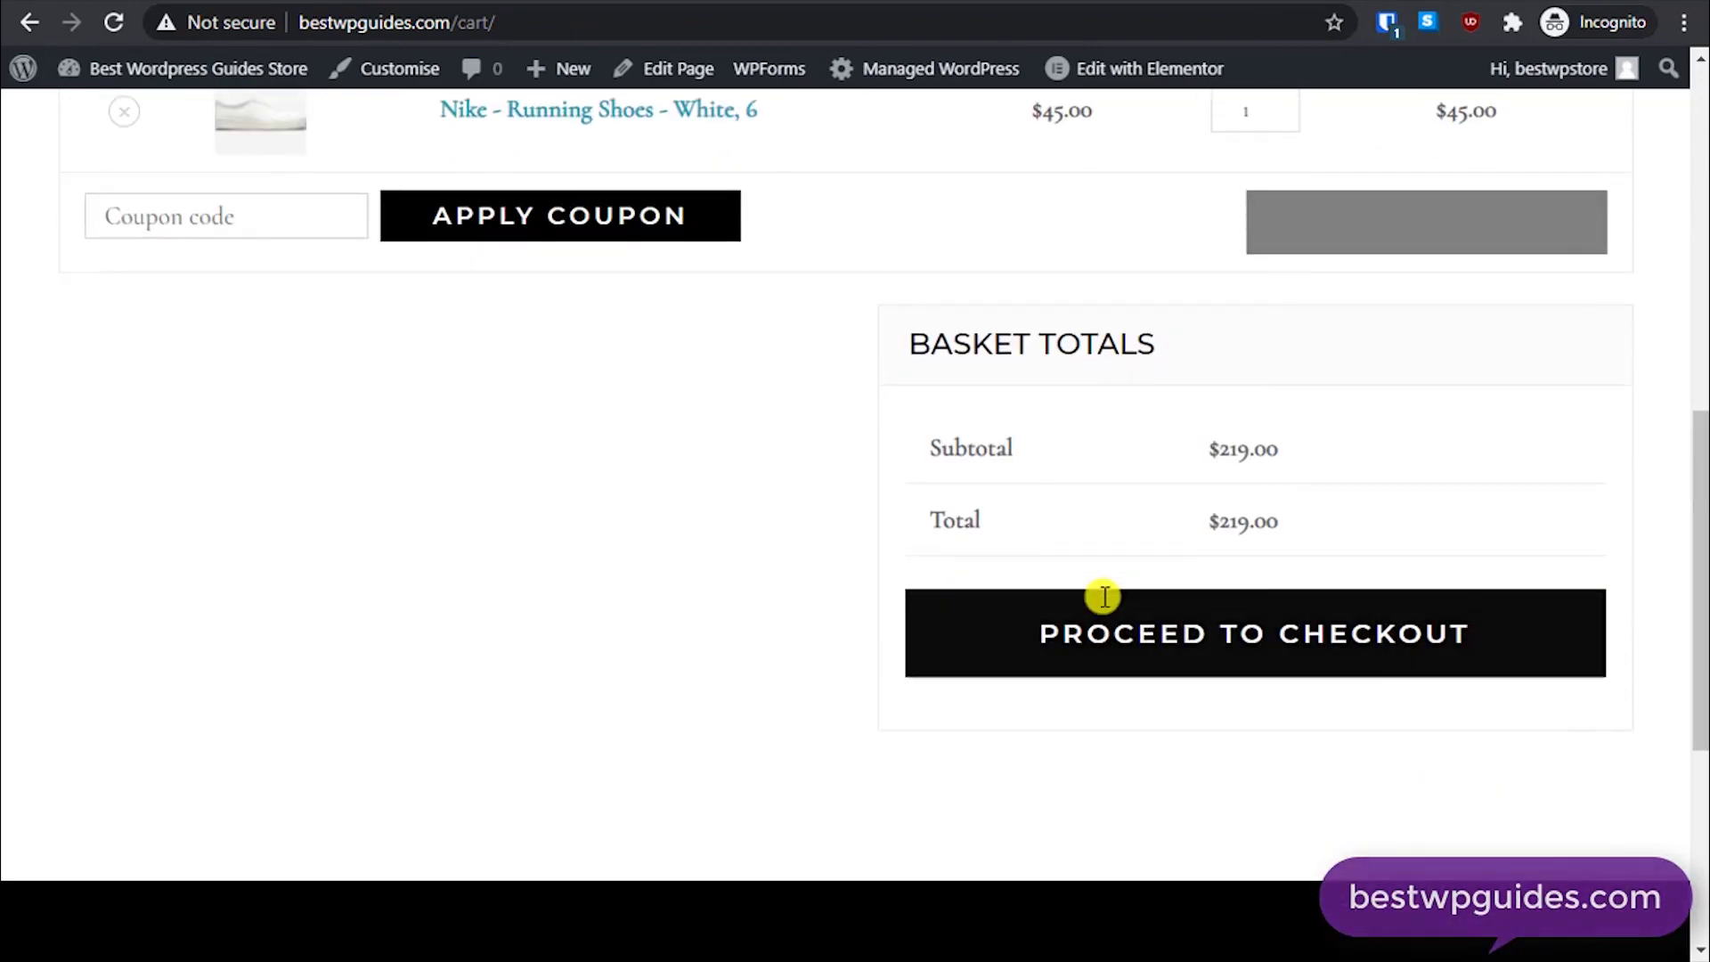
scroll(1105, 593, up, 4)
scroll(1107, 601, up, 10)
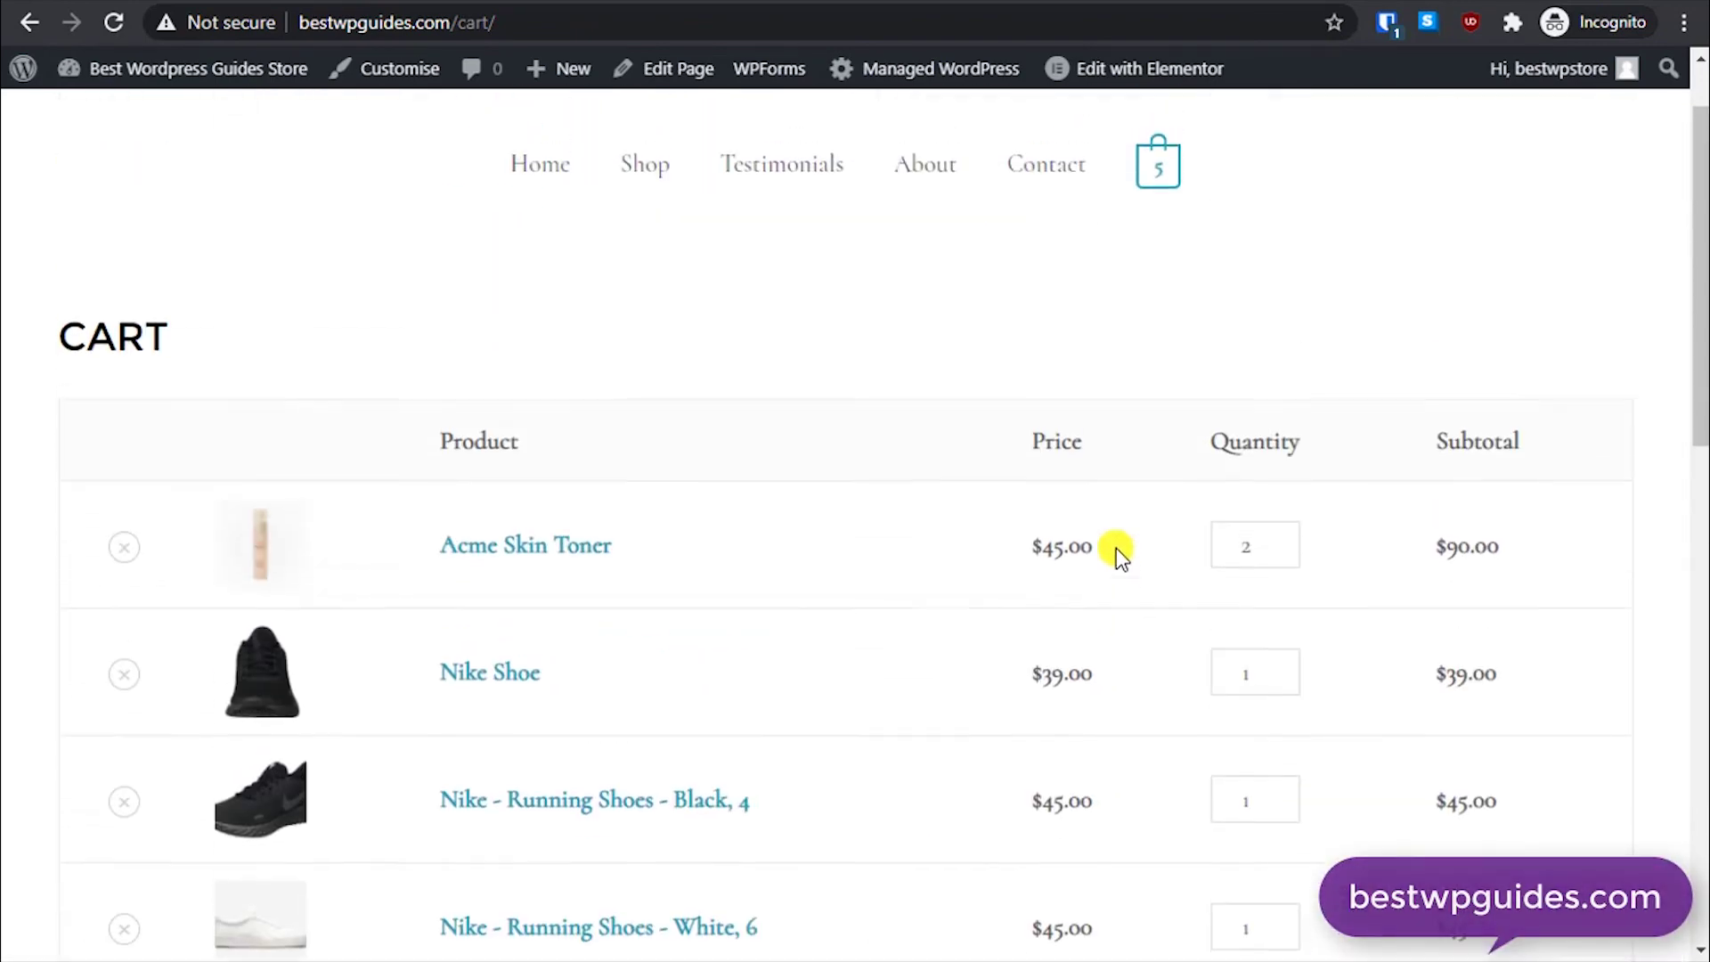
click(532, 267)
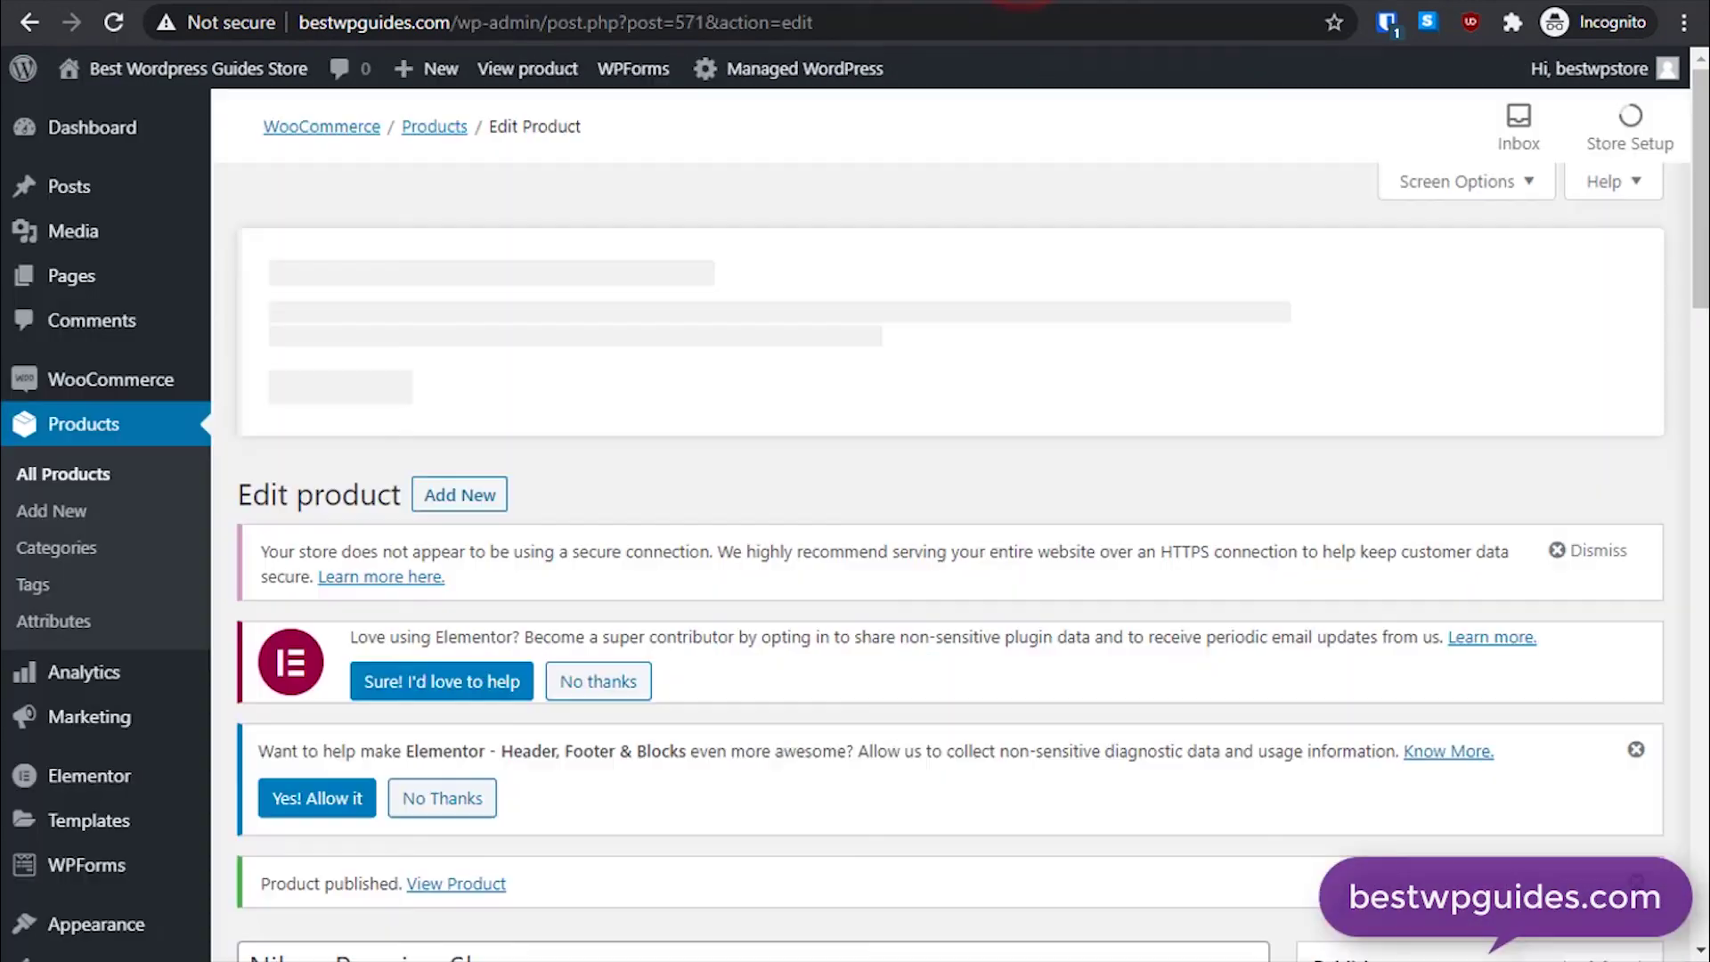
Step: In the product editor, replace the Uncategorised category with Men and its subcategory Shoe
scroll(517, 602, down, 10)
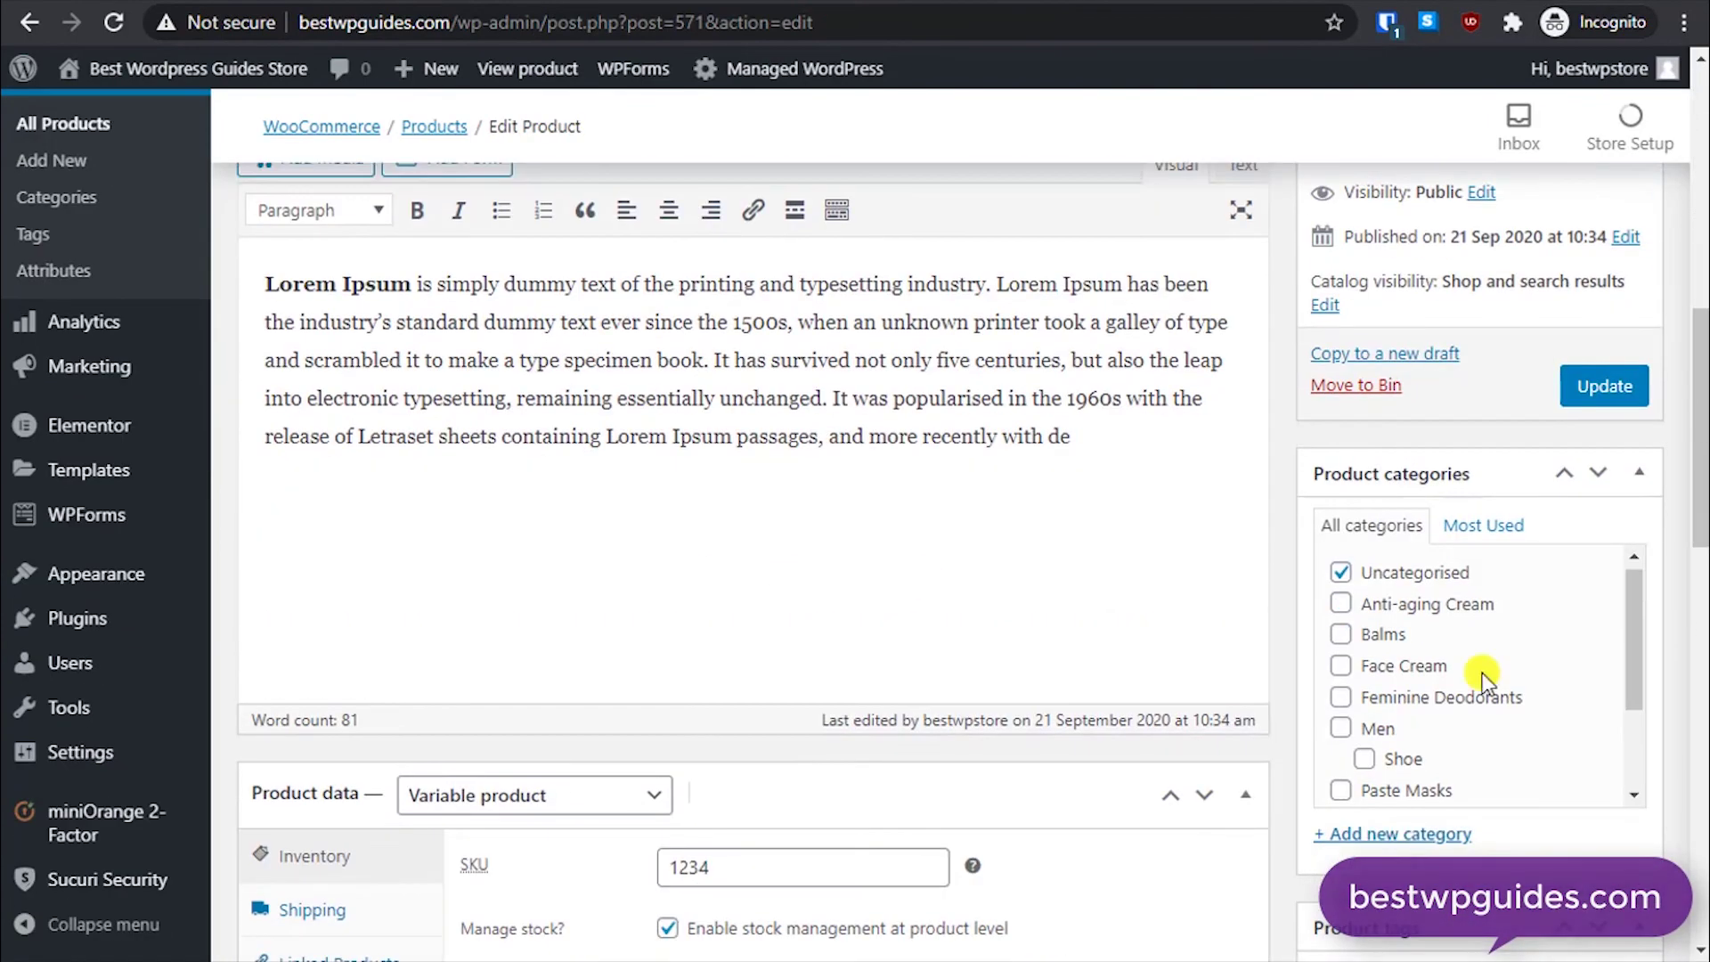
scroll(1367, 641, down, 3)
scroll(1367, 641, up, 3)
scroll(1069, 570, down, 4)
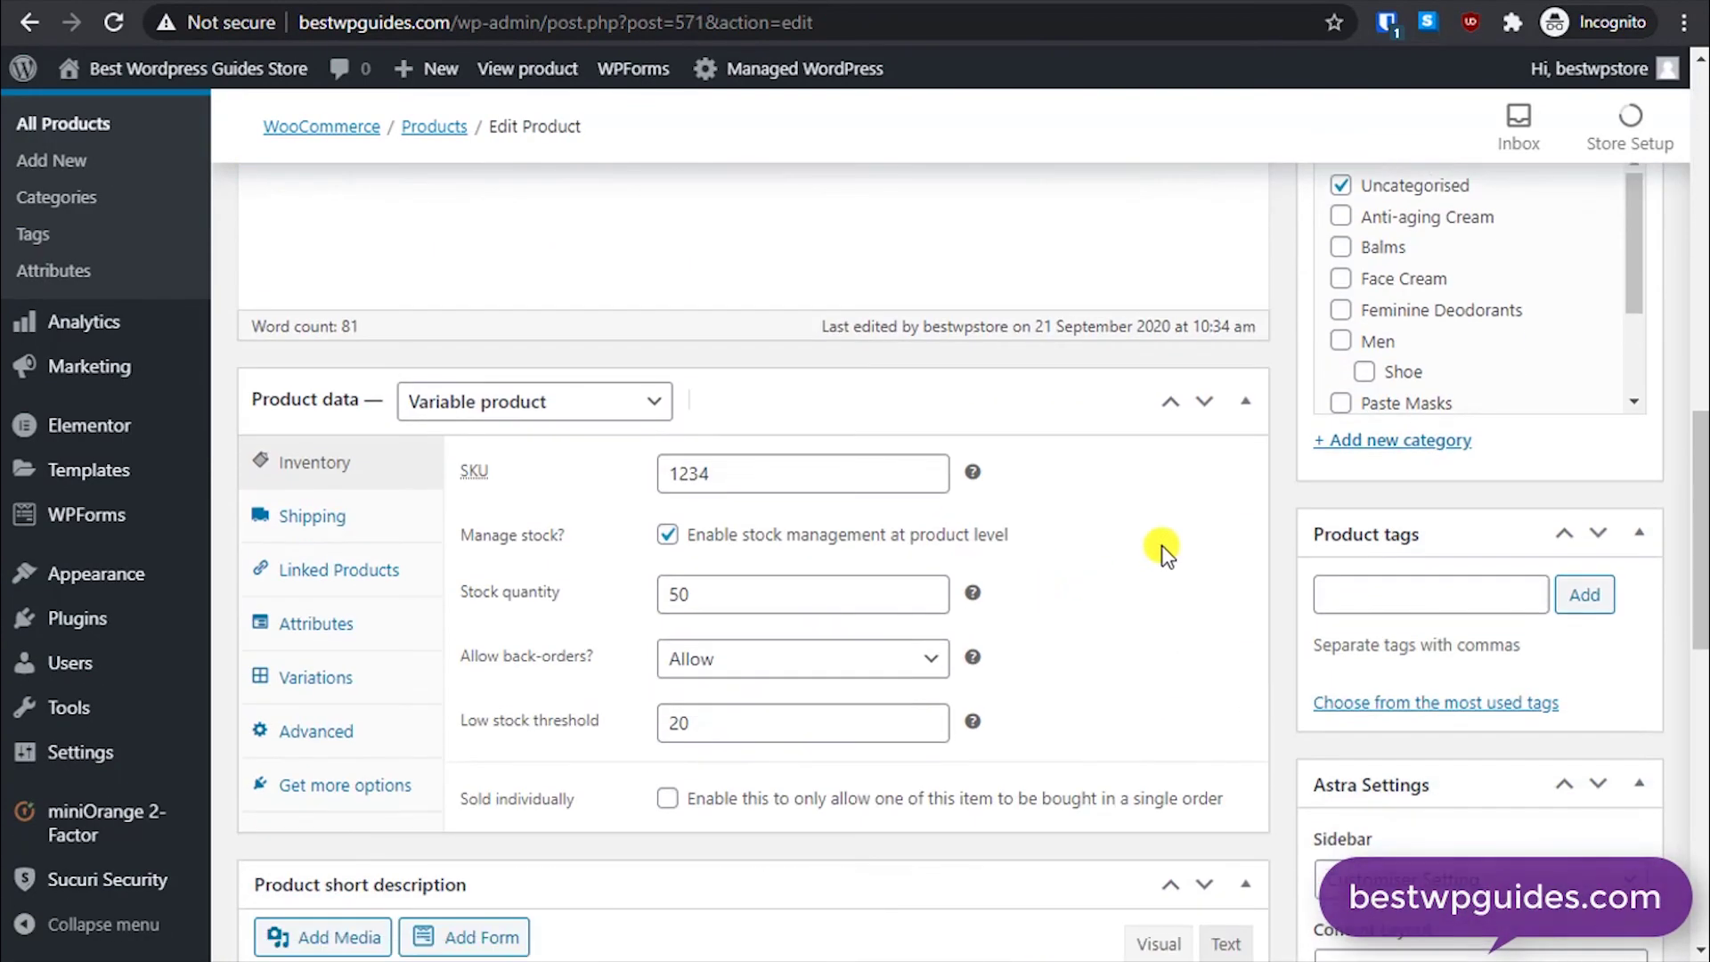
scroll(1360, 536, up, 2)
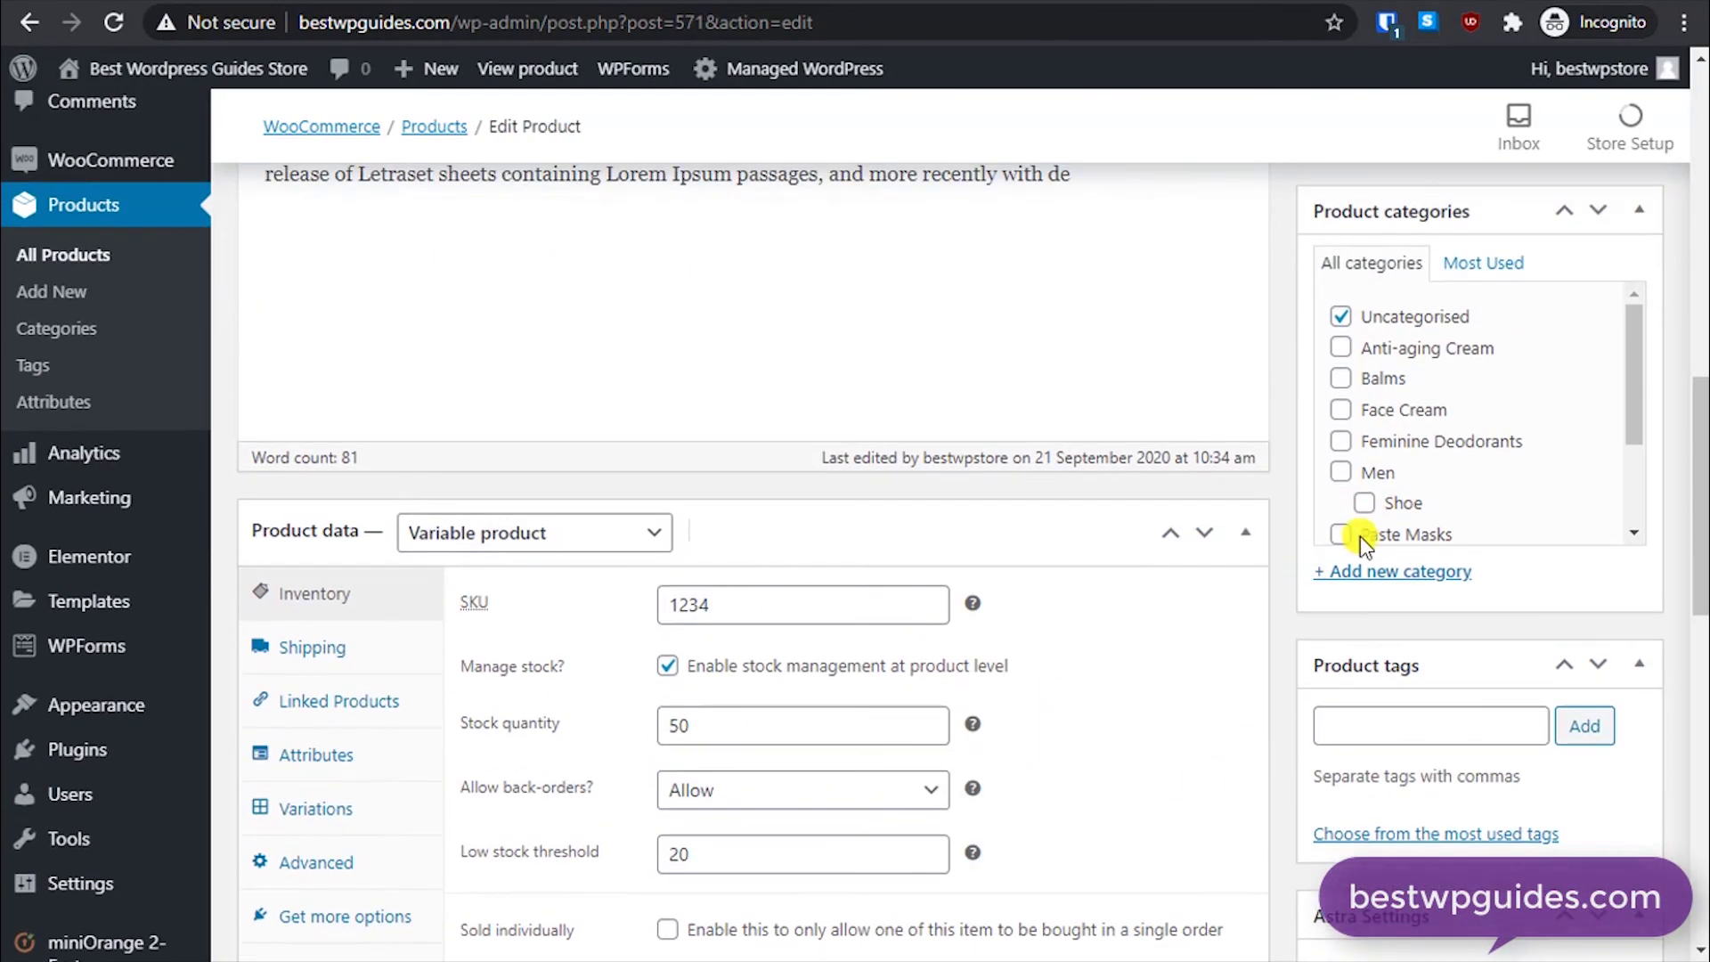
click(1338, 319)
click(1340, 472)
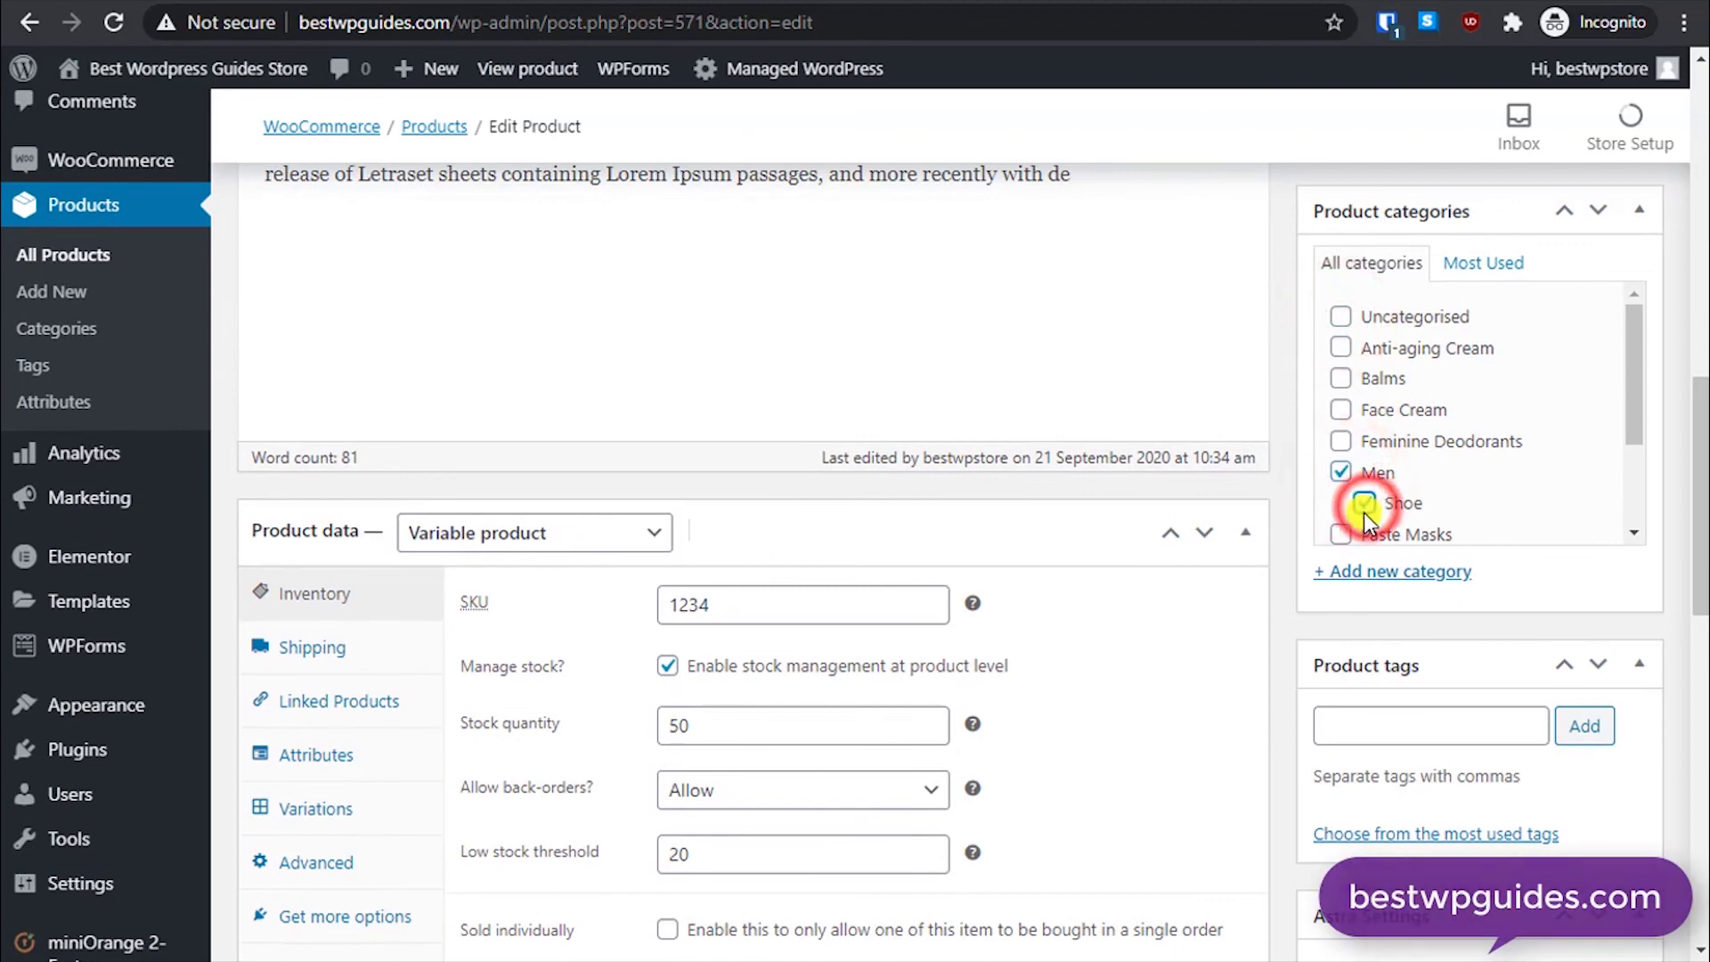
scroll(1382, 416, down, 2)
scroll(1558, 540, down, 8)
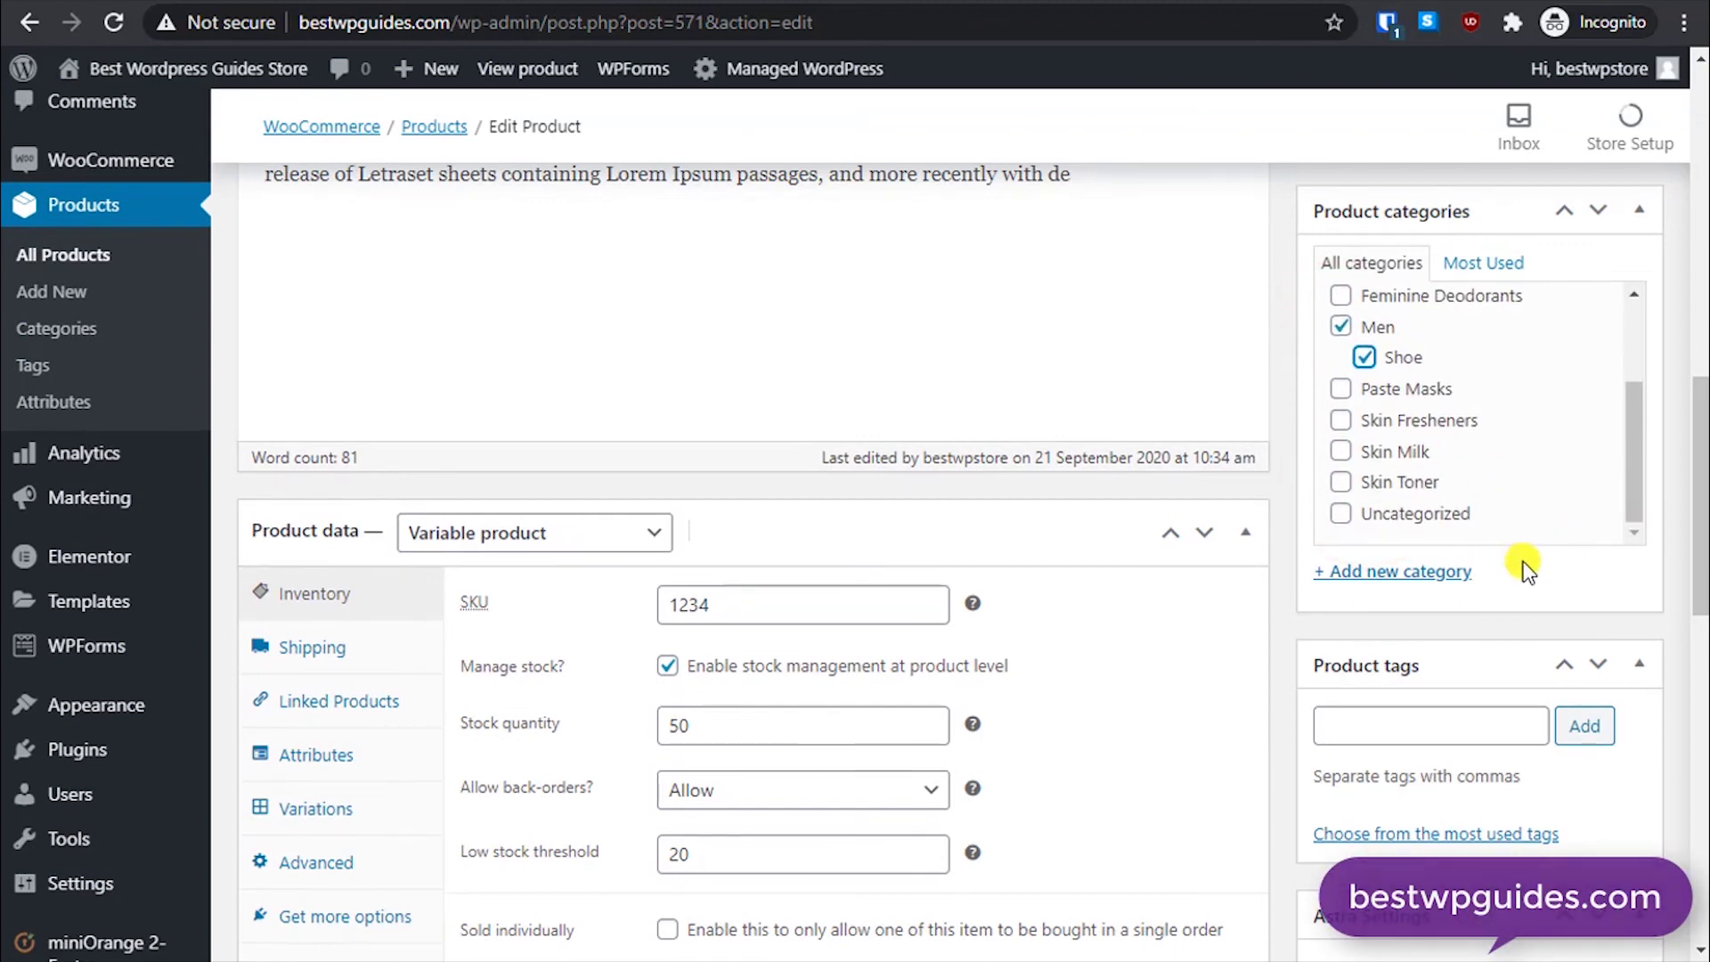
Step: Add the product tags "running shoes" and "nike", and update the product
scroll(1425, 351, up, 2)
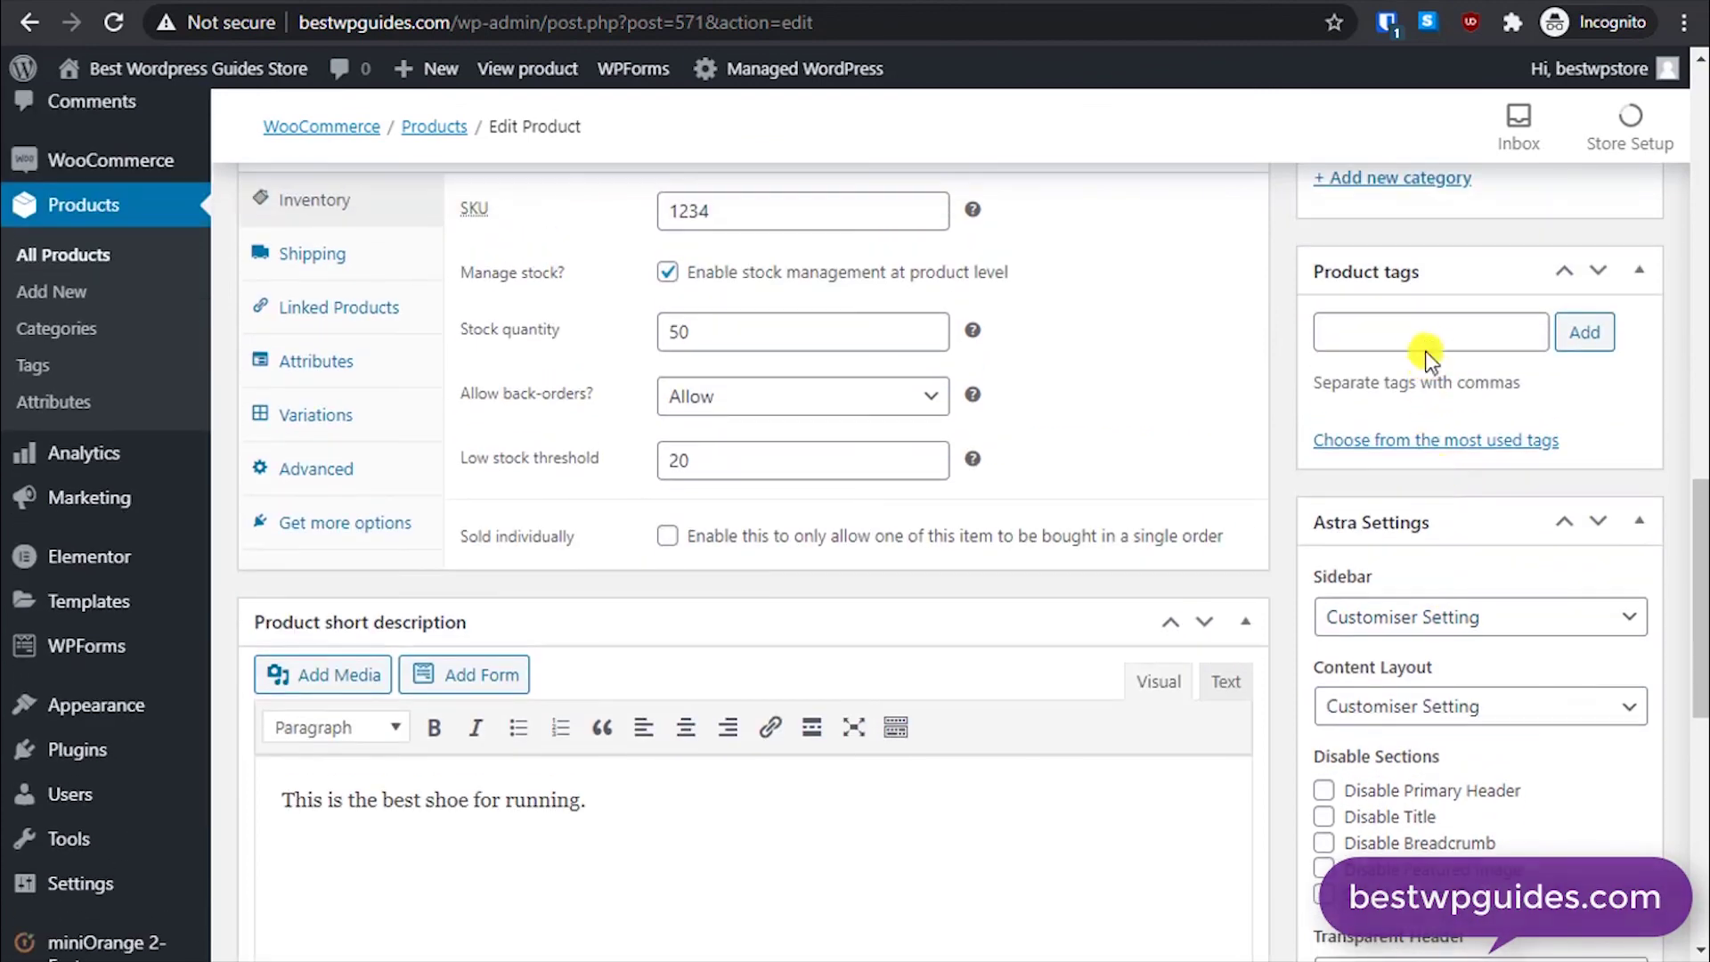
text(running shoes, nike)
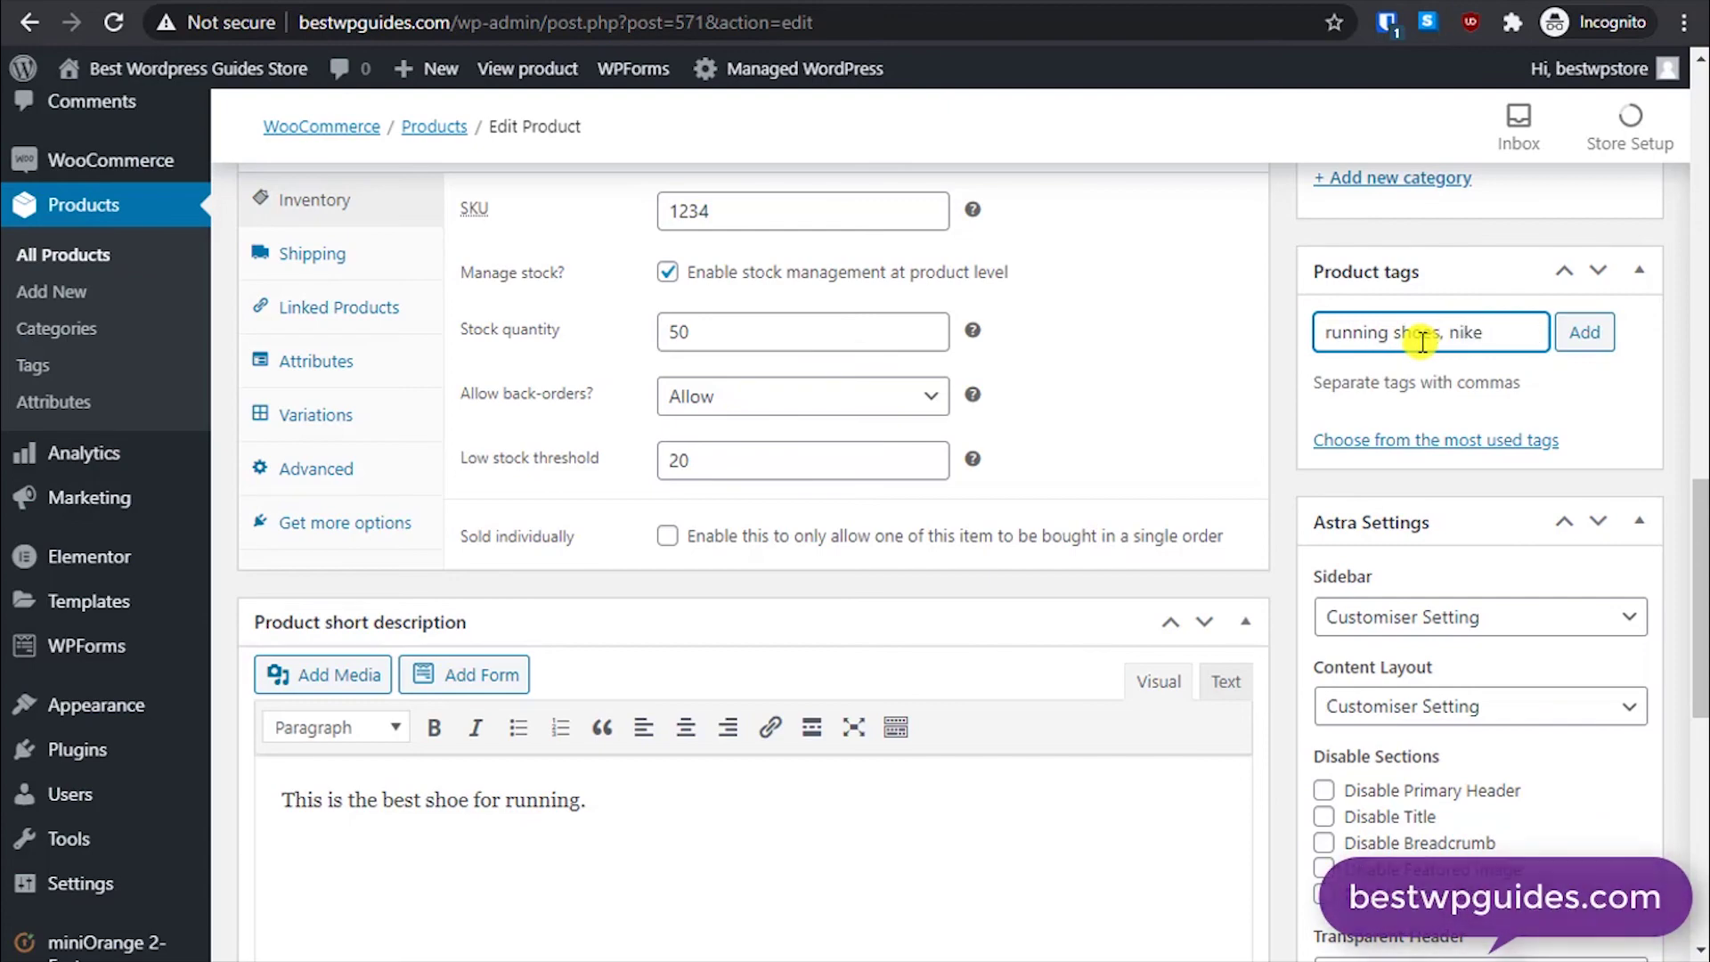
click(1584, 337)
scroll(1309, 472, up, 10)
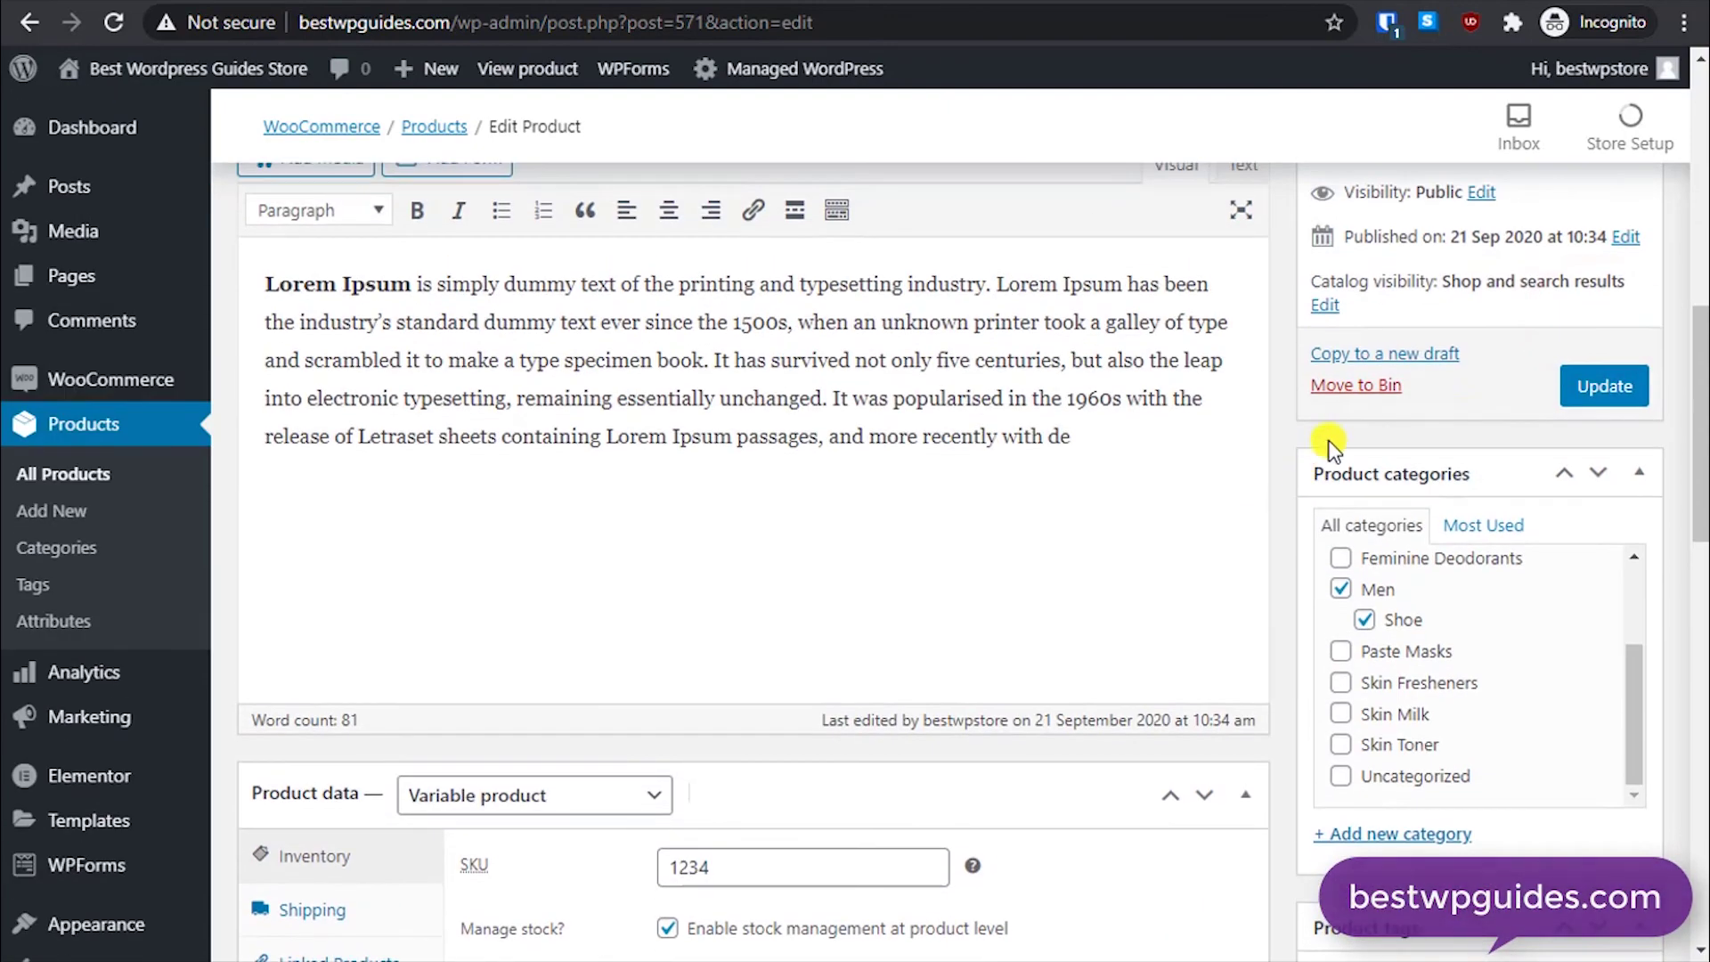
click(1604, 389)
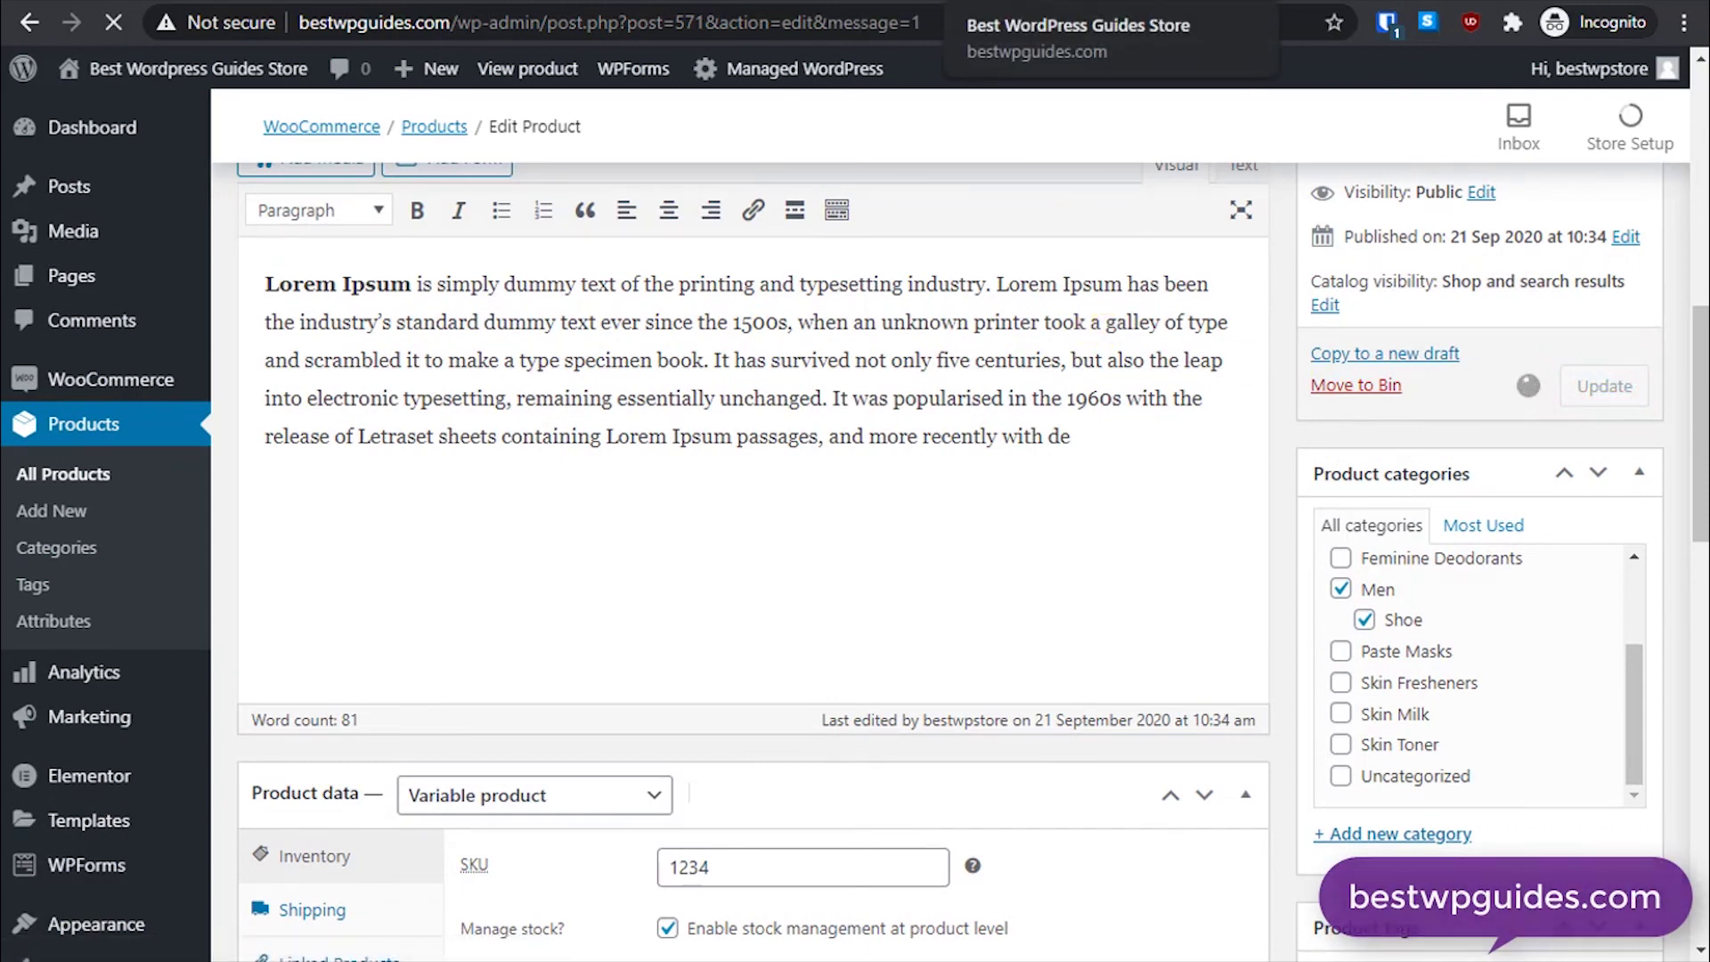
Step: Return to the storefront, open the shop, and open the Nike – Running Shoes product page
click(1105, 1)
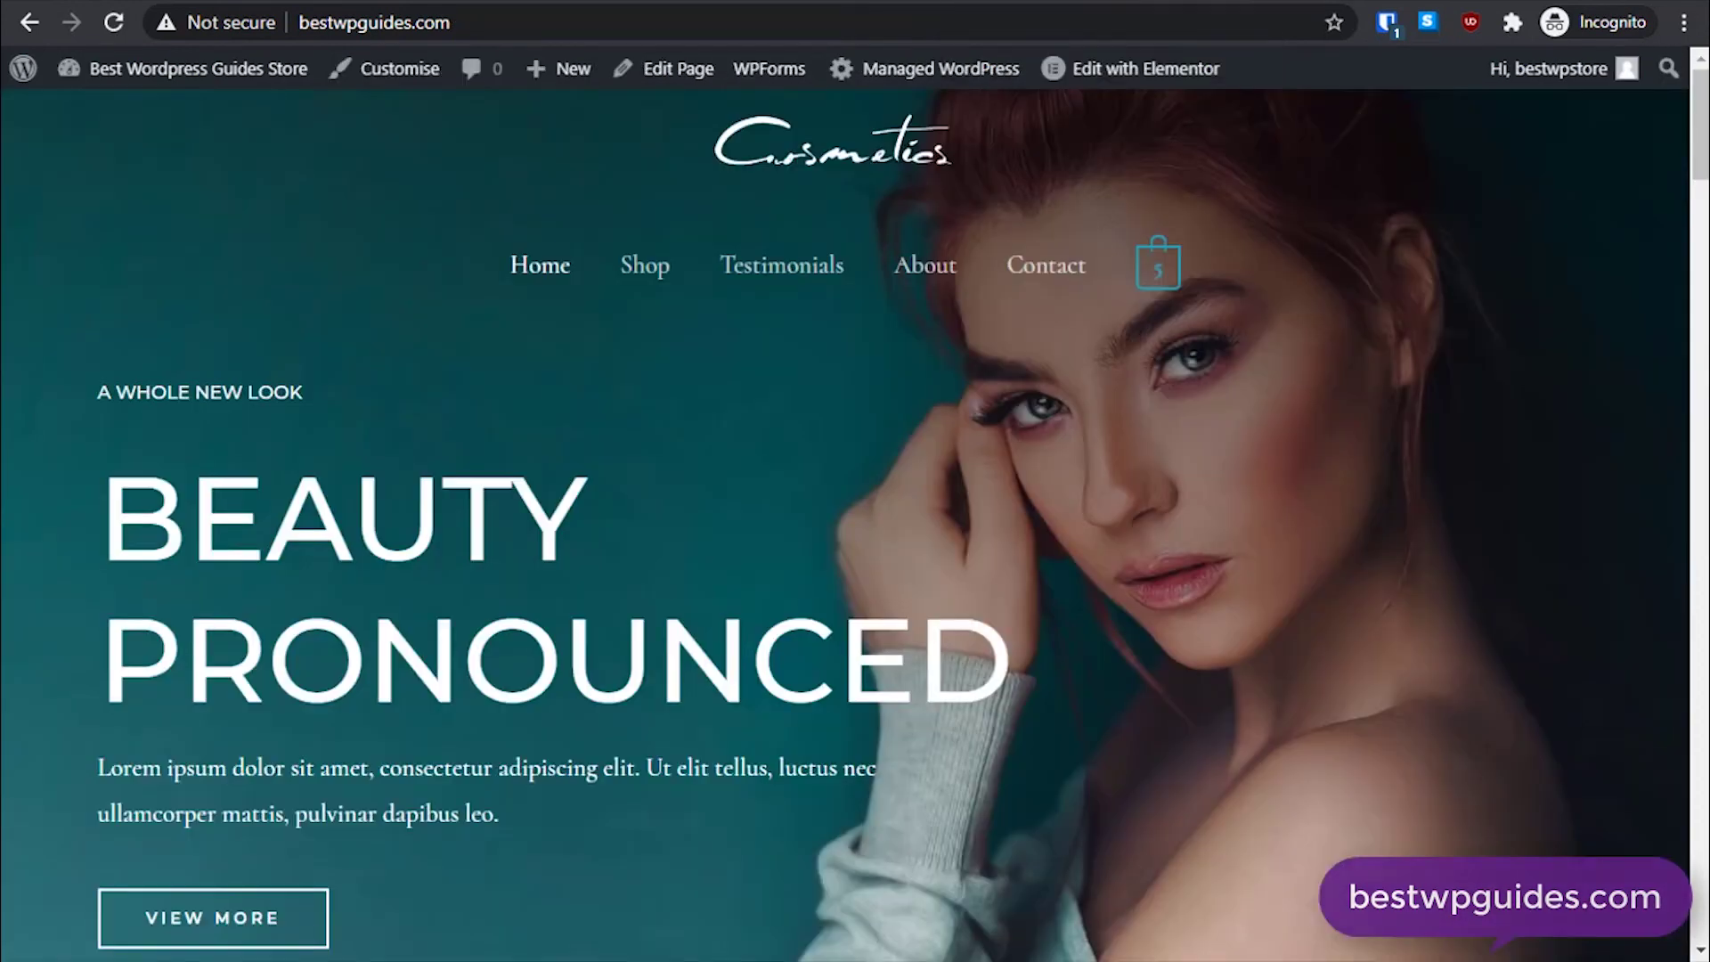
click(659, 247)
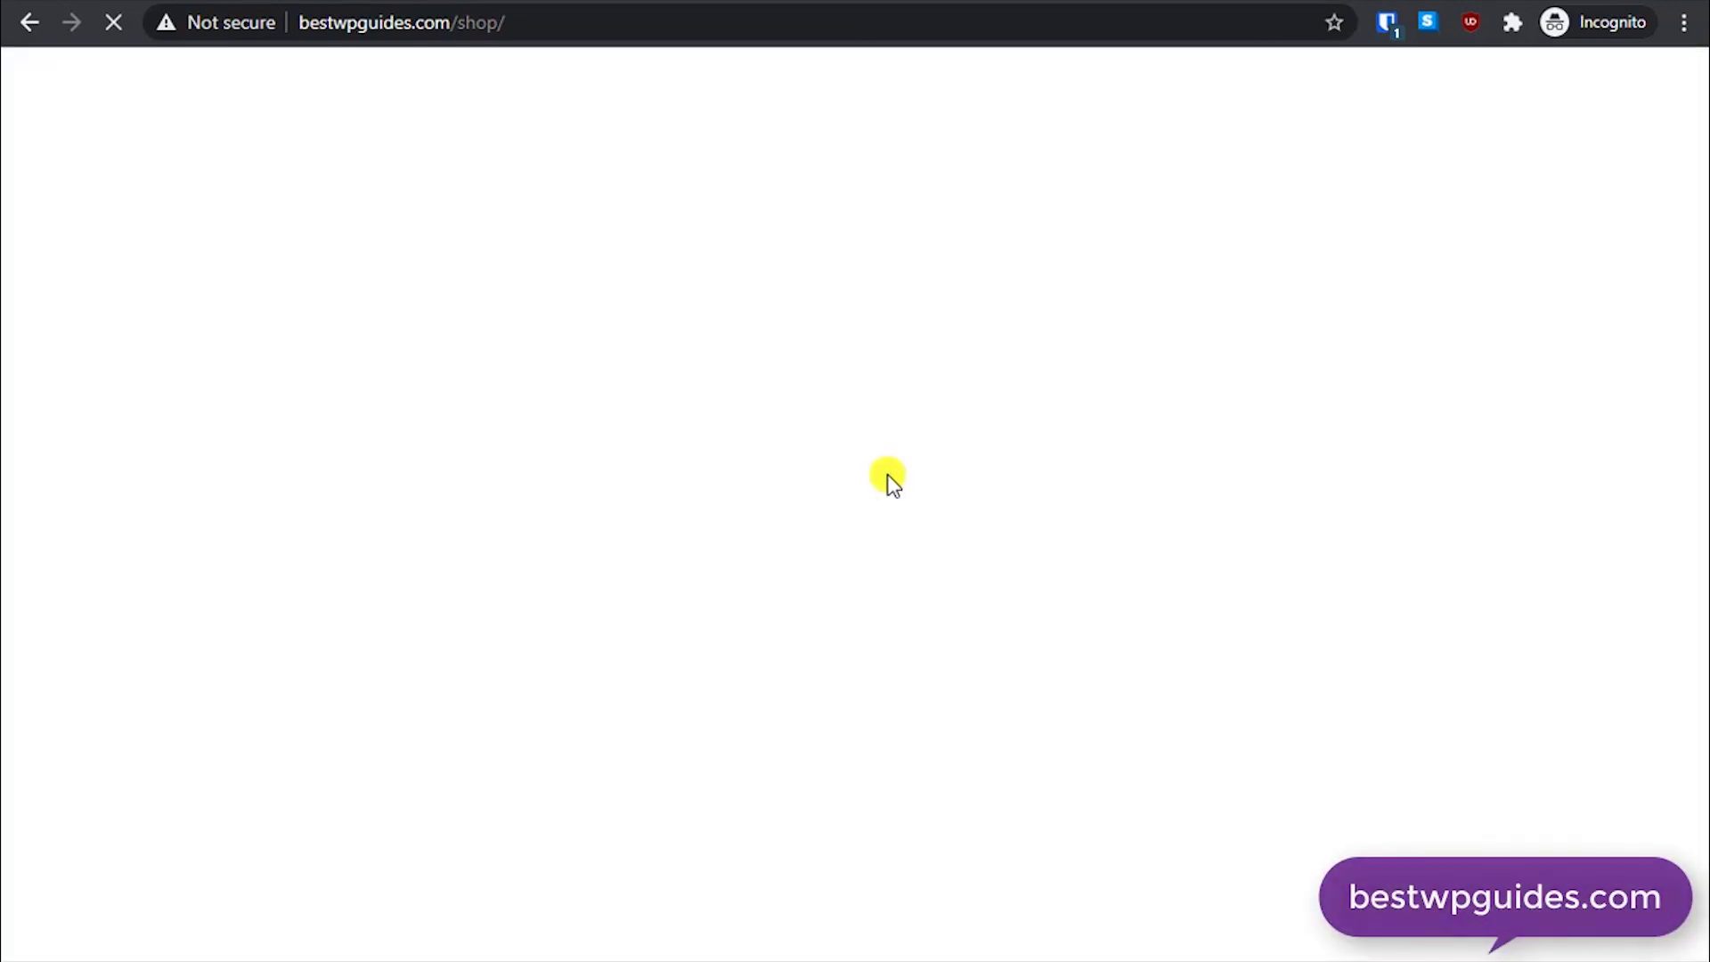
scroll(883, 481, down, 8)
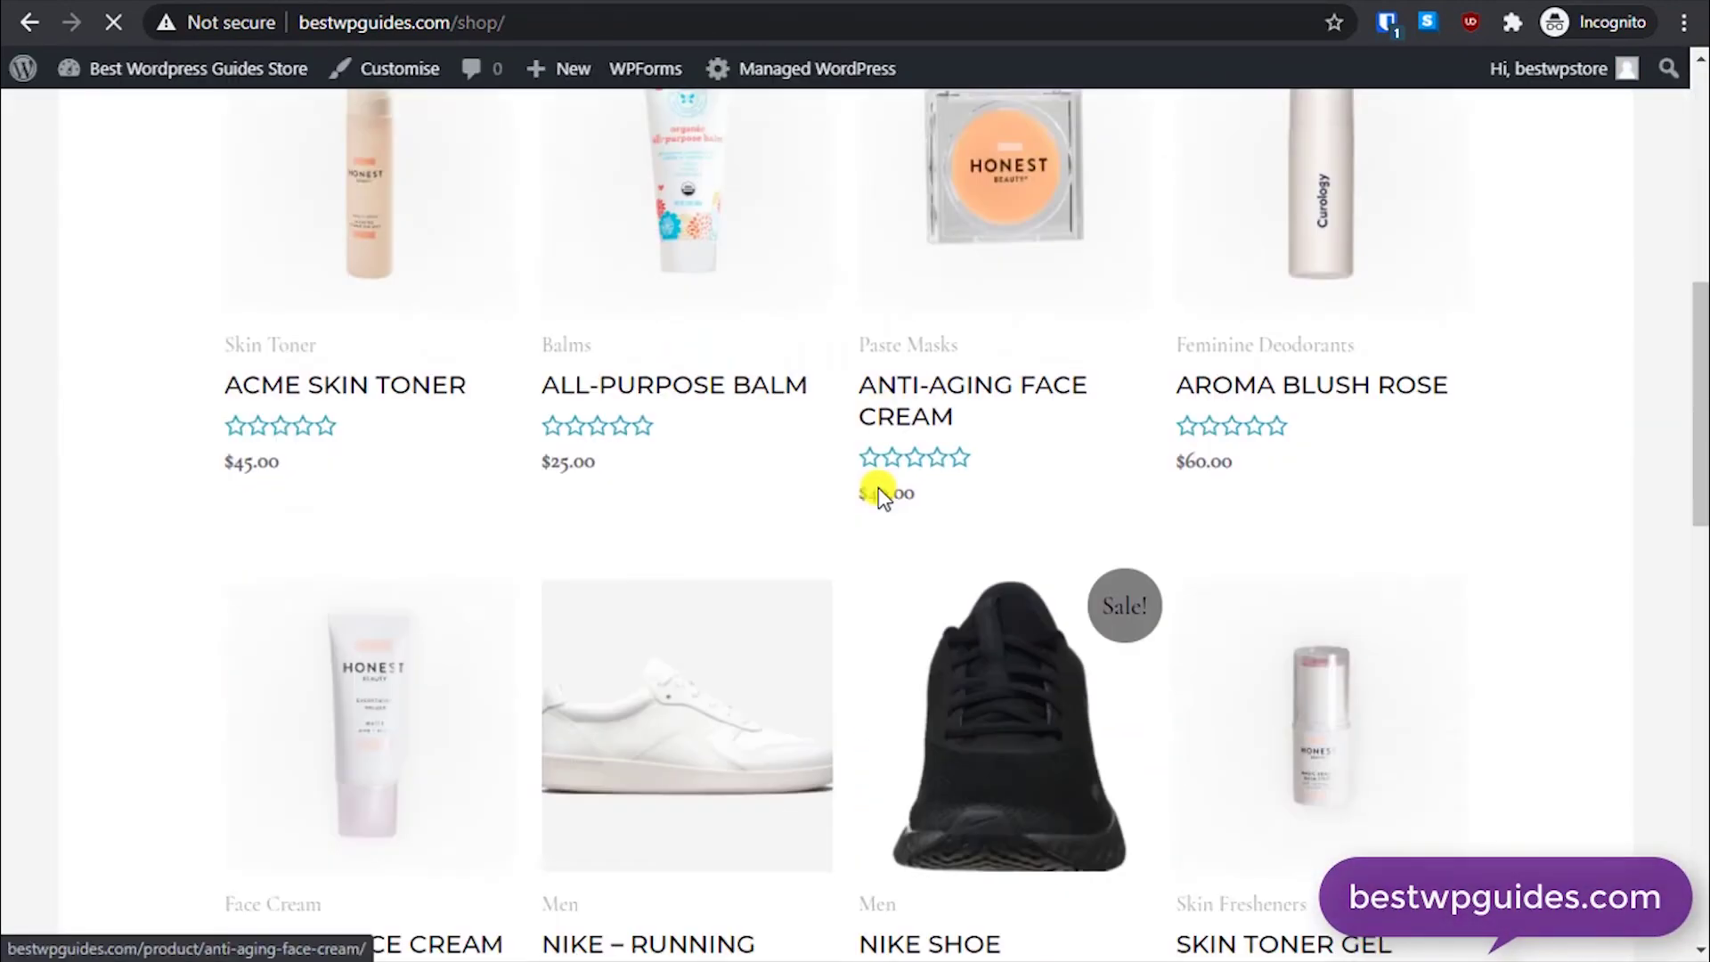
click(734, 532)
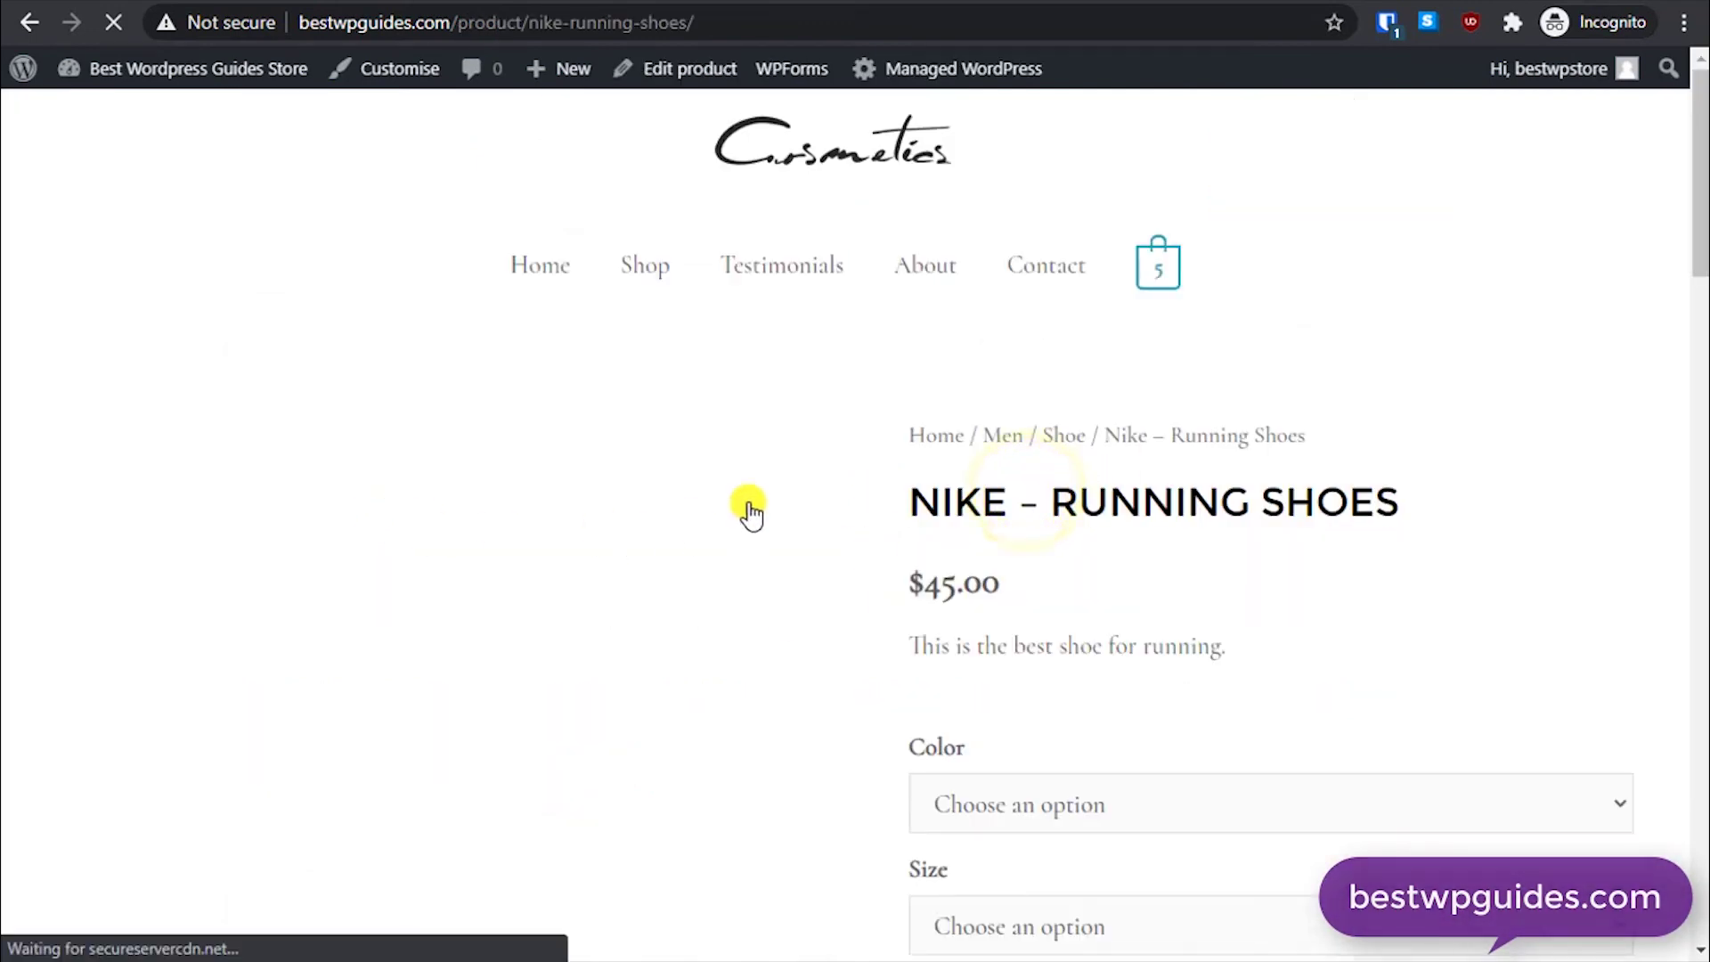
Step: Open the shop separately and view the Nike Shoe product page for comparison
click(682, 287)
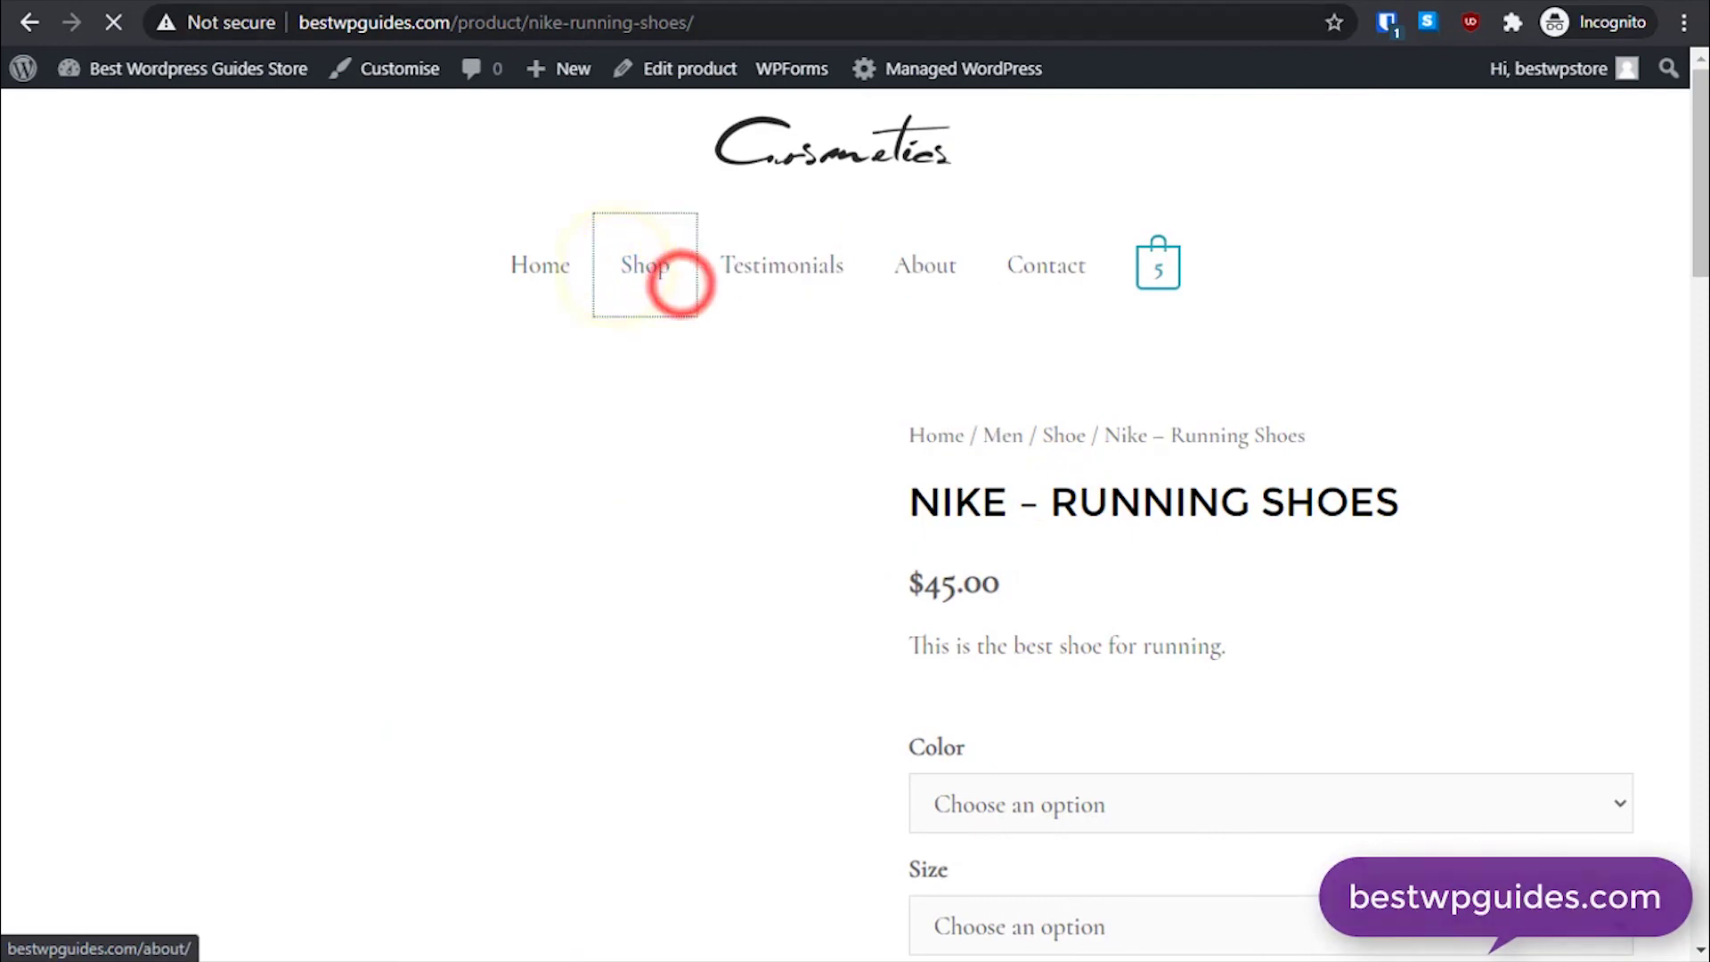
click(1024, 3)
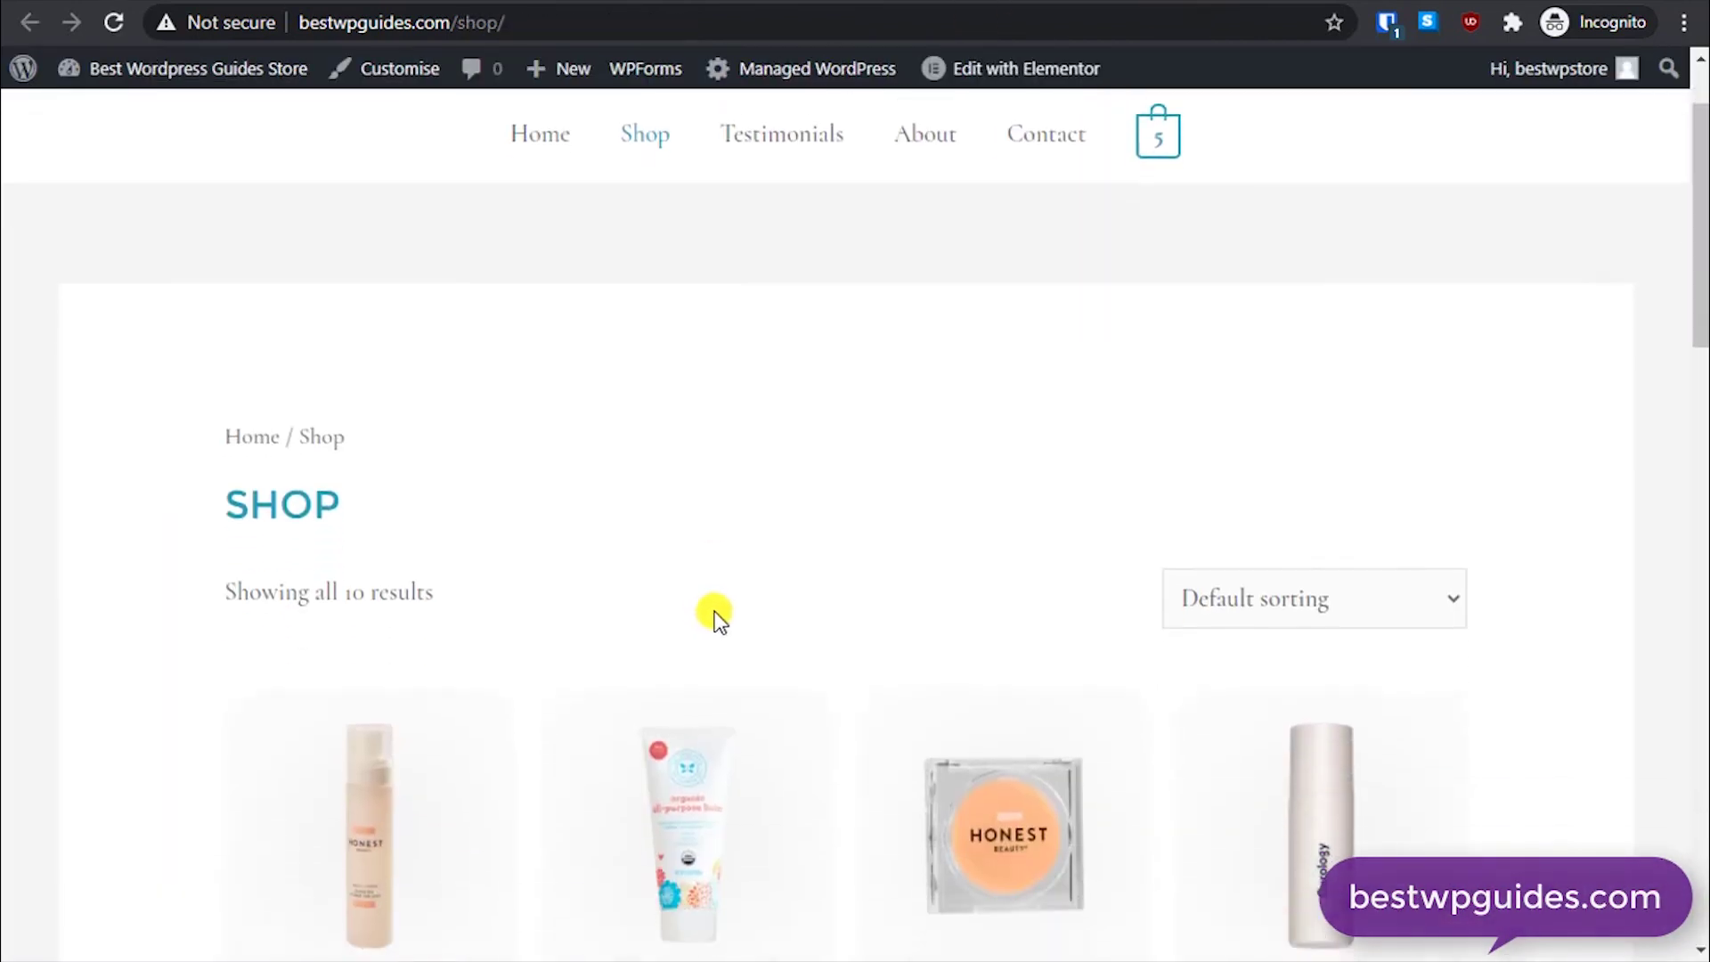
scroll(712, 588, down, 9)
click(994, 613)
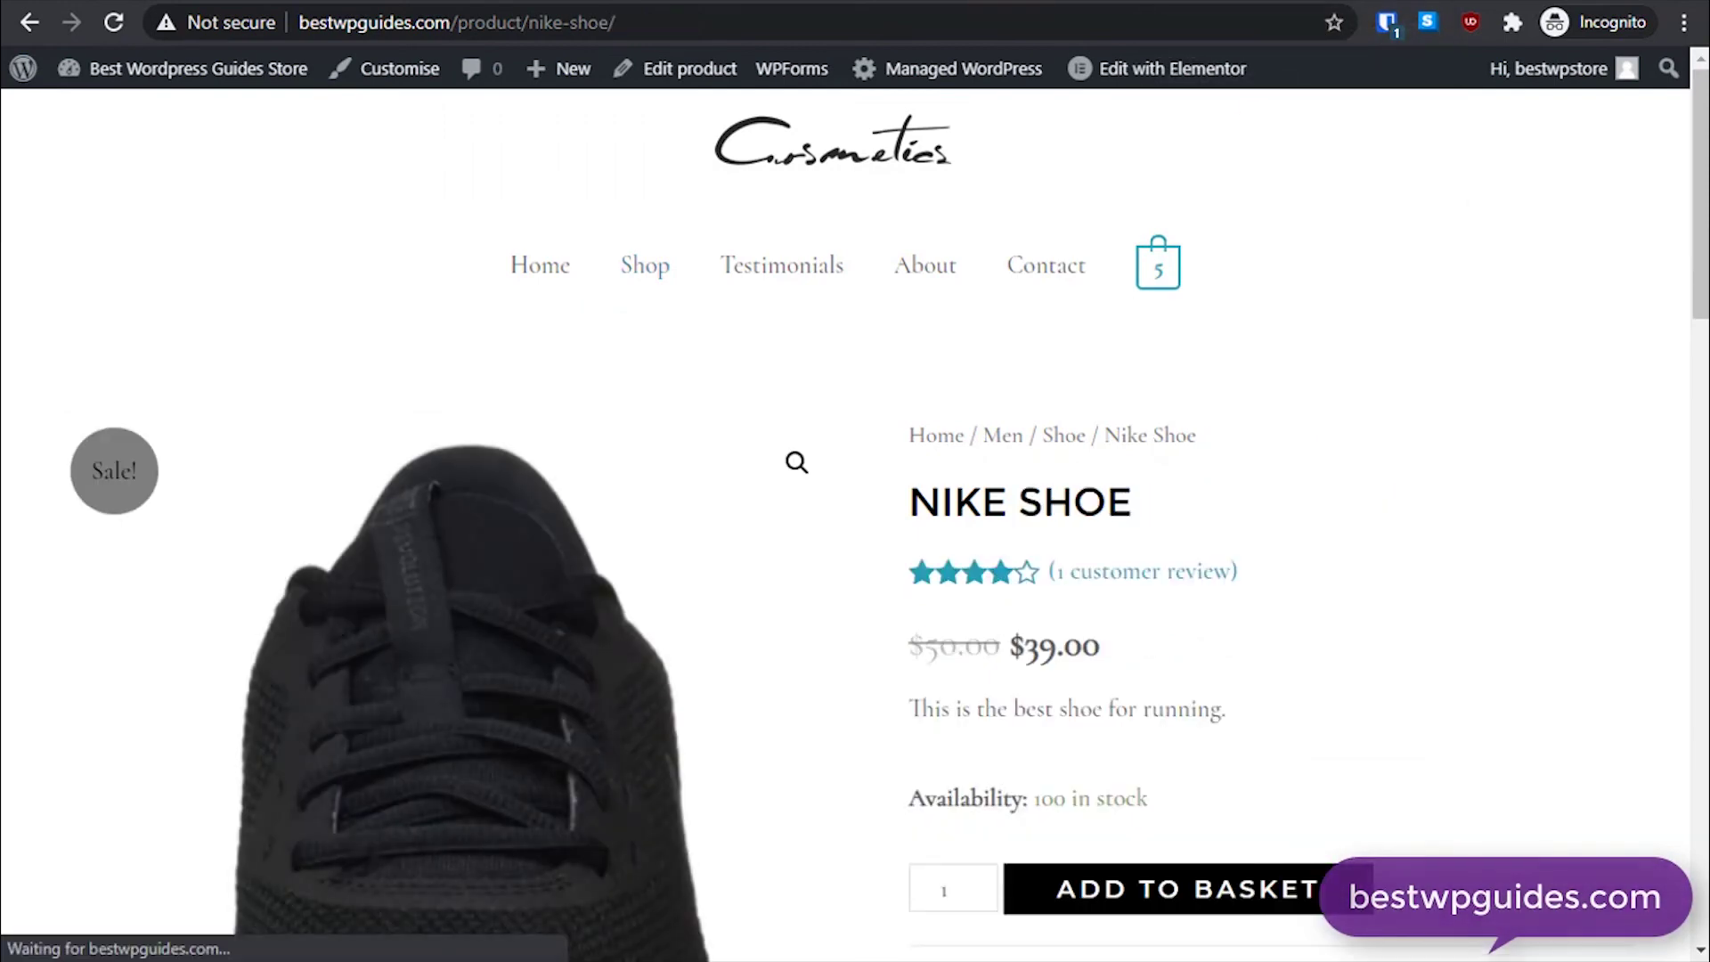
scroll(545, 484, down, 3)
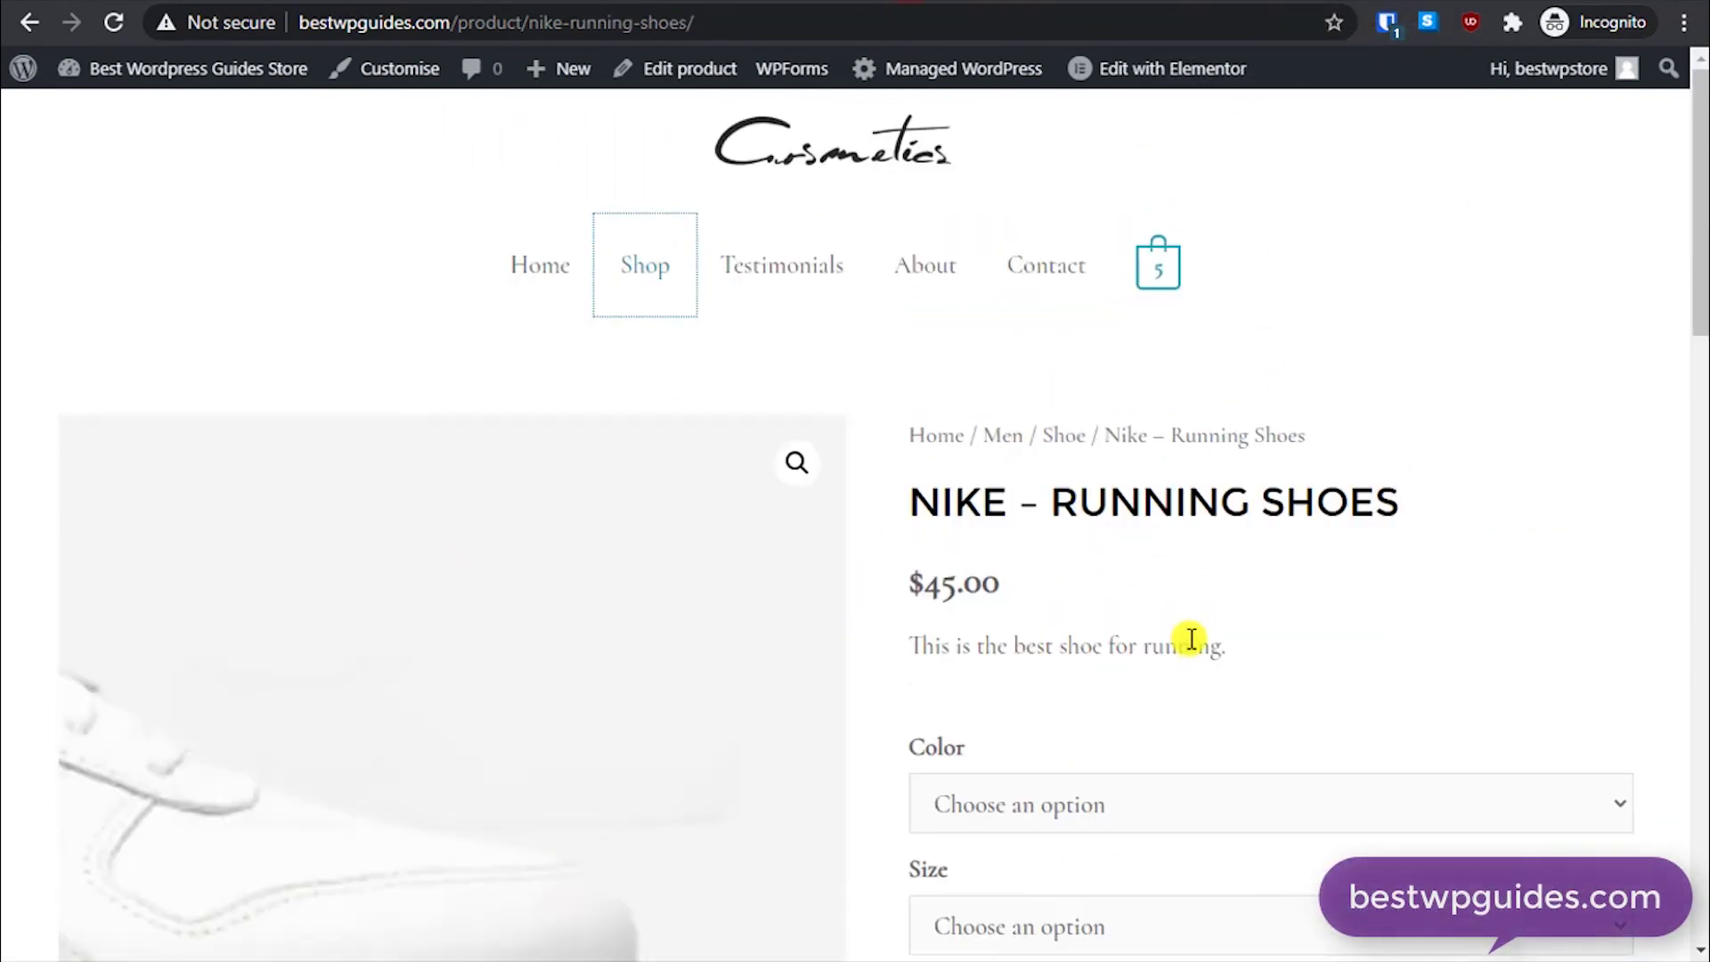
Step: Check the categories and tags on the Nike – Running Shoes page, and preview the Black shoe in size 4
scroll(1113, 623, down, 4)
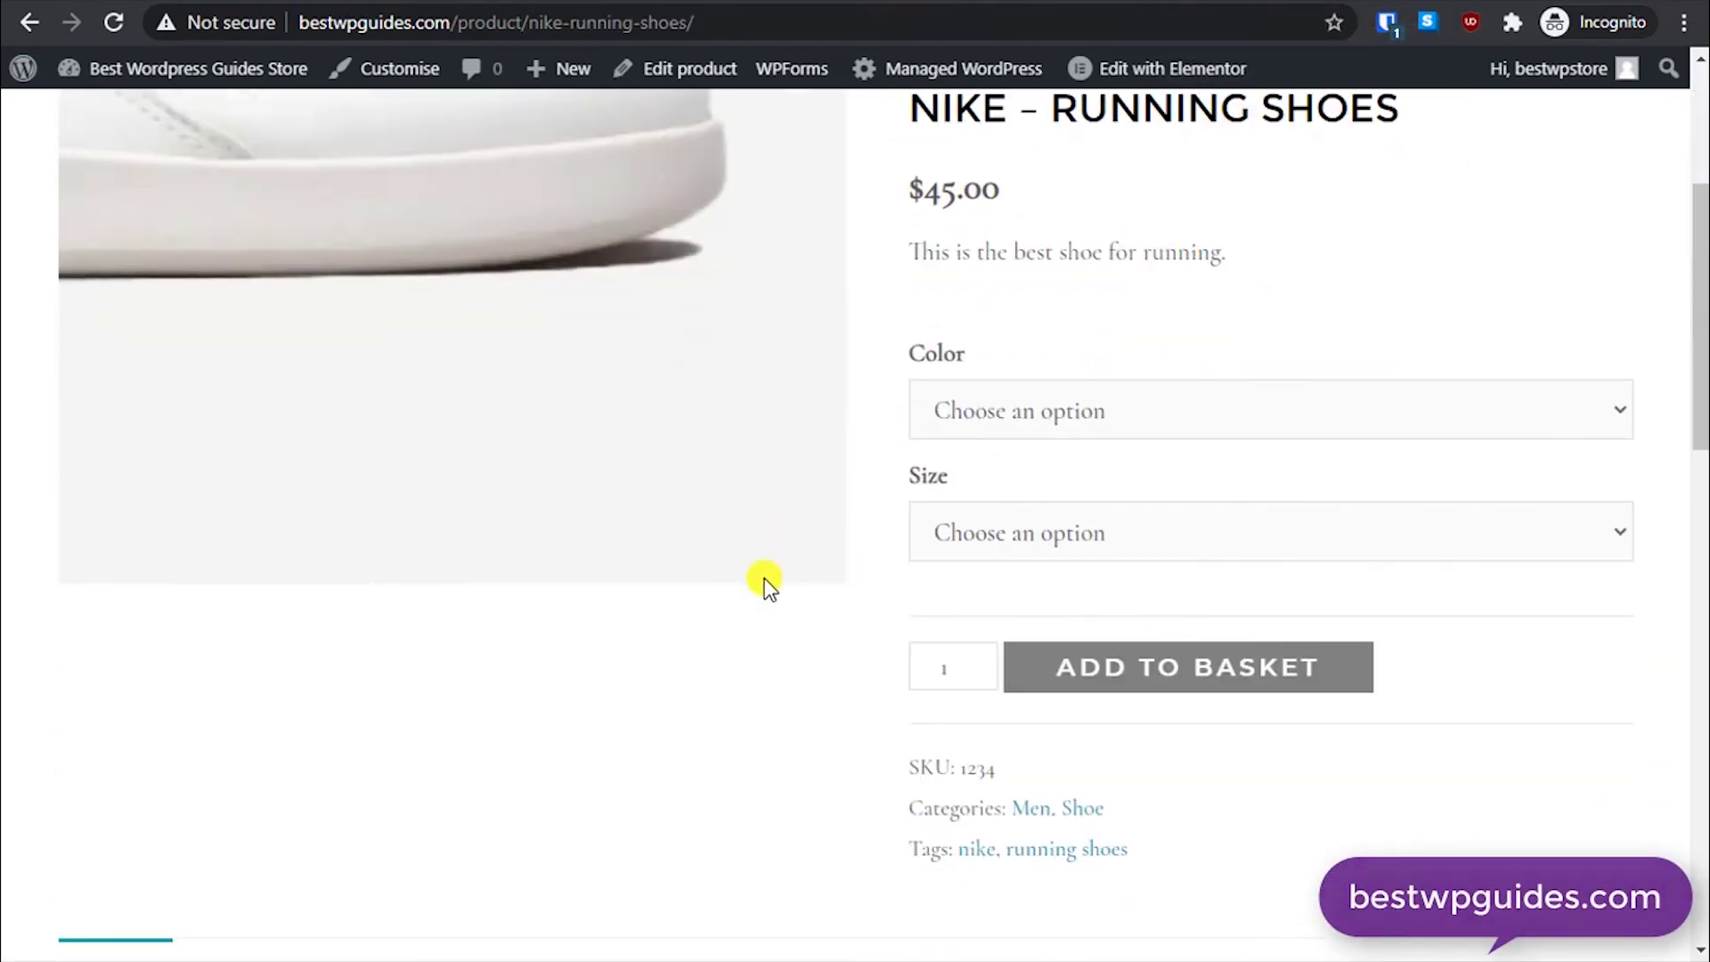
scroll(763, 605, up, 1)
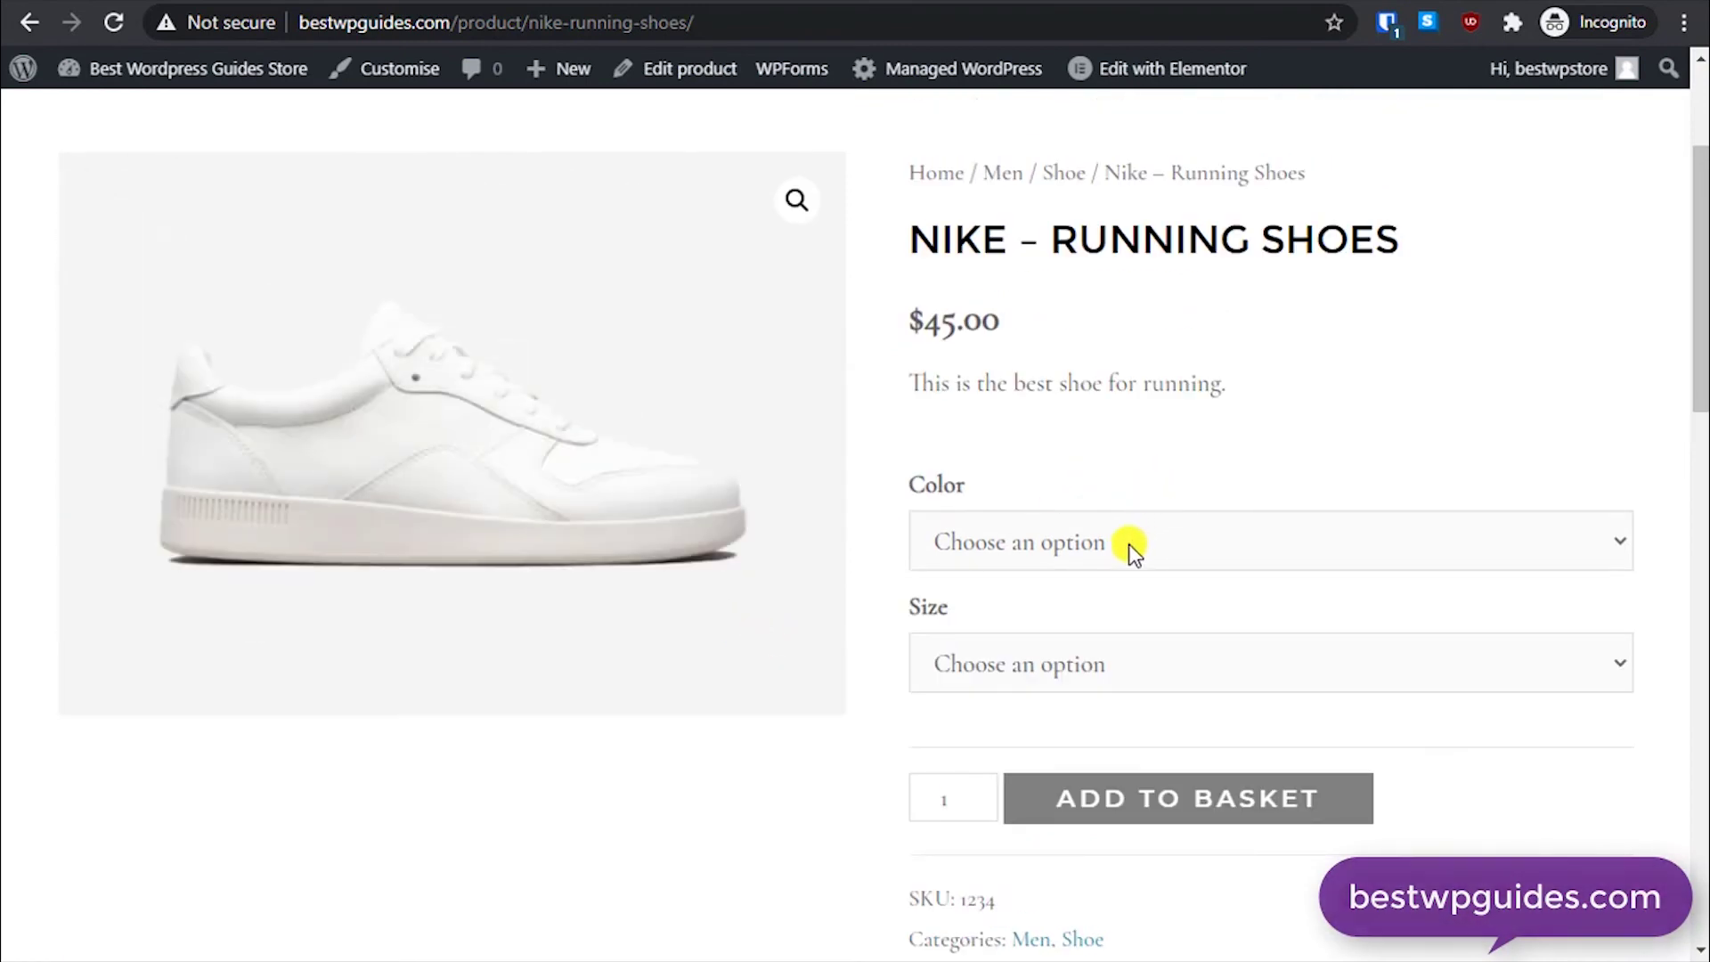
click(1129, 543)
click(1051, 617)
click(1015, 672)
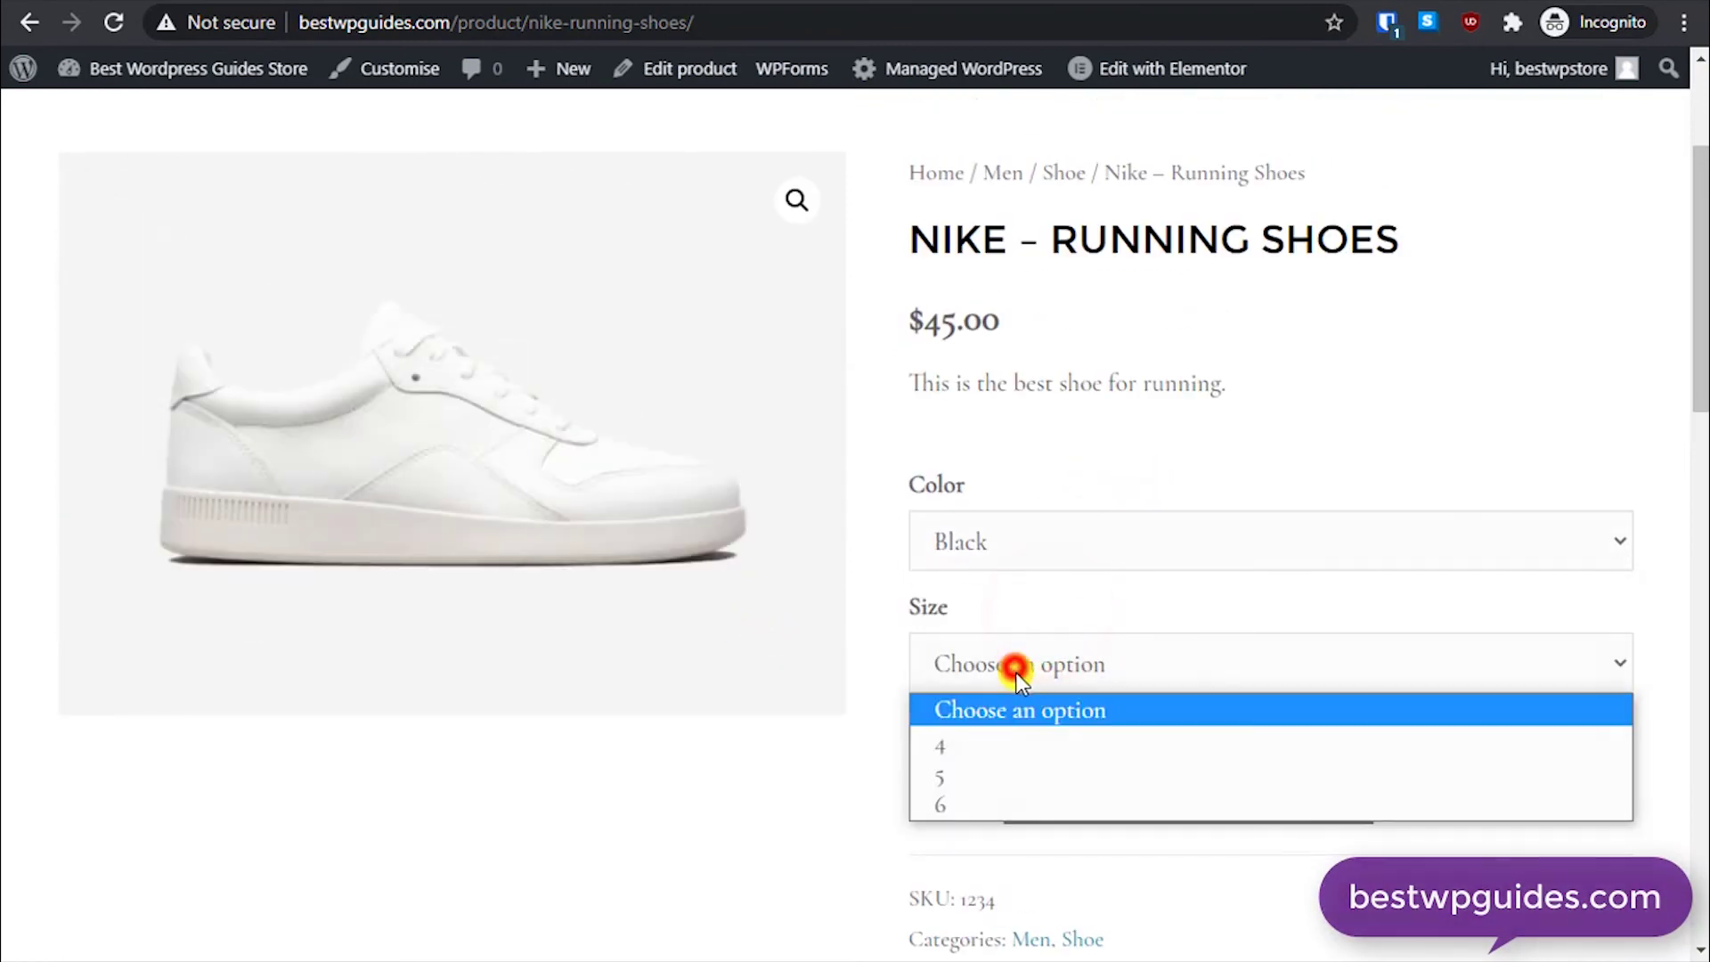
click(1024, 749)
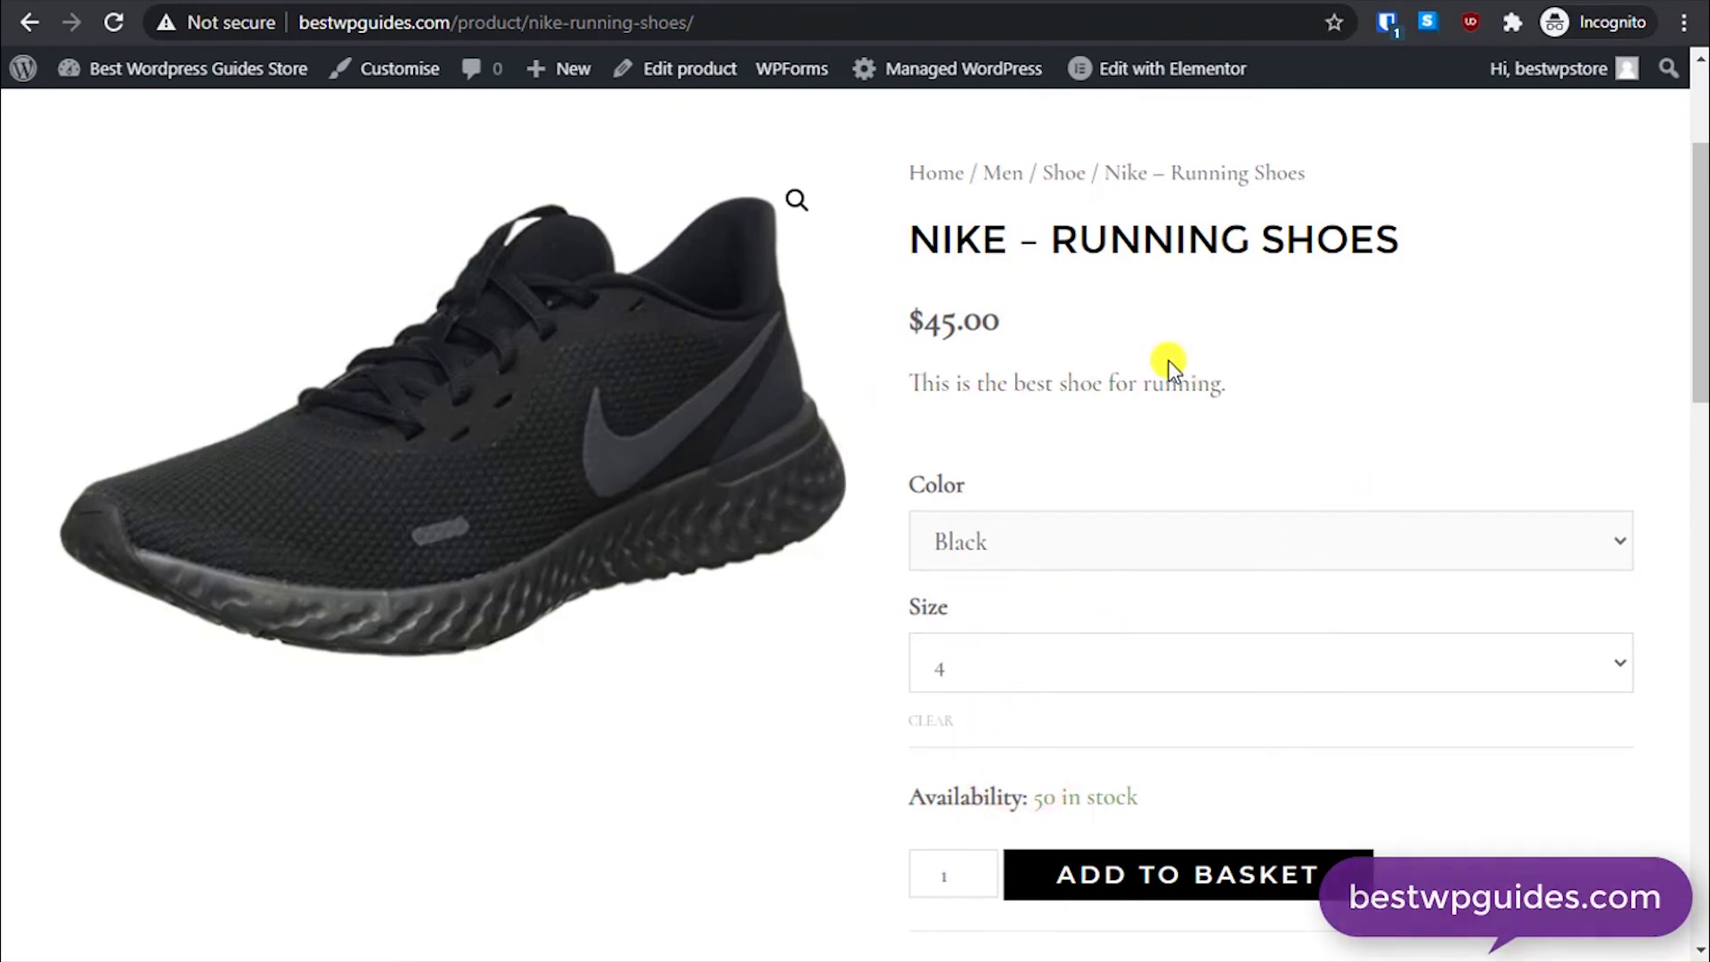
Step: Examine the product details, description and related products below the Black size 4 selection
scroll(1263, 336, down, 4)
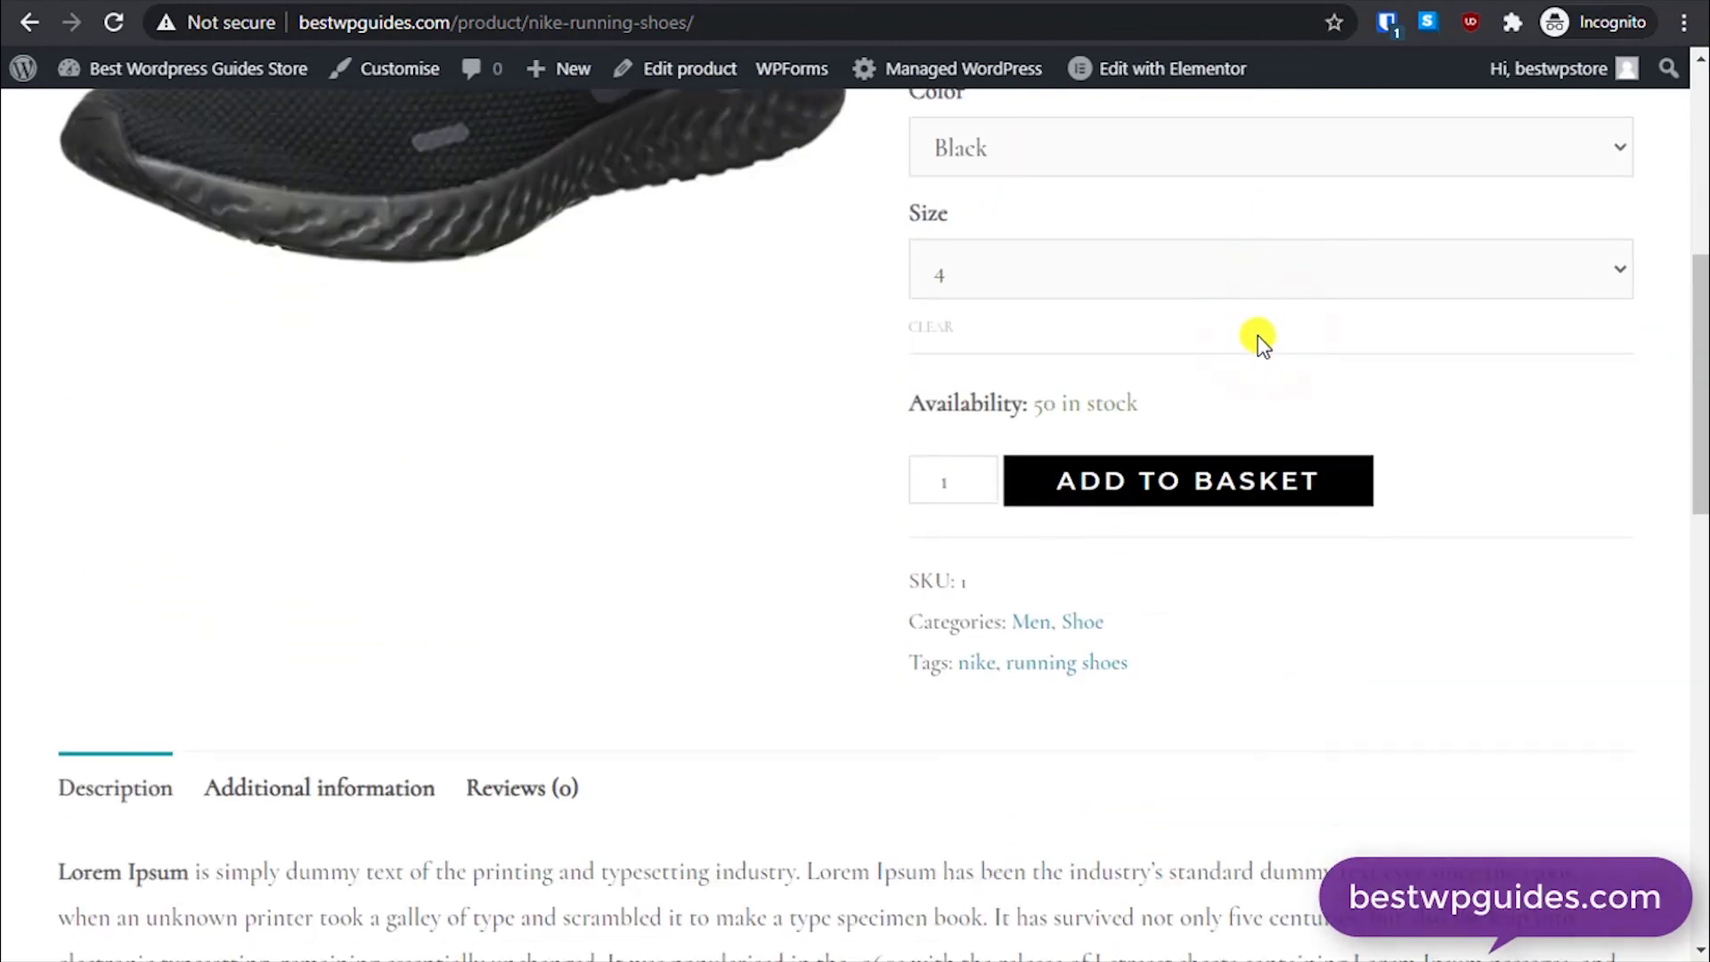
scroll(1258, 335, down, 8)
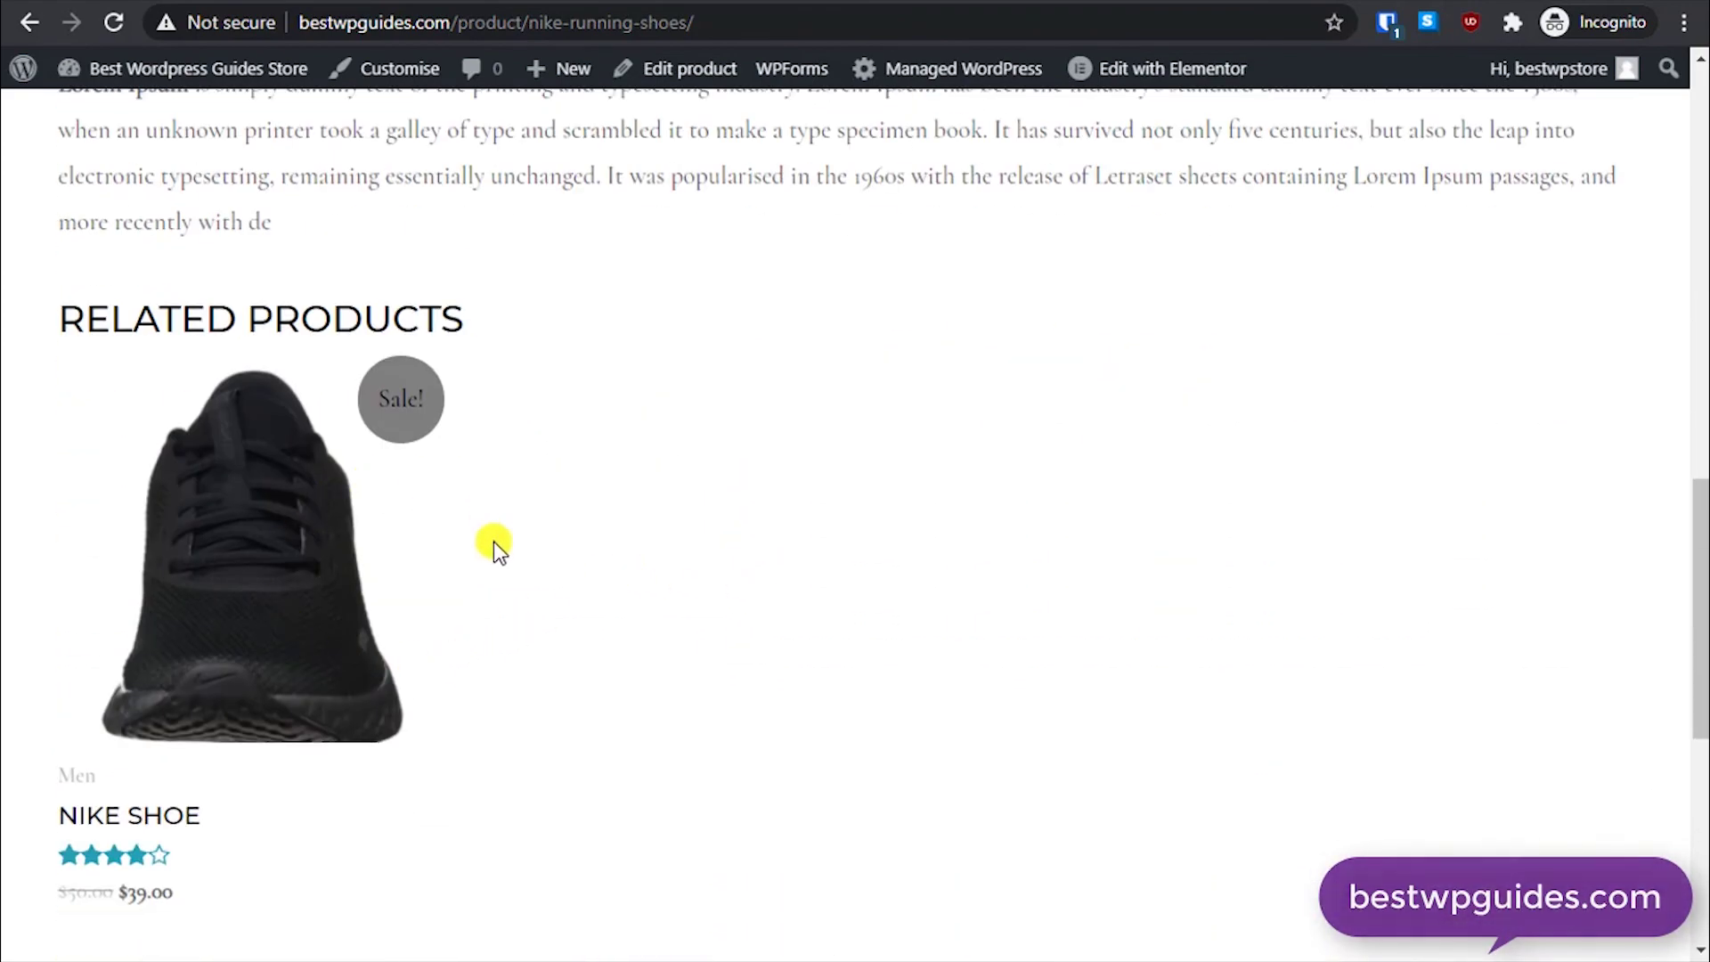
scroll(493, 542, up, 4)
Step: View the product's additional information and its review form
click(321, 399)
click(536, 396)
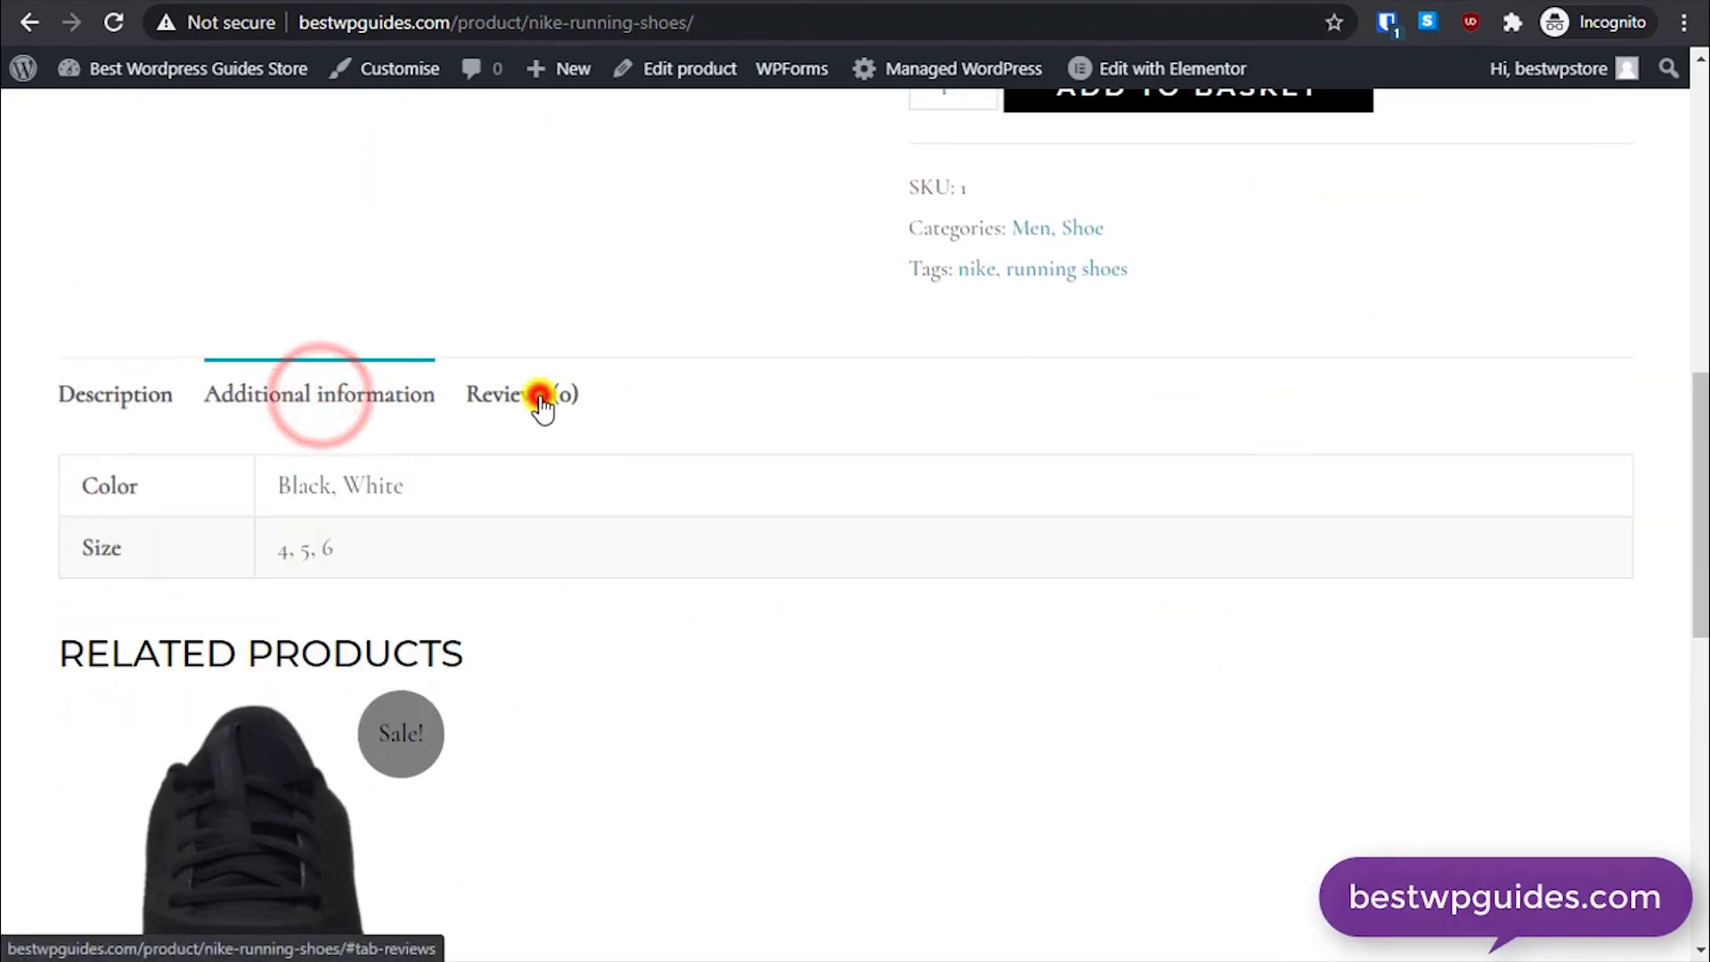
click(362, 398)
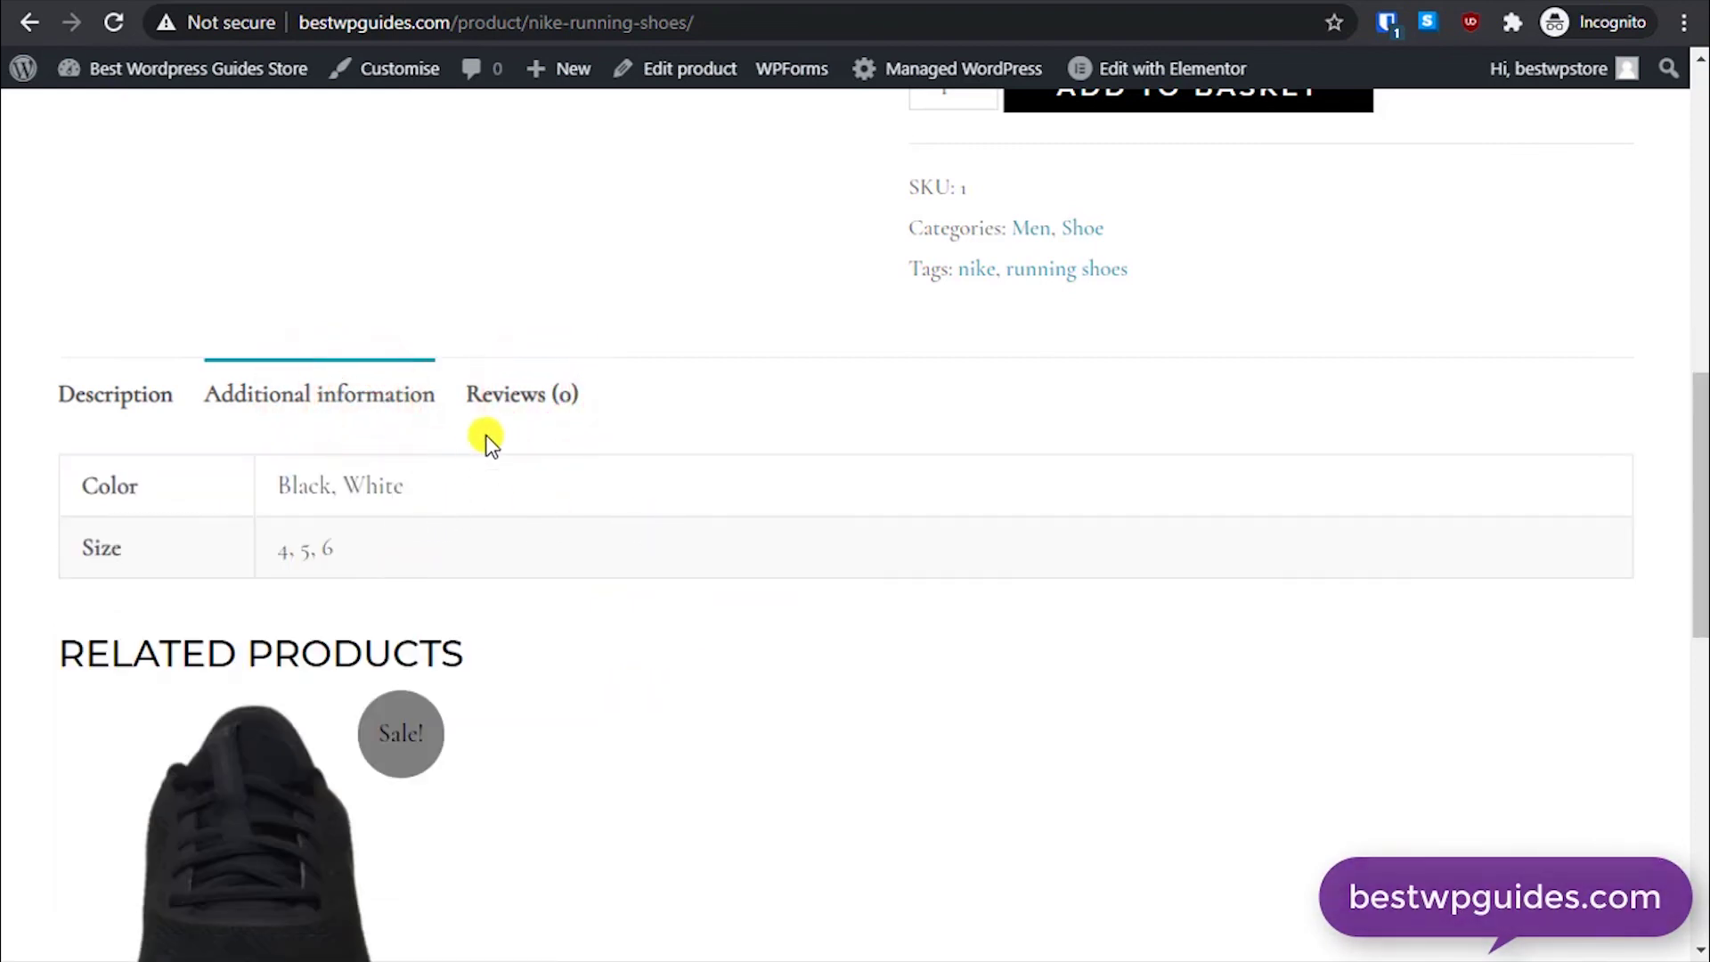
click(519, 403)
scroll(556, 629, down, 5)
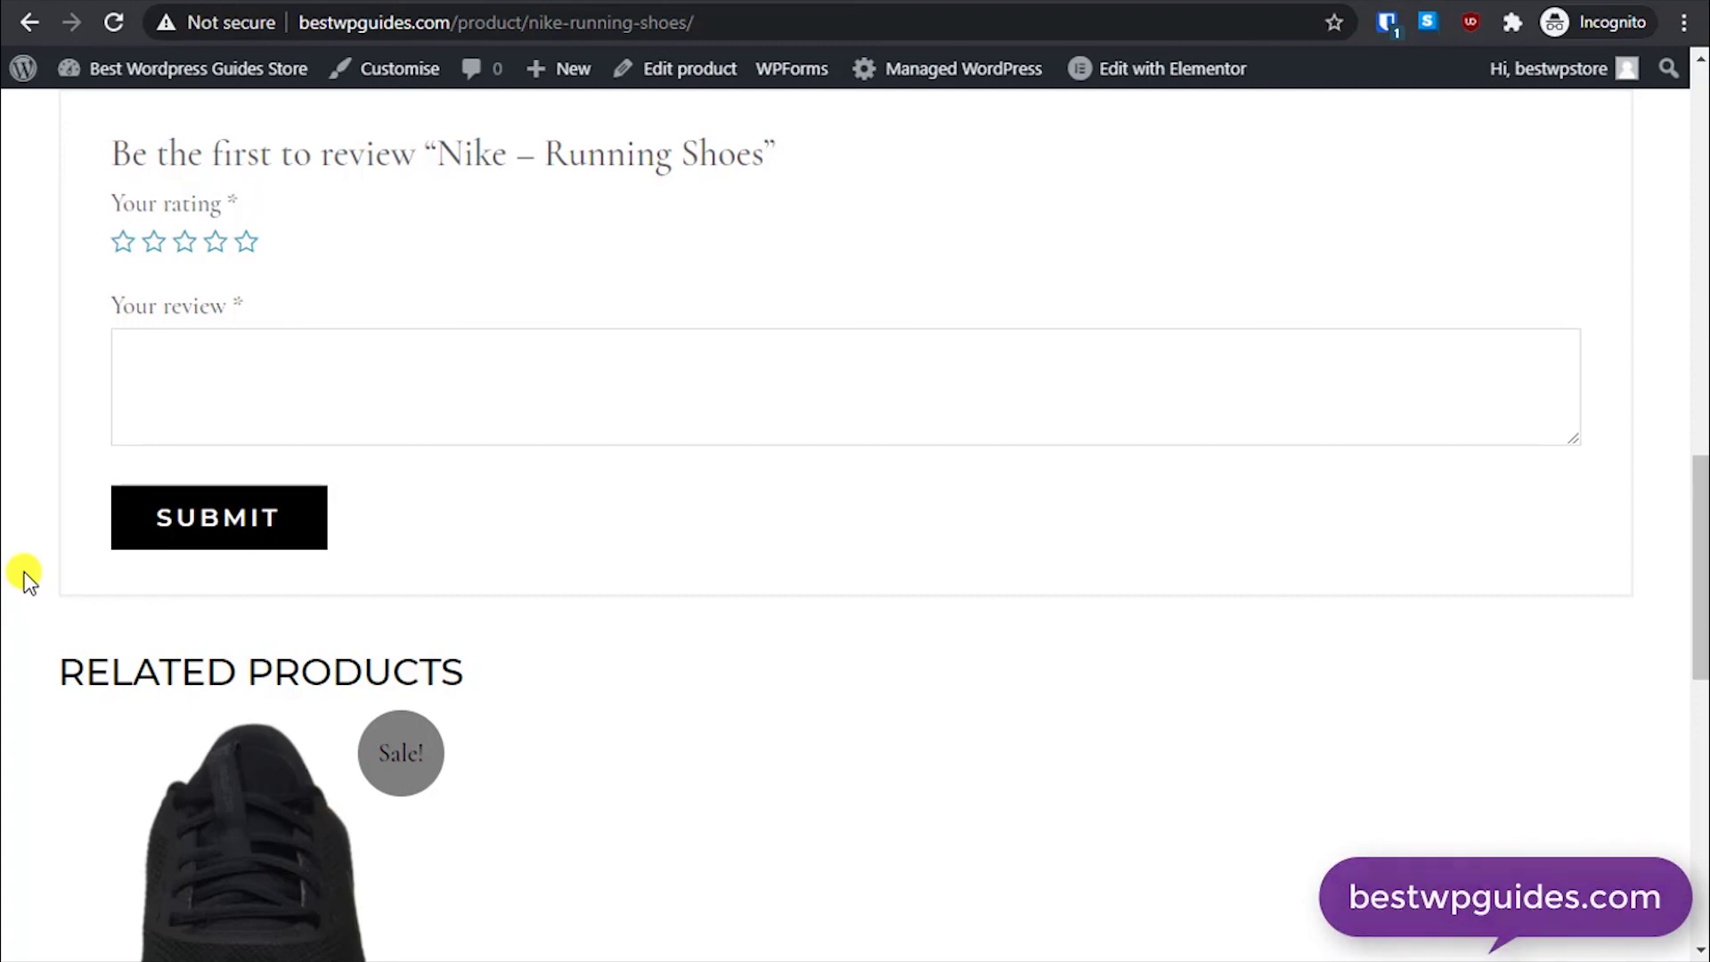
scroll(15, 523, up, 10)
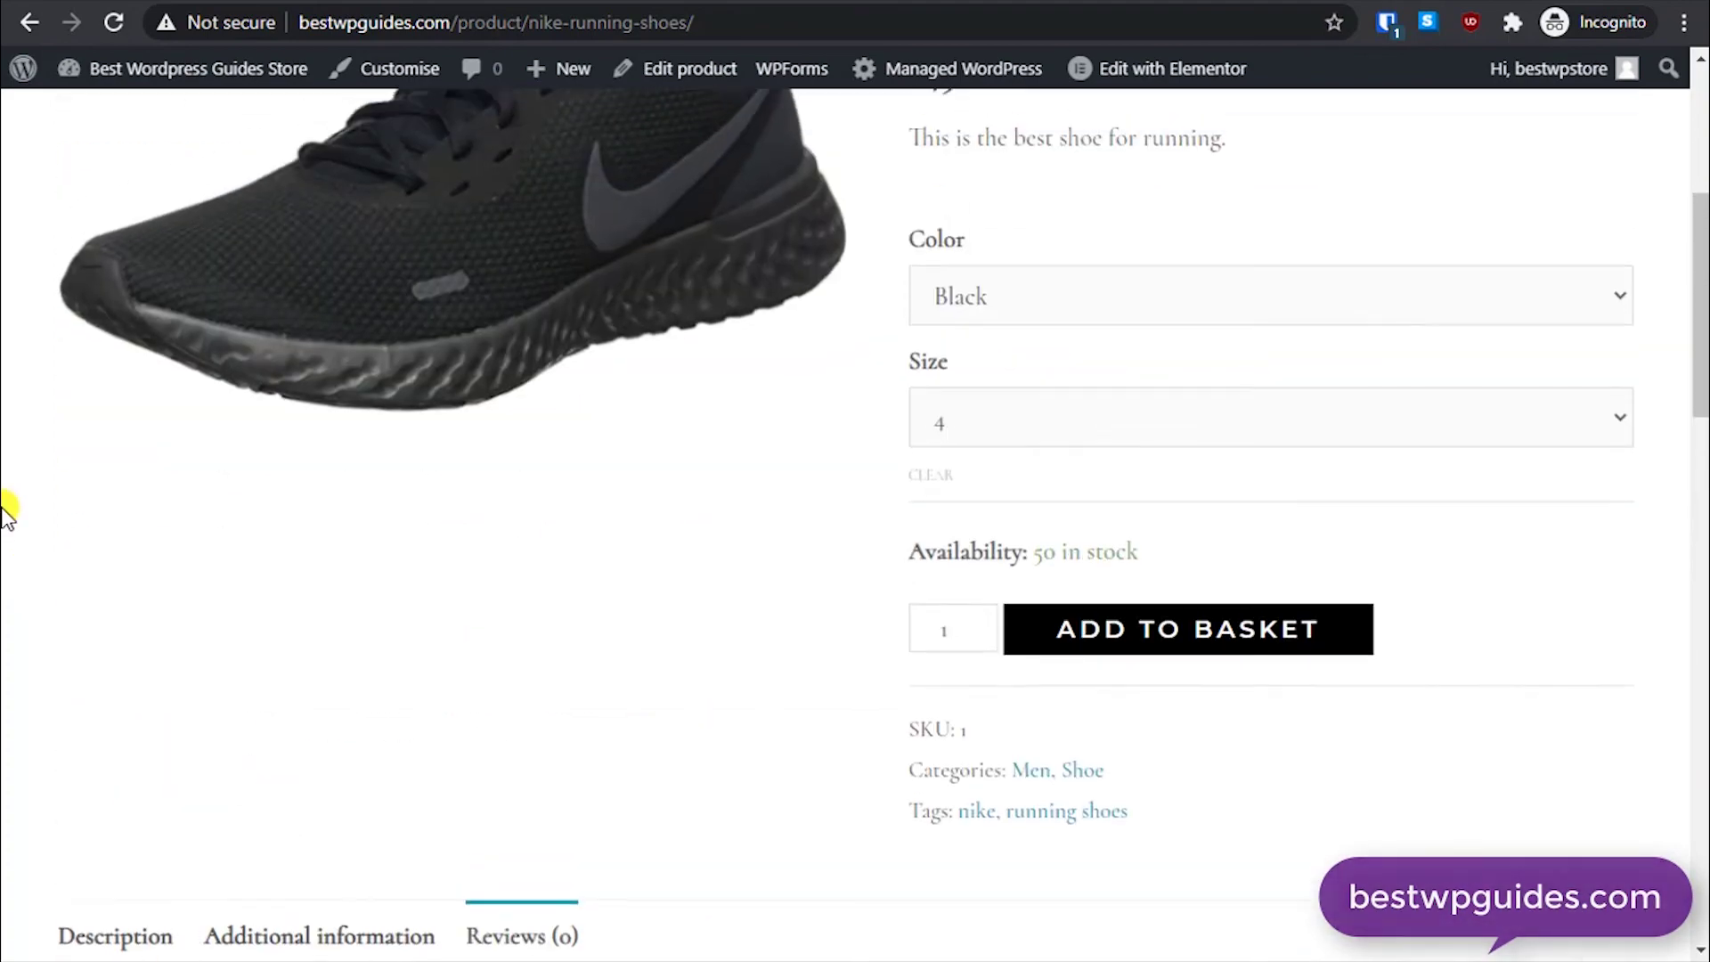